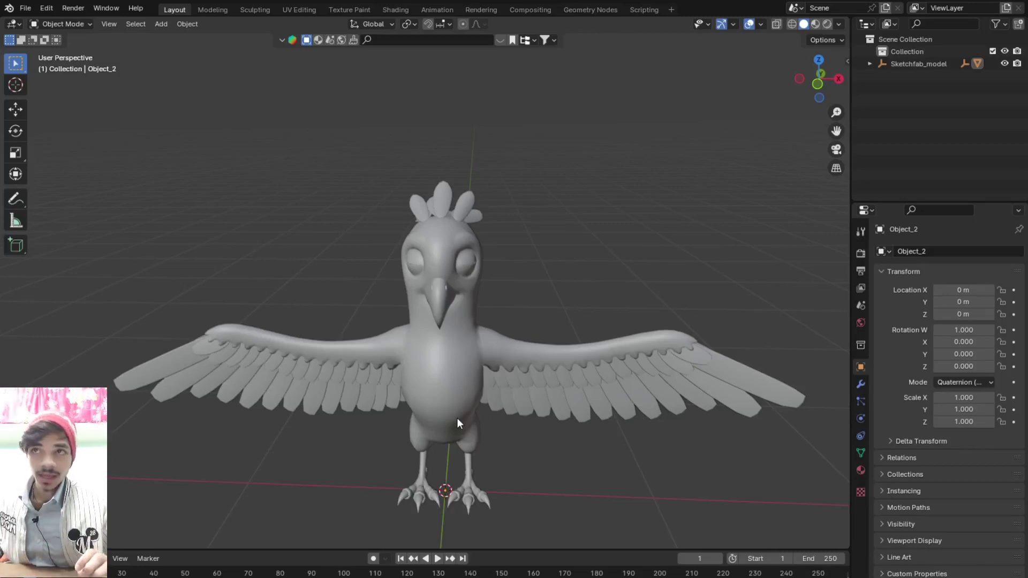
Orbit and zoom around the untextured parrot to inspect it from several angles
{"action": "scroll", "coordinate": [458, 422], "scroll_direction": "down", "scroll_amount": 1}
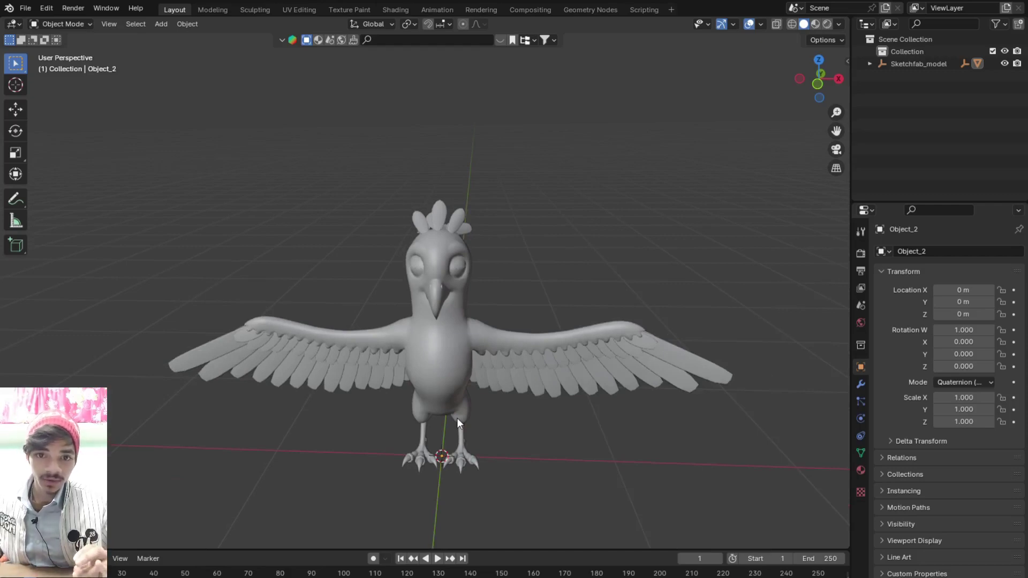
{"action": "scroll", "coordinate": [451, 420], "scroll_direction": "down", "scroll_amount": 1}
{"action": "middle_click_drag", "start_coordinate": [451, 419], "coordinate": [421, 419]}
{"action": "scroll", "coordinate": [420, 421], "scroll_direction": "up", "scroll_amount": 2}
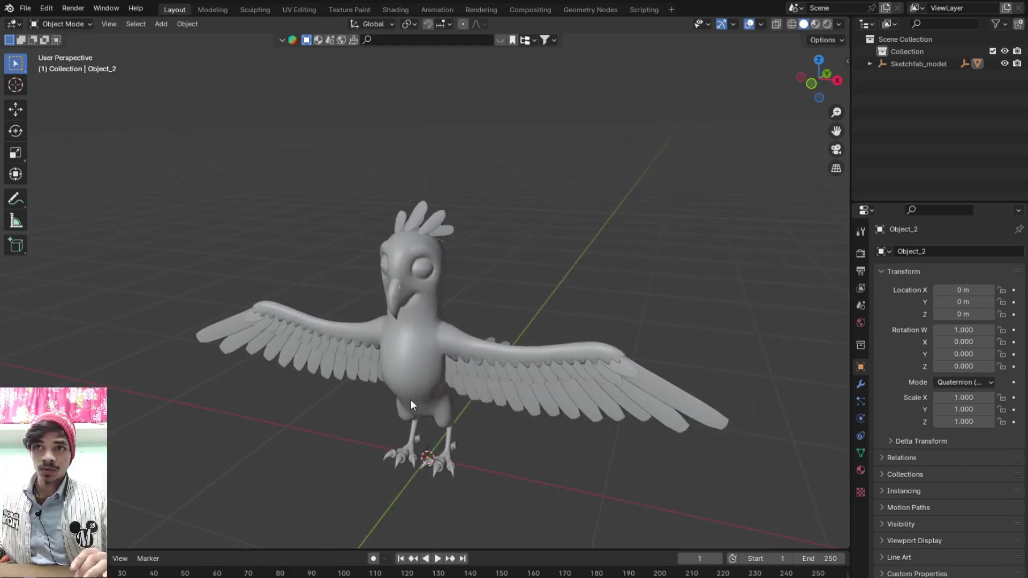
{"action": "mouse_move", "coordinate": [410, 400]}
{"action": "middle_mouse_down"}
{"action": "mouse_move", "coordinate": [566, 395]}
{"action": "mouse_move", "coordinate": [473, 408]}
{"action": "middle_mouse_up"}
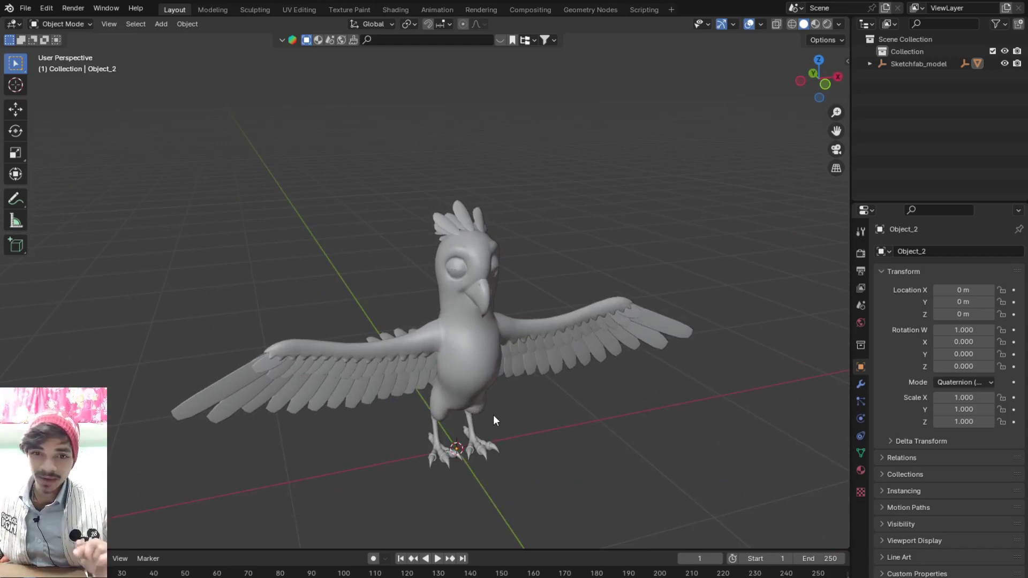
{"action": "middle_click_drag", "start_coordinate": [481, 396], "coordinate": [460, 403]}
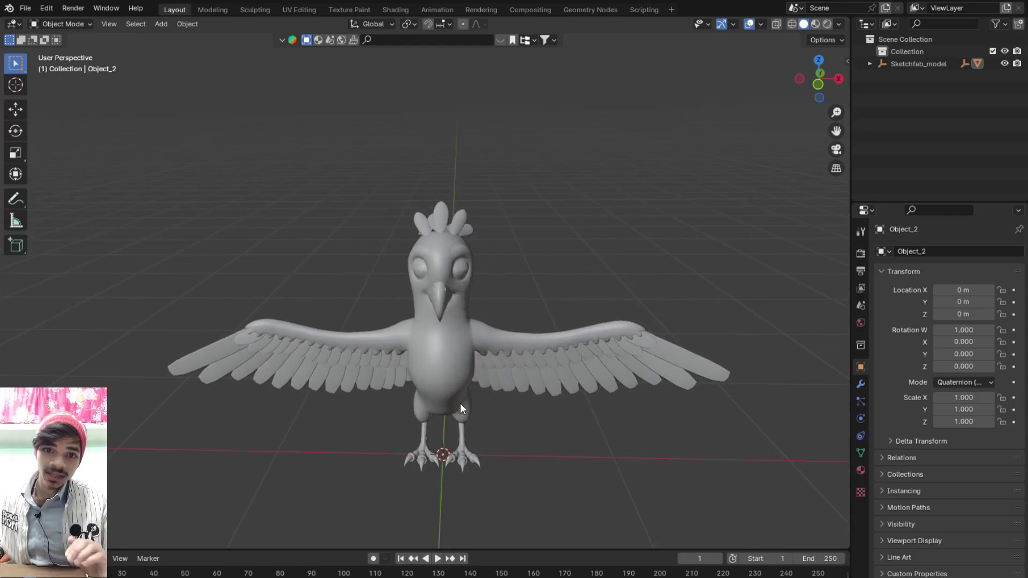
{"action": "scroll", "coordinate": [460, 409], "scroll_direction": "down", "scroll_amount": 1}
{"action": "mouse_move", "coordinate": [460, 409]}
{"action": "middle_mouse_down"}
{"action": "mouse_move", "coordinate": [395, 411]}
{"action": "mouse_move", "coordinate": [422, 396]}
{"action": "mouse_move", "coordinate": [537, 400]}
{"action": "mouse_move", "coordinate": [481, 362]}
{"action": "mouse_move", "coordinate": [525, 391]}
{"action": "mouse_move", "coordinate": [647, 422]}
{"action": "mouse_move", "coordinate": [538, 417]}
{"action": "middle_mouse_up"}
{"action": "scroll", "coordinate": [395, 411], "scroll_direction": "up", "scroll_amount": 4}
{"action": "mouse_move", "coordinate": [459, 411]}
{"action": "middle_mouse_down"}
{"action": "mouse_move", "coordinate": [497, 398]}
{"action": "mouse_move", "coordinate": [593, 395]}
{"action": "middle_mouse_up"}
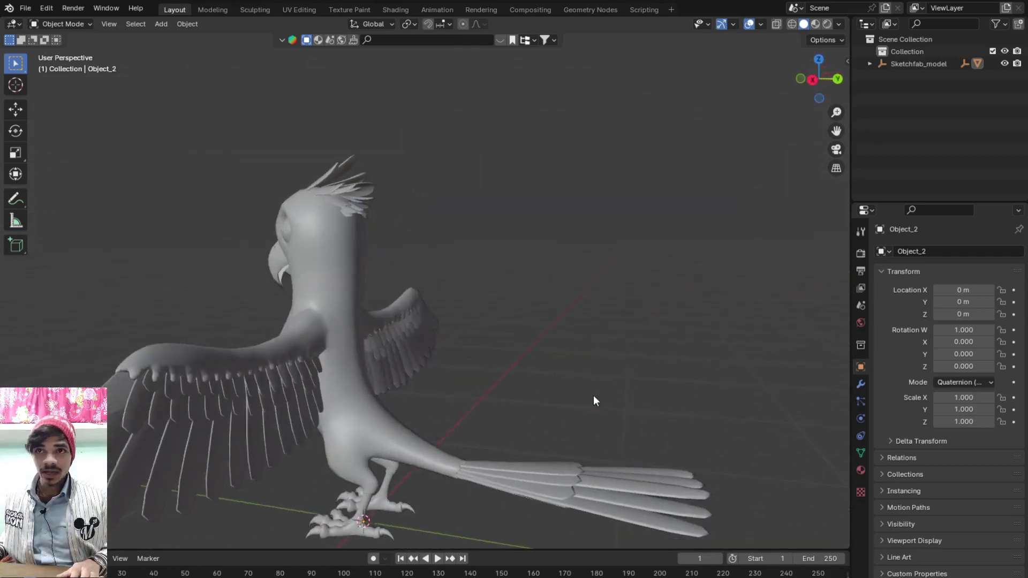
{"action": "middle_click_drag", "start_coordinate": [394, 395], "coordinate": [539, 357]}
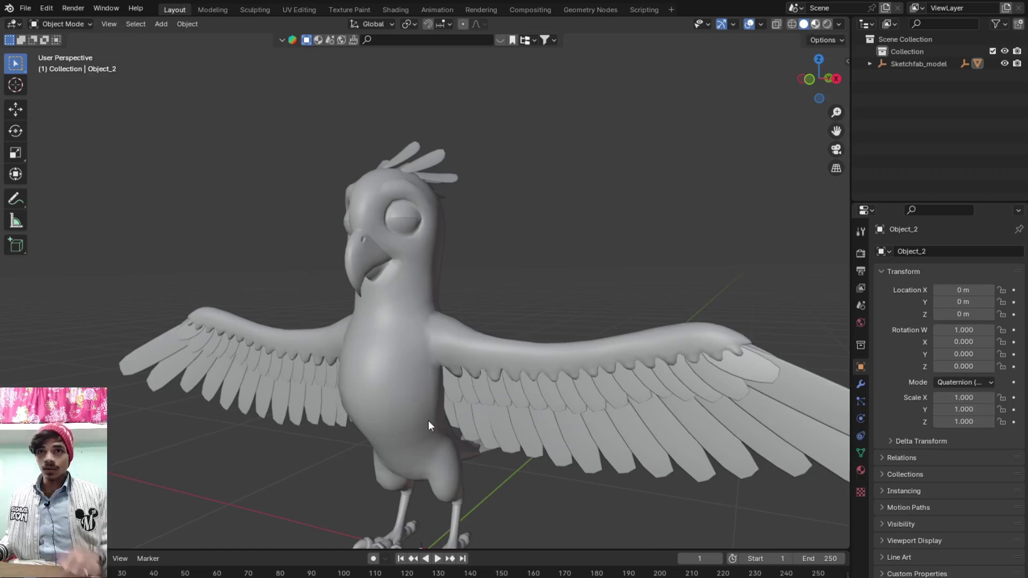
Show the parrot's red and blue textures in Material Preview and add a Bird meta-rig
{"action": "key", "text": "z"}
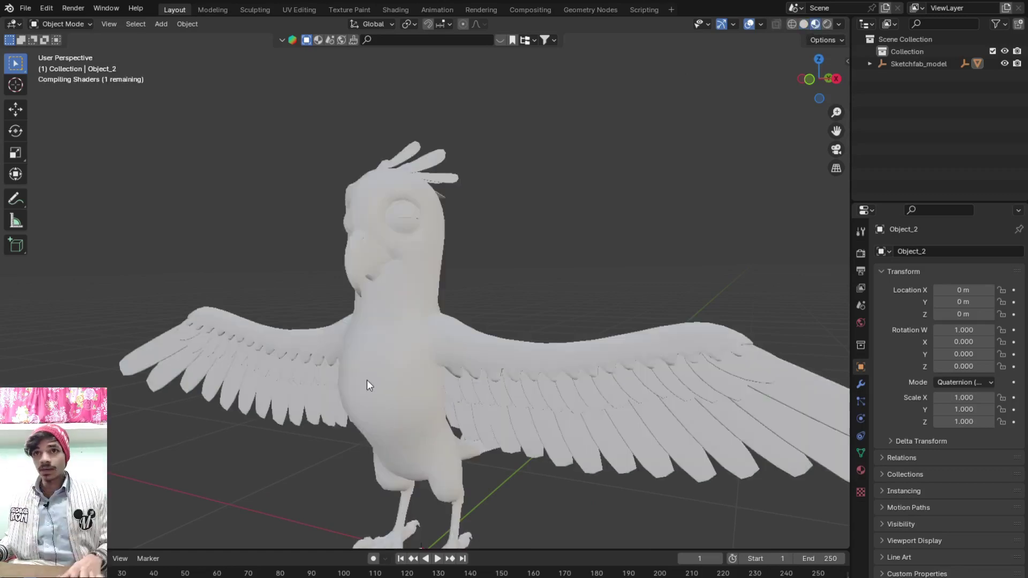
{"action": "scroll", "coordinate": [367, 384], "scroll_direction": "down", "scroll_amount": 2}
{"action": "mouse_move", "coordinate": [367, 385]}
{"action": "middle_mouse_down"}
{"action": "mouse_move", "coordinate": [606, 387]}
{"action": "mouse_move", "coordinate": [425, 399]}
{"action": "mouse_move", "coordinate": [442, 387]}
{"action": "mouse_move", "coordinate": [442, 399]}
{"action": "mouse_move", "coordinate": [432, 363]}
{"action": "mouse_move", "coordinate": [424, 377]}
{"action": "mouse_move", "coordinate": [438, 394]}
{"action": "middle_mouse_up"}
{"action": "scroll", "coordinate": [458, 386], "scroll_direction": "up", "scroll_amount": 3}
{"action": "scroll", "coordinate": [455, 380], "scroll_direction": "down", "scroll_amount": 2}
{"action": "scroll", "coordinate": [444, 391], "scroll_direction": "up", "scroll_amount": 3}
{"action": "scroll", "coordinate": [442, 399], "scroll_direction": "down", "scroll_amount": 1}
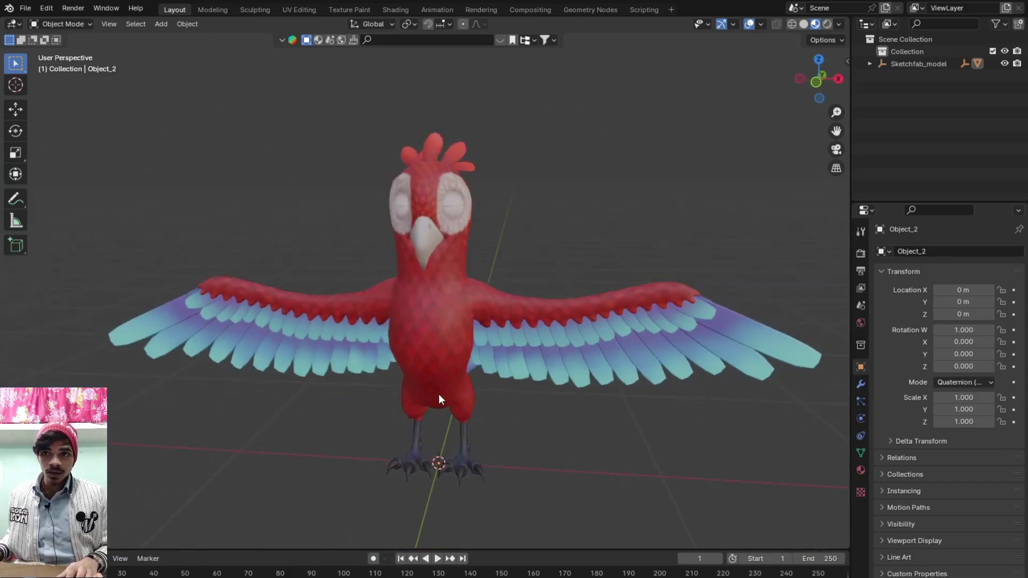
{"action": "key", "text": "shift+a"}
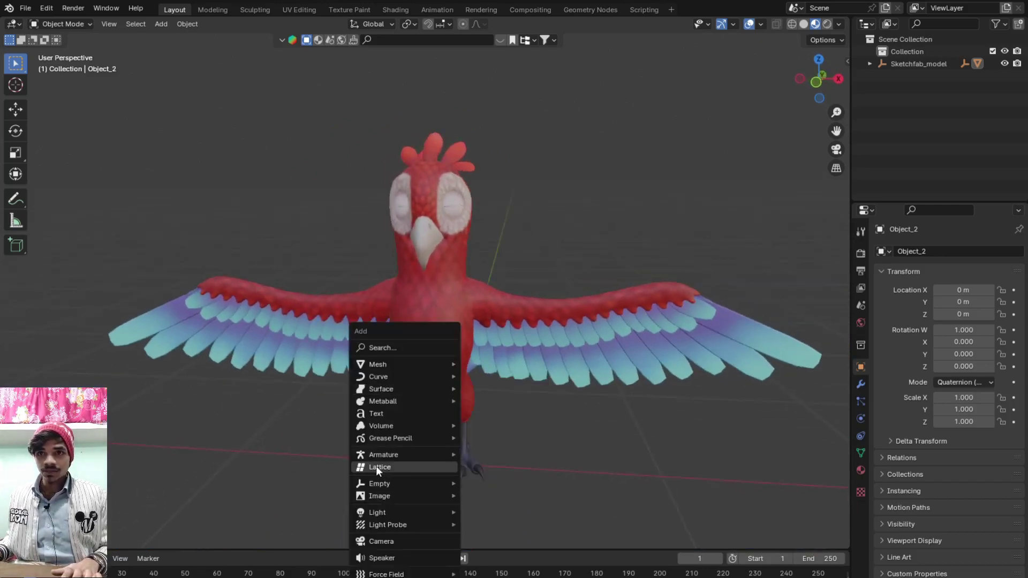
{"action": "mouse_move", "coordinate": [383, 454]}
{"action": "mouse_move", "coordinate": [513, 490]}
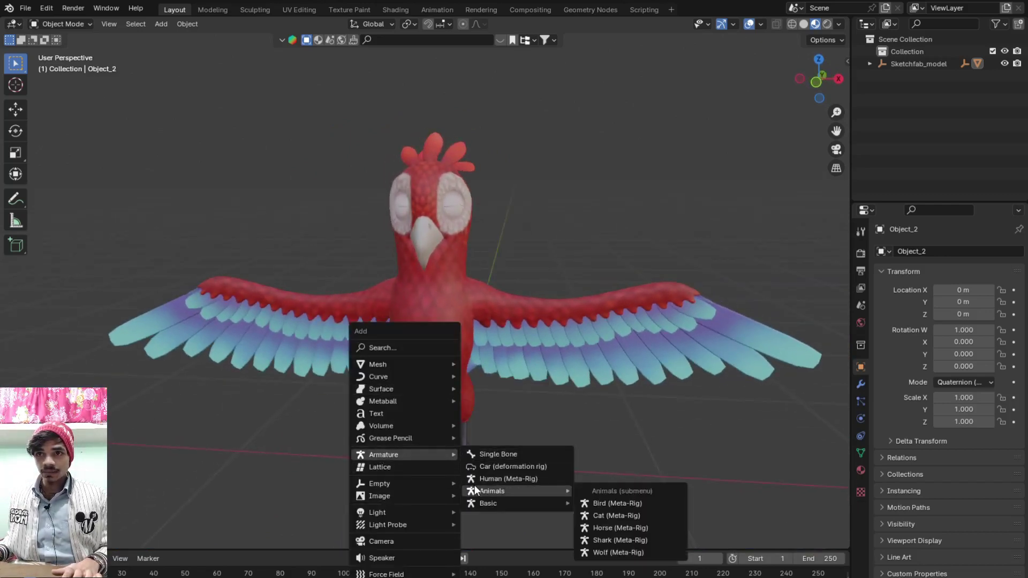
{"action": "left_click", "coordinate": [618, 503]}
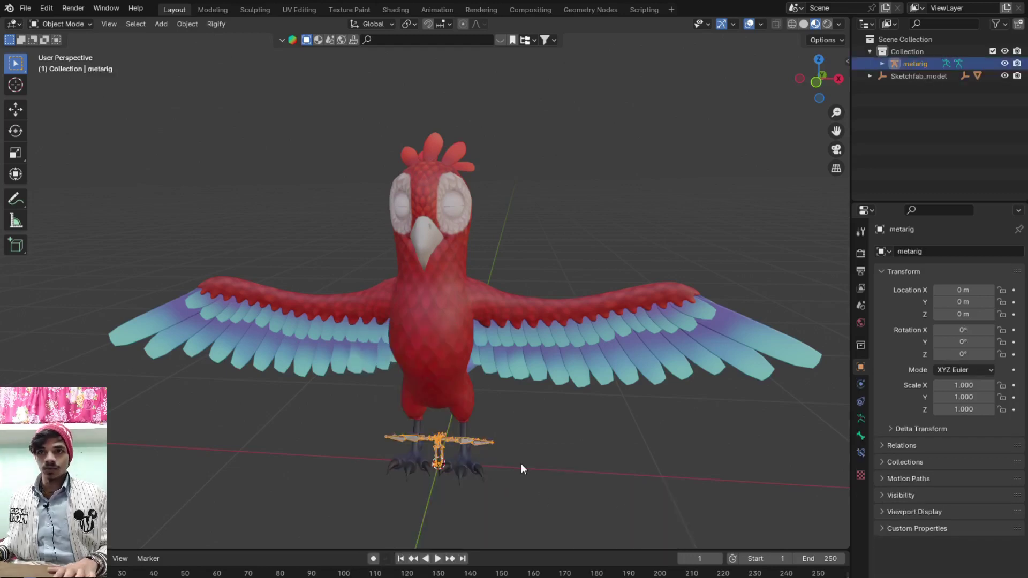
From front view, scale the meta-rig up about 6.7 times to fit the parrot
{"action": "key", "text": "KP_1"}
{"action": "key", "text": "s"}
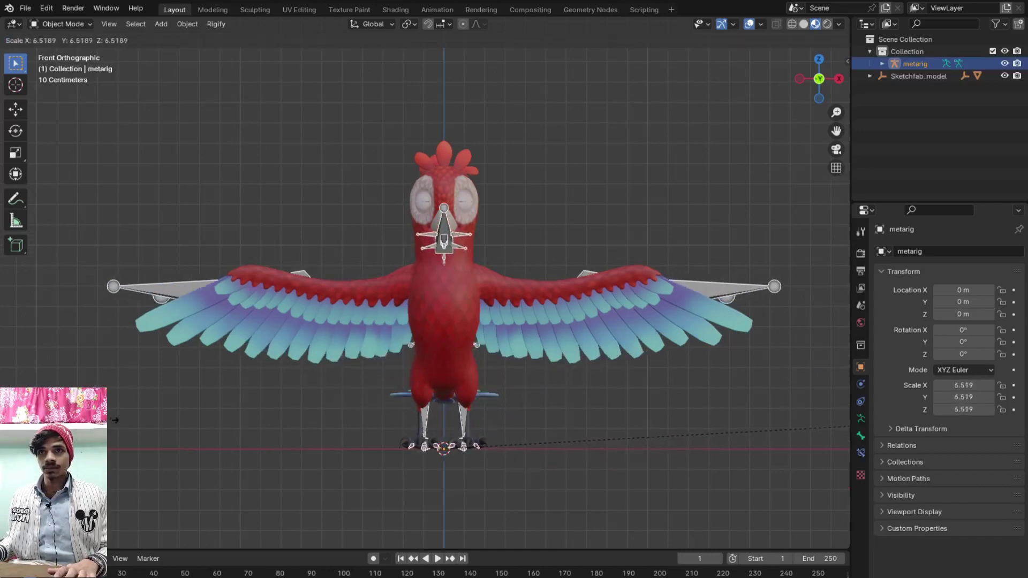
{"action": "left_click", "coordinate": [121, 420]}
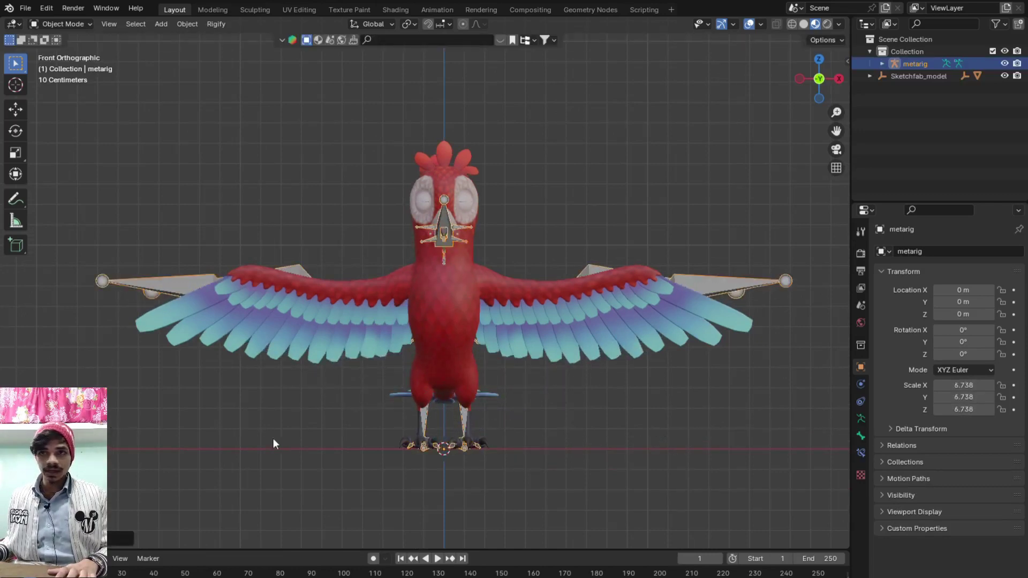
{"action": "key", "text": "KP_5"}
{"action": "middle_click_drag", "start_coordinate": [405, 433], "coordinate": [355, 445]}
{"action": "scroll", "coordinate": [368, 499], "scroll_direction": "down", "scroll_amount": 5}
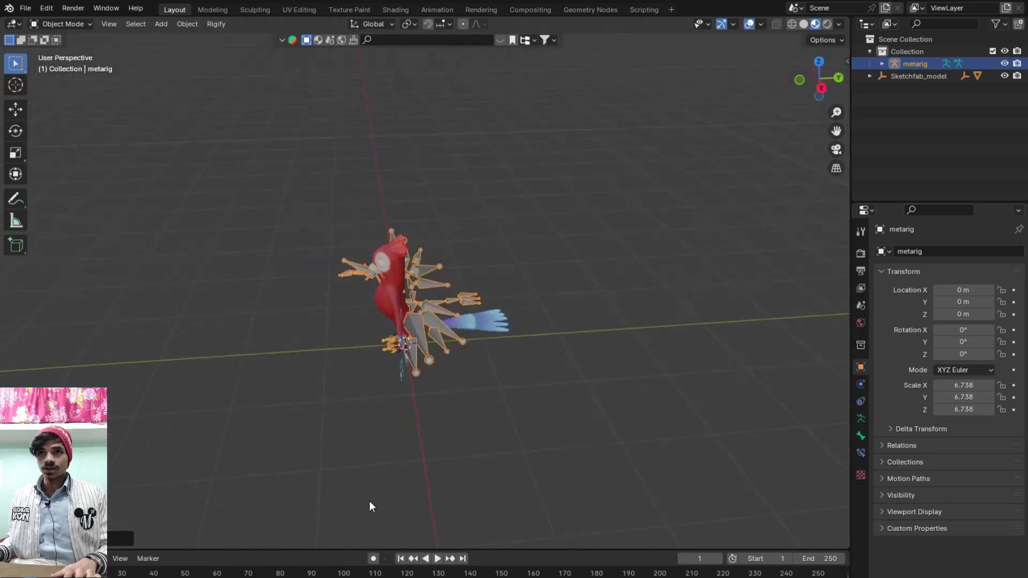
{"action": "scroll", "coordinate": [393, 473], "scroll_direction": "up", "scroll_amount": 10}
{"action": "scroll", "coordinate": [364, 358], "scroll_direction": "down", "scroll_amount": 5}
{"action": "middle_click_drag", "start_coordinate": [375, 362], "coordinate": [459, 359]}
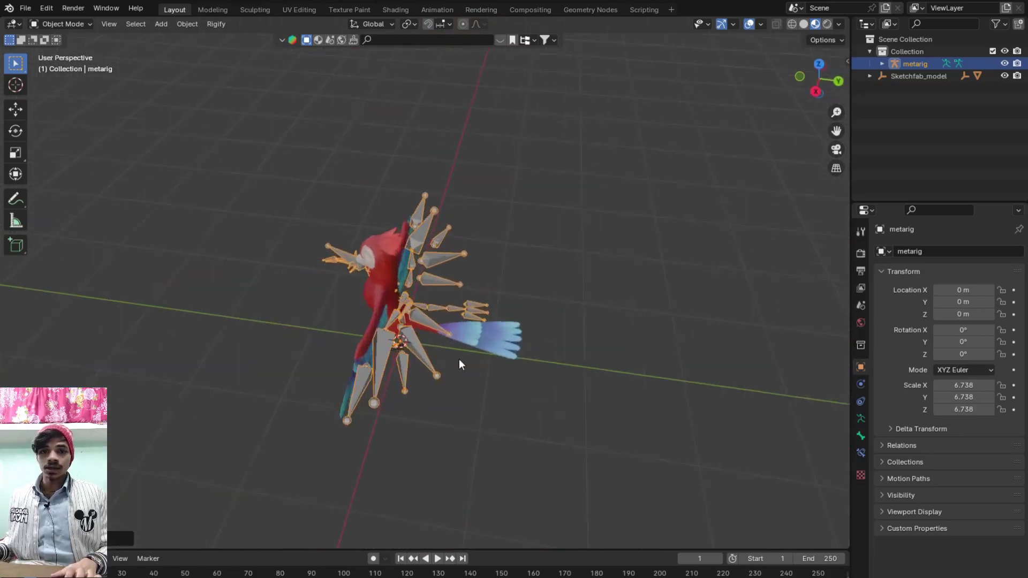
{"action": "scroll", "coordinate": [458, 358], "scroll_direction": "up", "scroll_amount": 5}
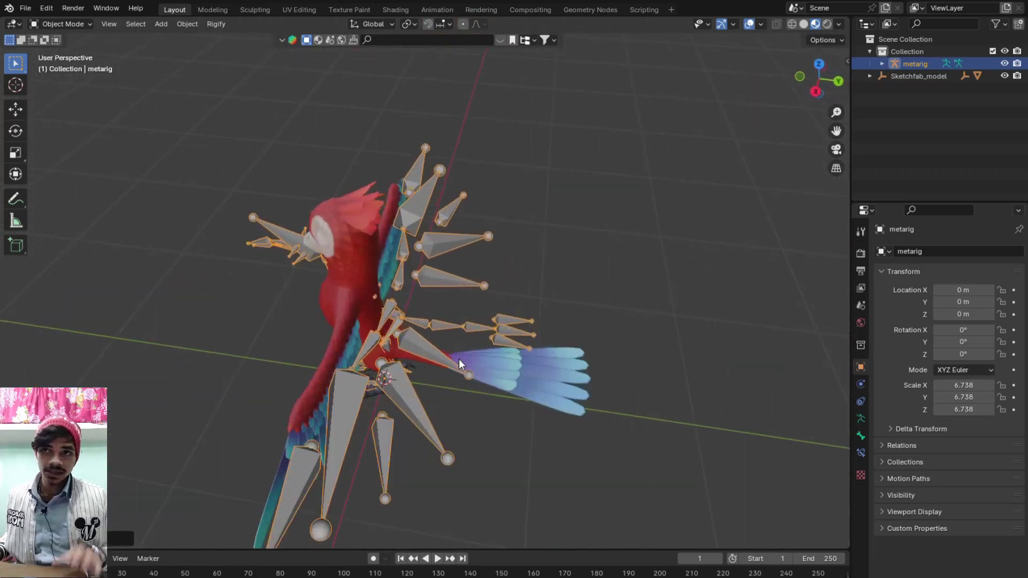
Reselect the meta-rig and enter Edit Mode on its bones
{"action": "left_click", "coordinate": [520, 366]}
{"action": "left_click", "coordinate": [430, 338]}
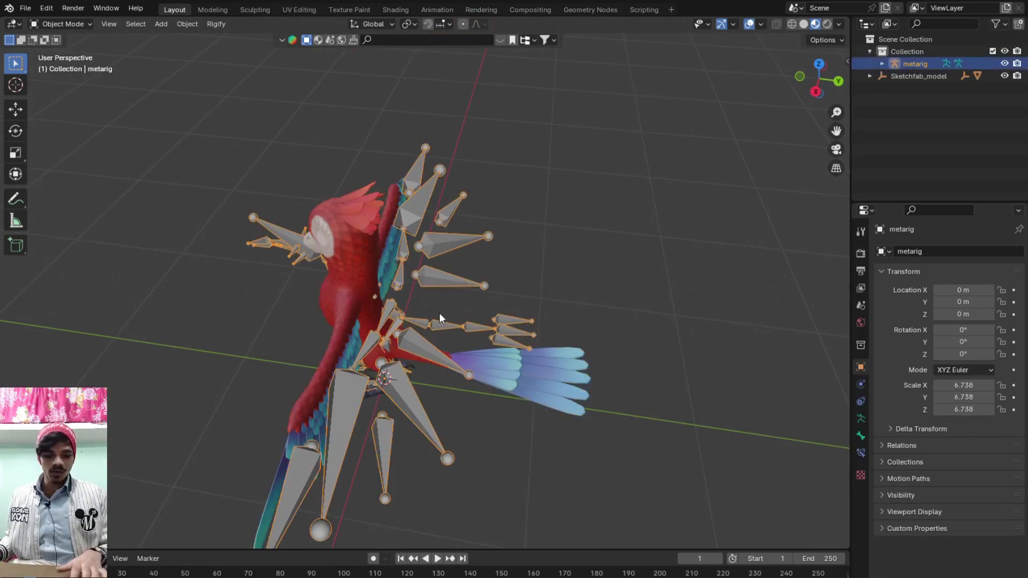
{"action": "key", "text": "Tab"}
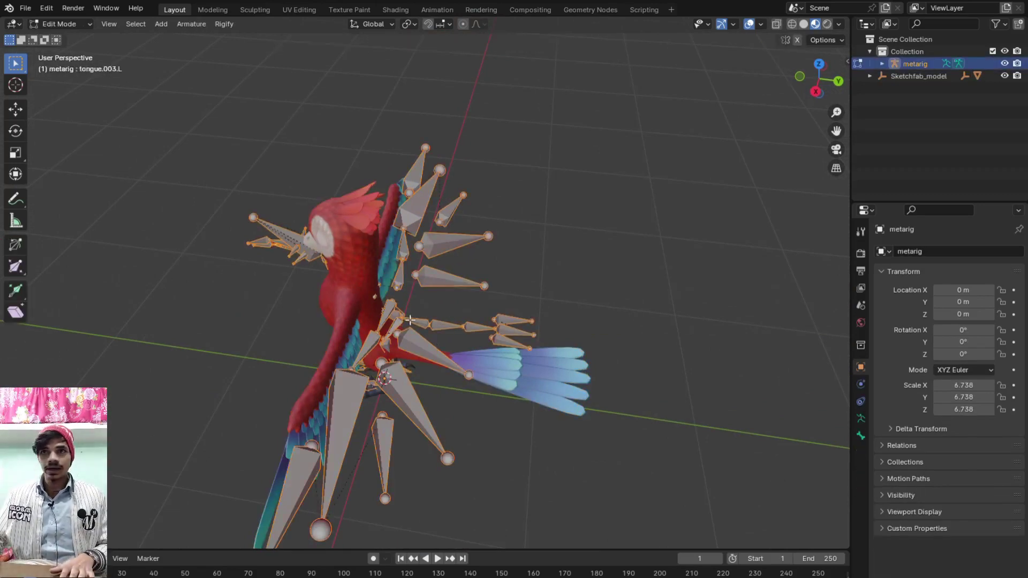
Check the rig against the parrot in top, front and right orthographic views
{"action": "key", "text": "KP_7"}
{"action": "scroll", "coordinate": [467, 387], "scroll_direction": "up", "scroll_amount": 1}
{"action": "scroll", "coordinate": [468, 369], "scroll_direction": "up", "scroll_amount": 1}
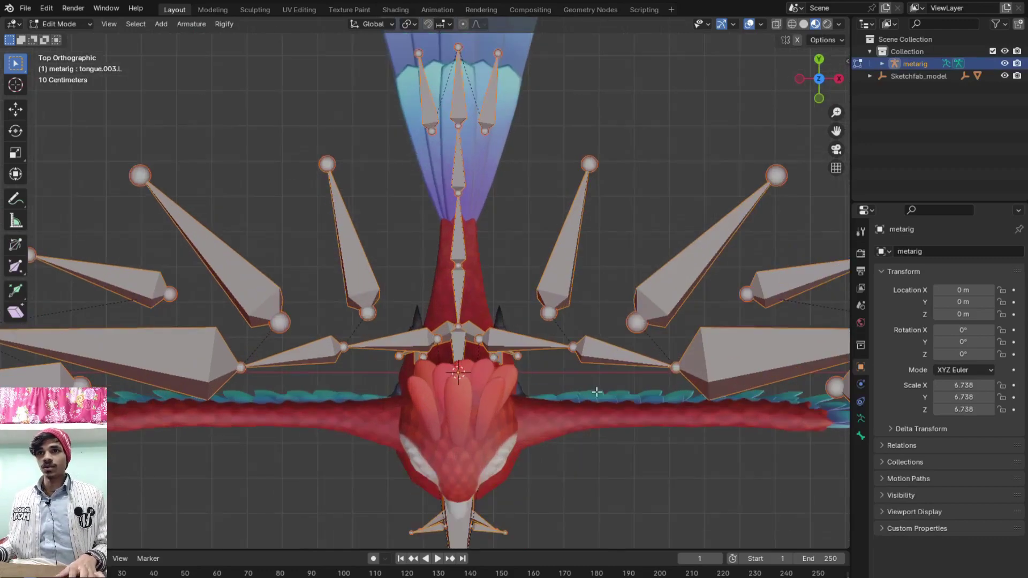
{"action": "scroll", "coordinate": [470, 326], "scroll_direction": "up", "scroll_amount": 1}
{"action": "scroll", "coordinate": [474, 369], "scroll_direction": "up", "scroll_amount": 1}
{"action": "scroll", "coordinate": [474, 368], "scroll_direction": "down", "scroll_amount": 2}
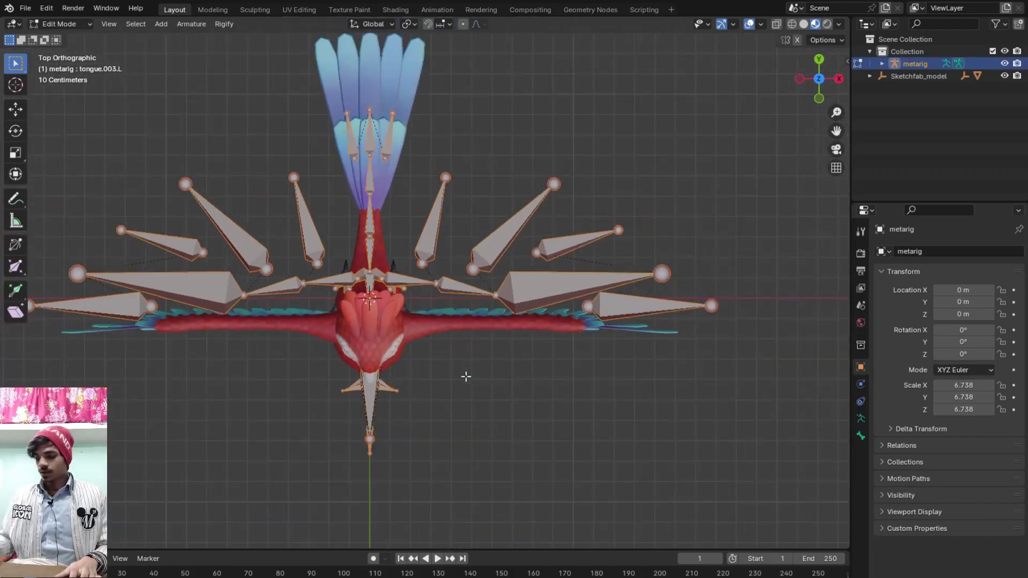
{"action": "key", "text": "KP_1"}
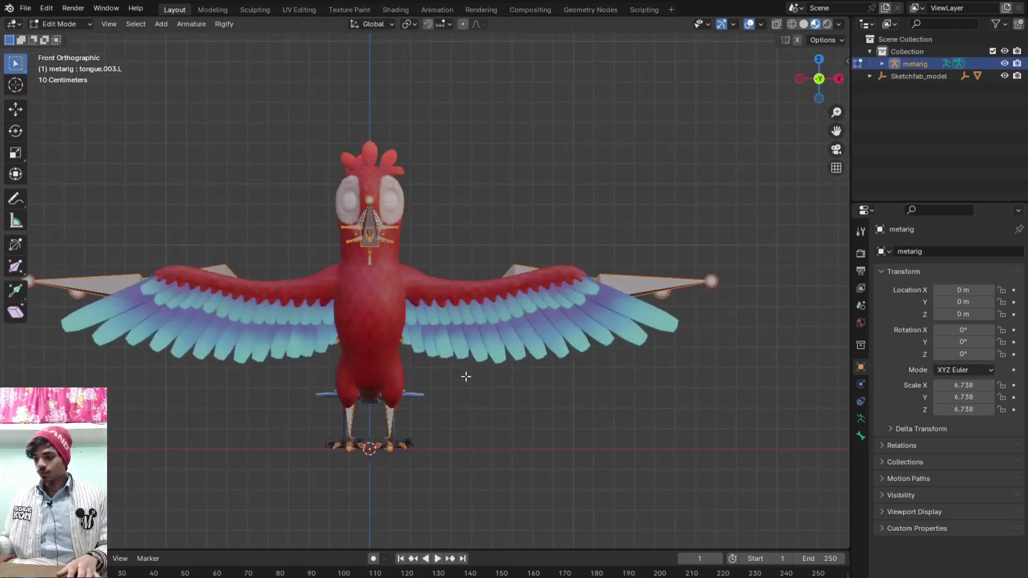
{"action": "key", "text": "KP_3"}
{"action": "scroll", "coordinate": [472, 440], "scroll_direction": "up", "scroll_amount": 4}
{"action": "middle_click_drag", "start_coordinate": [471, 440], "coordinate": [605, 97], "text": "shift"}
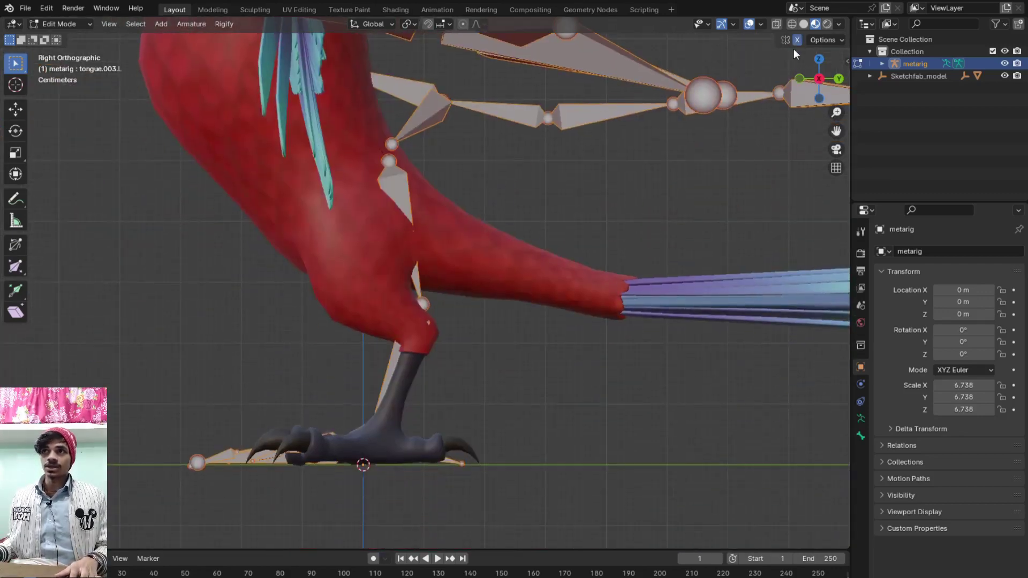
Return to front view and show the meta-rig's Object Data armature properties
{"action": "key", "text": "KP_1"}
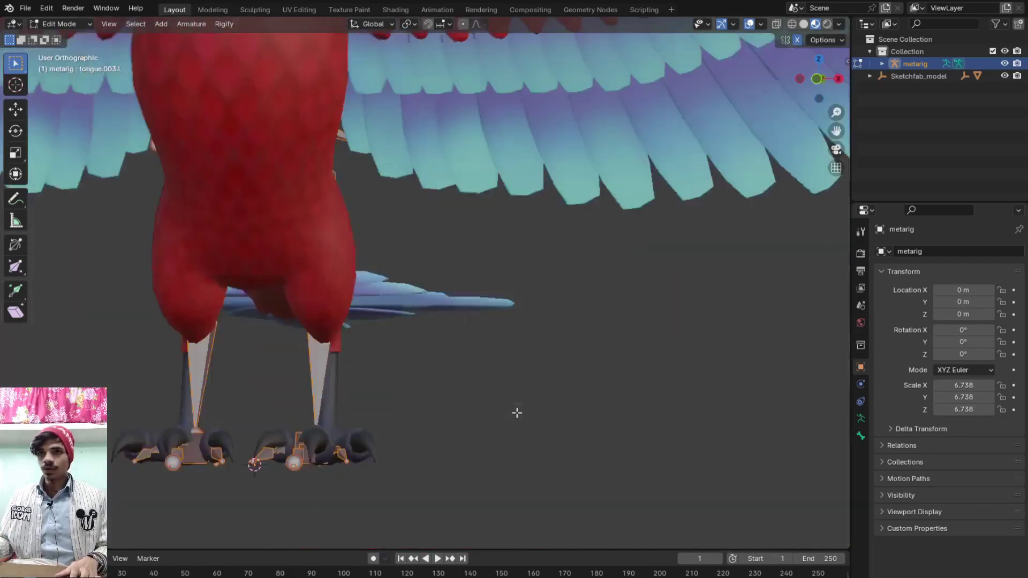
{"action": "scroll", "coordinate": [428, 421], "scroll_direction": "up", "scroll_amount": 2}
{"action": "scroll", "coordinate": [374, 412], "scroll_direction": "down", "scroll_amount": 2}
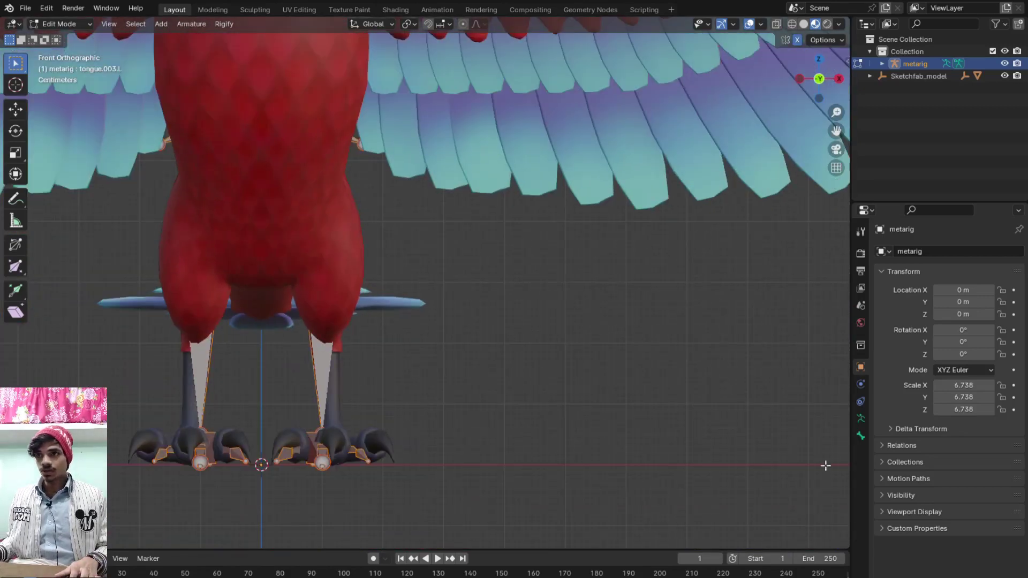
{"action": "left_click", "coordinate": [862, 419]}
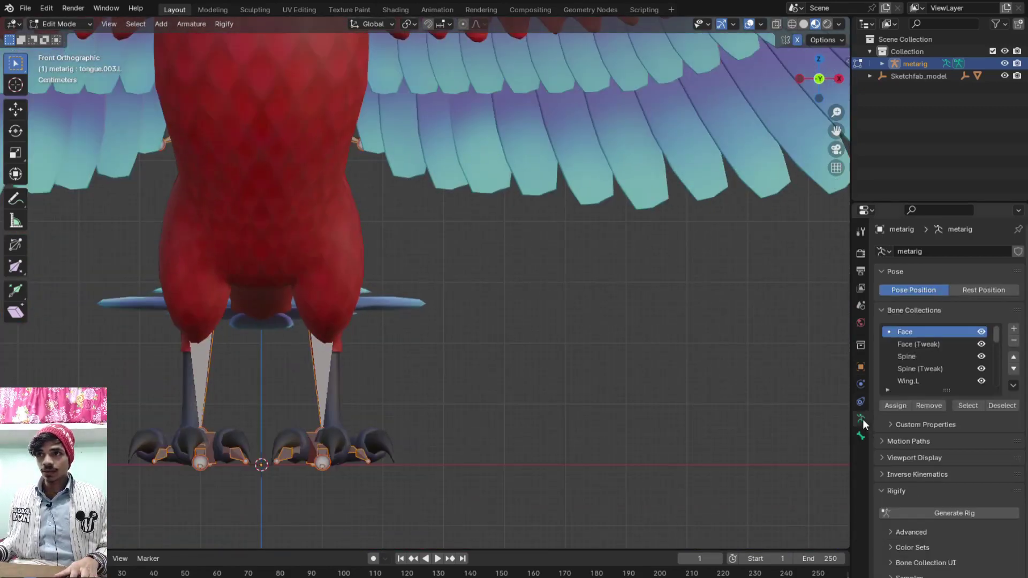
Enable In Front under the armature's Viewport Display and deselect all bones
{"action": "left_click", "coordinate": [880, 458]}
{"action": "left_click", "coordinate": [936, 531]}
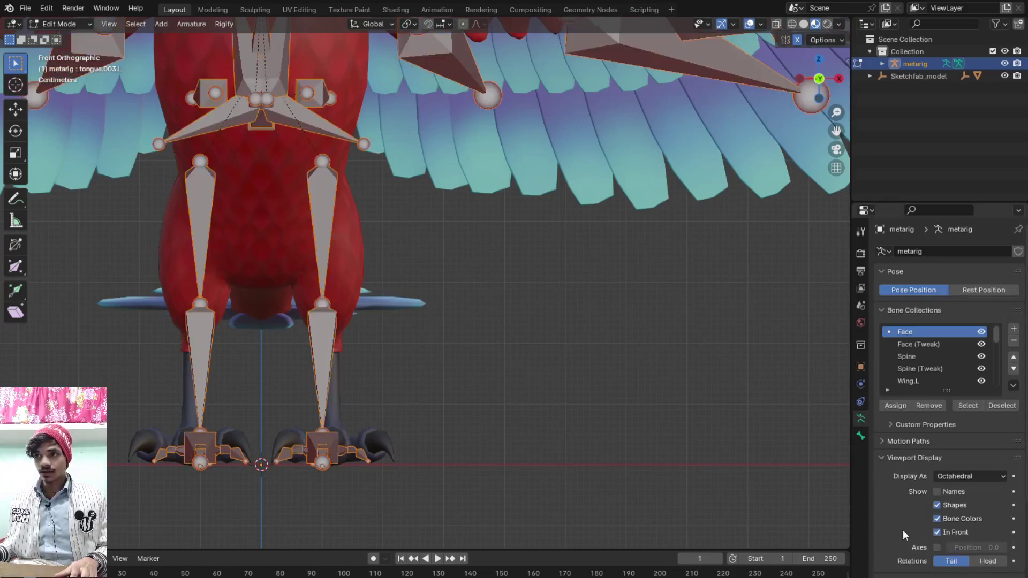
{"action": "scroll", "coordinate": [610, 482], "scroll_direction": "down", "scroll_amount": 1}
{"action": "scroll", "coordinate": [361, 358], "scroll_direction": "down", "scroll_amount": 5}
{"action": "middle_click_drag", "start_coordinate": [413, 368], "coordinate": [379, 394]}
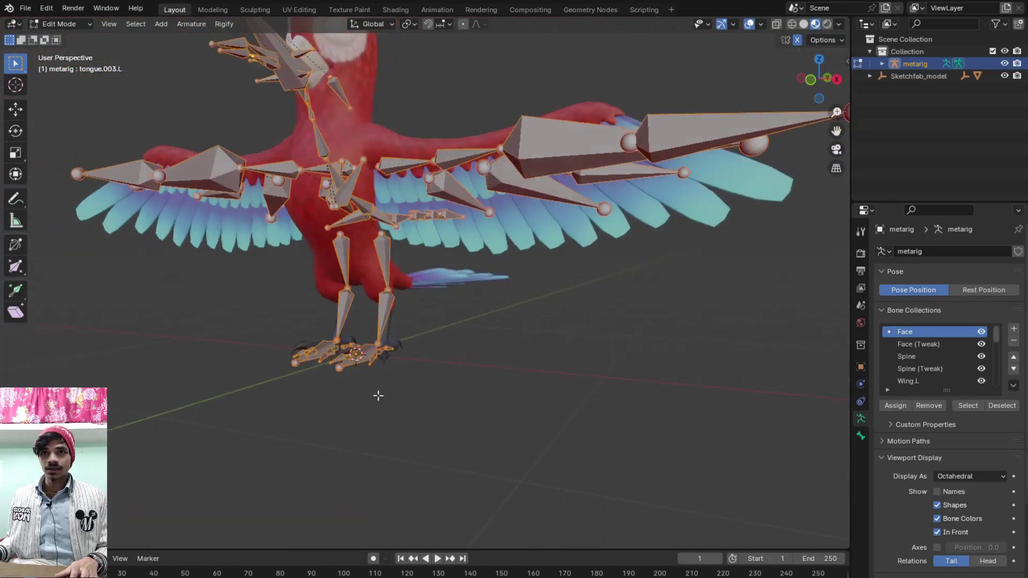
{"action": "scroll", "coordinate": [490, 370], "scroll_direction": "up", "scroll_amount": 5}
{"action": "left_click", "coordinate": [369, 359]}
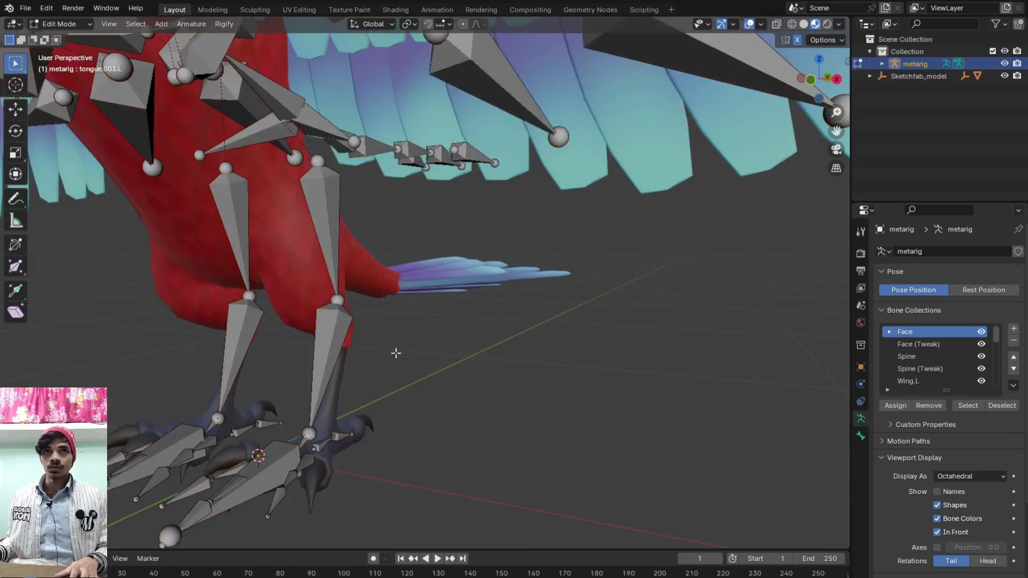
Inspect the leg and foot bones up close from front and side views
{"action": "middle_click_drag", "start_coordinate": [395, 352], "coordinate": [424, 357]}
{"action": "key", "text": "KP_1"}
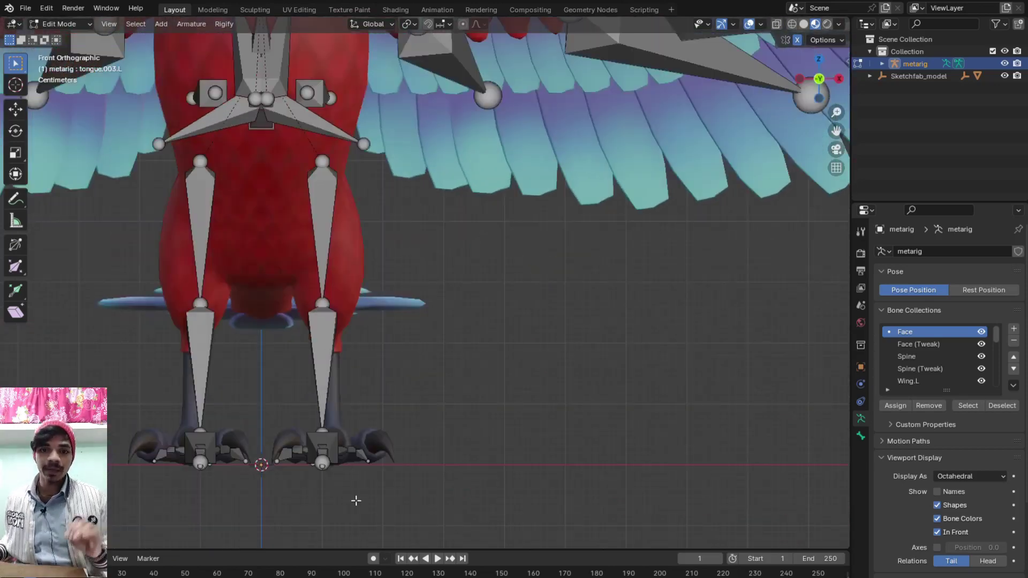
{"action": "mouse_move", "coordinate": [356, 501]}
{"action": "middle_mouse_down"}
{"action": "mouse_move", "coordinate": [322, 475]}
{"action": "mouse_move", "coordinate": [249, 510]}
{"action": "middle_mouse_up"}
{"action": "scroll", "coordinate": [293, 477], "scroll_direction": "up", "scroll_amount": 3}
{"action": "scroll", "coordinate": [289, 476], "scroll_direction": "up", "scroll_amount": 3}
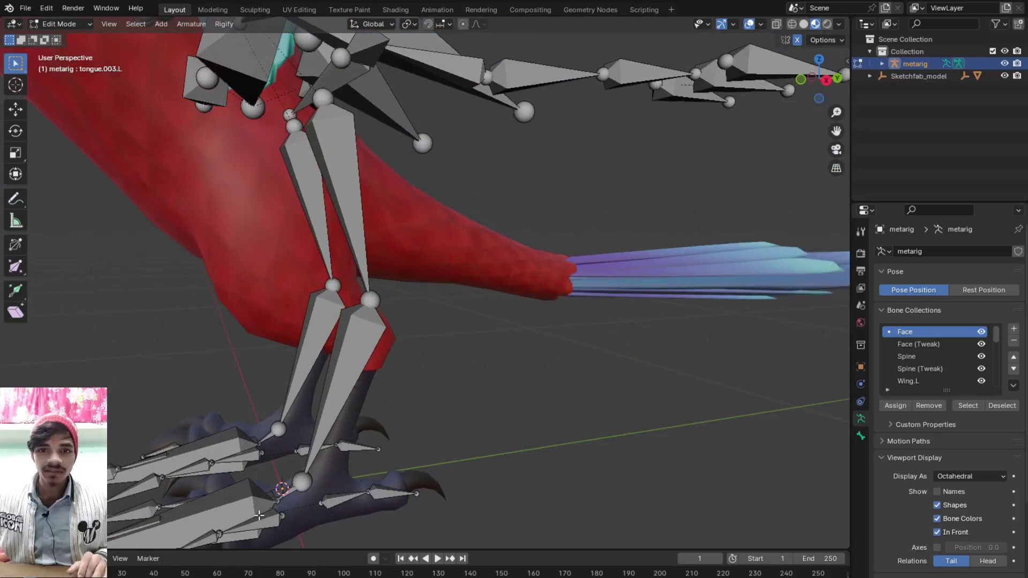
Switch to Bottom Orthographic view and zoom in on the parrot's feet
{"action": "key", "text": "ctrl+KP_7"}
{"action": "scroll", "coordinate": [319, 487], "scroll_direction": "down", "scroll_amount": 3}
{"action": "scroll", "coordinate": [343, 487], "scroll_direction": "down", "scroll_amount": 3}
{"action": "scroll", "coordinate": [368, 383], "scroll_direction": "up", "scroll_amount": 5}
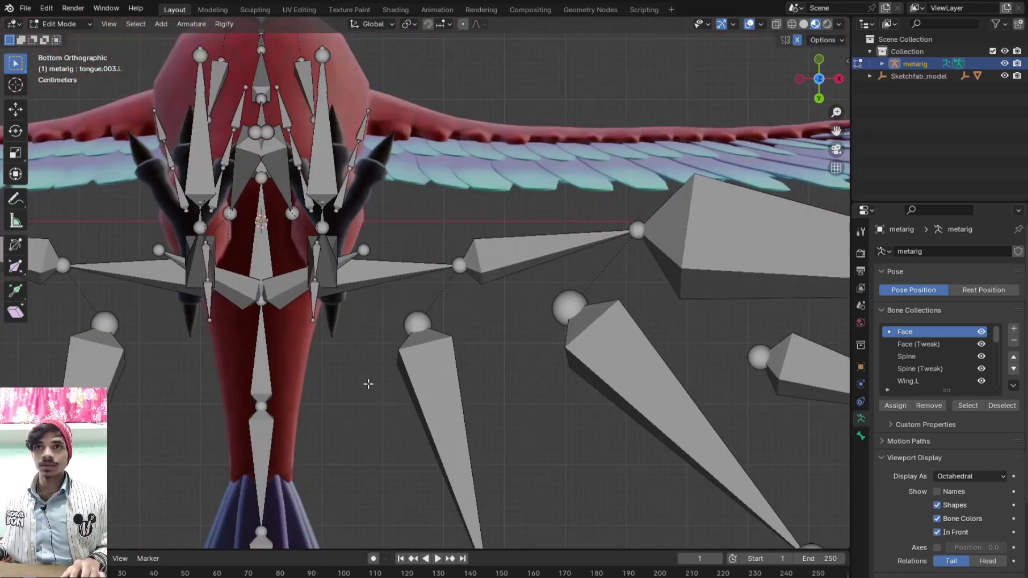
{"action": "scroll", "coordinate": [363, 321], "scroll_direction": "up", "scroll_amount": 1}
{"action": "scroll", "coordinate": [386, 332], "scroll_direction": "up", "scroll_amount": 2}
{"action": "scroll", "coordinate": [417, 348], "scroll_direction": "up", "scroll_amount": 2}
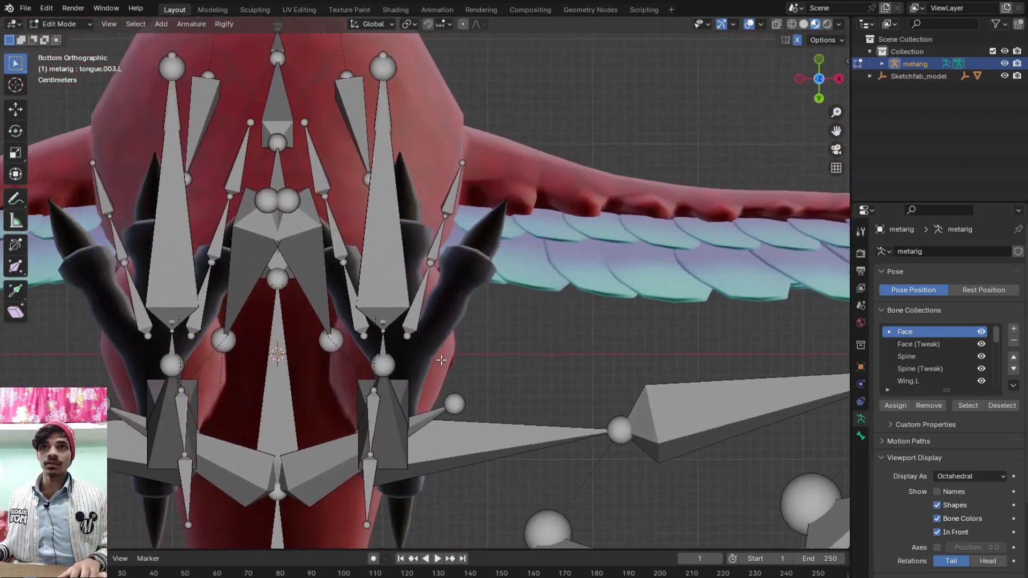
{"action": "scroll", "coordinate": [439, 358], "scroll_direction": "up", "scroll_amount": 1}
{"action": "scroll", "coordinate": [439, 358], "scroll_direction": "up", "scroll_amount": 1}
{"action": "scroll", "coordinate": [454, 299], "scroll_direction": "up", "scroll_amount": 1}
{"action": "scroll", "coordinate": [471, 235], "scroll_direction": "up", "scroll_amount": 1}
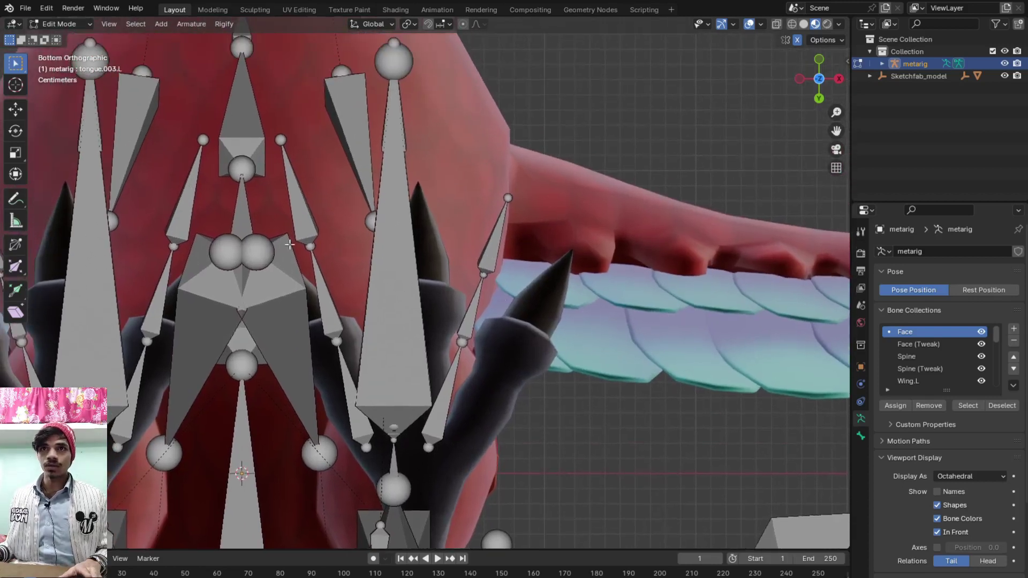
Rotate and move the right toe chain onto the parrot's dark claw
{"action": "left_click", "coordinate": [500, 251]}
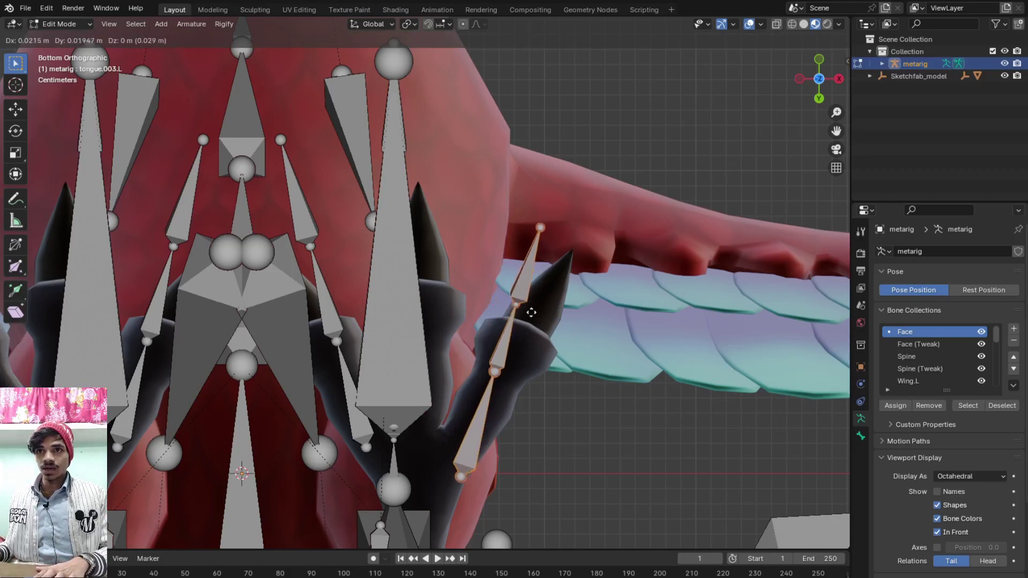
{"action": "left_click", "coordinate": [549, 314]}
{"action": "key", "text": "r"}
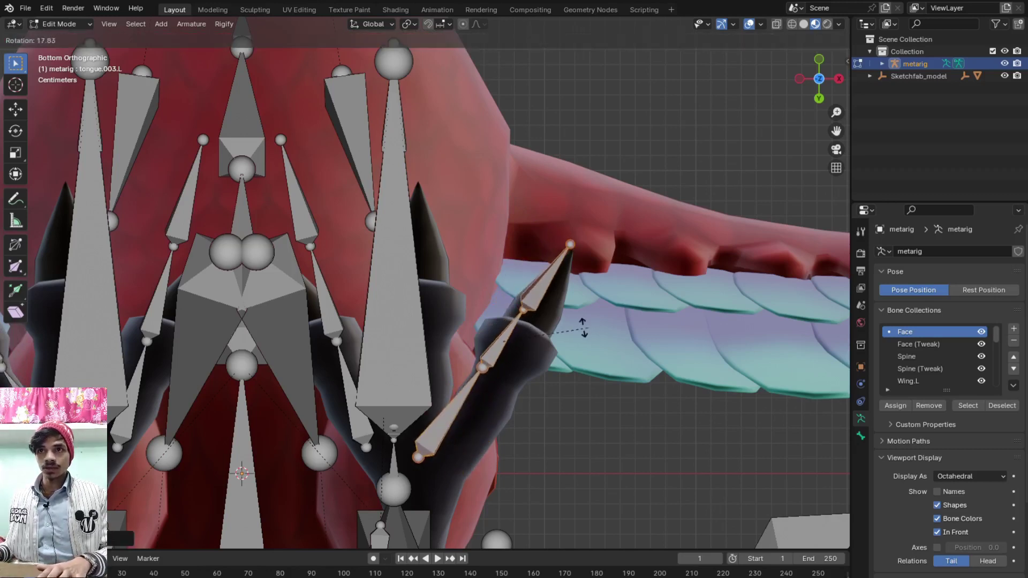
{"action": "left_click", "coordinate": [570, 332]}
{"action": "key", "text": "g"}
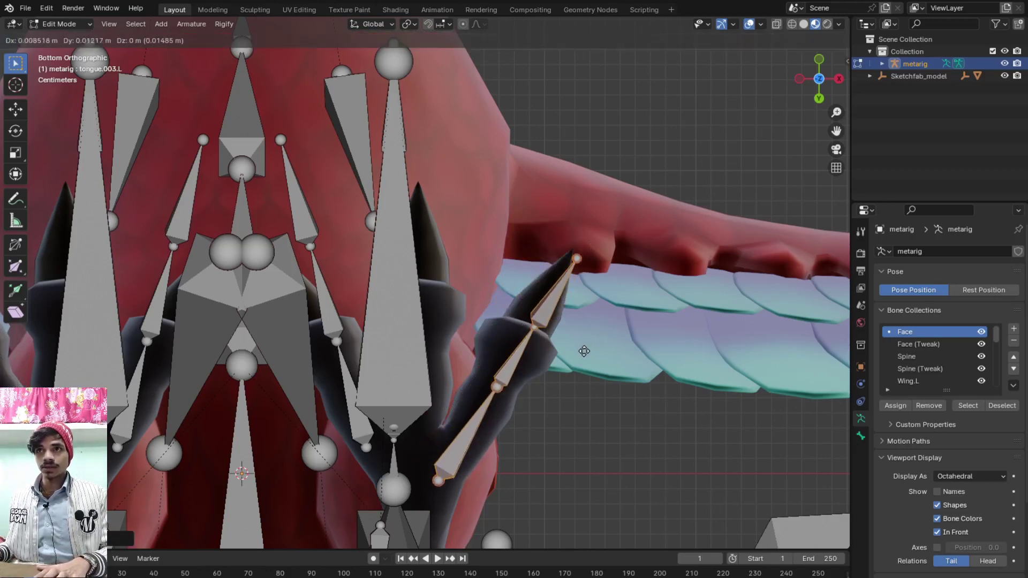
{"action": "left_click", "coordinate": [579, 352]}
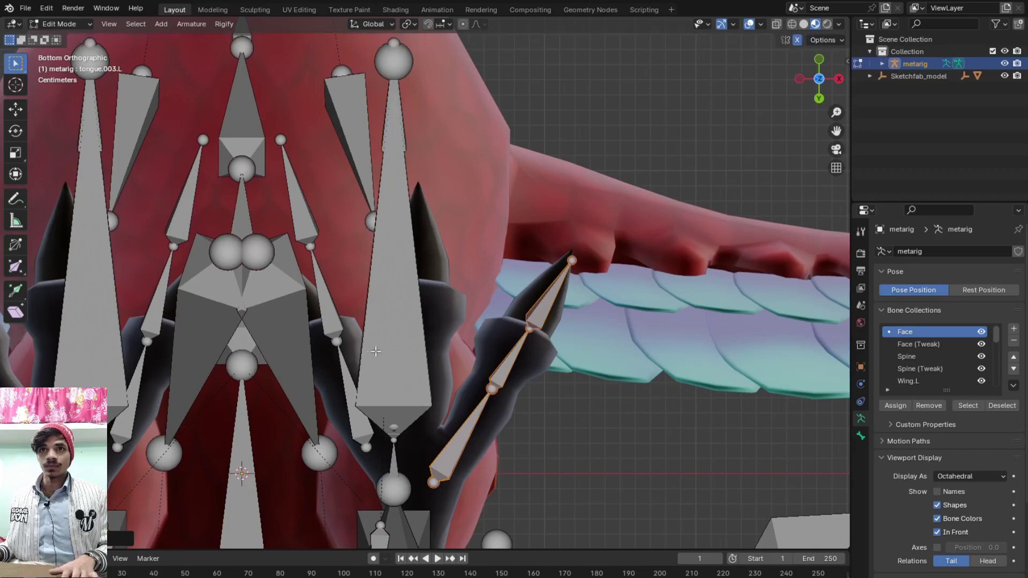
{"action": "left_click", "coordinate": [579, 145]}
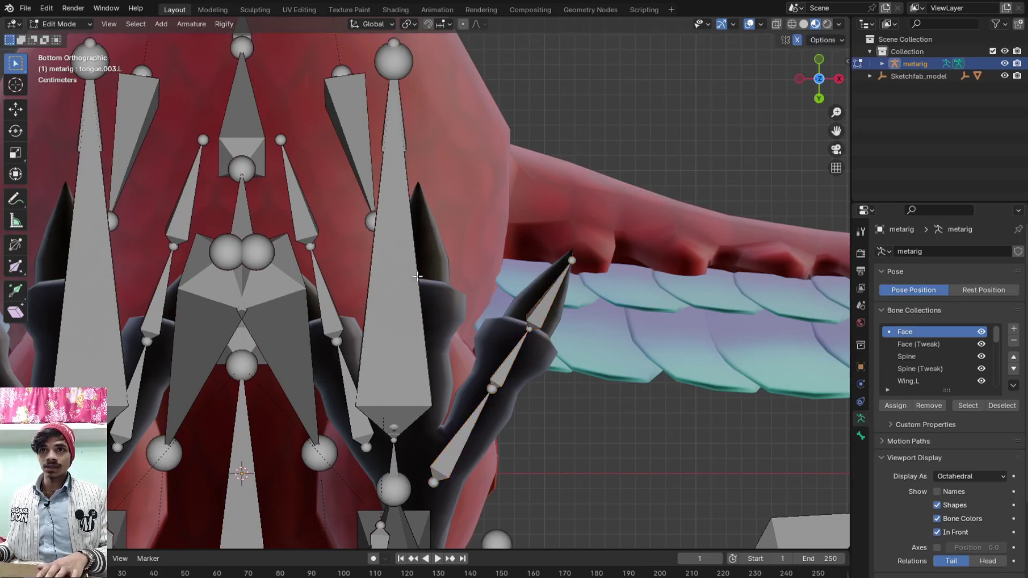
Tilt the mirrored inner toe chains toward the centre and lower them
{"action": "left_click", "coordinate": [332, 327]}
{"action": "key", "text": "r"}
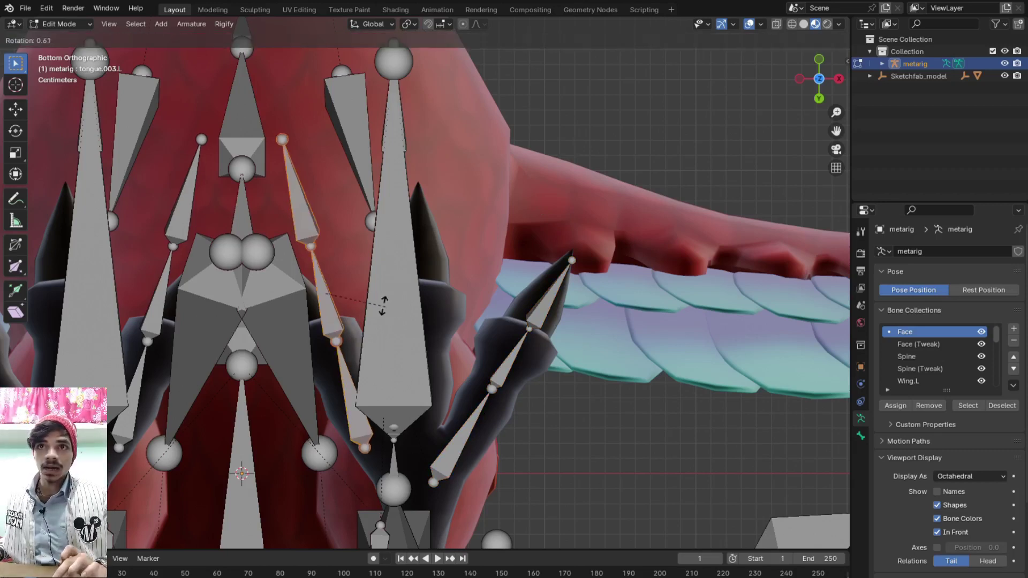
{"action": "left_click", "coordinate": [376, 293]}
{"action": "key", "text": "g"}
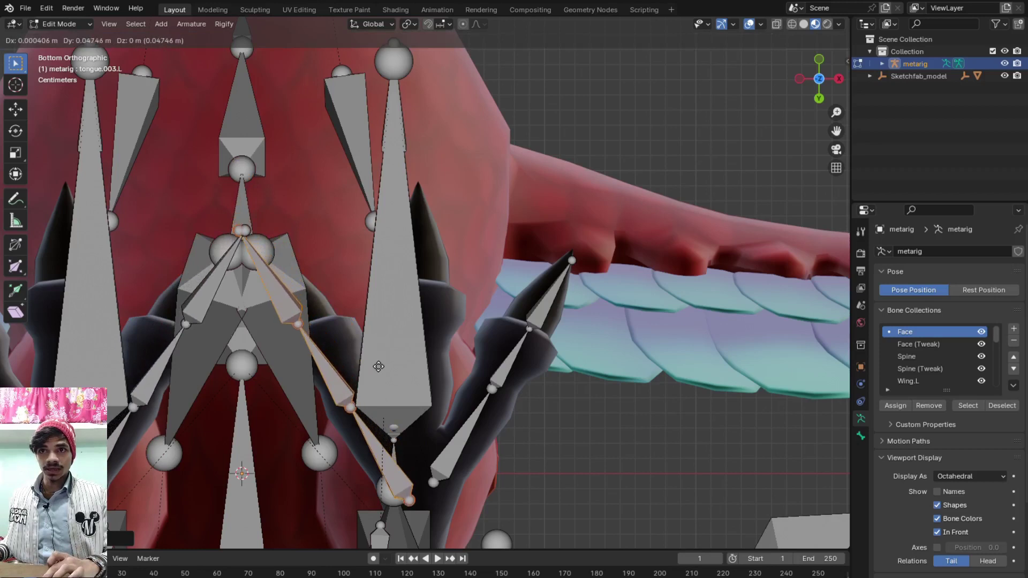
{"action": "left_click", "coordinate": [378, 365]}
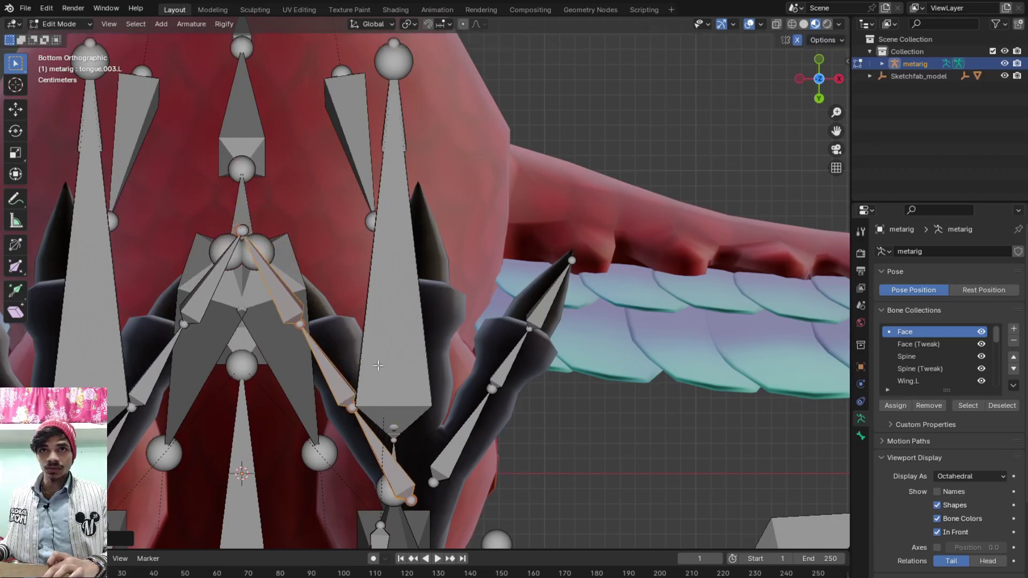
Spread the mirrored top toe joints apart to match the claws
{"action": "left_click", "coordinate": [243, 231]}
{"action": "key", "text": "g"}
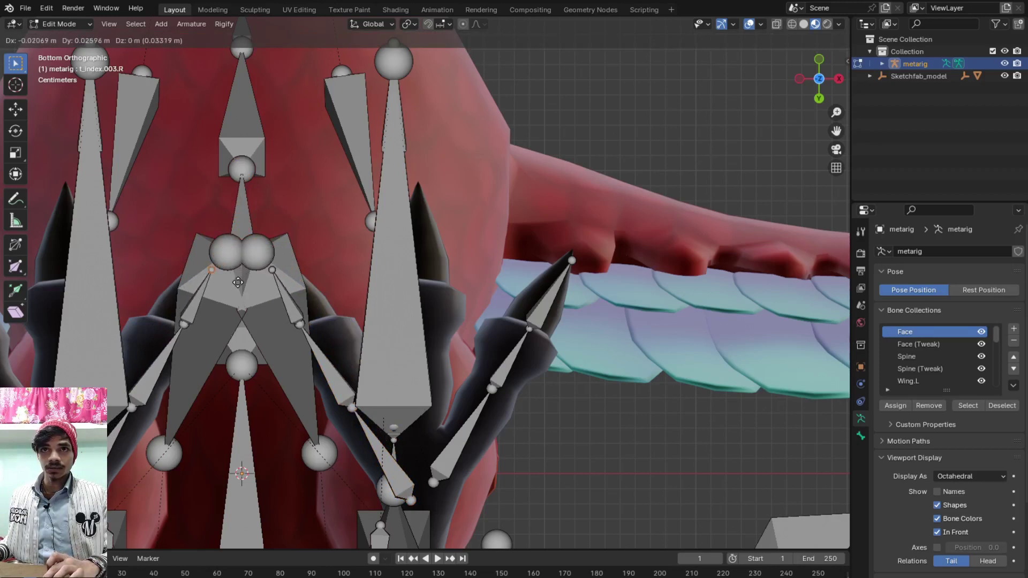
{"action": "left_click", "coordinate": [289, 288]}
{"action": "key", "text": "g"}
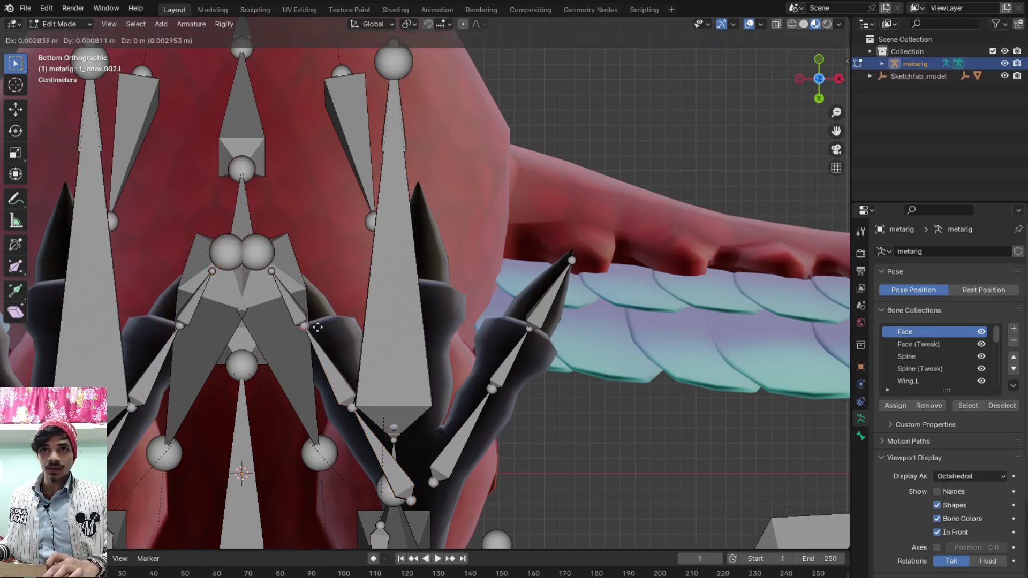
{"action": "left_click", "coordinate": [324, 329]}
{"action": "left_click", "coordinate": [284, 272]}
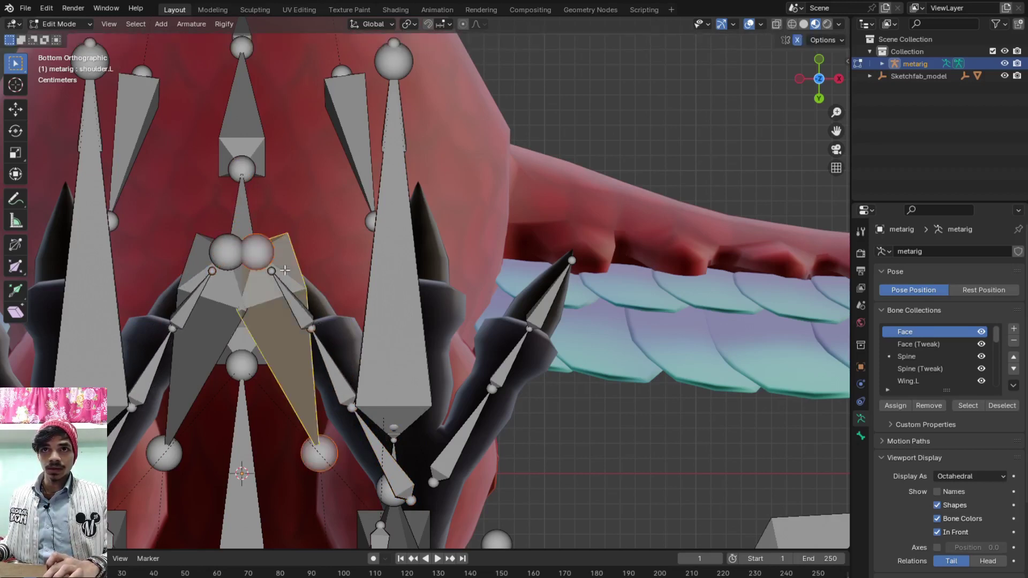
{"action": "left_click", "coordinate": [279, 276]}
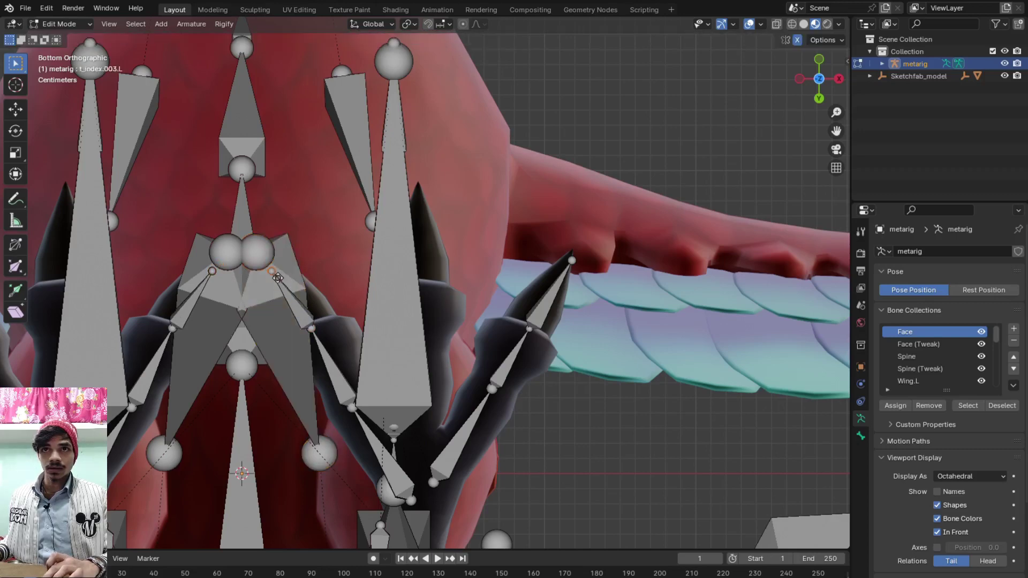
{"action": "scroll", "coordinate": [434, 367], "scroll_direction": "down", "scroll_amount": 4}
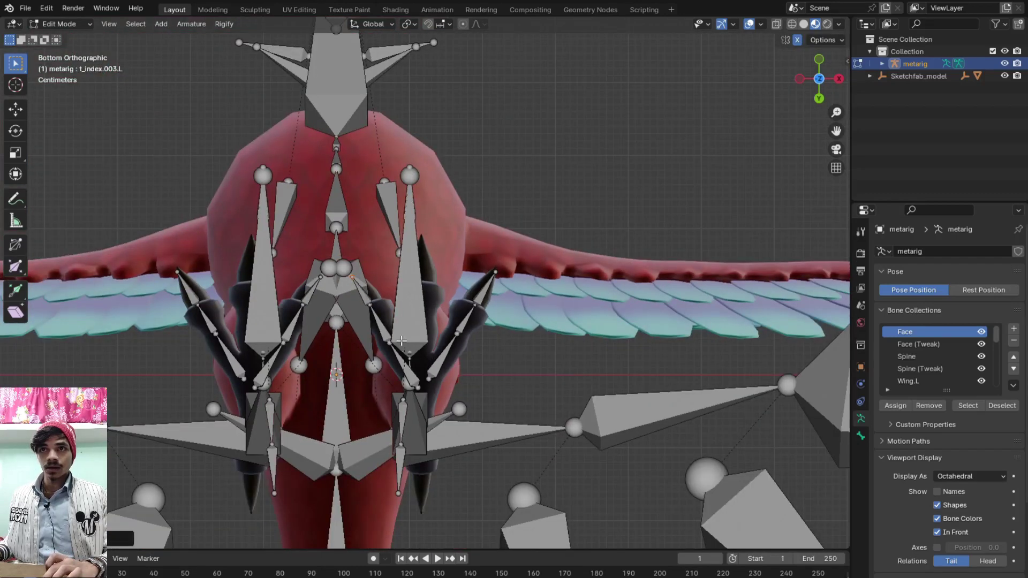
{"action": "middle_click_drag", "start_coordinate": [434, 309], "coordinate": [381, 359], "text": "alt"}
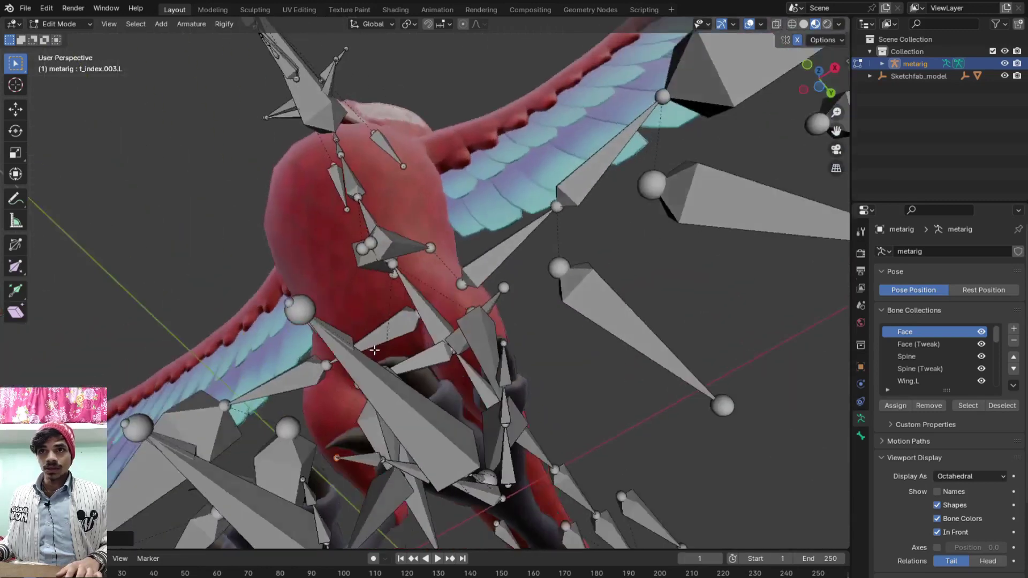
In side view, box-select the toe bones and scale them to 0 on Z
{"action": "scroll", "coordinate": [474, 423], "scroll_direction": "up", "scroll_amount": 2}
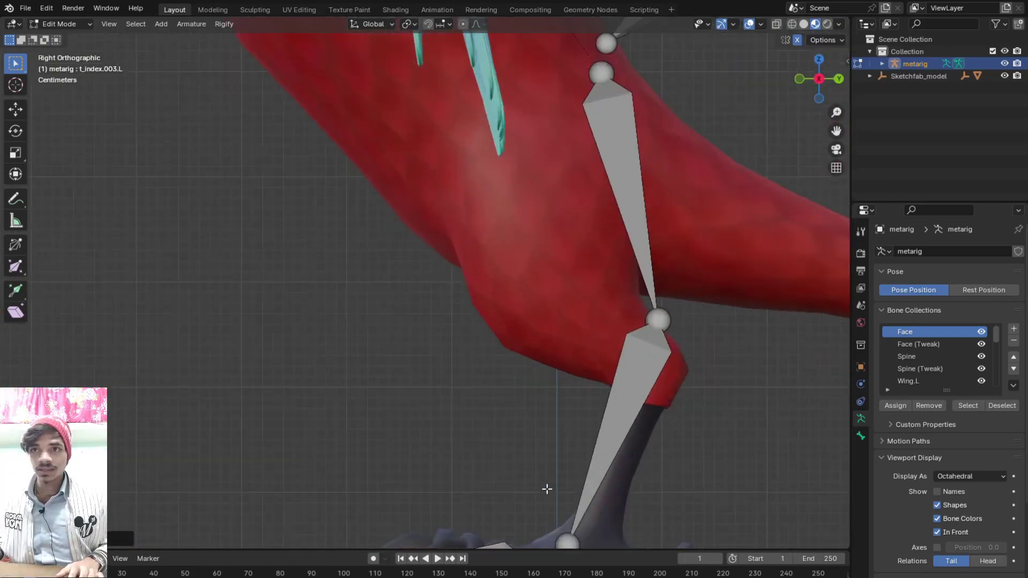
{"action": "middle_click_drag", "start_coordinate": [545, 486], "coordinate": [476, 371], "text": "shift"}
{"action": "scroll", "coordinate": [458, 364], "scroll_direction": "up", "scroll_amount": 2}
{"action": "scroll", "coordinate": [443, 352], "scroll_direction": "up", "scroll_amount": 1}
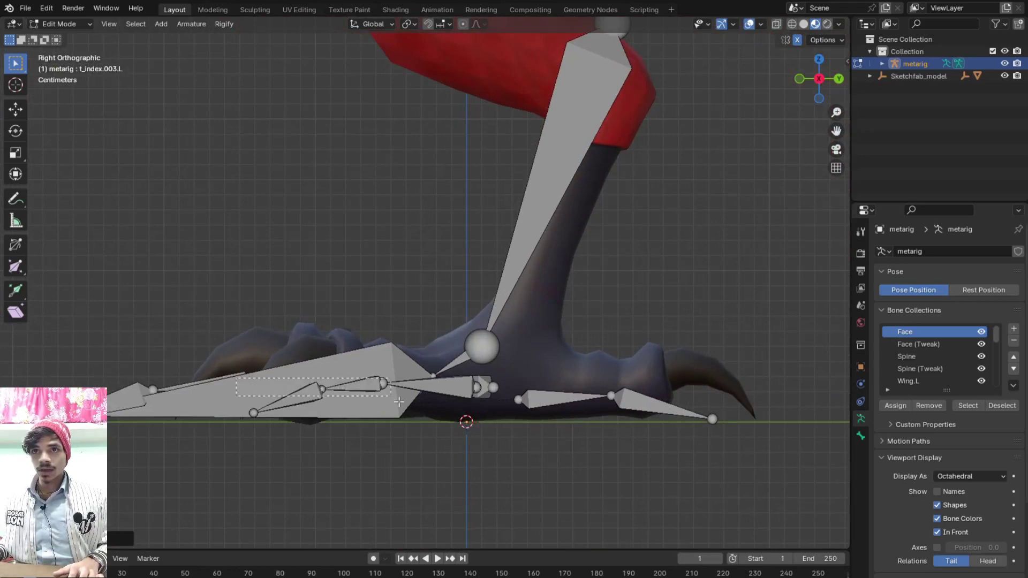
{"action": "left_click_drag", "start_coordinate": [399, 402], "coordinate": [757, 450]}
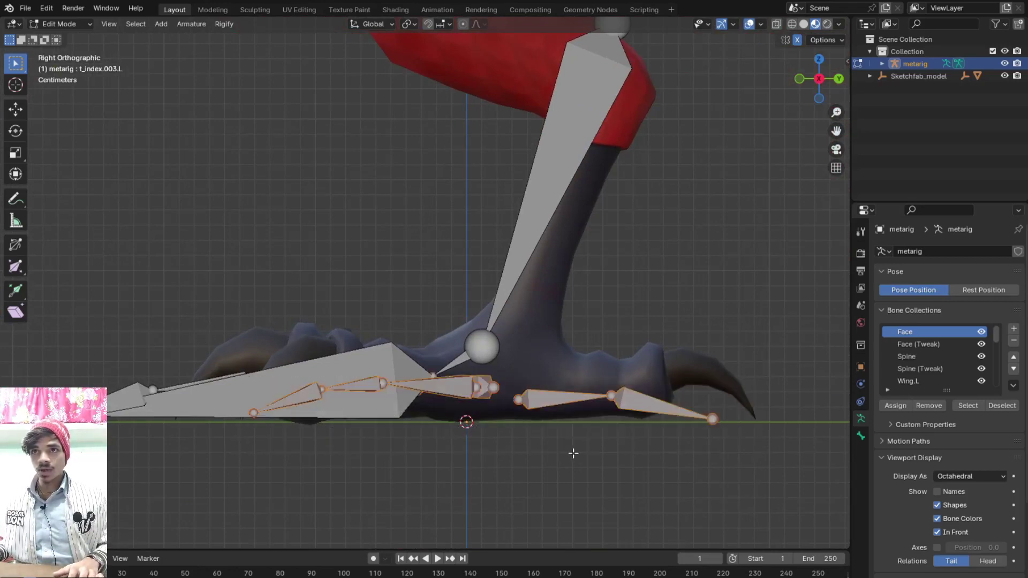
{"action": "key", "text": "s"}
{"action": "key", "text": "z"}
{"action": "key", "text": "0"}
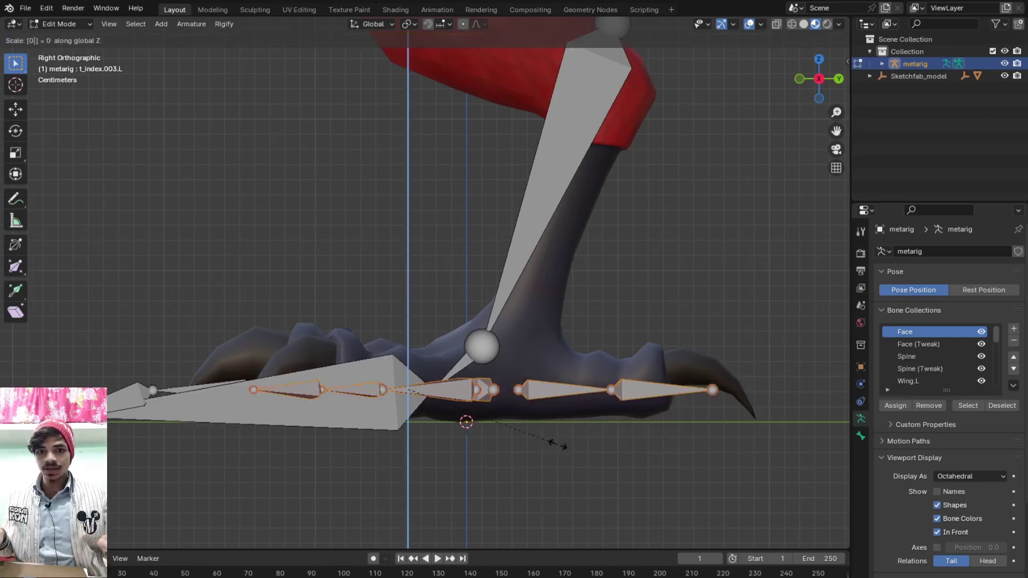
{"action": "key", "text": "Return"}
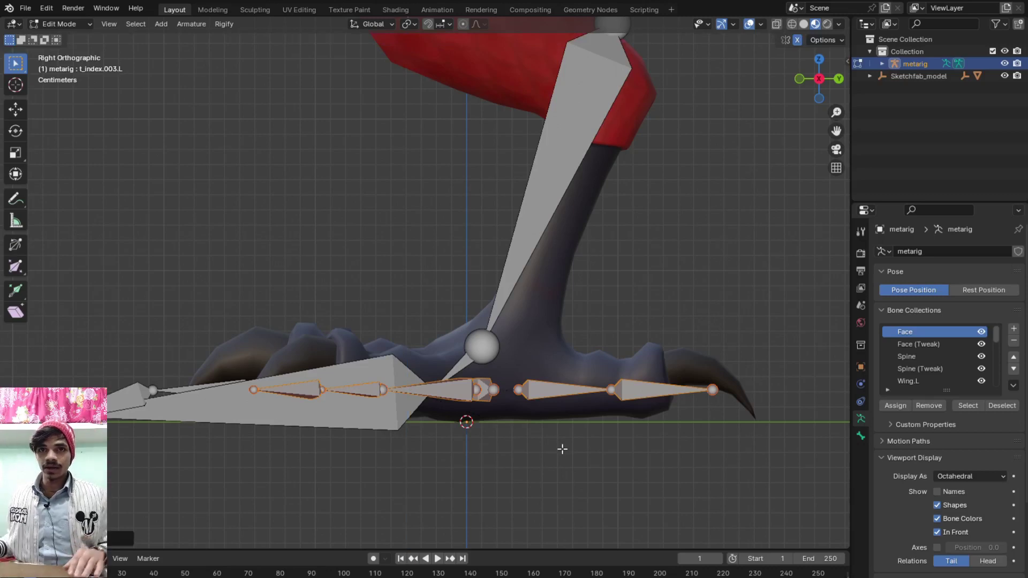
{"action": "scroll", "coordinate": [387, 436], "scroll_direction": "down", "scroll_amount": 4}
{"action": "mouse_move", "coordinate": [374, 447]}
{"action": "middle_mouse_down"}
{"action": "mouse_move", "coordinate": [415, 456]}
{"action": "mouse_move", "coordinate": [362, 450]}
{"action": "middle_mouse_up"}
{"action": "scroll", "coordinate": [415, 456], "scroll_direction": "up", "scroll_amount": 2}
Slide the tip of the back toe bone along the Y axis onto its claw
{"action": "scroll", "coordinate": [371, 488], "scroll_direction": "up", "scroll_amount": 3}
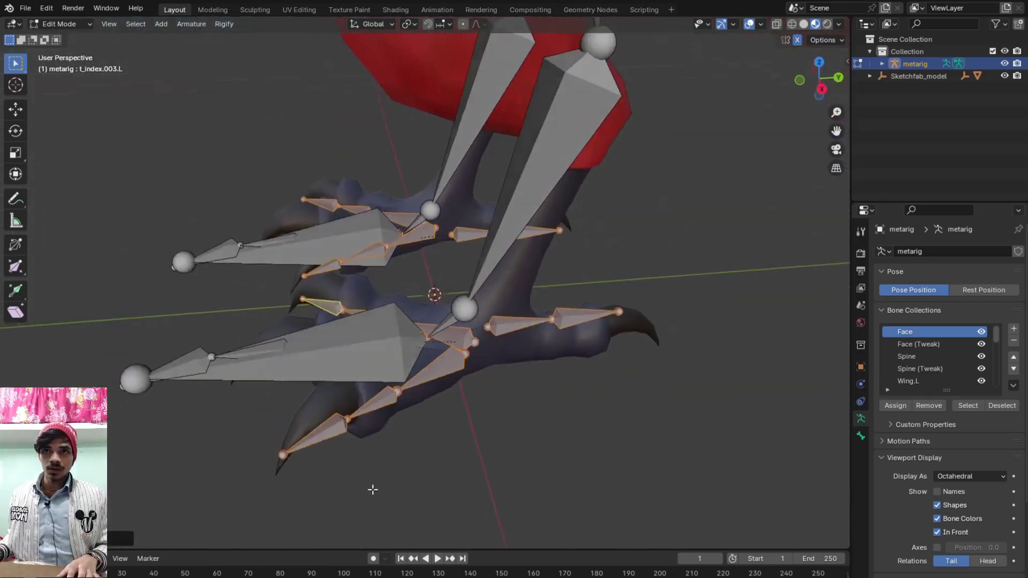
{"action": "mouse_move", "coordinate": [372, 489]}
{"action": "middle_mouse_down"}
{"action": "mouse_move", "coordinate": [438, 486]}
{"action": "mouse_move", "coordinate": [390, 473]}
{"action": "middle_mouse_up"}
{"action": "scroll", "coordinate": [391, 473], "scroll_direction": "down", "scroll_amount": 3}
{"action": "scroll", "coordinate": [321, 457], "scroll_direction": "up", "scroll_amount": 2}
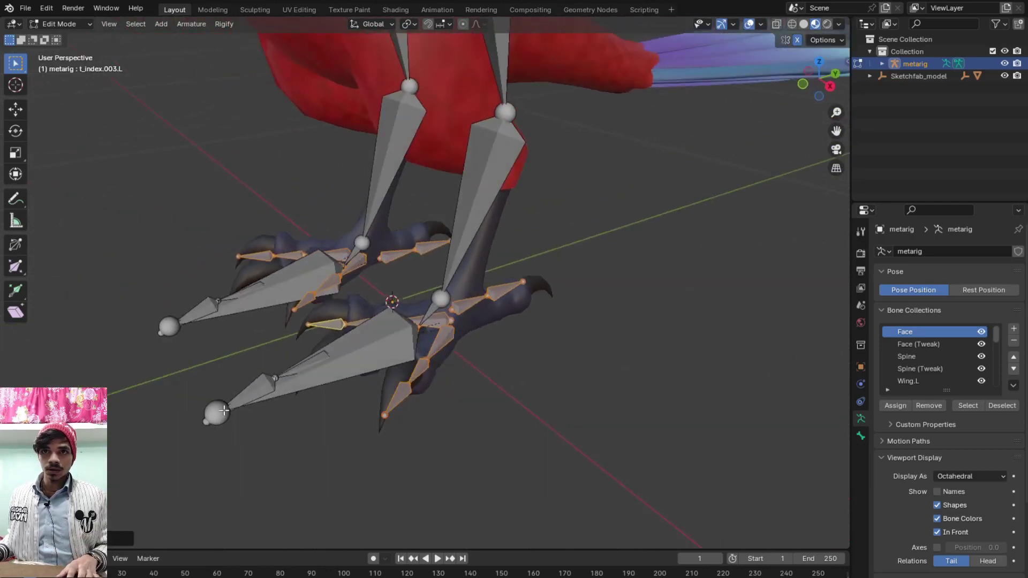
{"action": "left_click", "coordinate": [223, 411]}
{"action": "middle_click_drag", "start_coordinate": [264, 417], "coordinate": [241, 413]}
{"action": "key", "text": "g"}
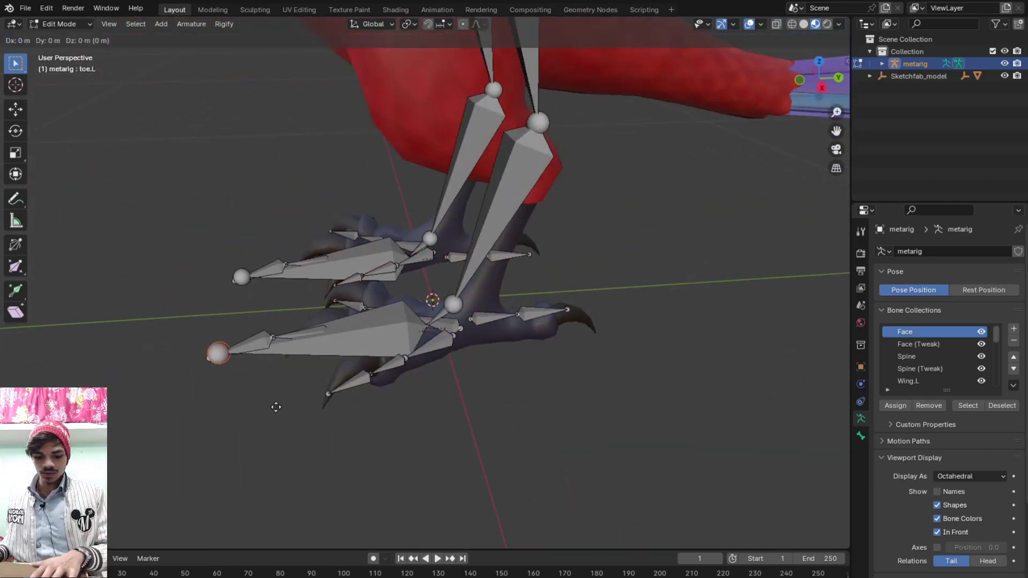
{"action": "key", "text": "y"}
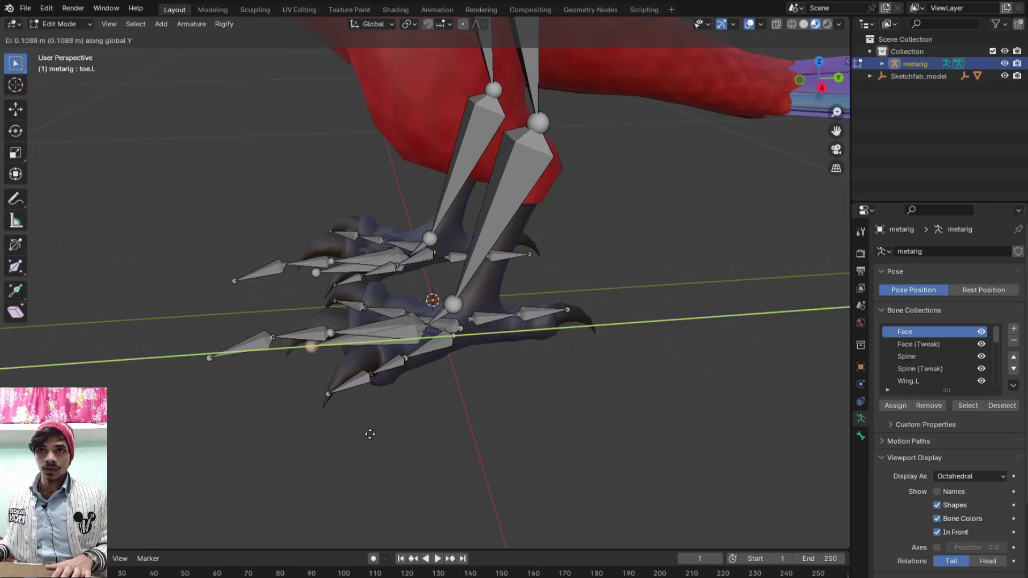
{"action": "left_click", "coordinate": [369, 428]}
Adjust the left ring toe bones' height along Z, repositioning t_ring.002.L
{"action": "mouse_move", "coordinate": [367, 415]}
{"action": "middle_mouse_down"}
{"action": "mouse_move", "coordinate": [310, 395]}
{"action": "mouse_move", "coordinate": [315, 377]}
{"action": "middle_mouse_up"}
{"action": "scroll", "coordinate": [326, 396], "scroll_direction": "up", "scroll_amount": 3}
{"action": "left_click", "coordinate": [255, 409]}
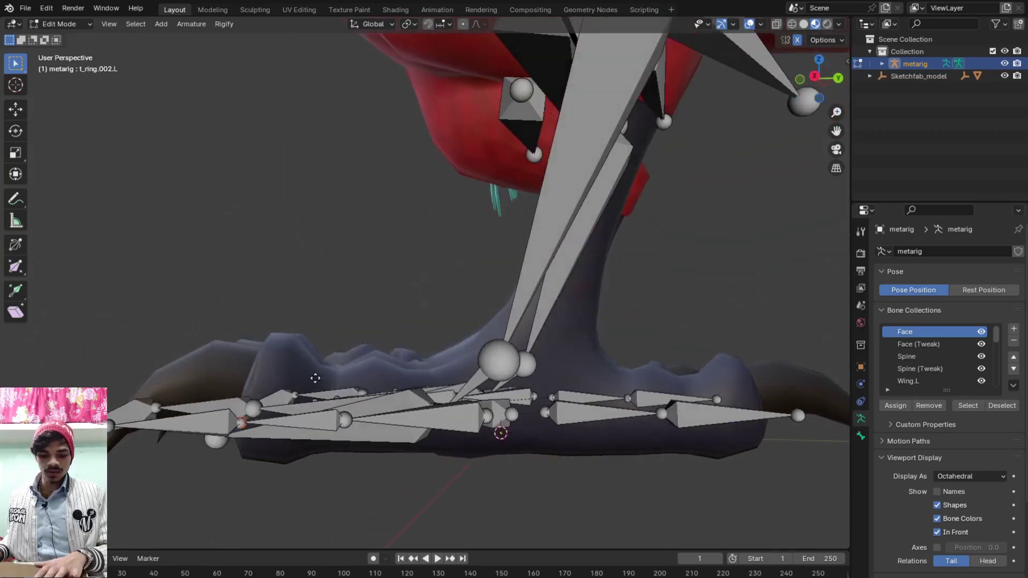
{"action": "key", "text": "g"}
{"action": "key", "text": "z"}
{"action": "left_click", "coordinate": [323, 409]}
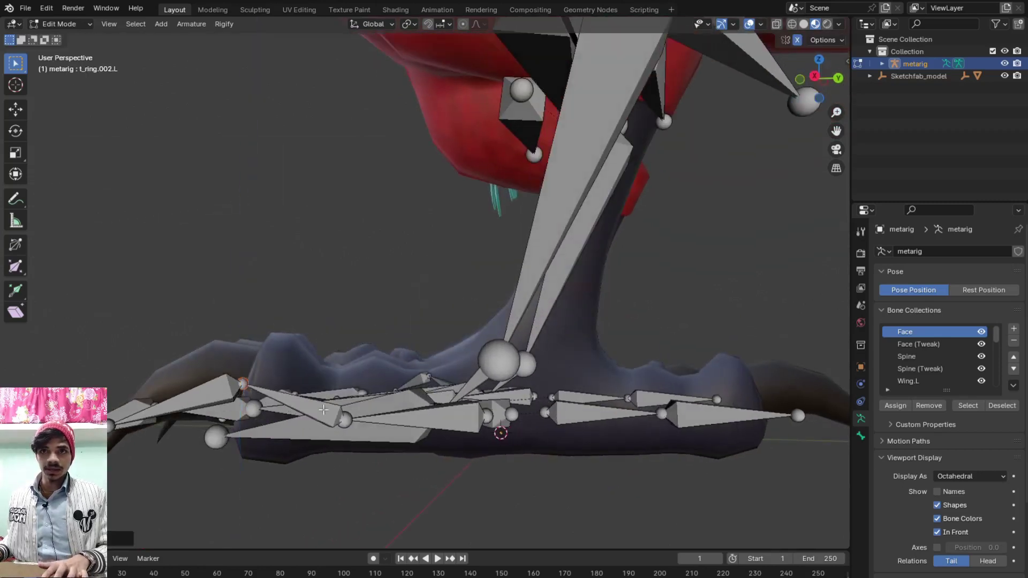
{"action": "left_click", "coordinate": [351, 427]}
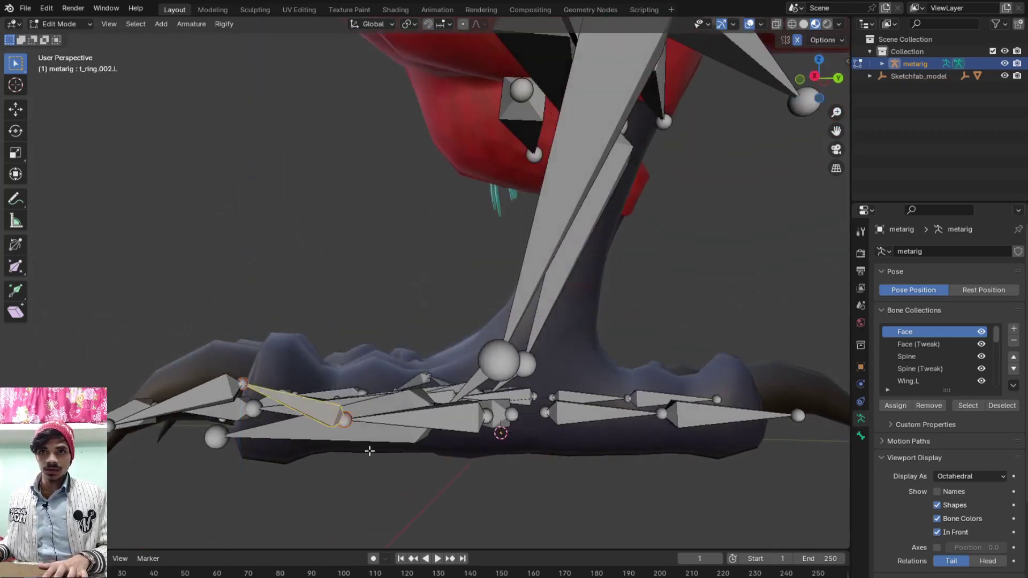
{"action": "left_click", "coordinate": [346, 425]}
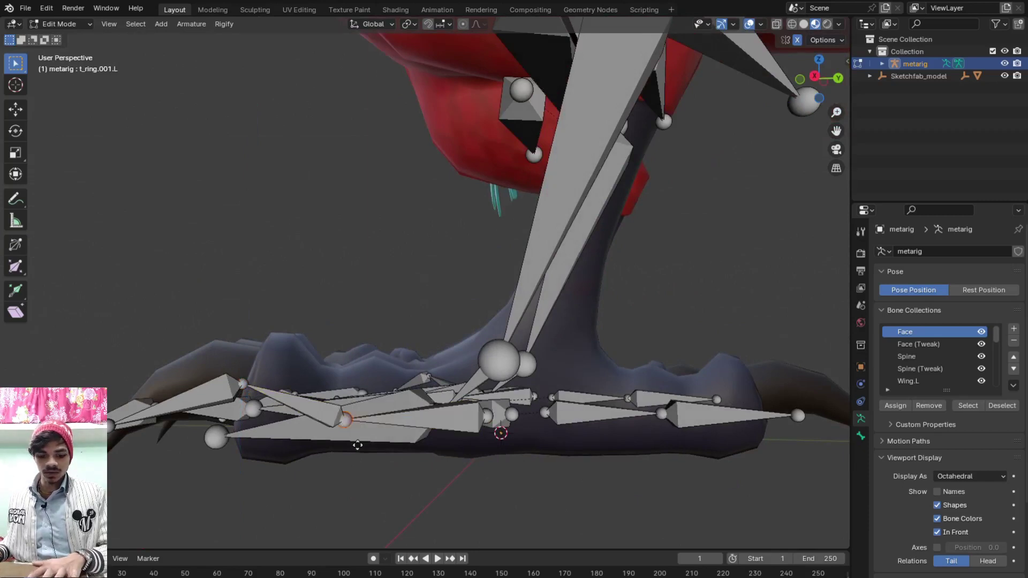
{"action": "key", "text": "g"}
{"action": "key", "text": "z"}
{"action": "key", "text": "Escape"}
{"action": "mouse_move", "coordinate": [357, 445]}
{"action": "middle_mouse_down"}
{"action": "mouse_move", "coordinate": [414, 462]}
{"action": "mouse_move", "coordinate": [390, 448]}
{"action": "mouse_move", "coordinate": [470, 412]}
{"action": "middle_mouse_up"}
In right side view, move the t_thumb.001.L bone's base along the rear toe
{"action": "key", "text": "KP_1"}
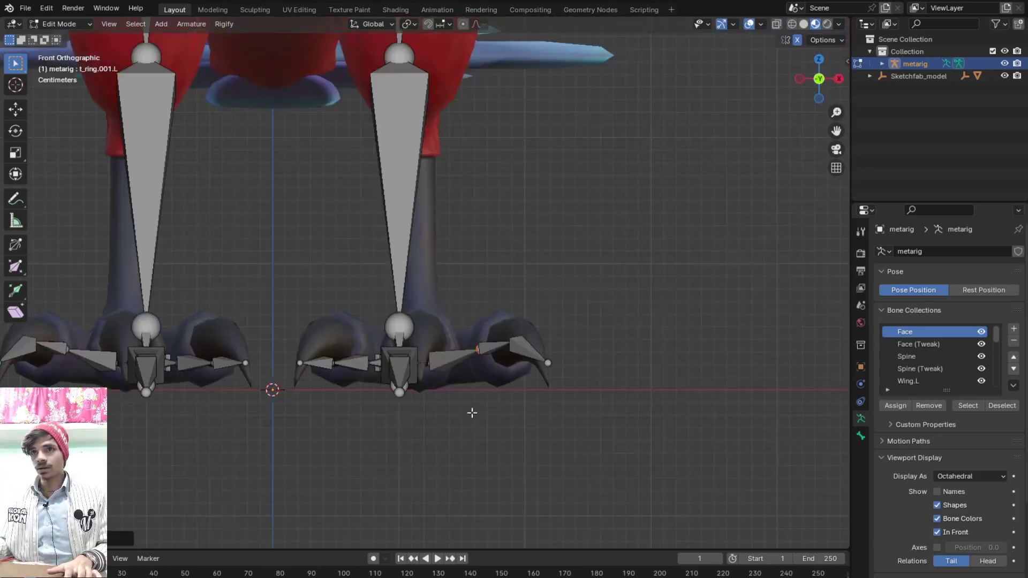
{"action": "key", "text": "KP_3"}
{"action": "scroll", "coordinate": [471, 412], "scroll_direction": "up", "scroll_amount": 3}
{"action": "scroll", "coordinate": [394, 387], "scroll_direction": "up", "scroll_amount": 3}
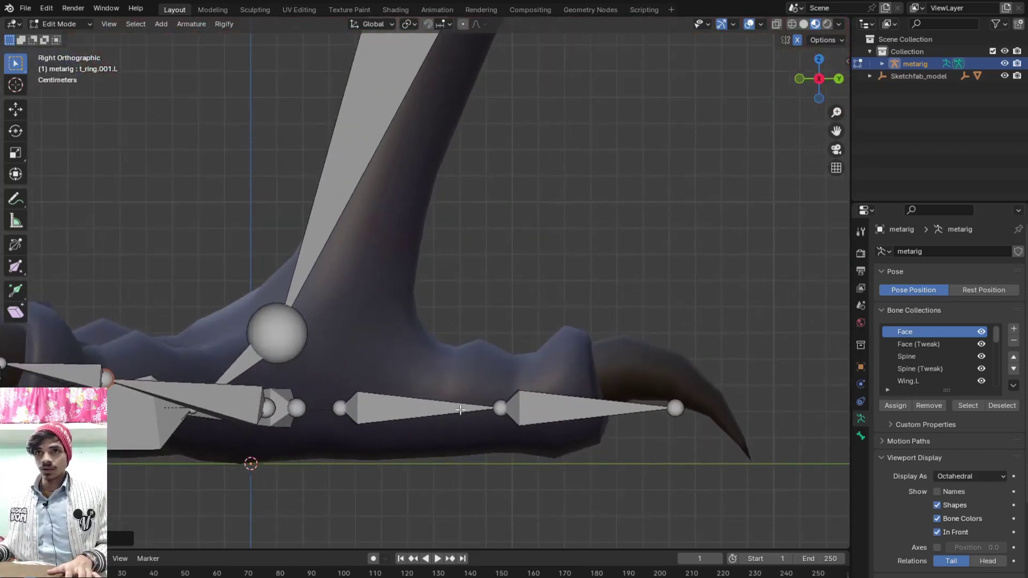
{"action": "left_click", "coordinate": [417, 419]}
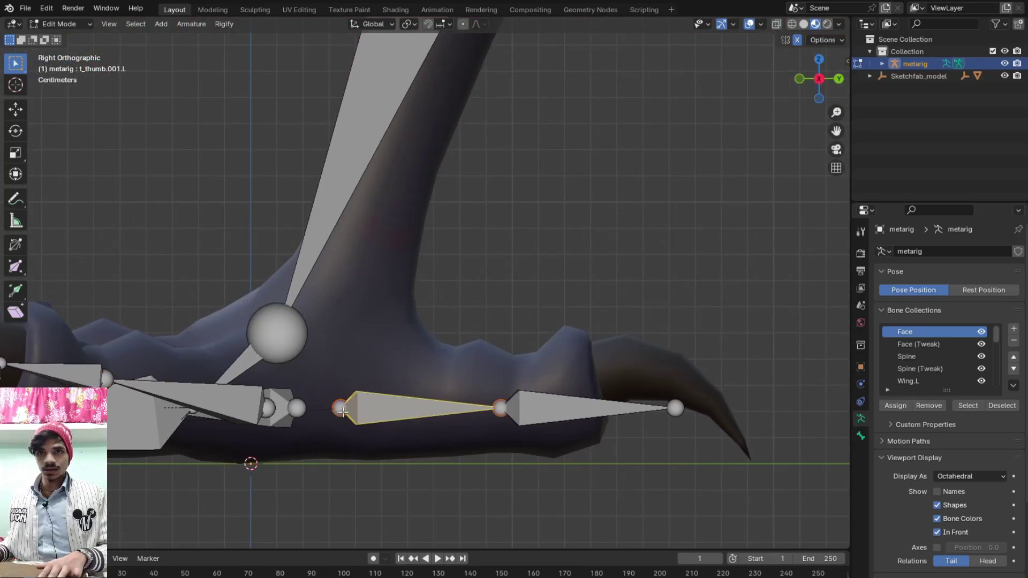
{"action": "key", "text": "g"}
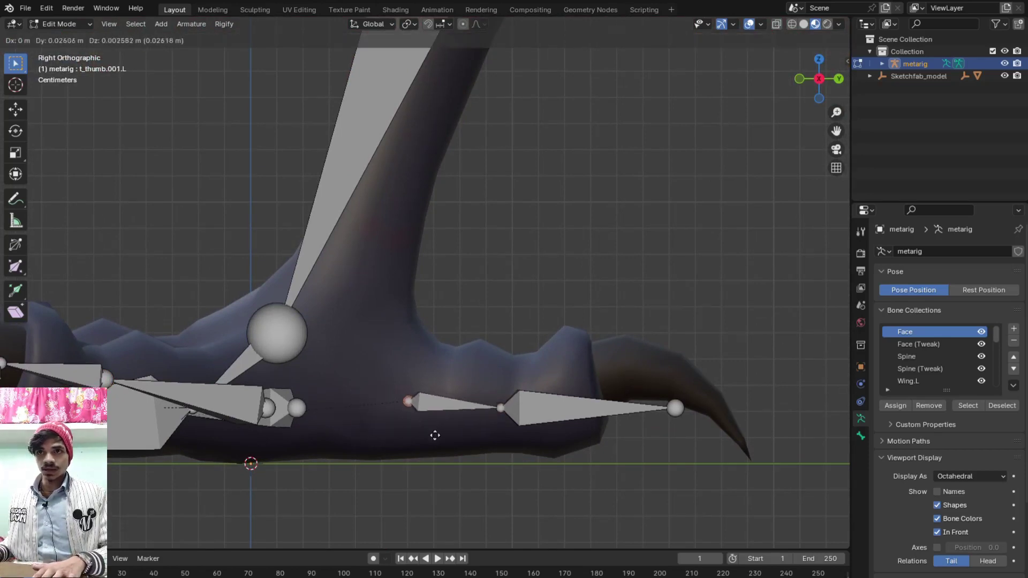
{"action": "left_click", "coordinate": [437, 440]}
Place the thumb's middle joint on the toe and raise its tip toward the claw
{"action": "left_click", "coordinate": [501, 408]}
{"action": "key", "text": "g"}
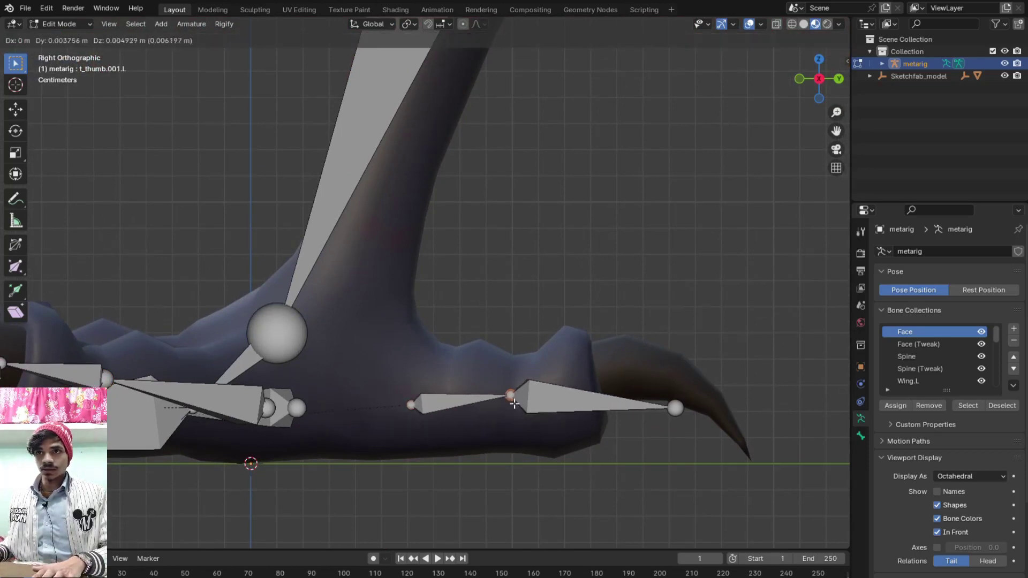
{"action": "left_click", "coordinate": [514, 404]}
{"action": "key", "text": "g"}
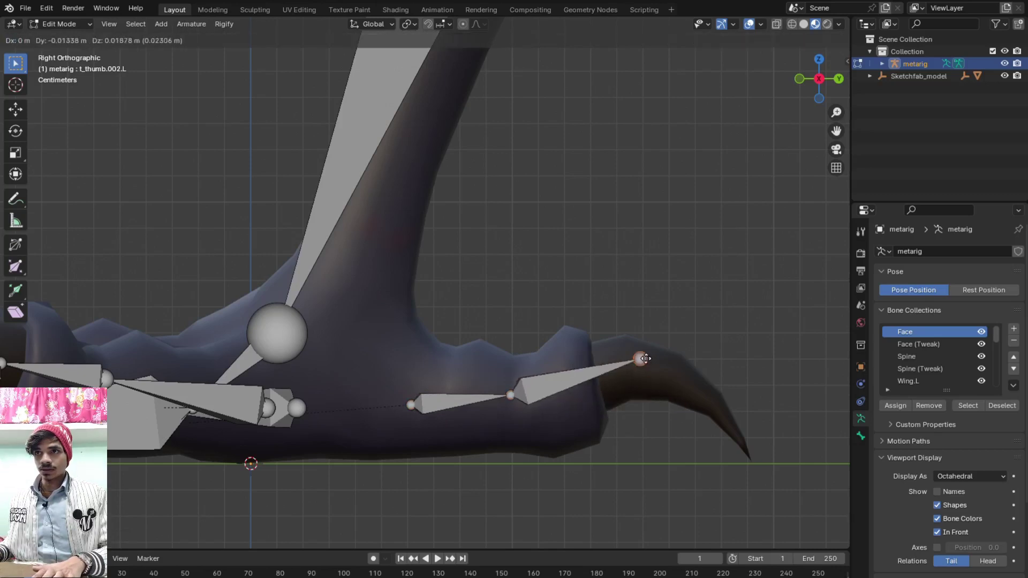
{"action": "left_click", "coordinate": [609, 386]}
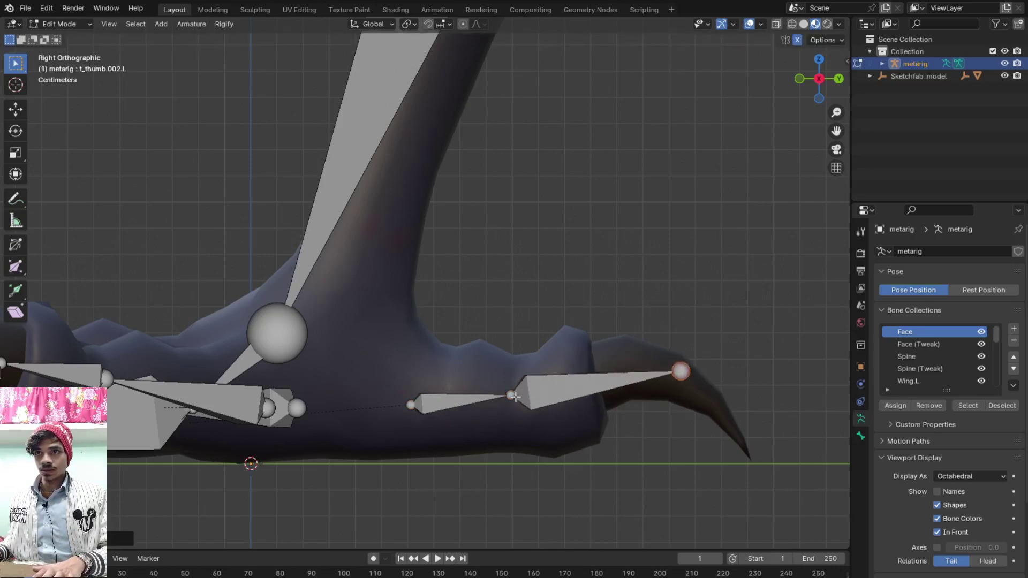
{"action": "left_click", "coordinate": [512, 395]}
{"action": "key", "text": "g"}
{"action": "left_click", "coordinate": [552, 394]}
Slide the thumb bones down the rear claw along the Y axis
{"action": "scroll", "coordinate": [509, 404], "scroll_direction": "down", "scroll_amount": 4}
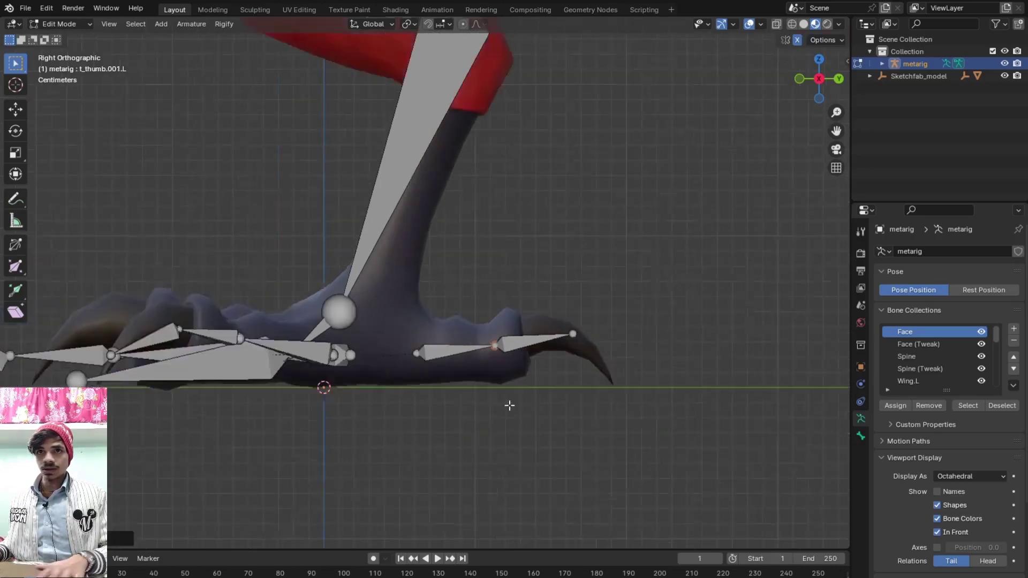
{"action": "scroll", "coordinate": [422, 393], "scroll_direction": "down", "scroll_amount": 2}
{"action": "mouse_move", "coordinate": [422, 393]}
{"action": "middle_mouse_down"}
{"action": "mouse_move", "coordinate": [351, 404]}
{"action": "mouse_move", "coordinate": [326, 438]}
{"action": "mouse_move", "coordinate": [298, 440]}
{"action": "middle_mouse_up"}
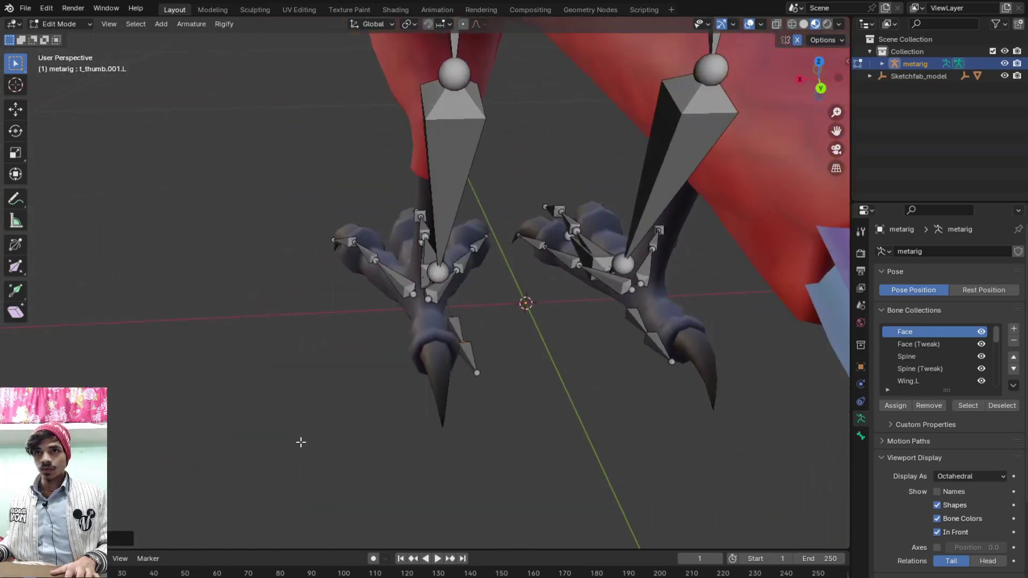
{"action": "scroll", "coordinate": [397, 443], "scroll_direction": "up", "scroll_amount": 2}
{"action": "middle_click_drag", "start_coordinate": [397, 443], "coordinate": [379, 446]}
{"action": "scroll", "coordinate": [380, 446], "scroll_direction": "up", "scroll_amount": 2}
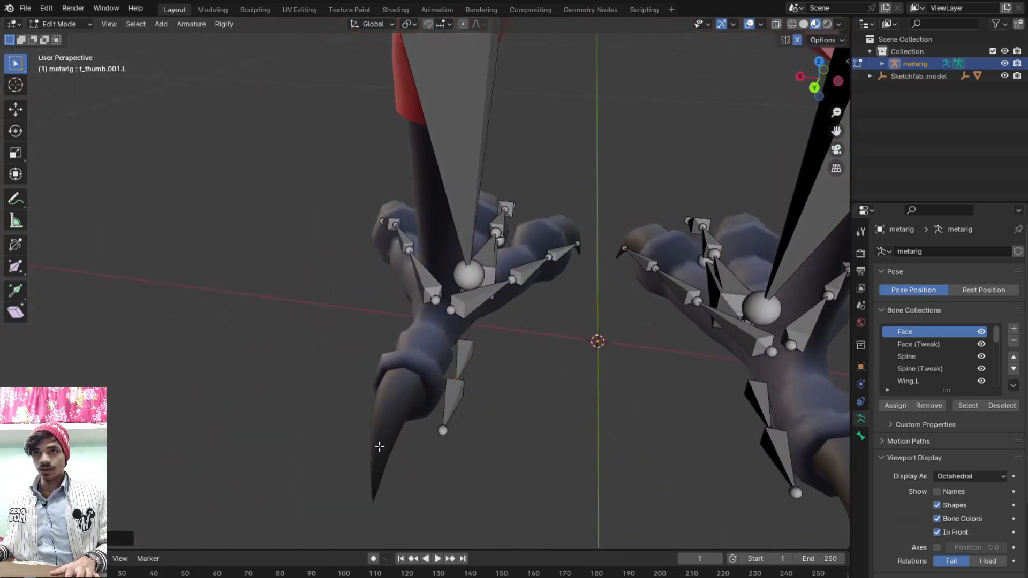
{"action": "left_click", "coordinate": [467, 362]}
{"action": "key", "text": "g"}
{"action": "key", "text": "y"}
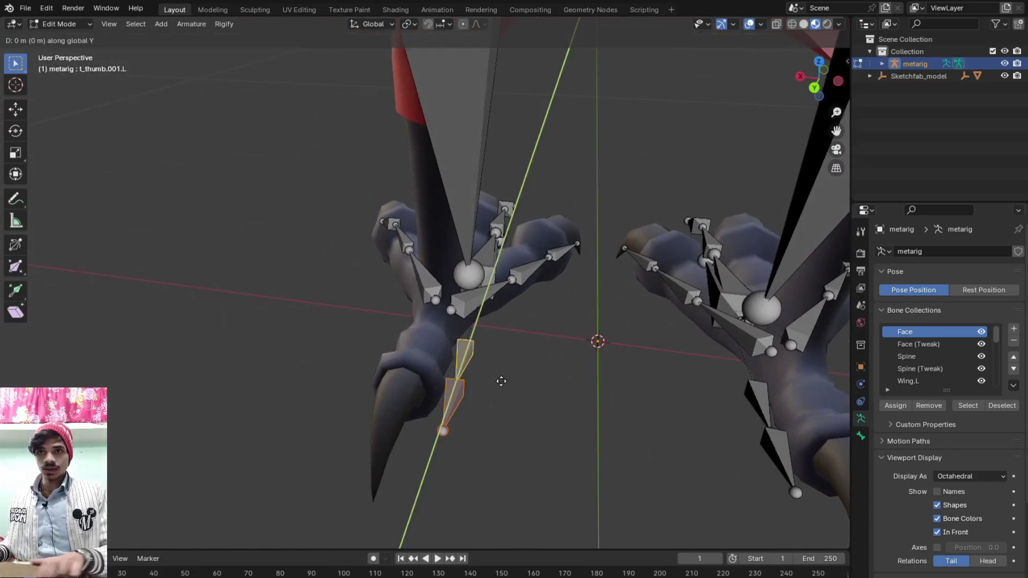
{"action": "left_click", "coordinate": [456, 383]}
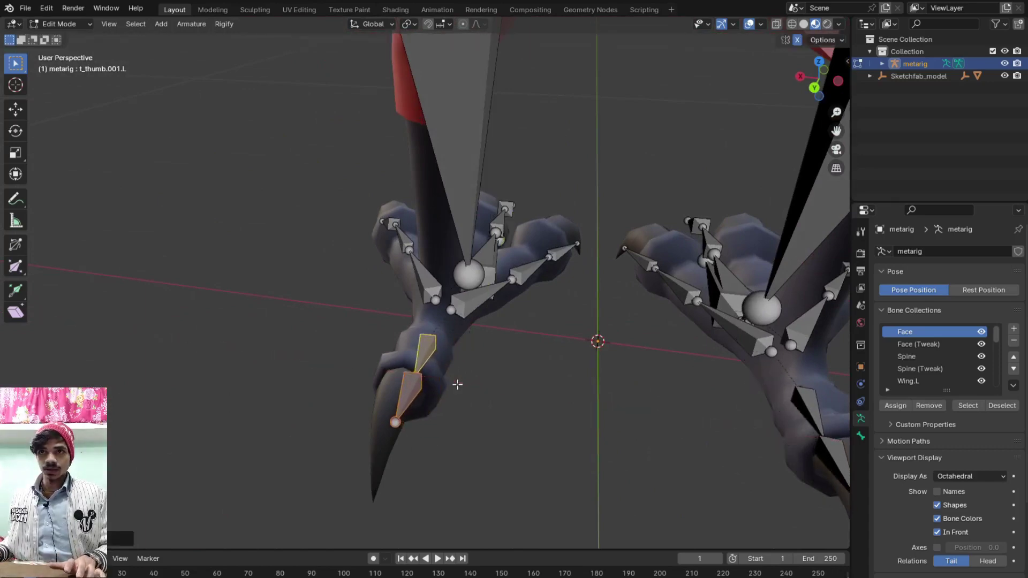
{"action": "mouse_move", "coordinate": [461, 392]}
{"action": "middle_mouse_down"}
{"action": "mouse_move", "coordinate": [544, 404]}
{"action": "mouse_move", "coordinate": [423, 386]}
{"action": "mouse_move", "coordinate": [486, 406]}
{"action": "mouse_move", "coordinate": [581, 468]}
{"action": "mouse_move", "coordinate": [547, 447]}
{"action": "mouse_move", "coordinate": [635, 374]}
{"action": "mouse_move", "coordinate": [663, 372]}
{"action": "mouse_move", "coordinate": [467, 397]}
{"action": "mouse_move", "coordinate": [388, 389]}
{"action": "mouse_move", "coordinate": [407, 397]}
{"action": "mouse_move", "coordinate": [390, 404]}
{"action": "mouse_move", "coordinate": [450, 415]}
{"action": "mouse_move", "coordinate": [506, 410]}
{"action": "mouse_move", "coordinate": [492, 402]}
{"action": "mouse_move", "coordinate": [493, 384]}
{"action": "middle_mouse_up"}
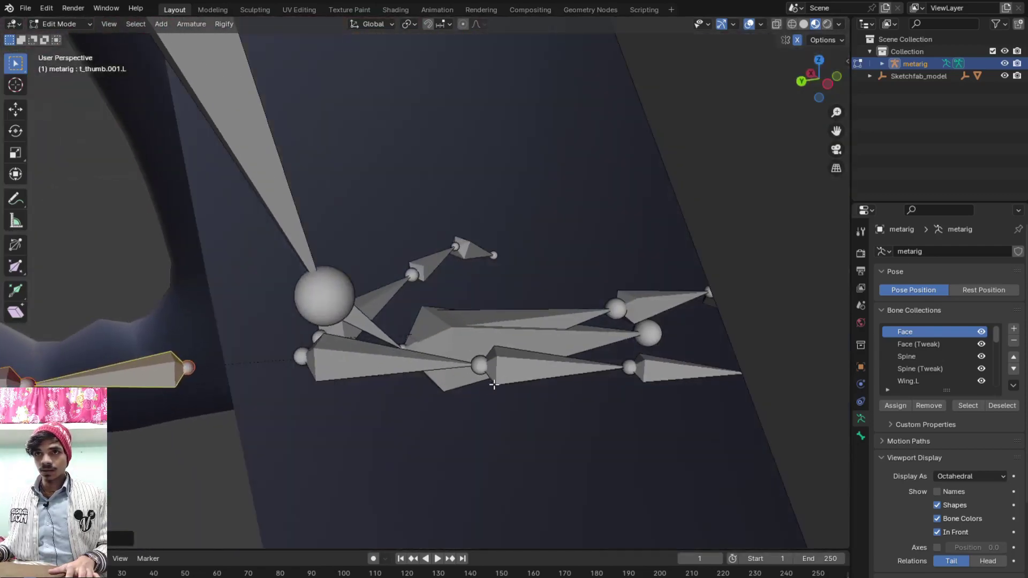
Select the t_index.001.L, next index bone and toe.L, cancelling a trial vertical move
{"action": "left_click", "coordinate": [484, 367]}
{"action": "scroll", "coordinate": [484, 367], "scroll_direction": "up", "scroll_amount": 3}
{"action": "scroll", "coordinate": [484, 367], "scroll_direction": "up", "scroll_amount": 2}
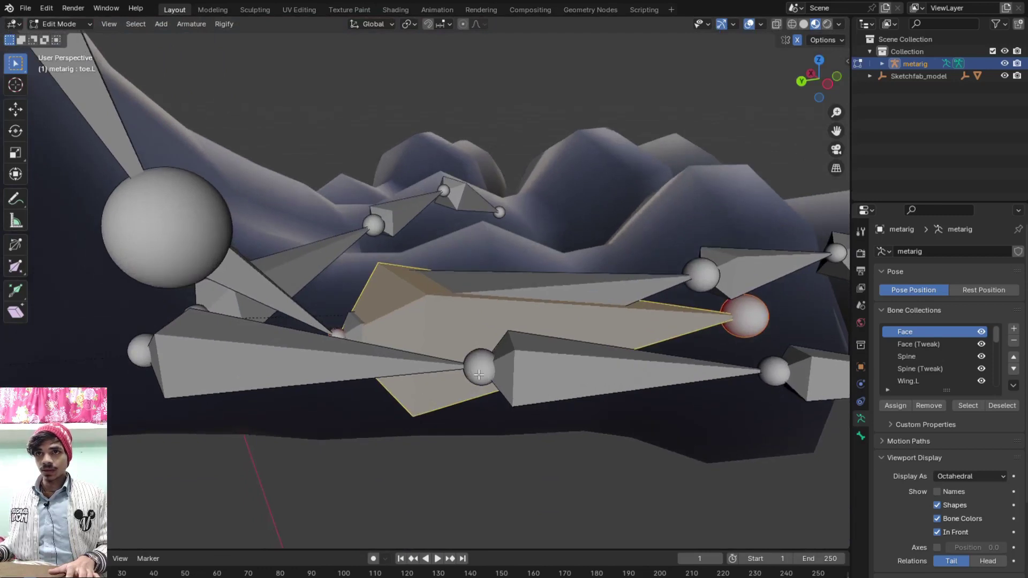
{"action": "key", "text": "g"}
{"action": "key", "text": "z"}
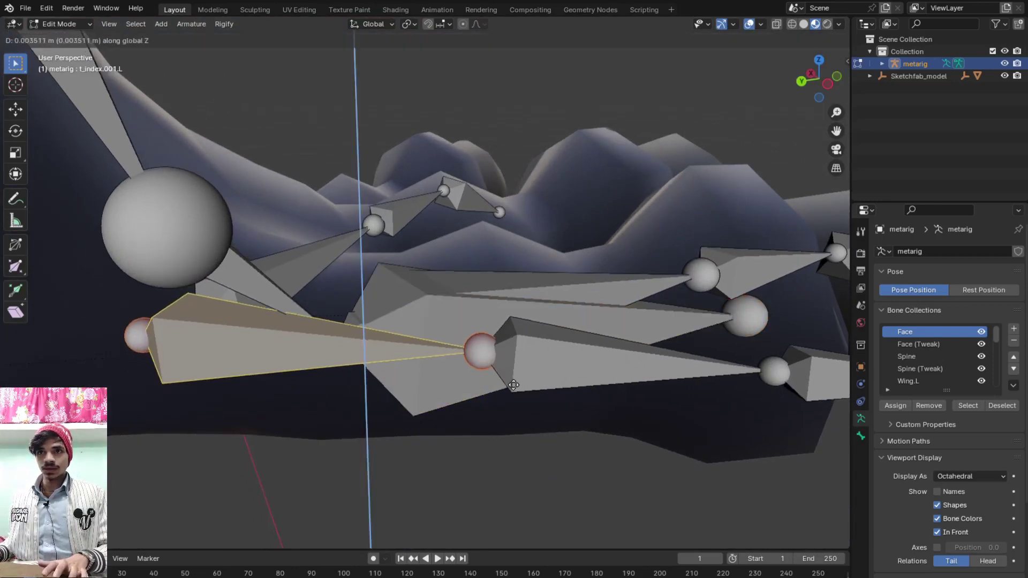
{"action": "key", "text": "Escape"}
{"action": "left_click", "coordinate": [489, 373]}
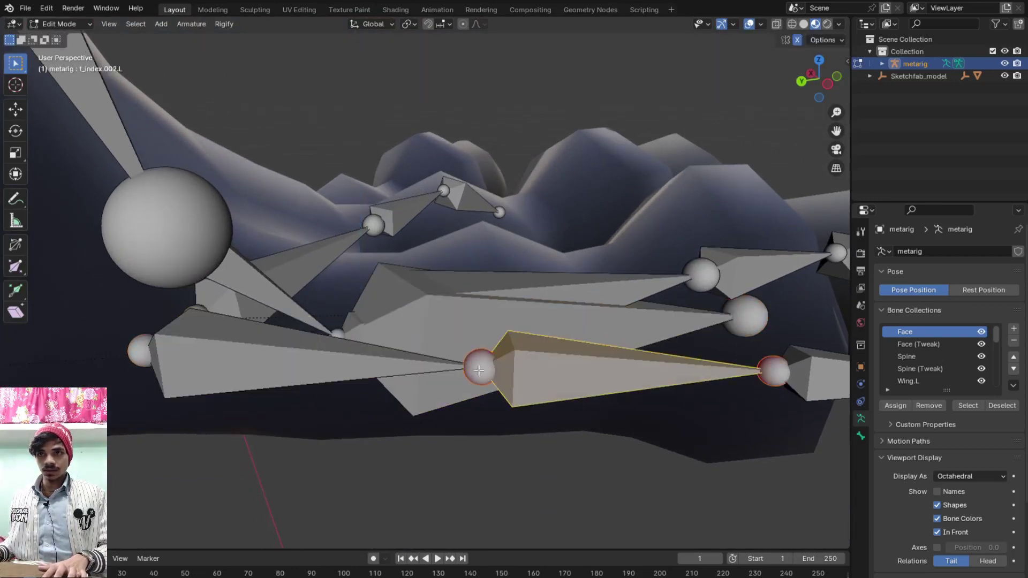
{"action": "left_click", "coordinate": [480, 386]}
Raise the index toe joint vertically along Z into the toe
{"action": "mouse_move", "coordinate": [481, 391]}
{"action": "middle_mouse_down"}
{"action": "mouse_move", "coordinate": [484, 463]}
{"action": "mouse_move", "coordinate": [525, 390]}
{"action": "middle_mouse_up"}
{"action": "left_click", "coordinate": [484, 447]}
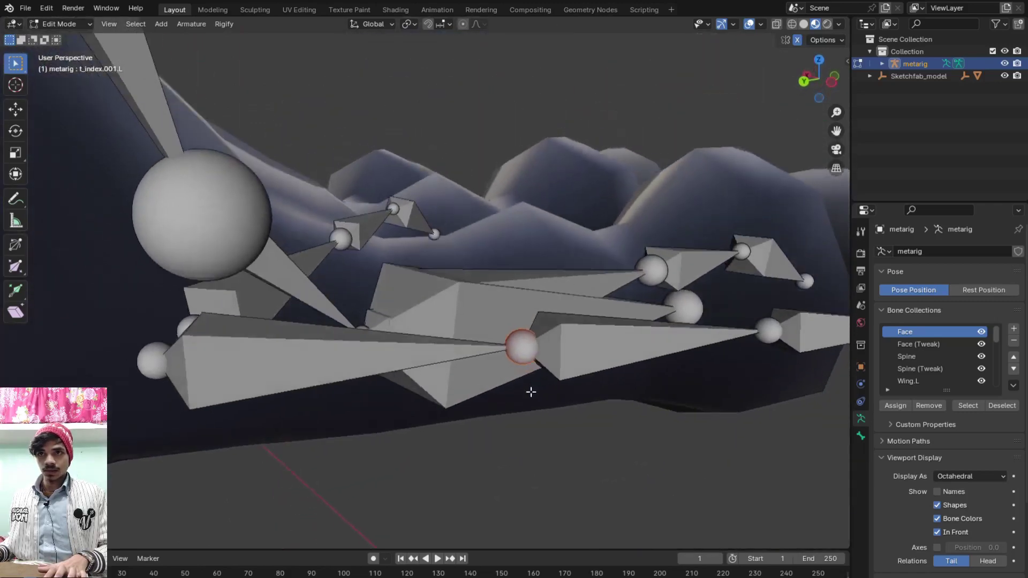
{"action": "key", "text": "g"}
{"action": "key", "text": "z"}
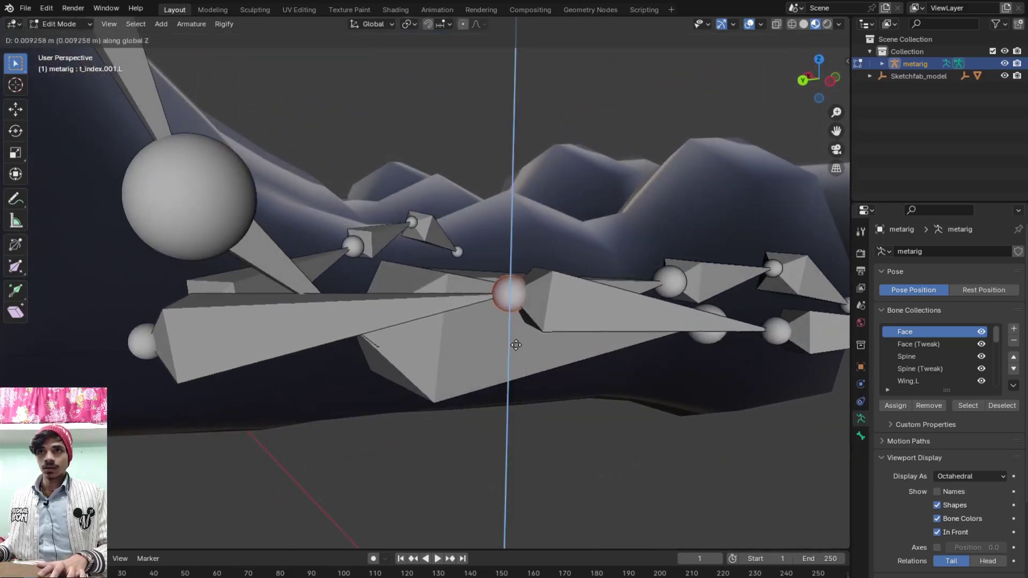
{"action": "left_click", "coordinate": [515, 348]}
{"action": "middle_click_drag", "start_coordinate": [515, 348], "coordinate": [528, 346]}
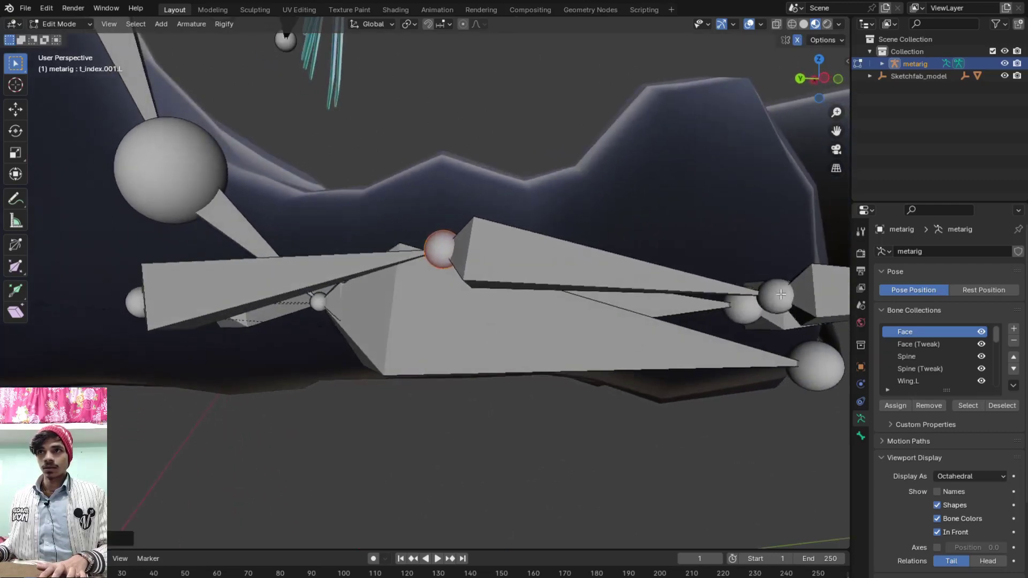
Select the t_middle.002.L and t_index.003.L joint and place it higher inside the toe
{"action": "left_click", "coordinate": [783, 297]}
{"action": "left_click", "coordinate": [784, 309]}
{"action": "middle_click_drag", "start_coordinate": [783, 327], "coordinate": [586, 505]}
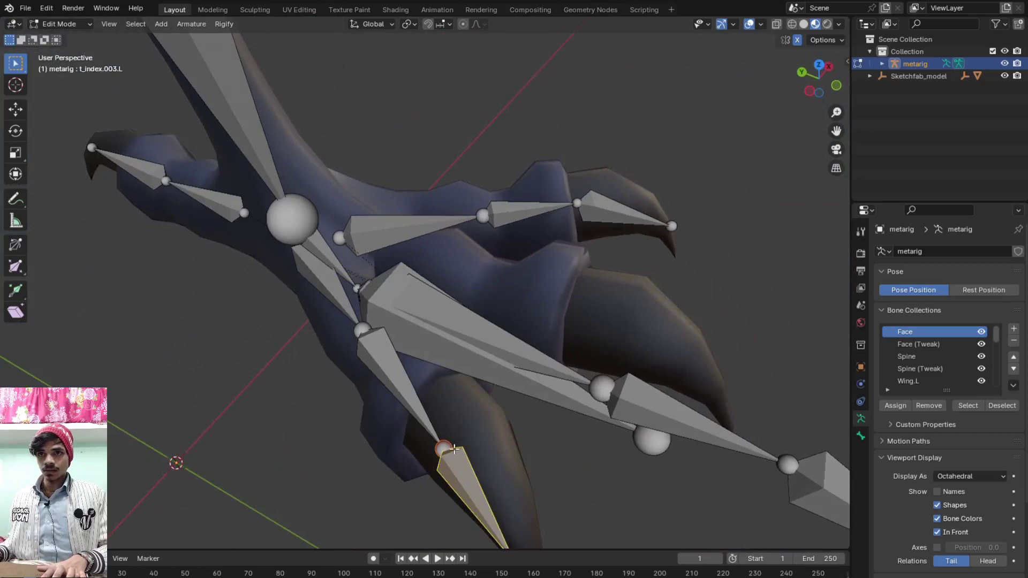
{"action": "mouse_move", "coordinate": [481, 464]}
{"action": "middle_mouse_down"}
{"action": "mouse_move", "coordinate": [583, 411]}
{"action": "mouse_move", "coordinate": [569, 406]}
{"action": "mouse_move", "coordinate": [614, 408]}
{"action": "middle_mouse_up"}
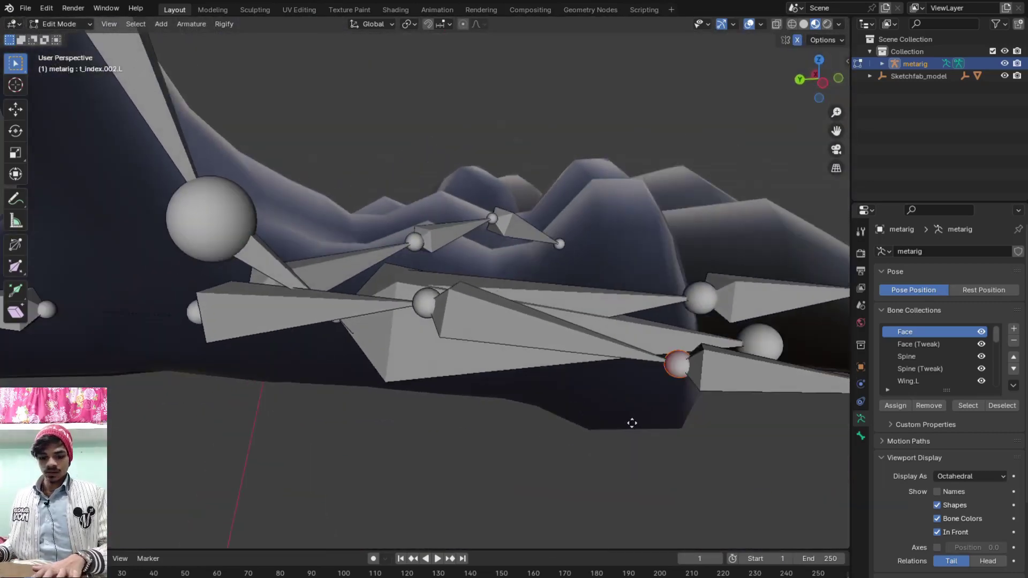
{"action": "key", "text": "g"}
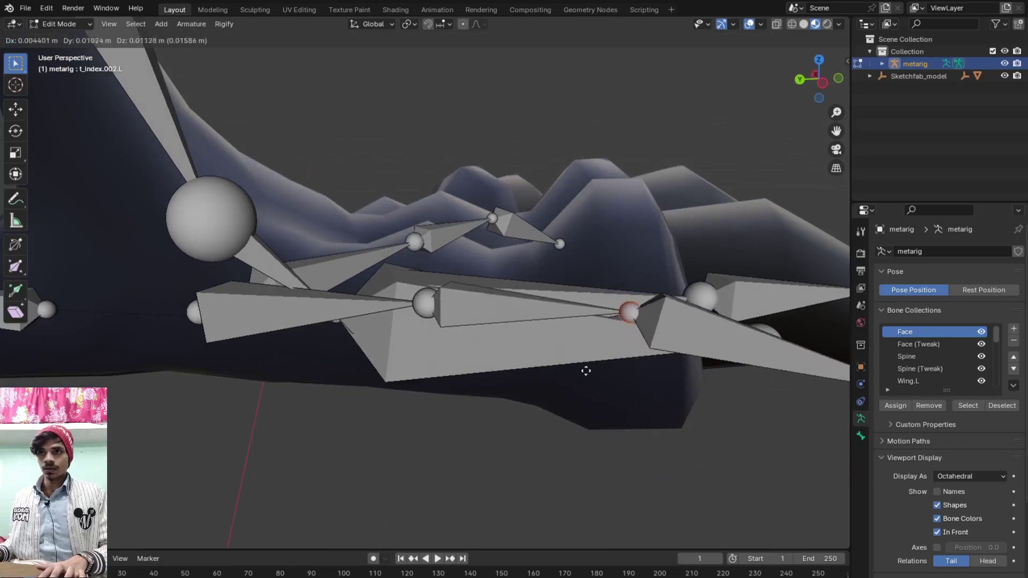
{"action": "left_click", "coordinate": [617, 350]}
{"action": "scroll", "coordinate": [616, 350], "scroll_direction": "down", "scroll_amount": 3}
{"action": "middle_click_drag", "start_coordinate": [631, 368], "coordinate": [637, 391]}
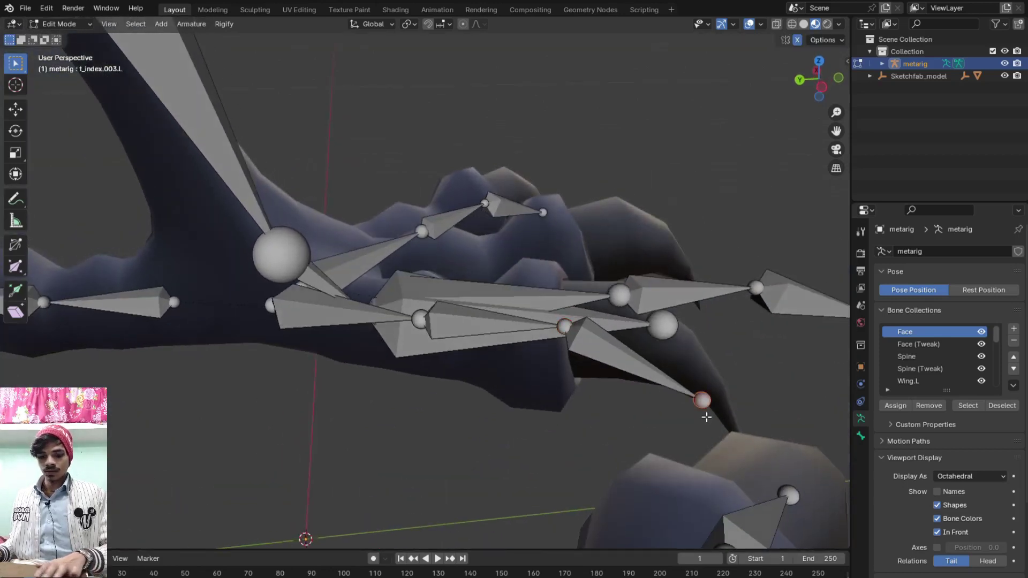
Adjust a bone tip's height along Z and nudge the toe joint sideways
{"action": "key", "text": "g"}
{"action": "key", "text": "z"}
{"action": "left_click", "coordinate": [704, 394]}
{"action": "mouse_move", "coordinate": [704, 393]}
{"action": "middle_mouse_down"}
{"action": "mouse_move", "coordinate": [612, 367]}
{"action": "mouse_move", "coordinate": [585, 394]}
{"action": "mouse_move", "coordinate": [369, 385]}
{"action": "middle_mouse_up"}
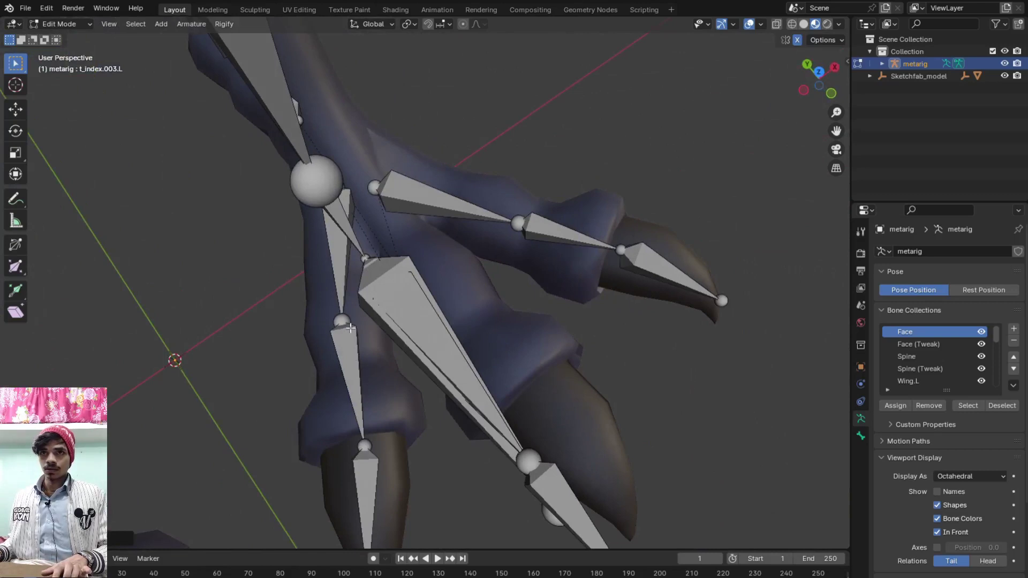
{"action": "key", "text": "g"}
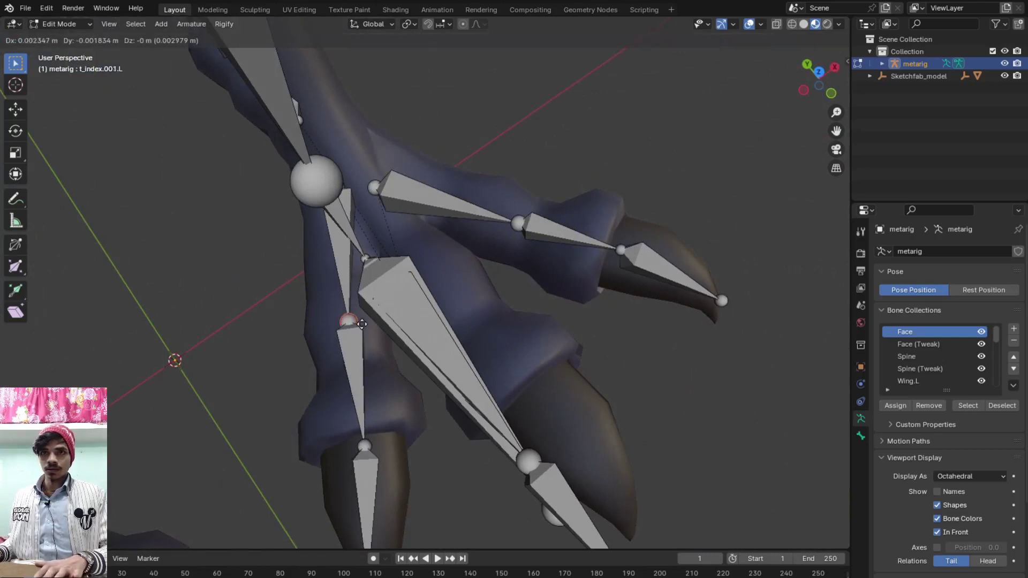
{"action": "left_click", "coordinate": [375, 319]}
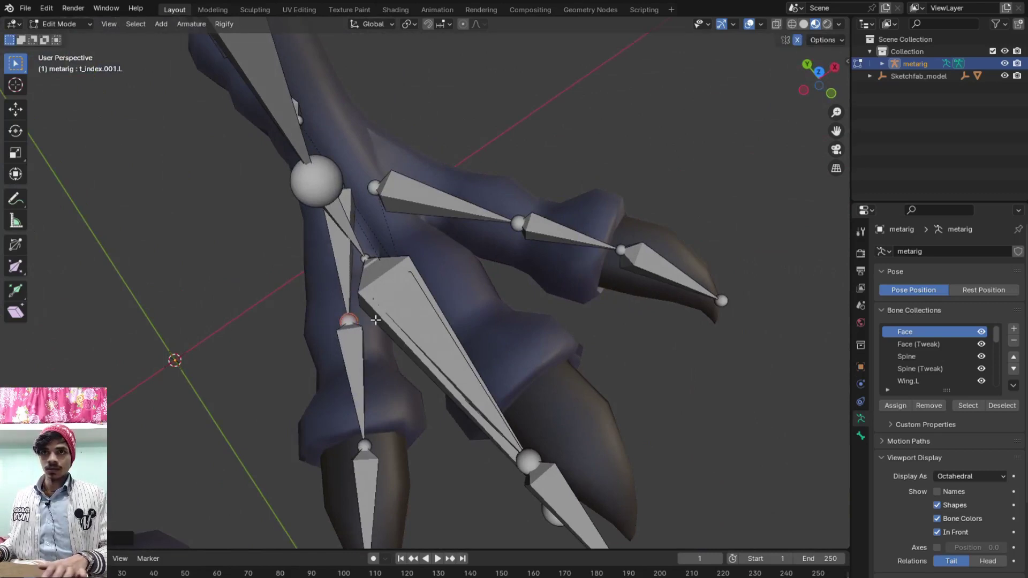
Move the toe.L bone's tip upward
{"action": "left_click", "coordinate": [501, 450]}
{"action": "middle_click_drag", "start_coordinate": [501, 450], "coordinate": [528, 428]}
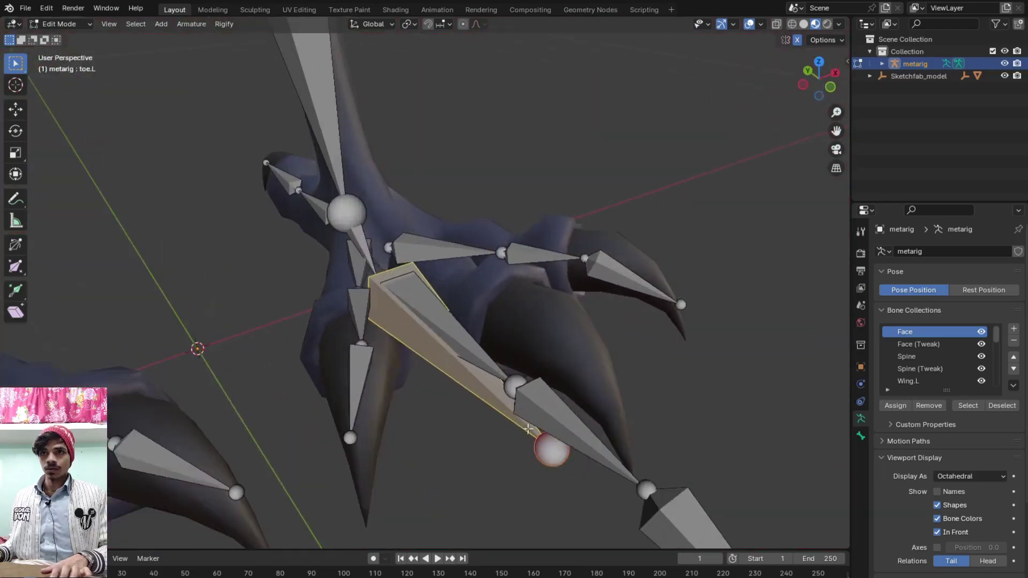
{"action": "key", "text": "g"}
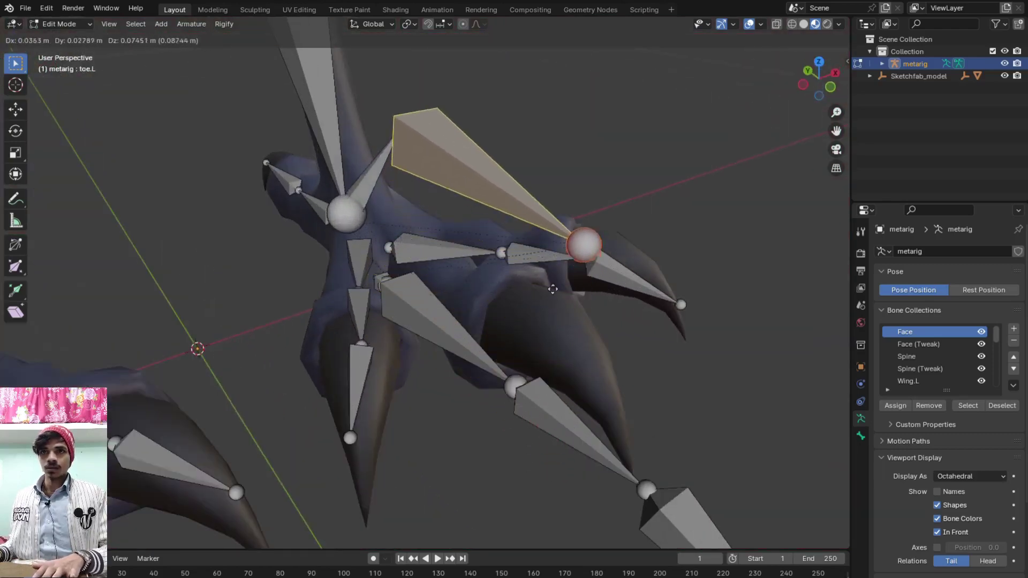
{"action": "left_click", "coordinate": [569, 253]}
{"action": "mouse_move", "coordinate": [457, 319]}
{"action": "middle_mouse_down"}
{"action": "mouse_move", "coordinate": [261, 330]}
{"action": "mouse_move", "coordinate": [265, 322]}
{"action": "middle_mouse_up"}
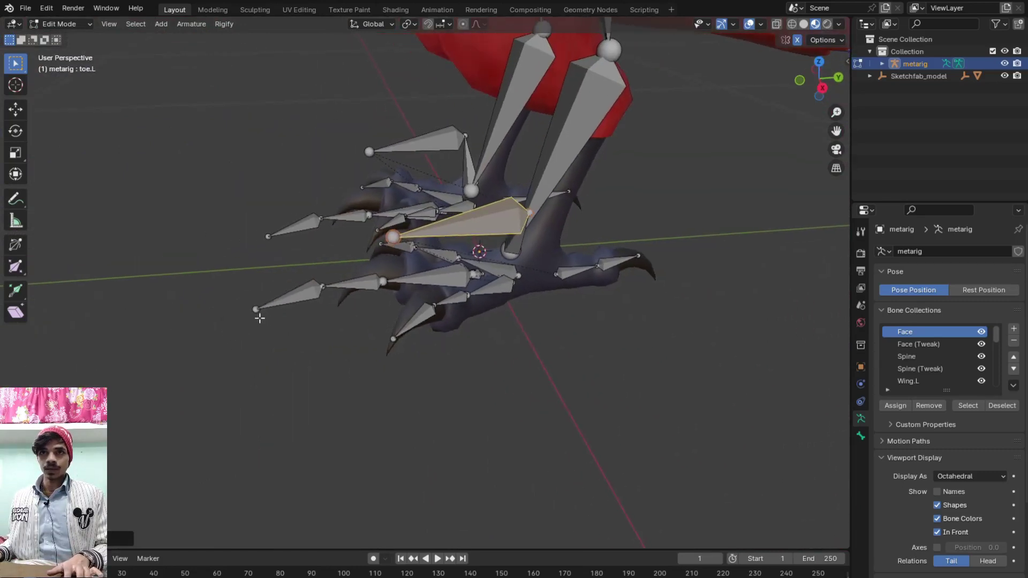
Select the whole t_middle.L chain and scale it down
{"action": "left_click", "coordinate": [258, 313]}
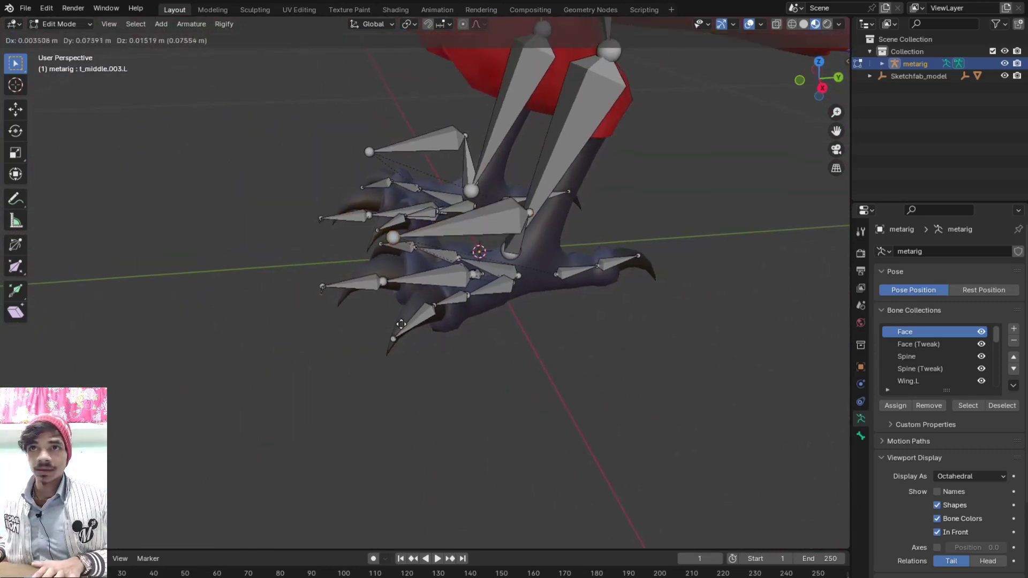
{"action": "scroll", "coordinate": [373, 329], "scroll_direction": "up", "scroll_amount": 4}
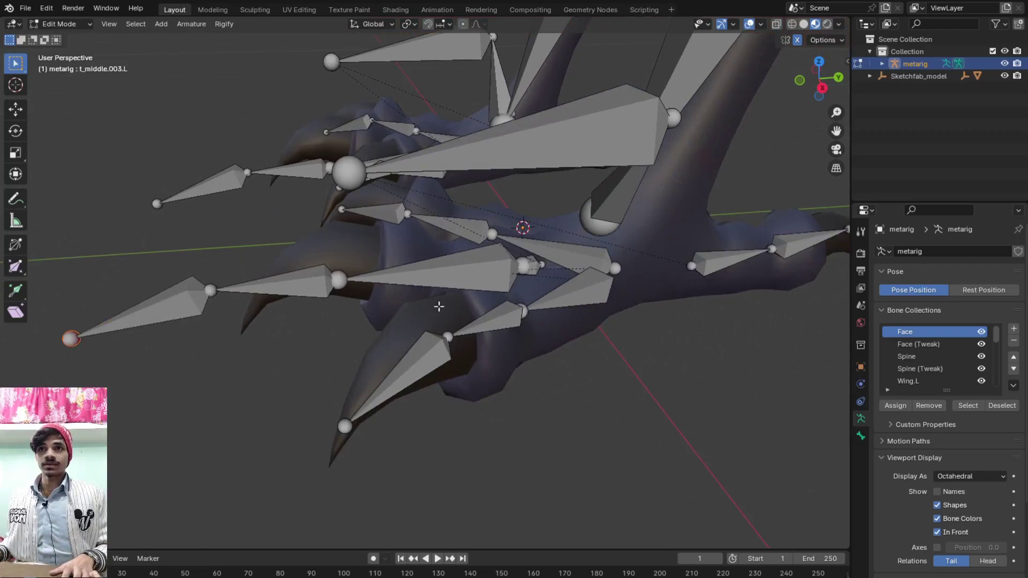
{"action": "key", "text": "l"}
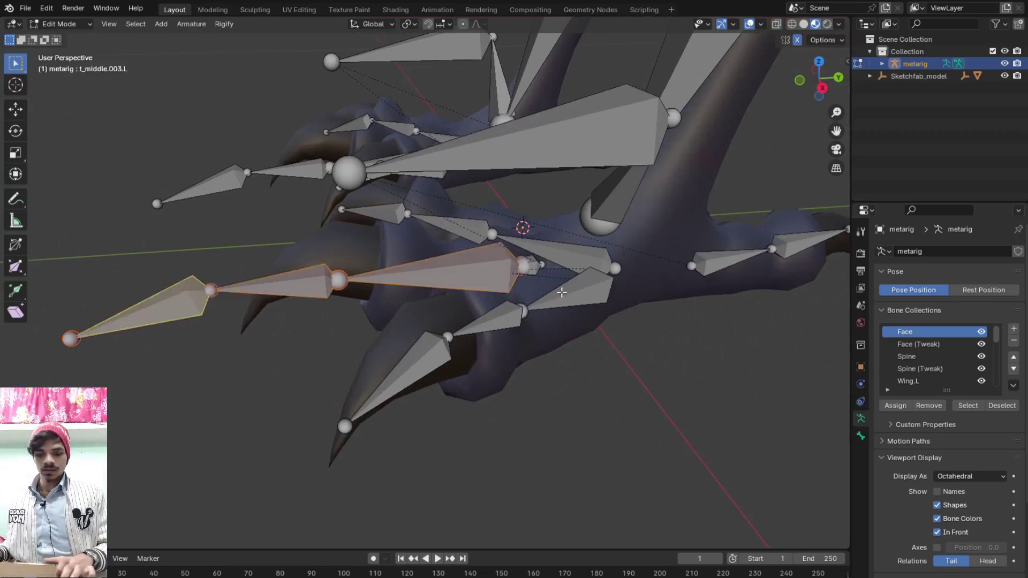
{"action": "key", "text": "s"}
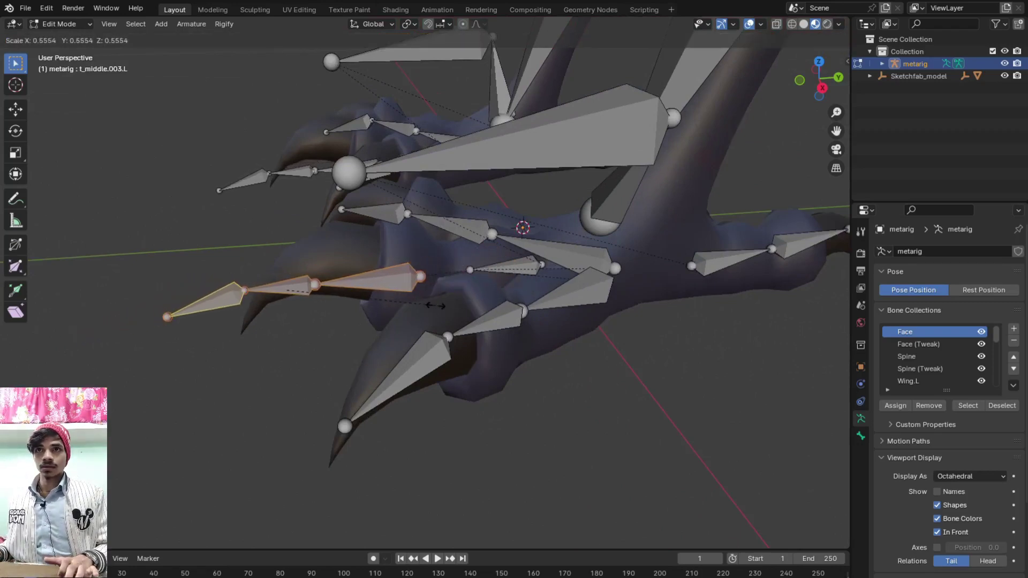
{"action": "key", "text": "Escape"}
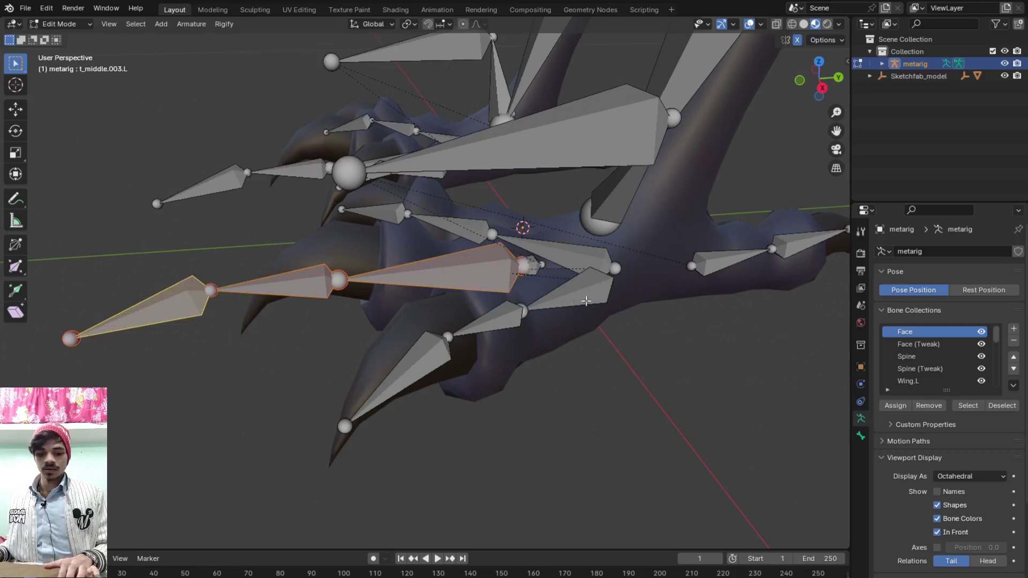
{"action": "key", "text": "s"}
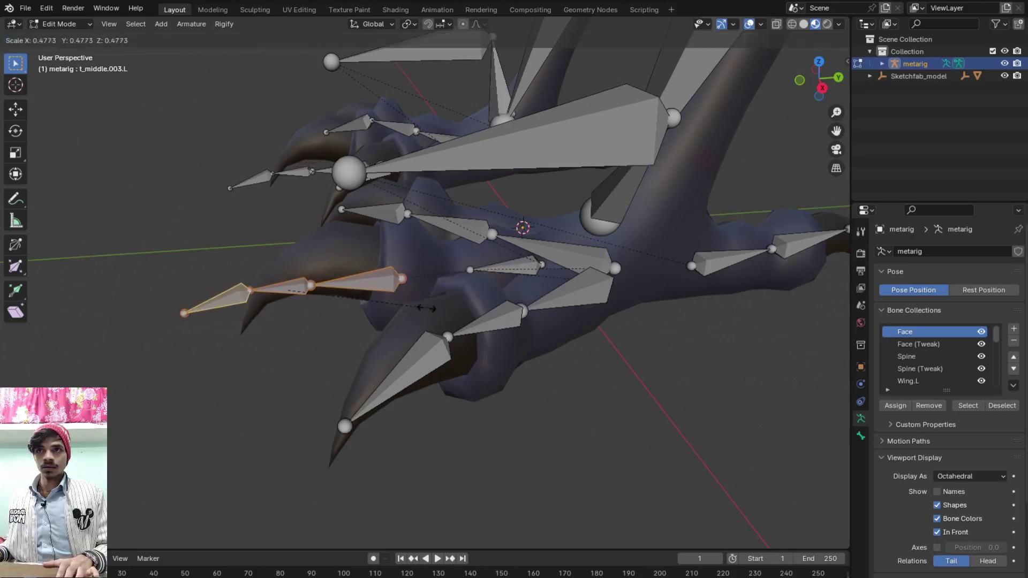
{"action": "left_click", "coordinate": [416, 309]}
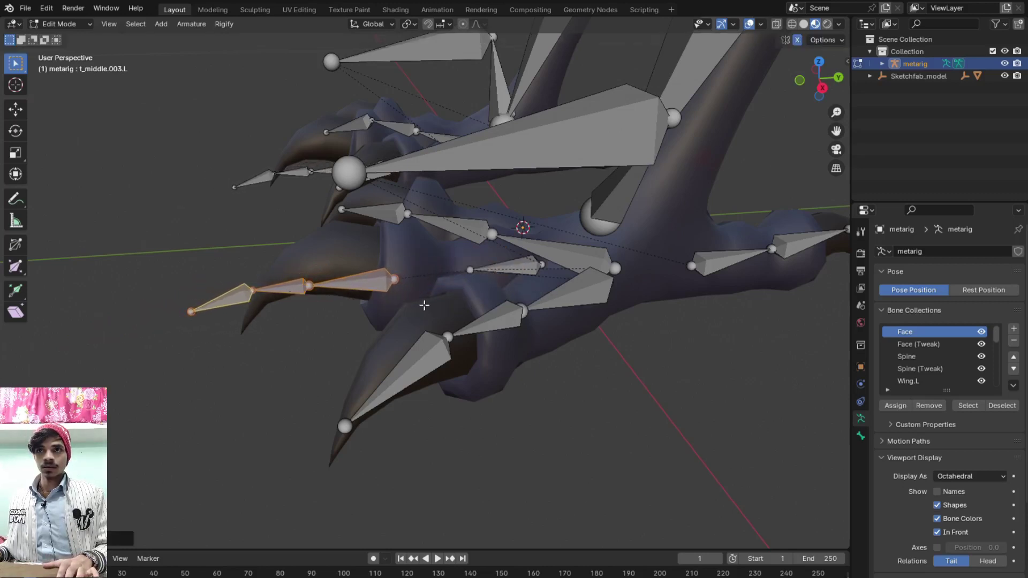
Snap the middle toe chain's base to the toes_parent joint via the 3D cursor
{"action": "left_click", "coordinate": [474, 272]}
{"action": "key", "text": "shift+s"}
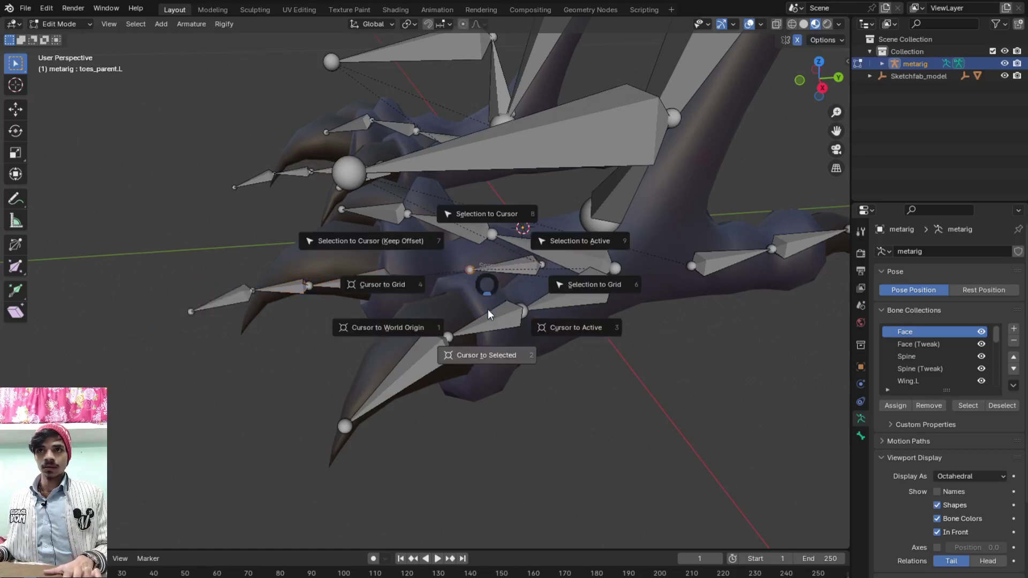
{"action": "left_click", "coordinate": [487, 309]}
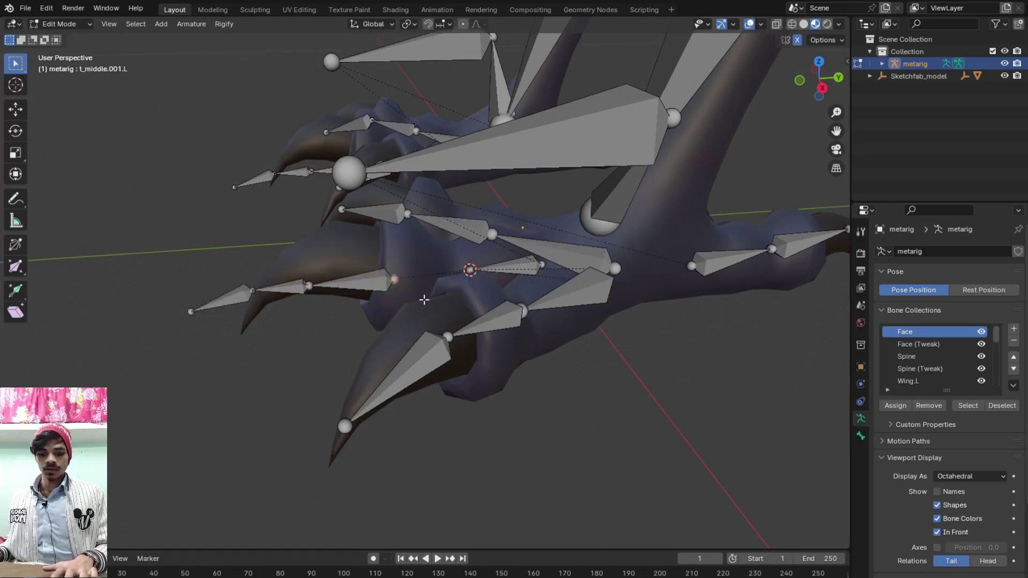
{"action": "key", "text": "shift+s"}
{"action": "left_click", "coordinate": [419, 246]}
{"action": "scroll", "coordinate": [407, 310], "scroll_direction": "up", "scroll_amount": 3}
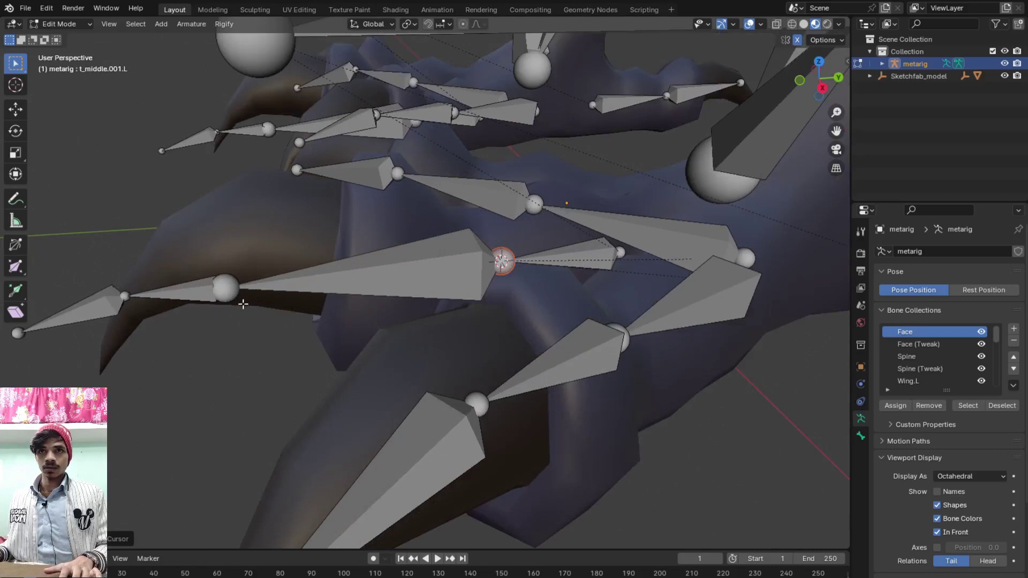
{"action": "scroll", "coordinate": [285, 317], "scroll_direction": "down", "scroll_amount": 4}
{"action": "scroll", "coordinate": [301, 314], "scroll_direction": "up", "scroll_amount": 2}
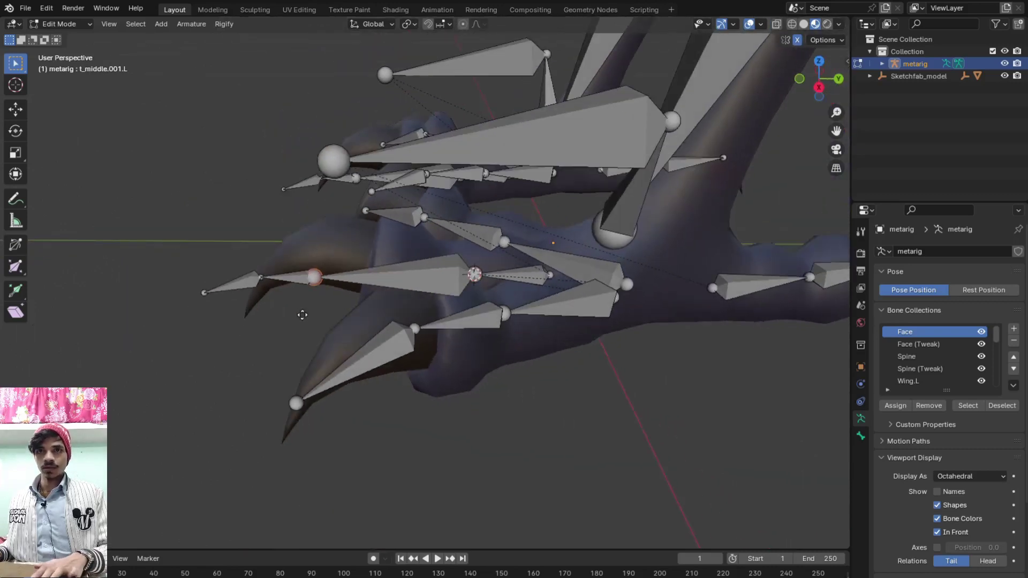
{"action": "left_click", "coordinate": [385, 297]}
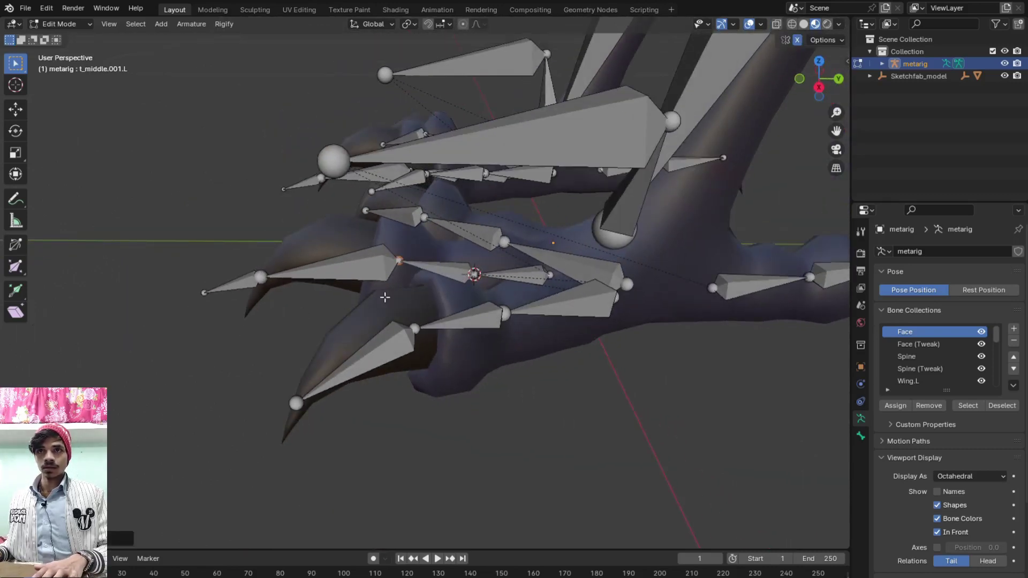
Move the middle toe joints along the claw
{"action": "left_click", "coordinate": [270, 280]}
{"action": "key", "text": "g"}
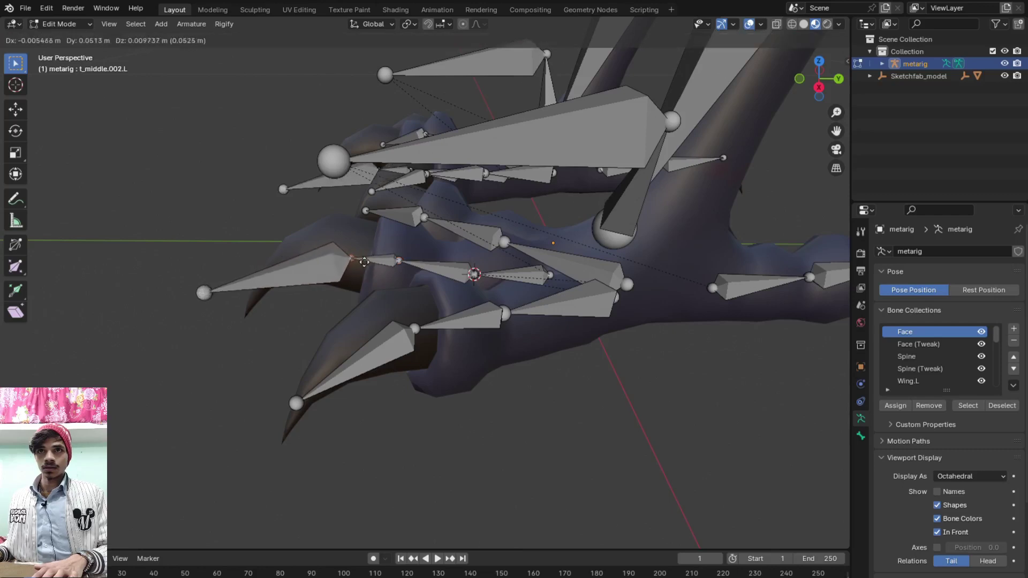
{"action": "left_click", "coordinate": [364, 261]}
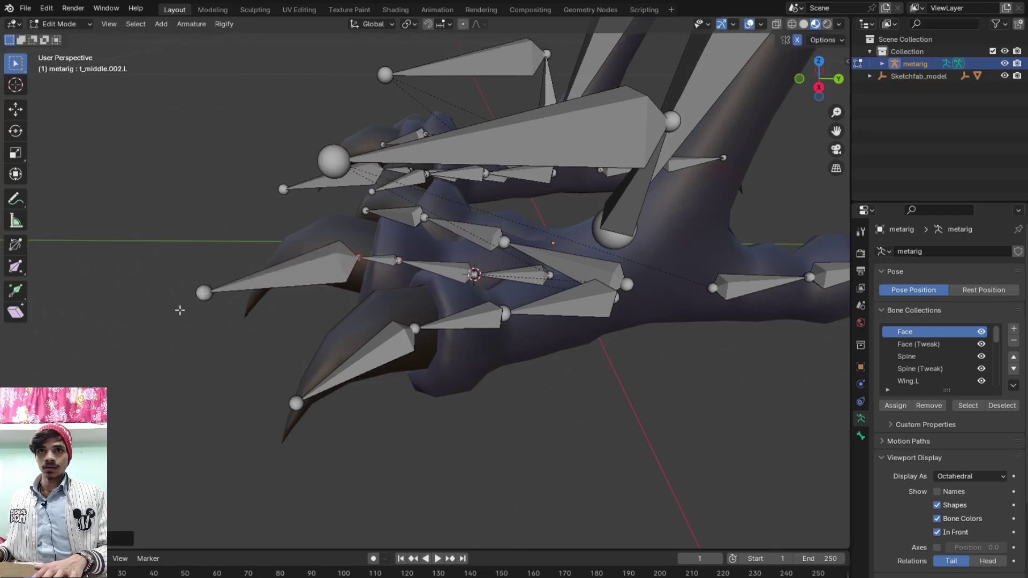
{"action": "key", "text": "g"}
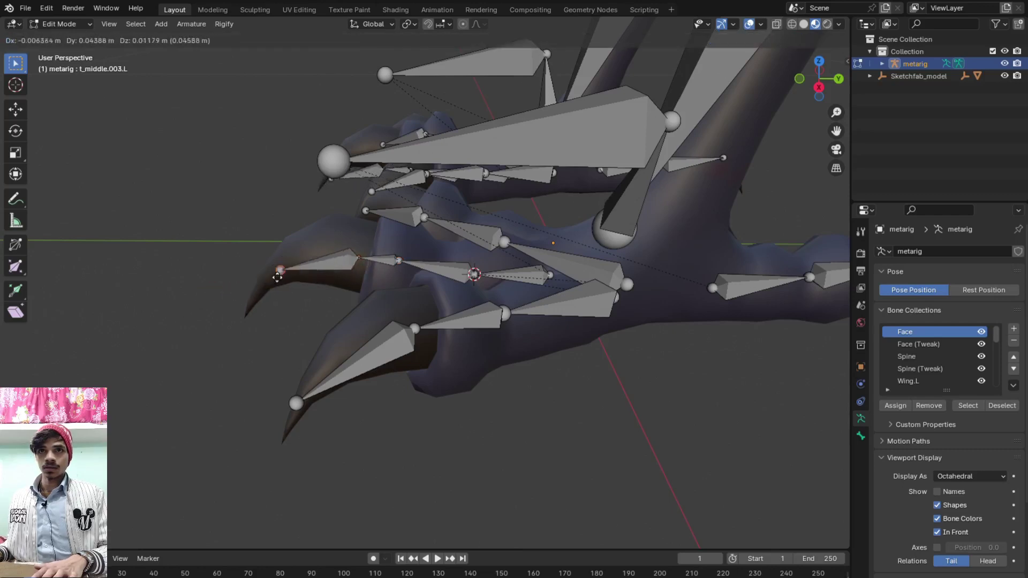
{"action": "left_click", "coordinate": [288, 288]}
{"action": "scroll", "coordinate": [305, 292], "scroll_direction": "down", "scroll_amount": 2}
{"action": "middle_click_drag", "start_coordinate": [309, 293], "coordinate": [436, 278]}
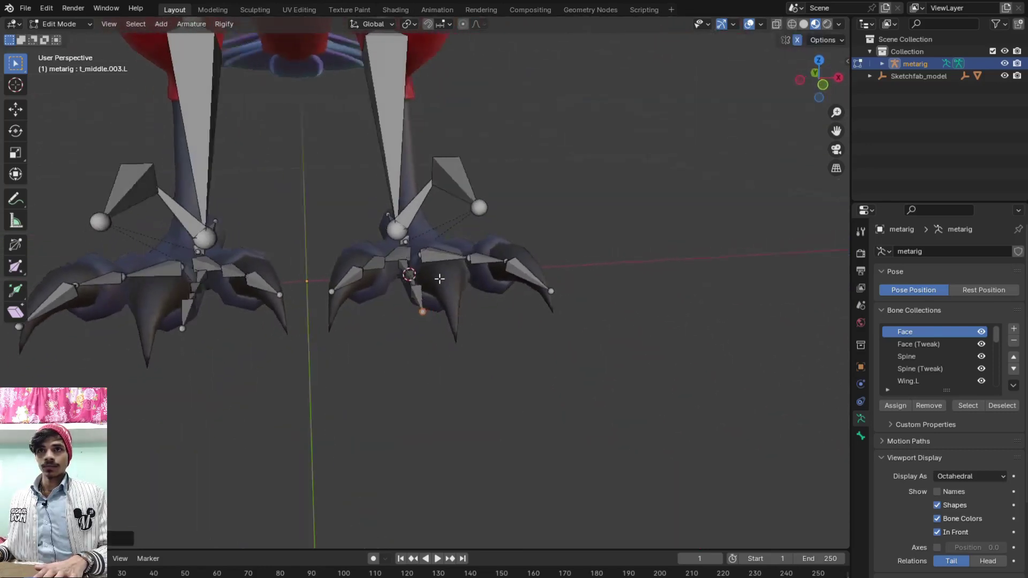
Shift the lower and upper middle toe joints onto the centre of the claw
{"action": "scroll", "coordinate": [442, 300], "scroll_direction": "up", "scroll_amount": 3}
{"action": "key", "text": "g"}
{"action": "left_click", "coordinate": [509, 308]}
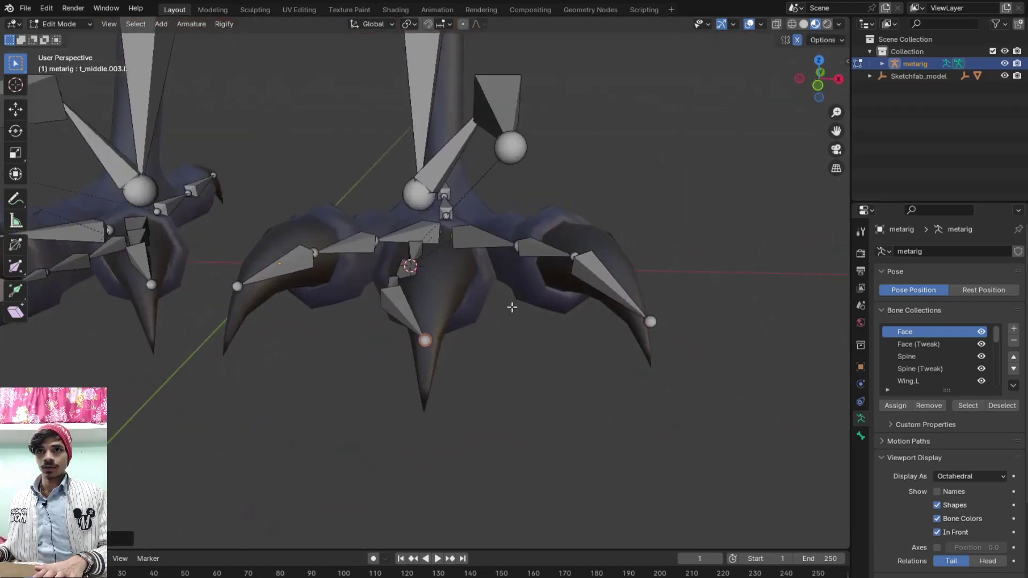
{"action": "middle_click_drag", "start_coordinate": [511, 310], "coordinate": [470, 397]}
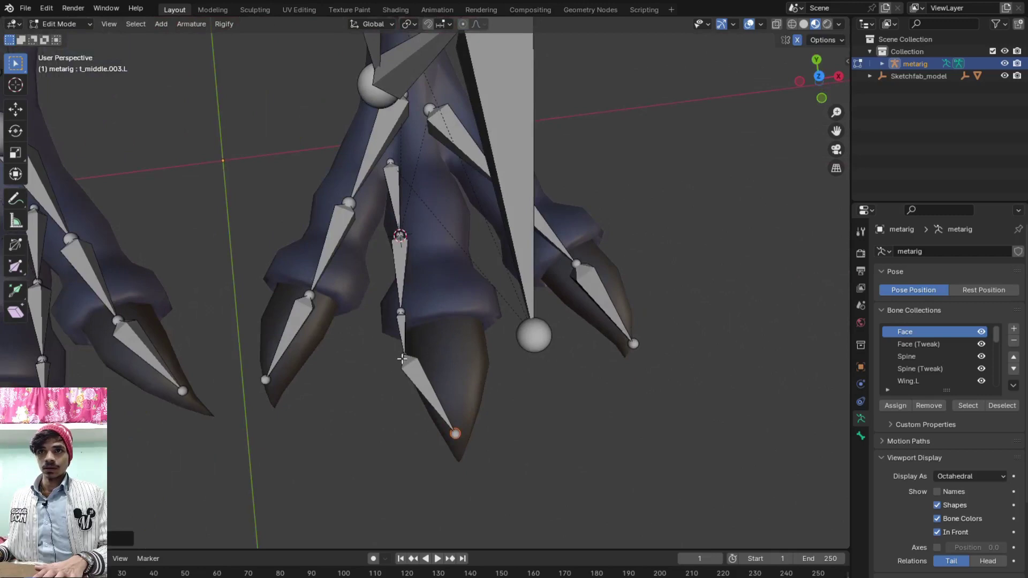
{"action": "left_click_drag", "start_coordinate": [402, 359], "coordinate": [444, 356]}
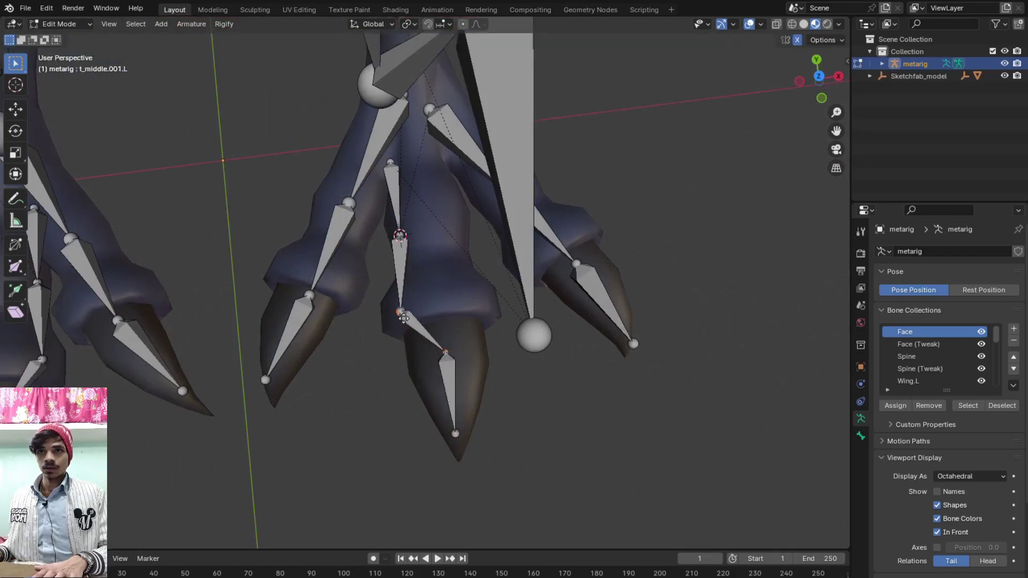
{"action": "left_click_drag", "start_coordinate": [403, 317], "coordinate": [442, 307]}
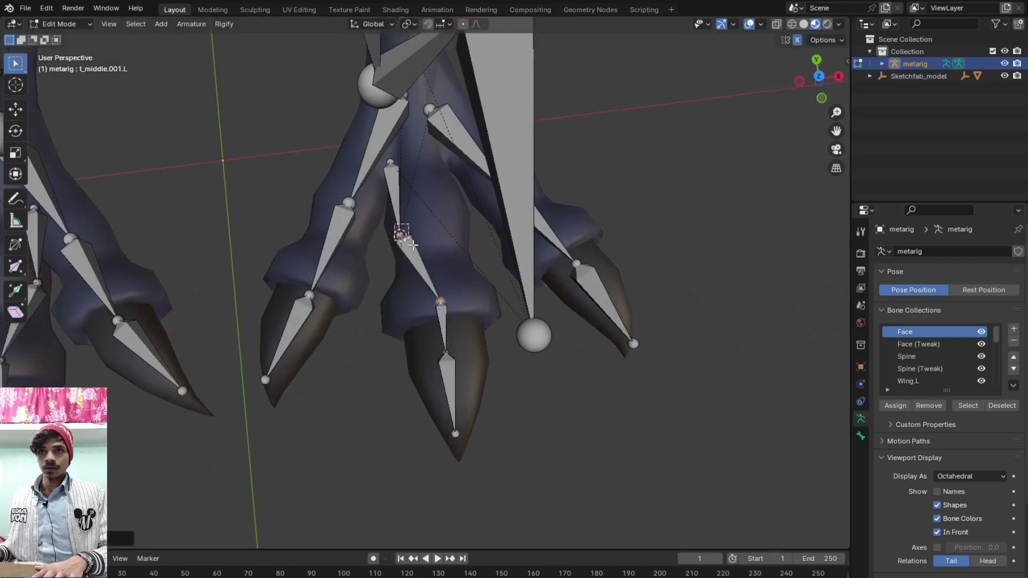
{"action": "left_click_drag", "start_coordinate": [413, 244], "coordinate": [439, 245]}
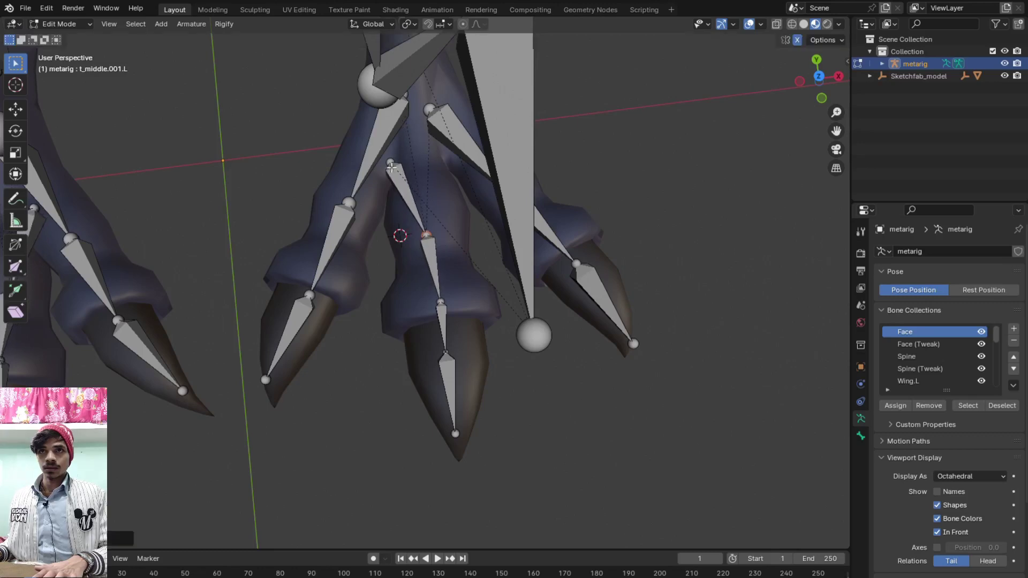
Raise the top and lower middle toe joints along the claw
{"action": "left_click_drag", "start_coordinate": [403, 171], "coordinate": [424, 122]}
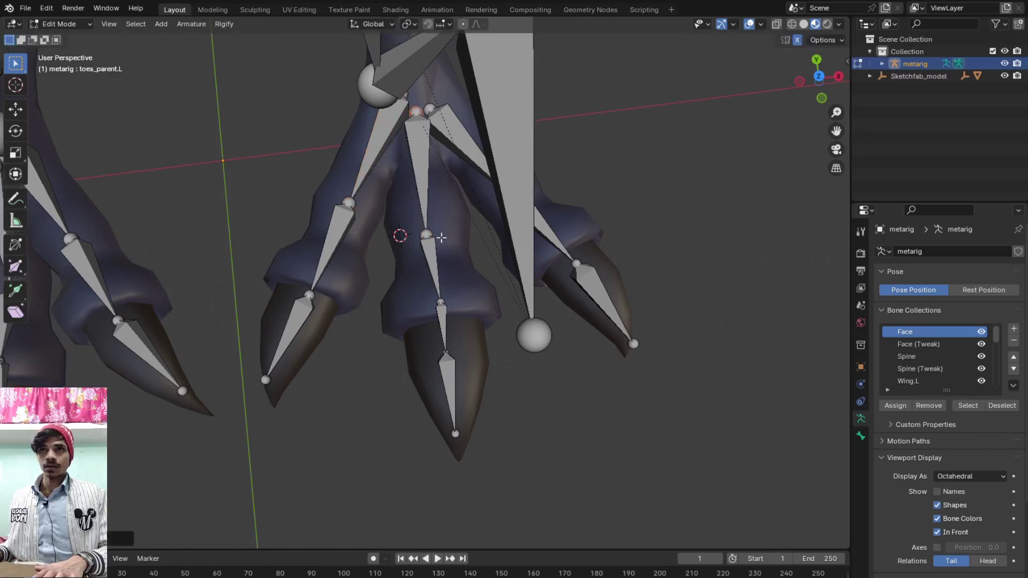
{"action": "left_click_drag", "start_coordinate": [444, 241], "coordinate": [437, 204]}
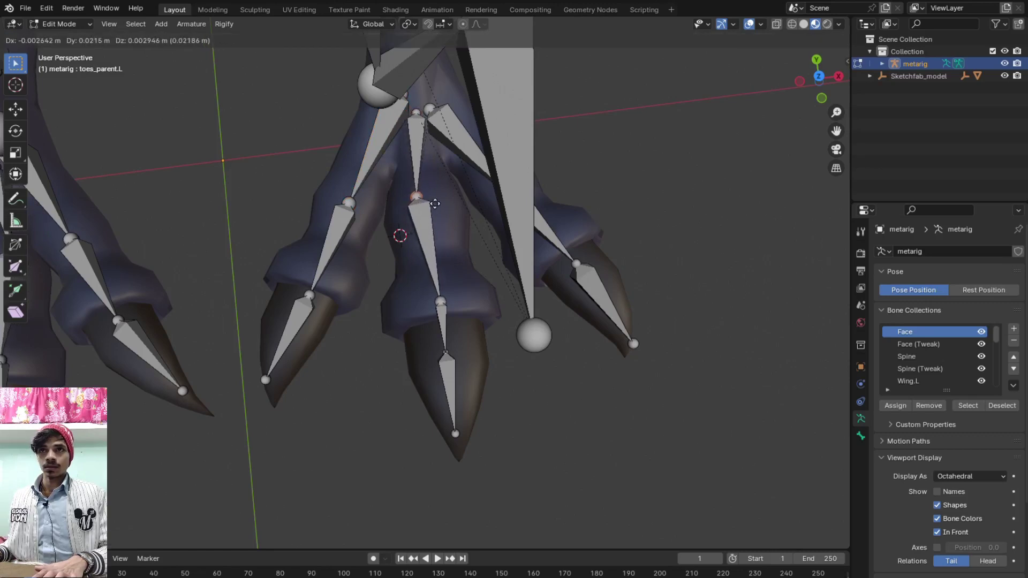
{"action": "left_click_drag", "start_coordinate": [463, 315], "coordinate": [460, 313]}
{"action": "left_click_drag", "start_coordinate": [460, 313], "coordinate": [457, 268]}
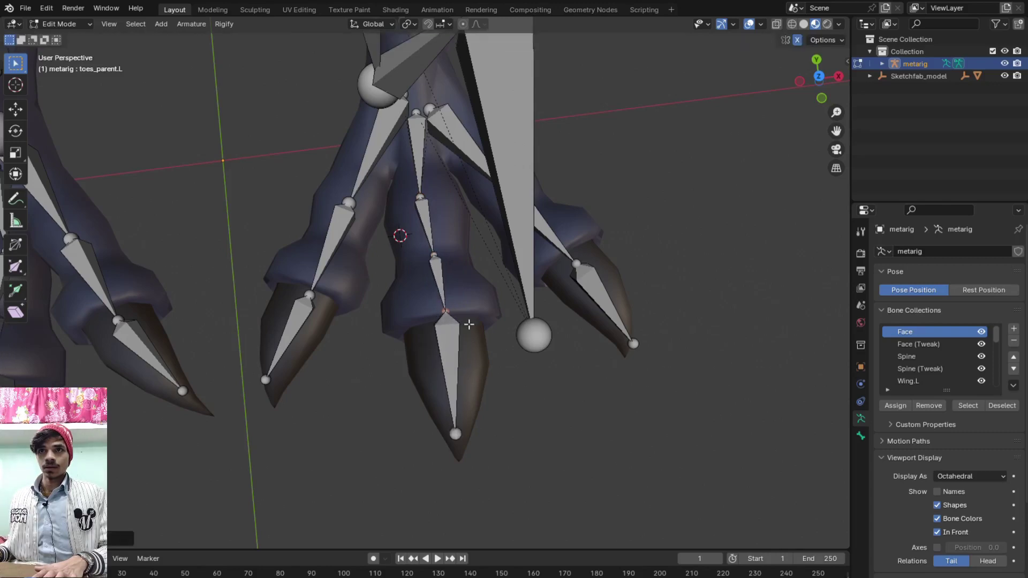
{"action": "mouse_move", "coordinate": [468, 323]}
{"action": "middle_mouse_down"}
{"action": "mouse_move", "coordinate": [402, 305]}
{"action": "mouse_move", "coordinate": [319, 233]}
{"action": "middle_mouse_up"}
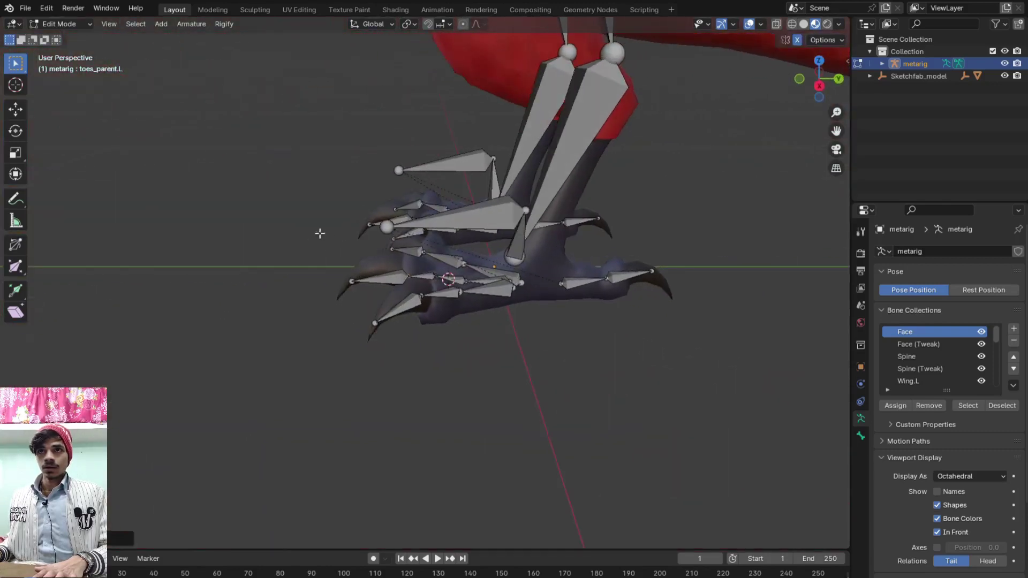
From the bottom view, place the toe bone over its claw
{"action": "left_click", "coordinate": [461, 226]}
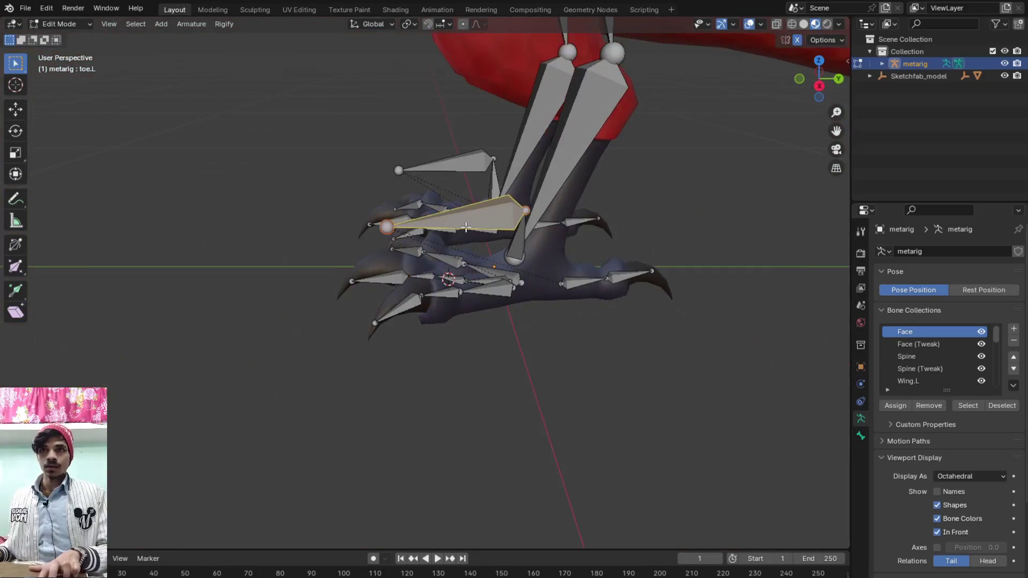
{"action": "scroll", "coordinate": [470, 235], "scroll_direction": "up", "scroll_amount": 1}
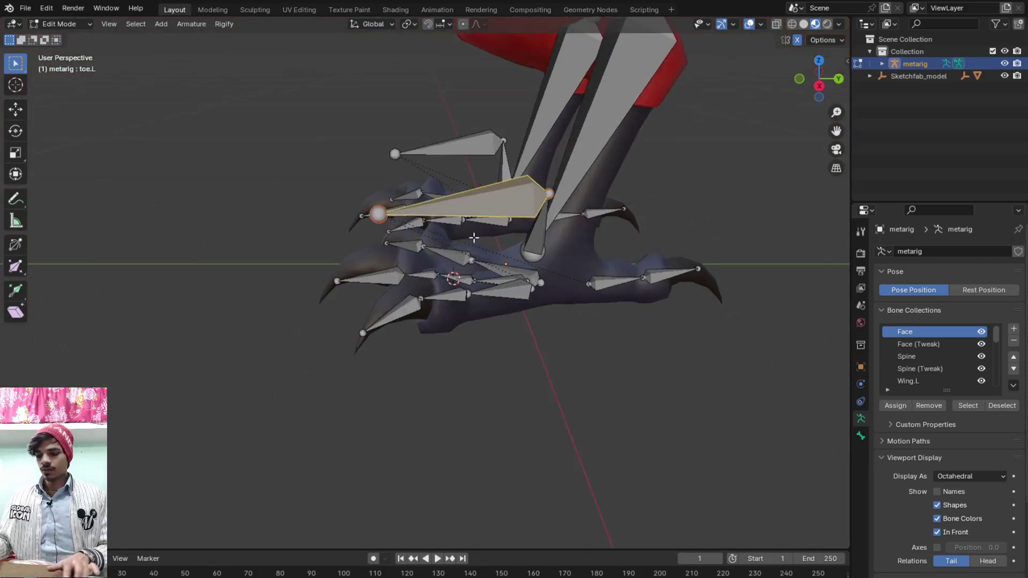
{"action": "key", "text": "ctrl+KP_1"}
{"action": "scroll", "coordinate": [524, 354], "scroll_direction": "down", "scroll_amount": 5}
{"action": "scroll", "coordinate": [527, 358], "scroll_direction": "down", "scroll_amount": 1}
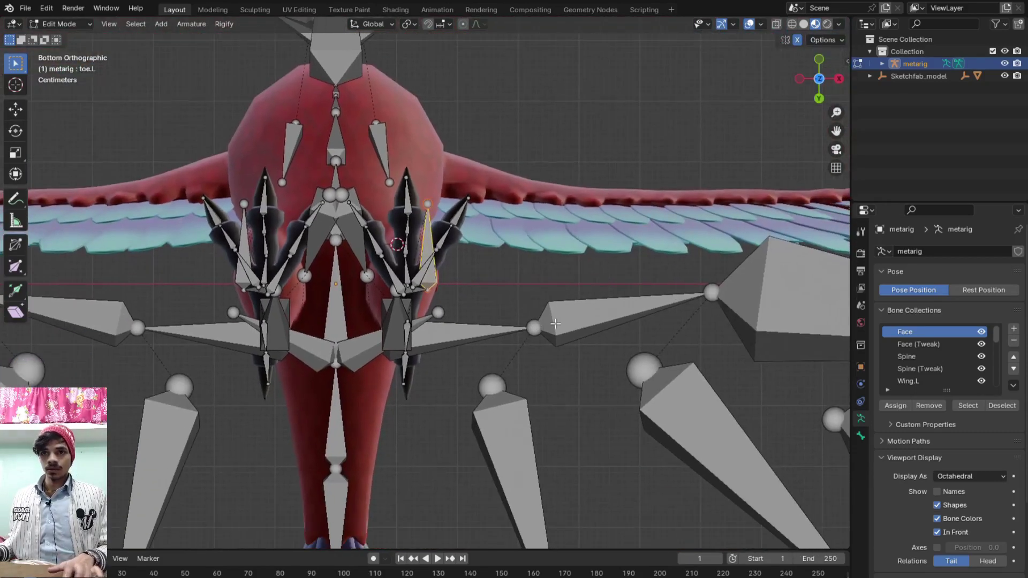
{"action": "scroll", "coordinate": [514, 321], "scroll_direction": "up", "scroll_amount": 7}
{"action": "scroll", "coordinate": [549, 379], "scroll_direction": "up", "scroll_amount": 1}
{"action": "scroll", "coordinate": [549, 379], "scroll_direction": "up", "scroll_amount": 2}
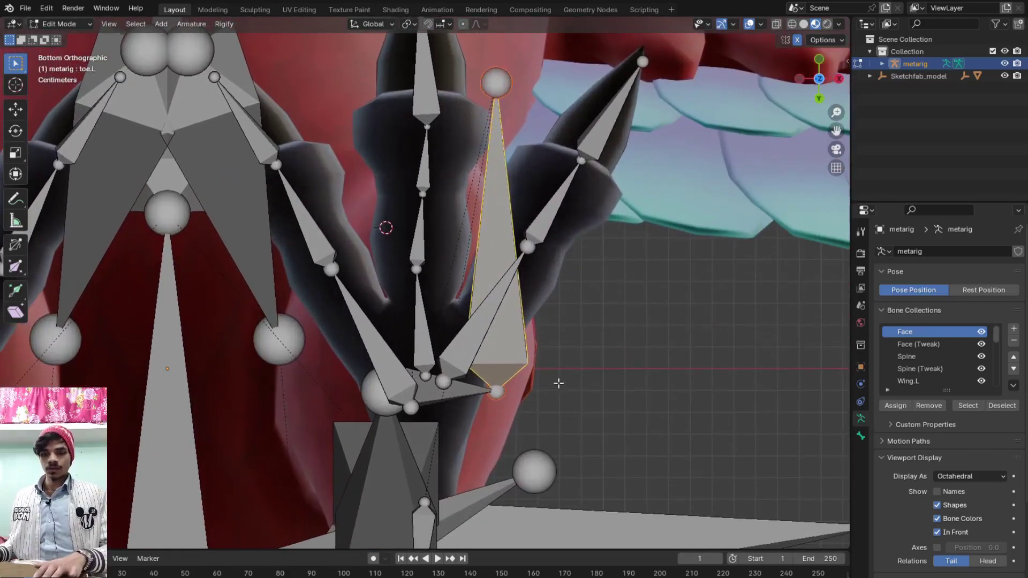
{"action": "key", "text": "g"}
{"action": "left_click", "coordinate": [480, 389]}
Lower the toe bone vertically along Z
{"action": "scroll", "coordinate": [476, 356], "scroll_direction": "down", "scroll_amount": 2}
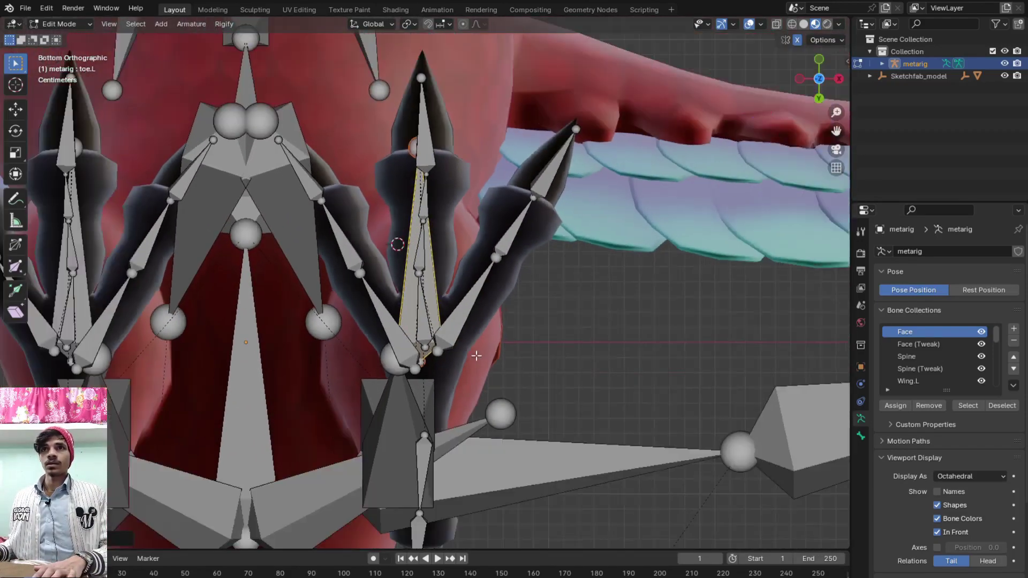
{"action": "scroll", "coordinate": [476, 356], "scroll_direction": "down", "scroll_amount": 2}
{"action": "mouse_move", "coordinate": [475, 355]}
{"action": "middle_mouse_down"}
{"action": "mouse_move", "coordinate": [449, 394]}
{"action": "mouse_move", "coordinate": [458, 406]}
{"action": "middle_mouse_up"}
{"action": "scroll", "coordinate": [470, 409], "scroll_direction": "up", "scroll_amount": 2}
{"action": "key", "text": "g"}
{"action": "key", "text": "z"}
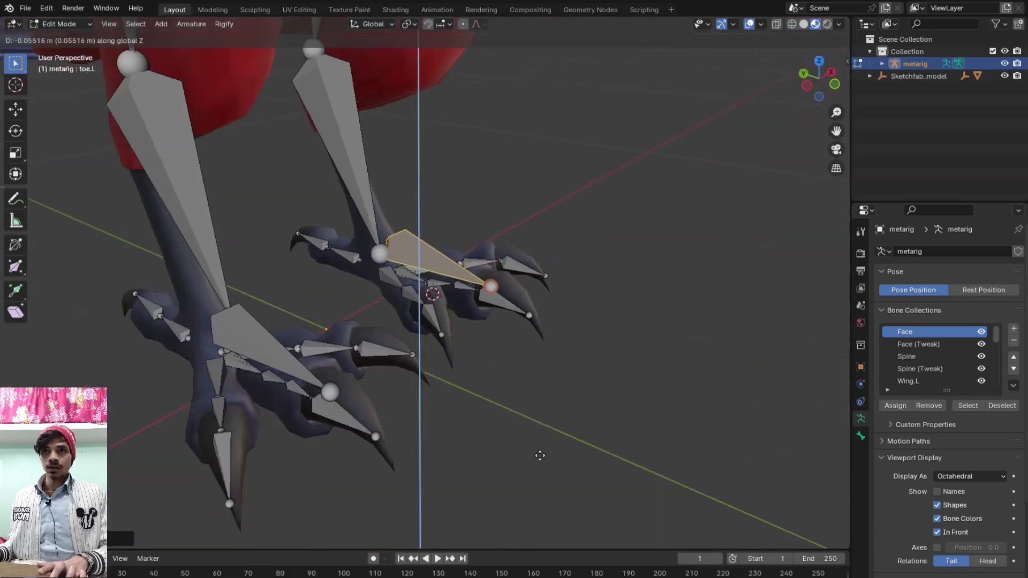
{"action": "left_click", "coordinate": [565, 470]}
Stretch the toe bone forward along global Y onto the foot
{"action": "middle_click_drag", "start_coordinate": [507, 447], "coordinate": [580, 457]}
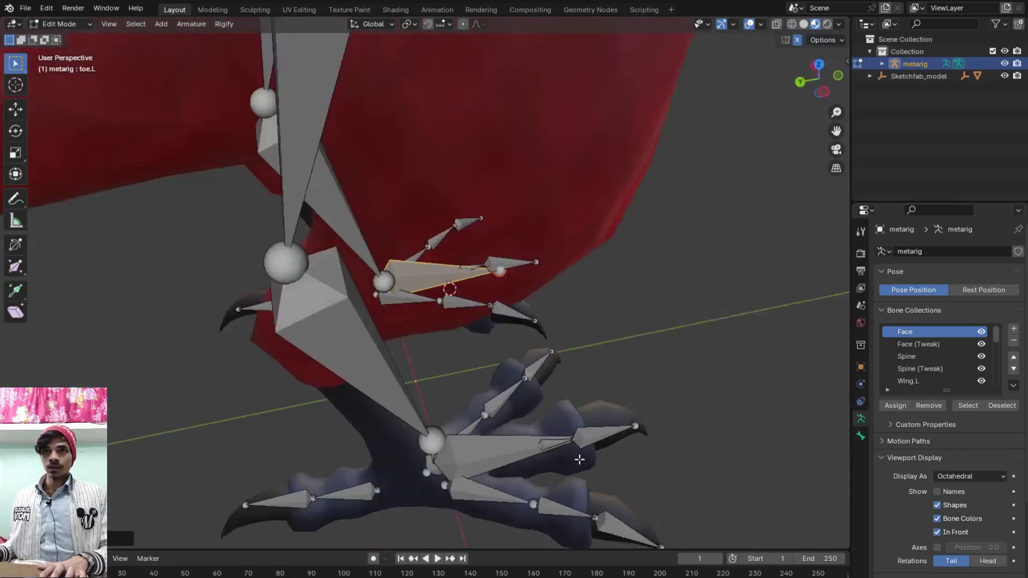
{"action": "scroll", "coordinate": [536, 459], "scroll_direction": "up", "scroll_amount": 3}
{"action": "key", "text": "g"}
{"action": "key", "text": "y"}
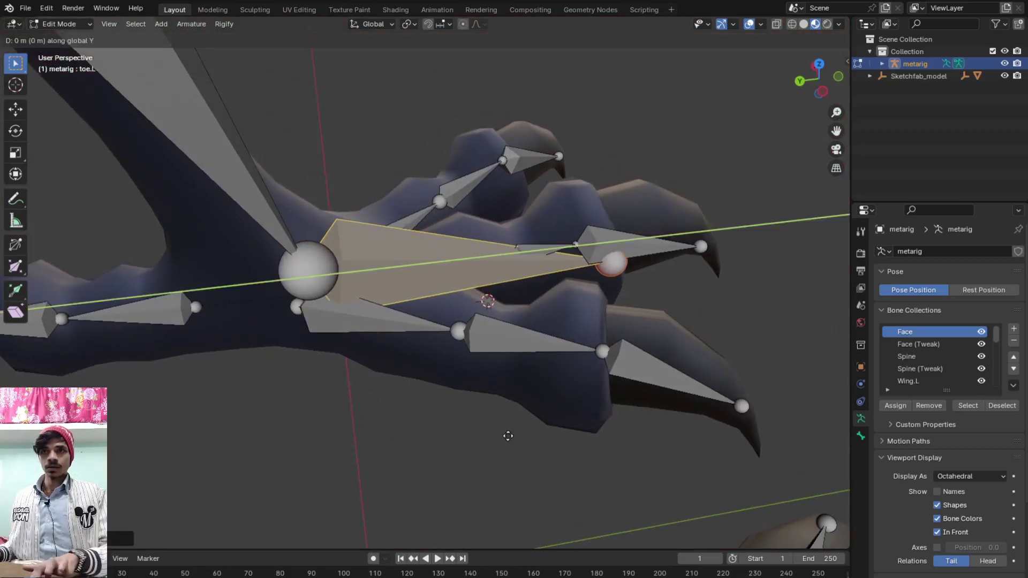
{"action": "left_click", "coordinate": [615, 433]}
Select and frame the left foot's heel joint in the right side view
{"action": "mouse_move", "coordinate": [575, 420]}
{"action": "middle_mouse_down"}
{"action": "mouse_move", "coordinate": [579, 358]}
{"action": "mouse_move", "coordinate": [441, 312]}
{"action": "middle_mouse_up"}
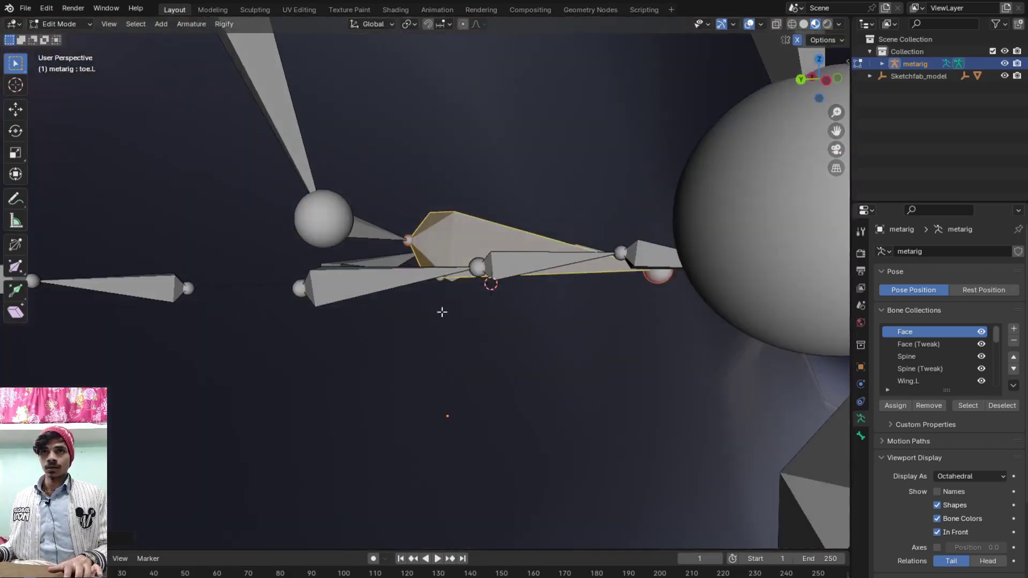
{"action": "left_click_drag", "start_coordinate": [361, 242], "coordinate": [362, 242]}
{"action": "key", "text": "KP_Decimal"}
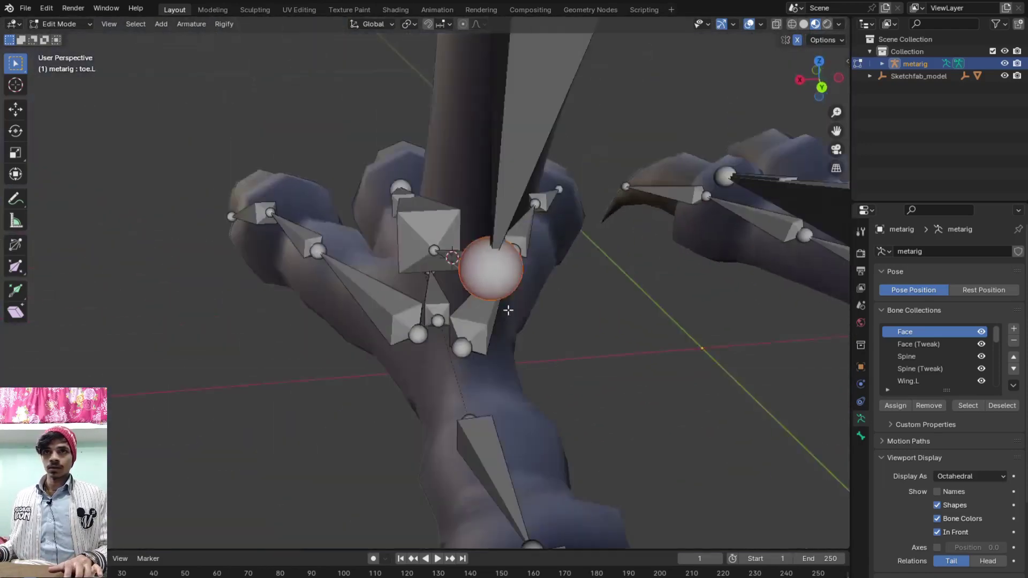
{"action": "middle_click_drag", "start_coordinate": [507, 307], "coordinate": [551, 298]}
{"action": "key", "text": "KP_3"}
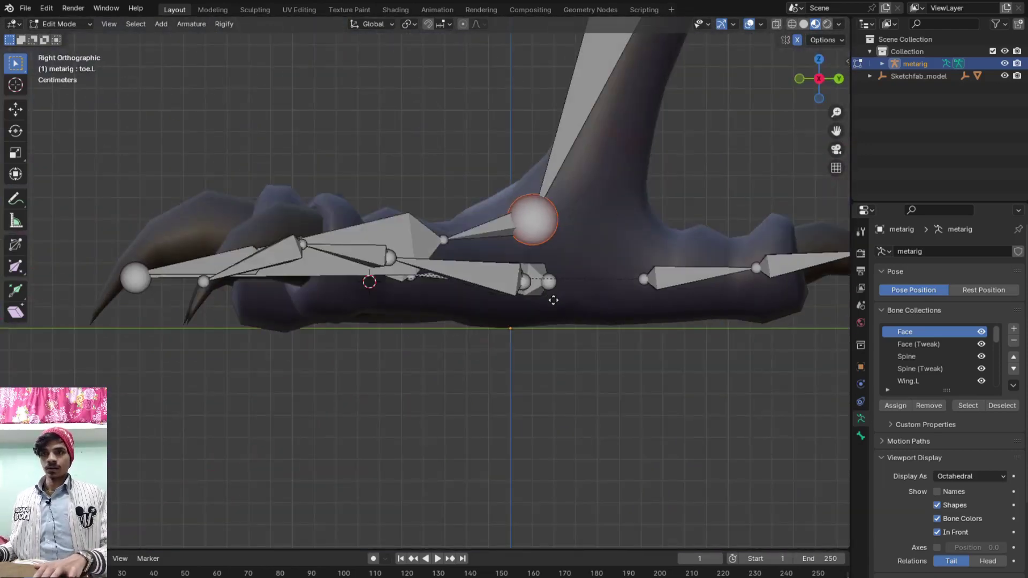
Move the heel joint, then the knee joint, inside the parrot's leg
{"action": "key", "text": "g"}
{"action": "left_click", "coordinate": [609, 319]}
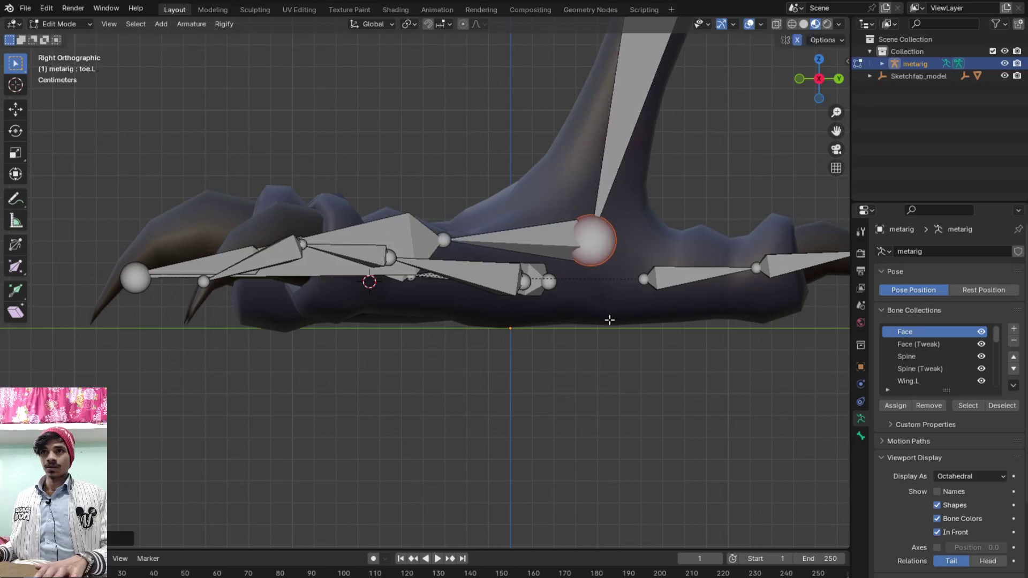
{"action": "scroll", "coordinate": [609, 320], "scroll_direction": "down", "scroll_amount": 2}
{"action": "scroll", "coordinate": [573, 297], "scroll_direction": "down", "scroll_amount": 1}
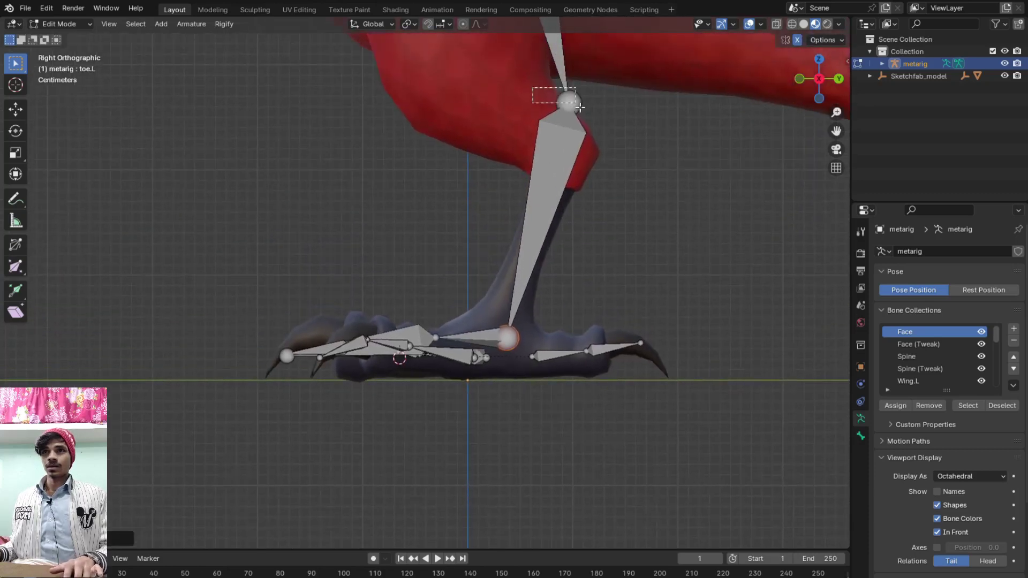
{"action": "key", "text": "g"}
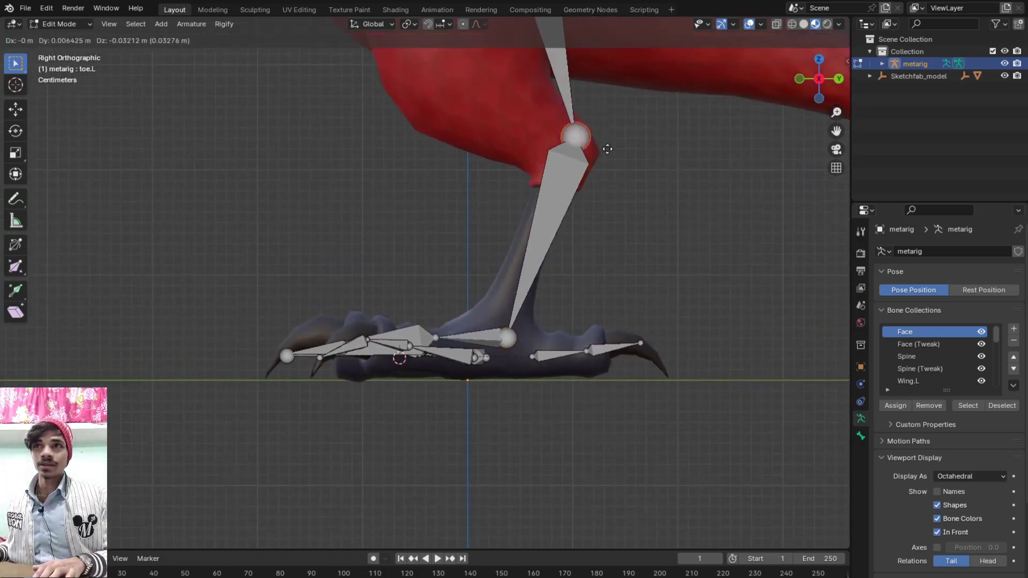
{"action": "left_click", "coordinate": [606, 150]}
Check the leg rig from angled, right side, three-quarter and front views
{"action": "scroll", "coordinate": [604, 150], "scroll_direction": "down", "scroll_amount": 5}
{"action": "scroll", "coordinate": [541, 257], "scroll_direction": "up", "scroll_amount": 2}
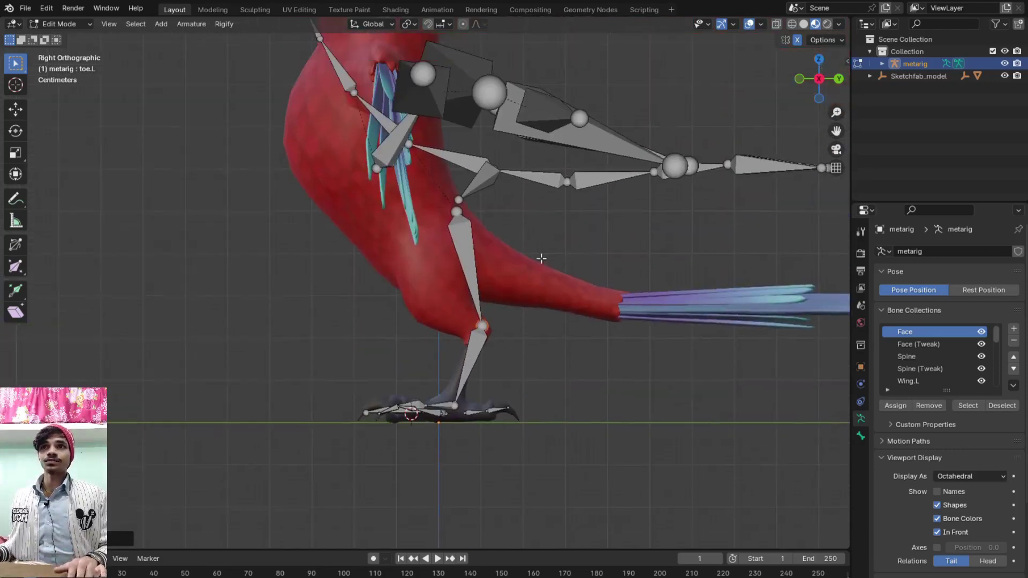
{"action": "scroll", "coordinate": [532, 291], "scroll_direction": "up", "scroll_amount": 2}
{"action": "scroll", "coordinate": [502, 280], "scroll_direction": "down", "scroll_amount": 2}
{"action": "middle_click_drag", "start_coordinate": [503, 360], "coordinate": [480, 349]}
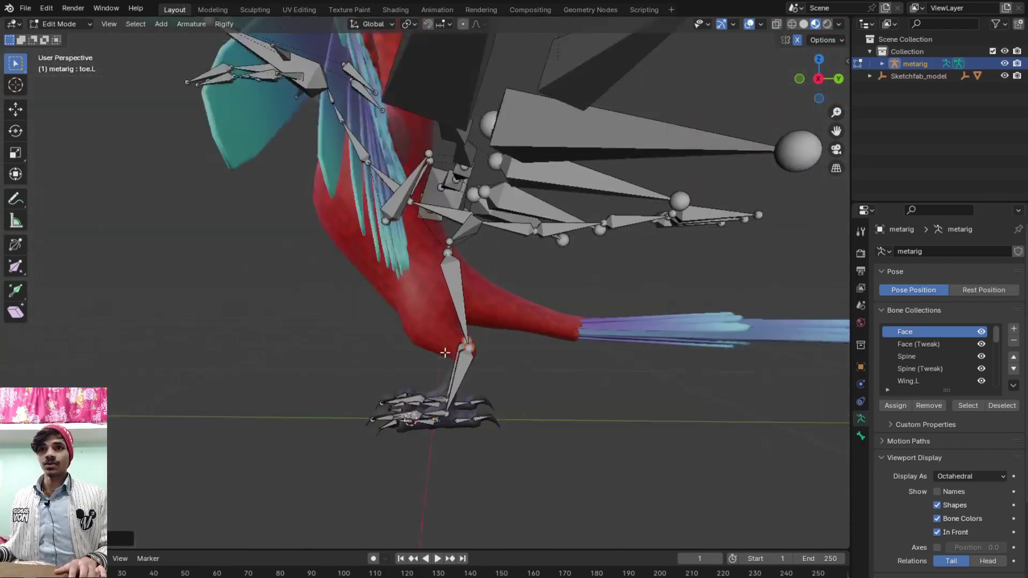
{"action": "key", "text": "KP_3"}
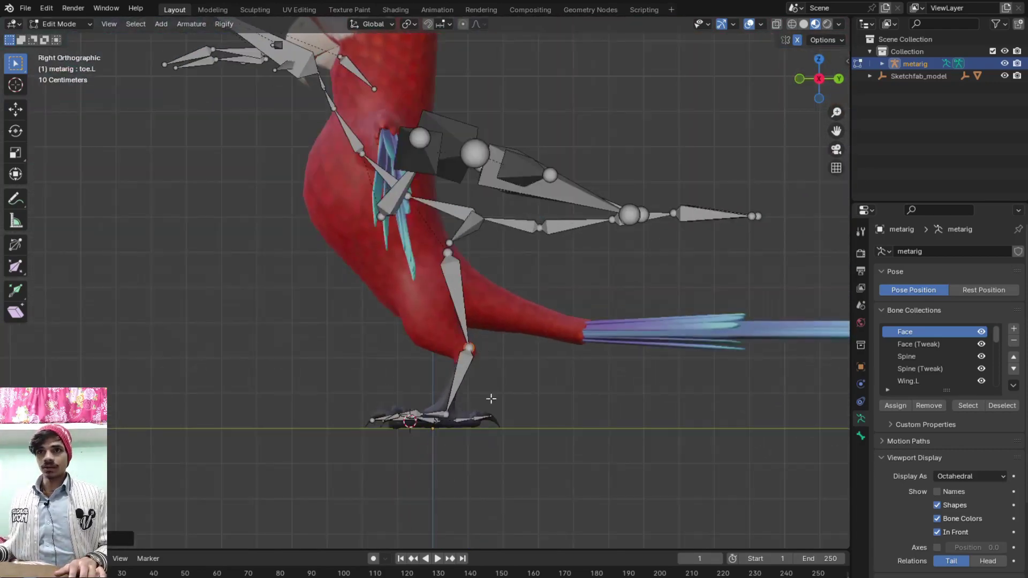
{"action": "mouse_move", "coordinate": [491, 399]}
{"action": "middle_mouse_down"}
{"action": "mouse_move", "coordinate": [475, 449]}
{"action": "mouse_move", "coordinate": [562, 458]}
{"action": "middle_mouse_up"}
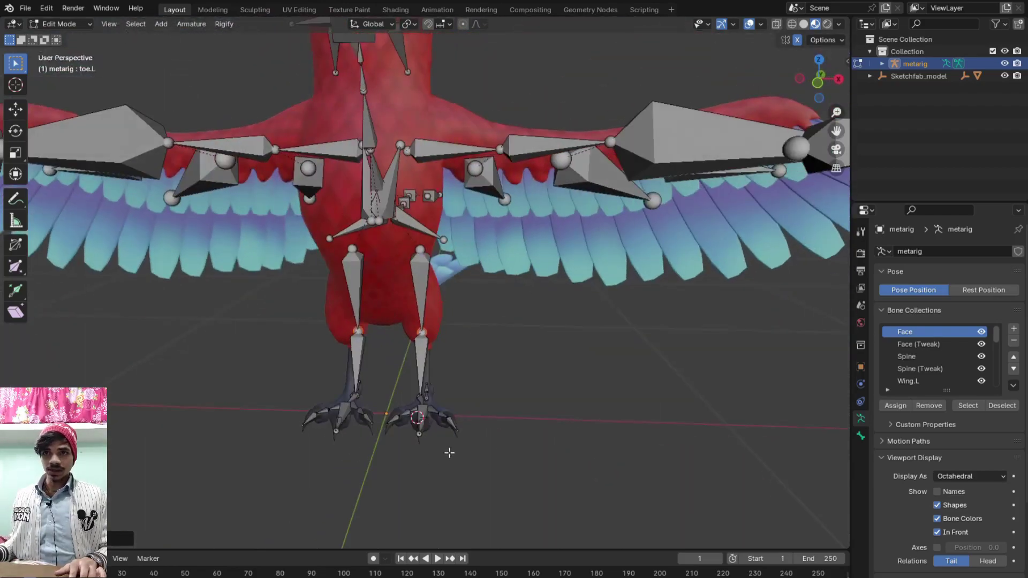
{"action": "mouse_move", "coordinate": [450, 452]}
{"action": "middle_mouse_down"}
{"action": "mouse_move", "coordinate": [541, 435]}
{"action": "mouse_move", "coordinate": [401, 436]}
{"action": "mouse_move", "coordinate": [436, 447]}
{"action": "middle_mouse_up"}
{"action": "scroll", "coordinate": [436, 448], "scroll_direction": "up", "scroll_amount": 3}
{"action": "key", "text": "KP_1"}
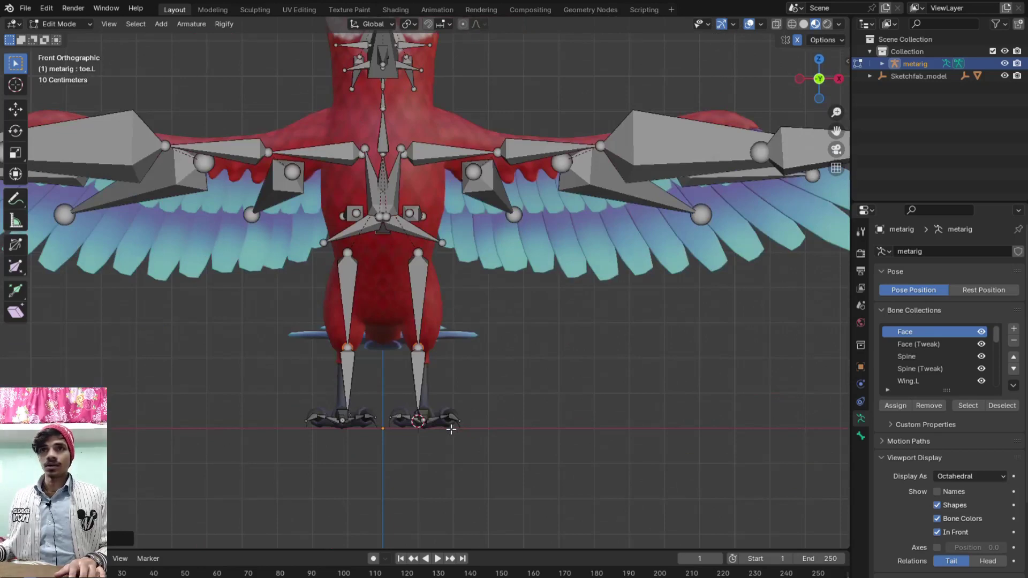
Pull the pelvis bone tips up and inward to sit at the parrot's hips
{"action": "scroll", "coordinate": [452, 430], "scroll_direction": "up", "scroll_amount": 3}
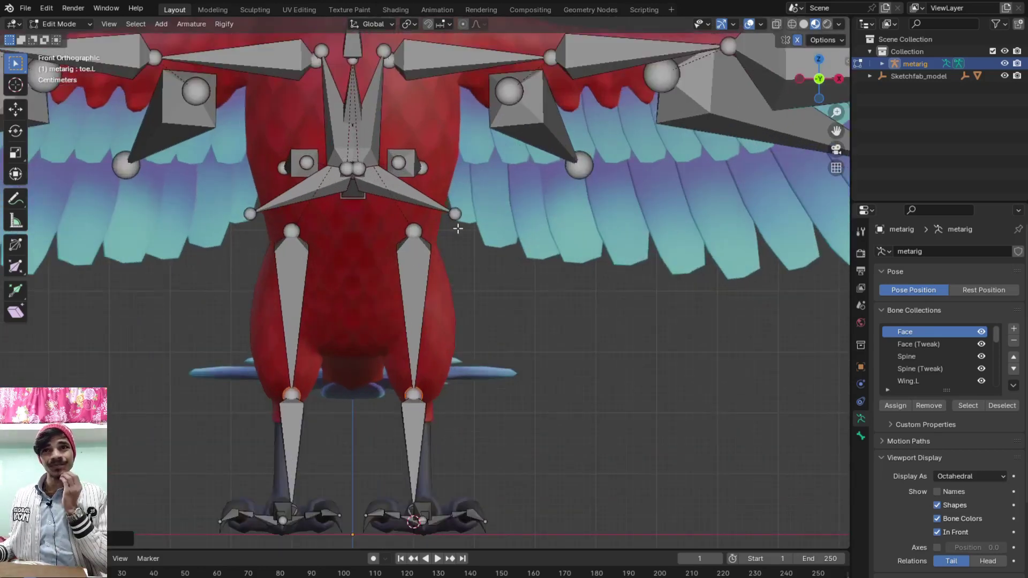
{"action": "key", "text": "g"}
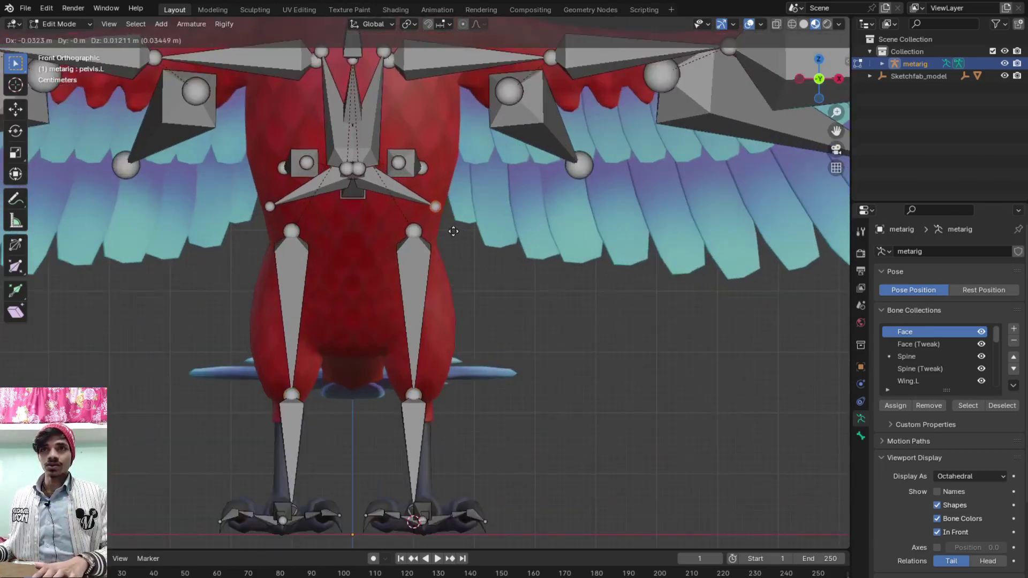
{"action": "left_click", "coordinate": [450, 233]}
{"action": "middle_click_drag", "start_coordinate": [448, 231], "coordinate": [419, 245]}
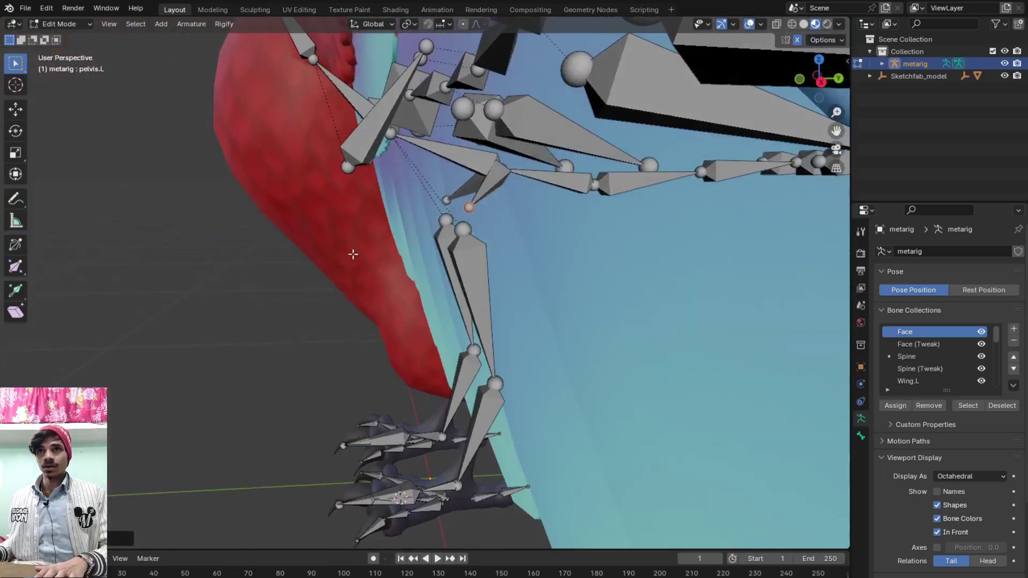
Check the rig from the right side and top views, then select the Wing.L bone
{"action": "key", "text": "KP_3"}
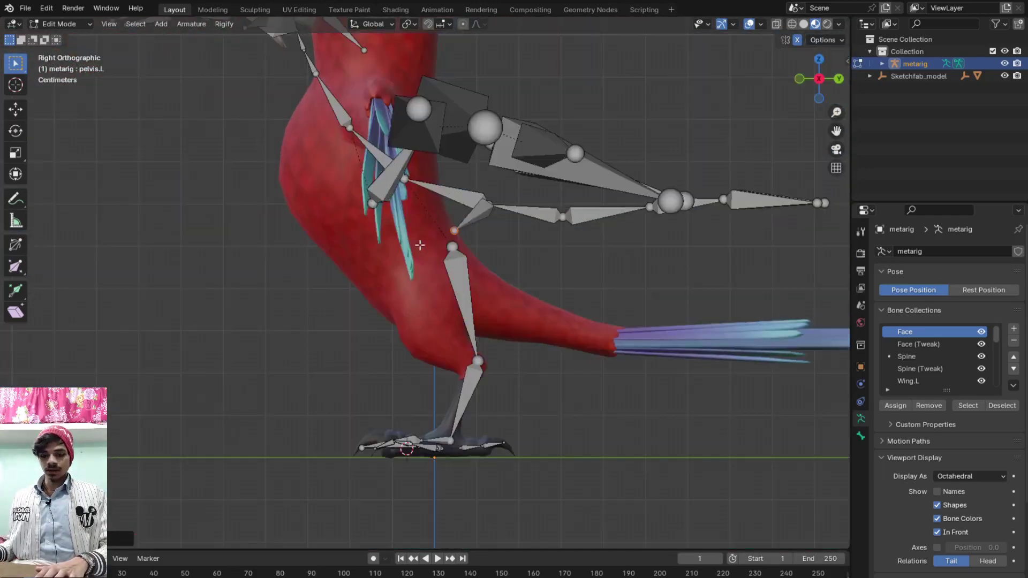
{"action": "scroll", "coordinate": [469, 225], "scroll_direction": "up", "scroll_amount": 1}
{"action": "scroll", "coordinate": [476, 228], "scroll_direction": "up", "scroll_amount": 1}
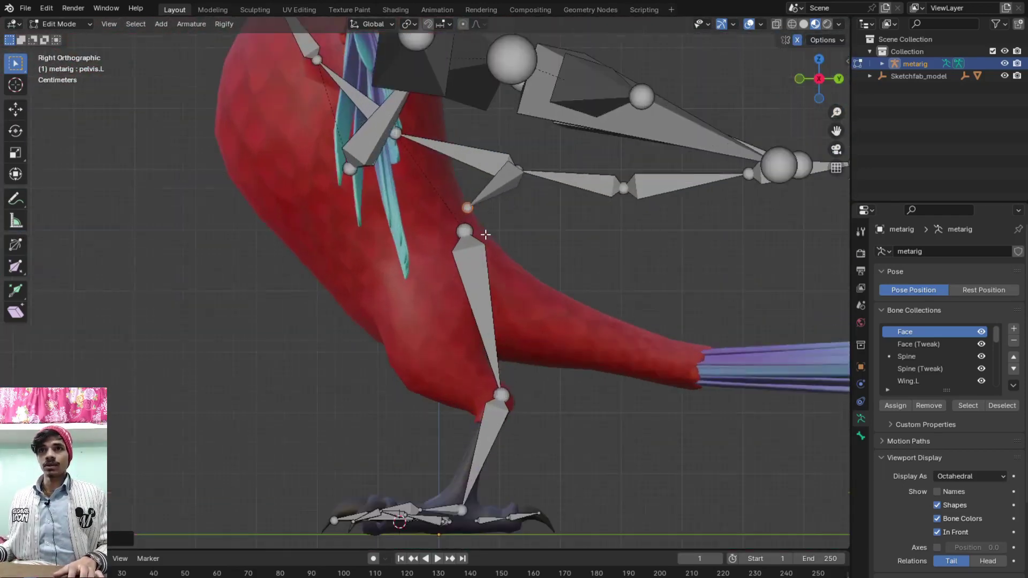
{"action": "scroll", "coordinate": [449, 241], "scroll_direction": "up", "scroll_amount": 1}
{"action": "scroll", "coordinate": [439, 257], "scroll_direction": "down", "scroll_amount": 2}
{"action": "scroll", "coordinate": [436, 303], "scroll_direction": "down", "scroll_amount": 1}
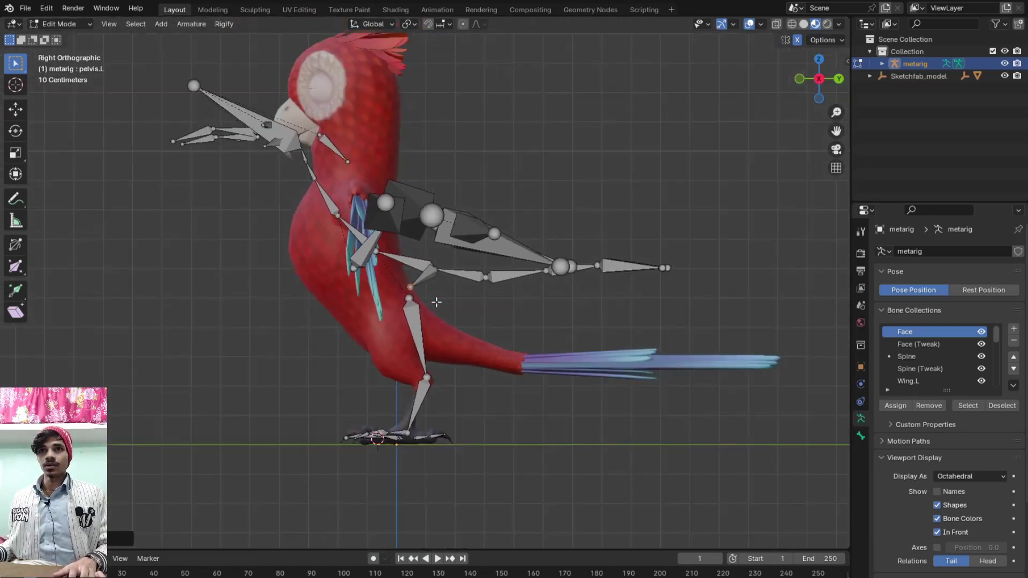
{"action": "key", "text": "KP_7"}
{"action": "scroll", "coordinate": [450, 329], "scroll_direction": "down", "scroll_amount": 2}
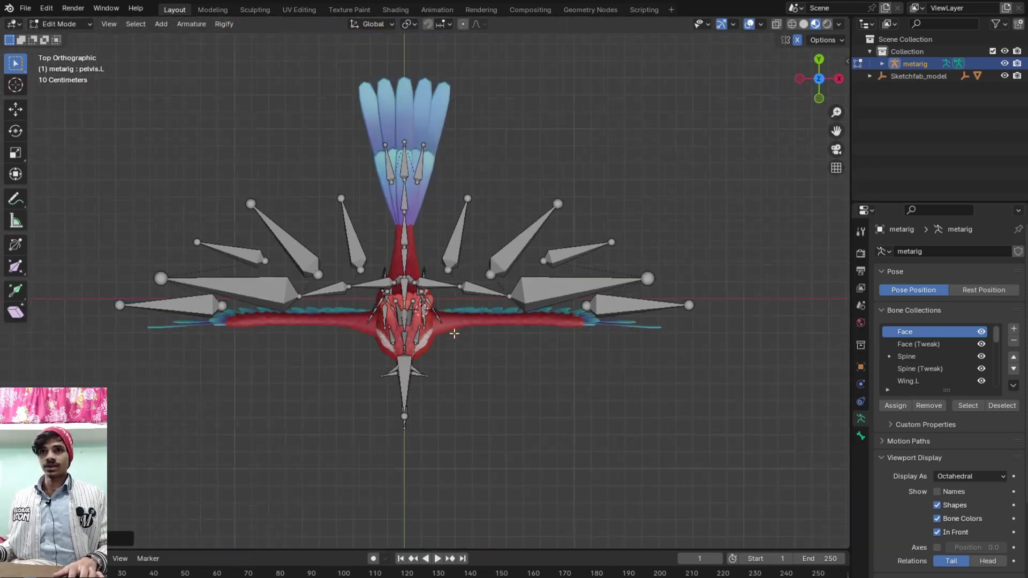
{"action": "scroll", "coordinate": [406, 359], "scroll_direction": "up", "scroll_amount": 1}
{"action": "scroll", "coordinate": [327, 321], "scroll_direction": "up", "scroll_amount": 3}
{"action": "left_click", "coordinate": [323, 319]}
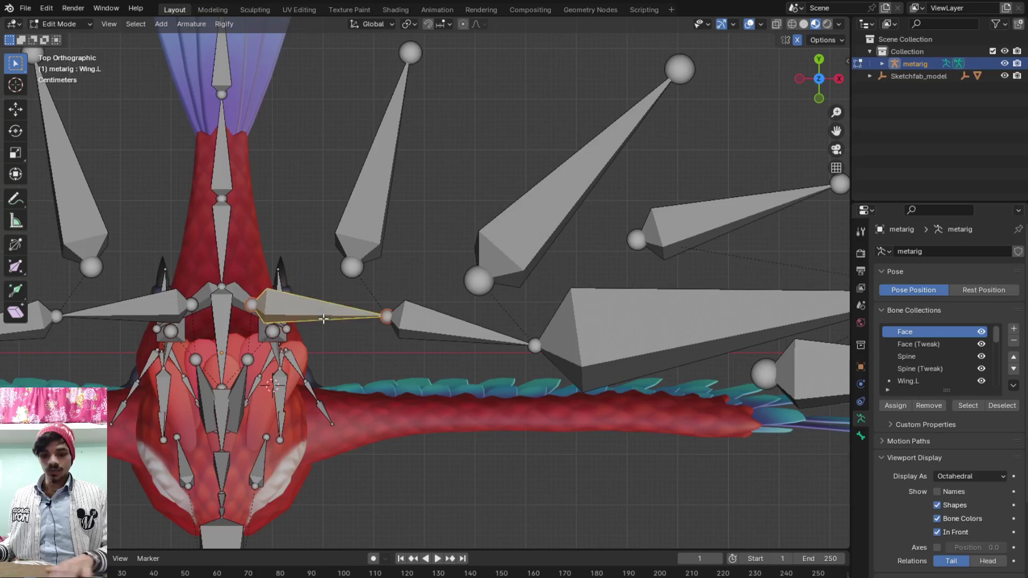
Nudge Wing.L, then select the whole wing chain and lower it onto the wing
{"action": "key", "text": "g"}
{"action": "left_click", "coordinate": [326, 323]}
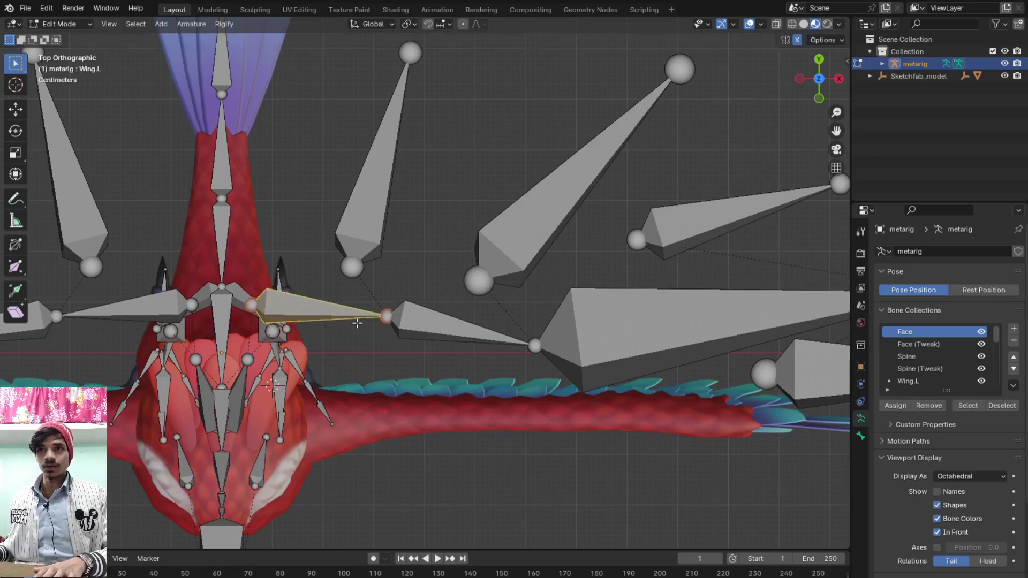
{"action": "scroll", "coordinate": [434, 316], "scroll_direction": "down", "scroll_amount": 5}
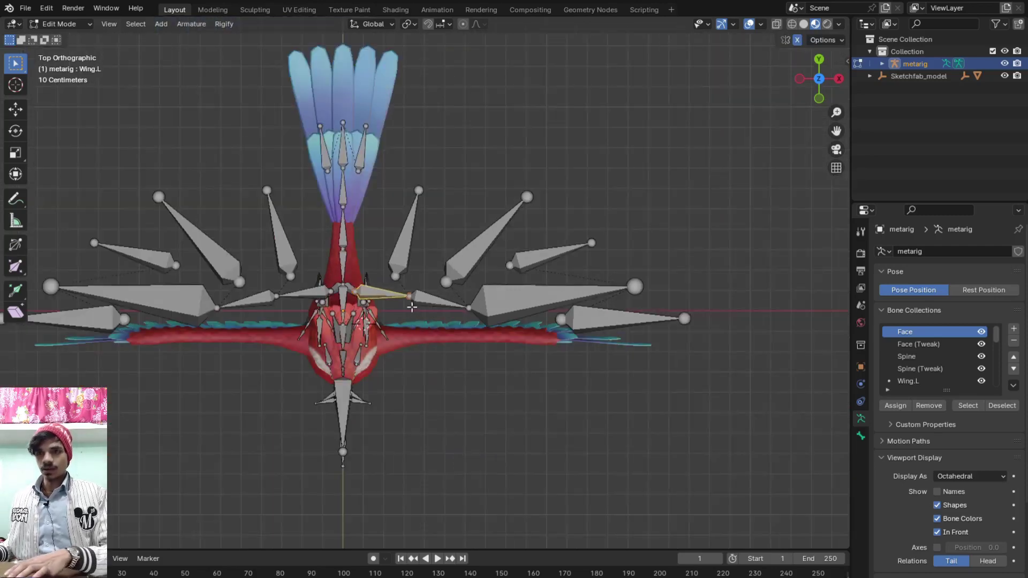
{"action": "key", "text": "l"}
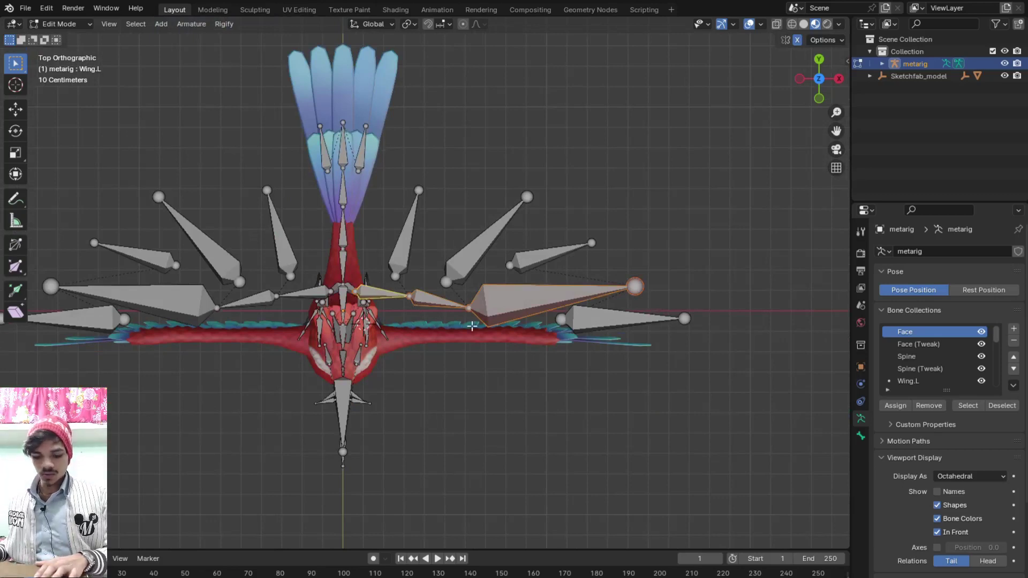
{"action": "key", "text": "g"}
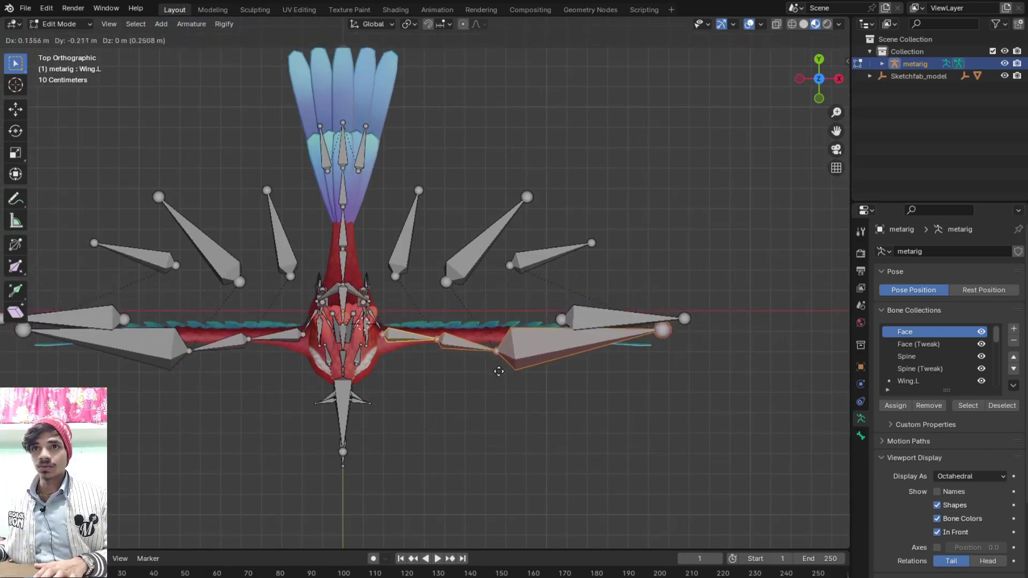
{"action": "left_click", "coordinate": [494, 373]}
Move two wing joints upward so the chain follows the wing shape
{"action": "scroll", "coordinate": [496, 374], "scroll_direction": "up", "scroll_amount": 5}
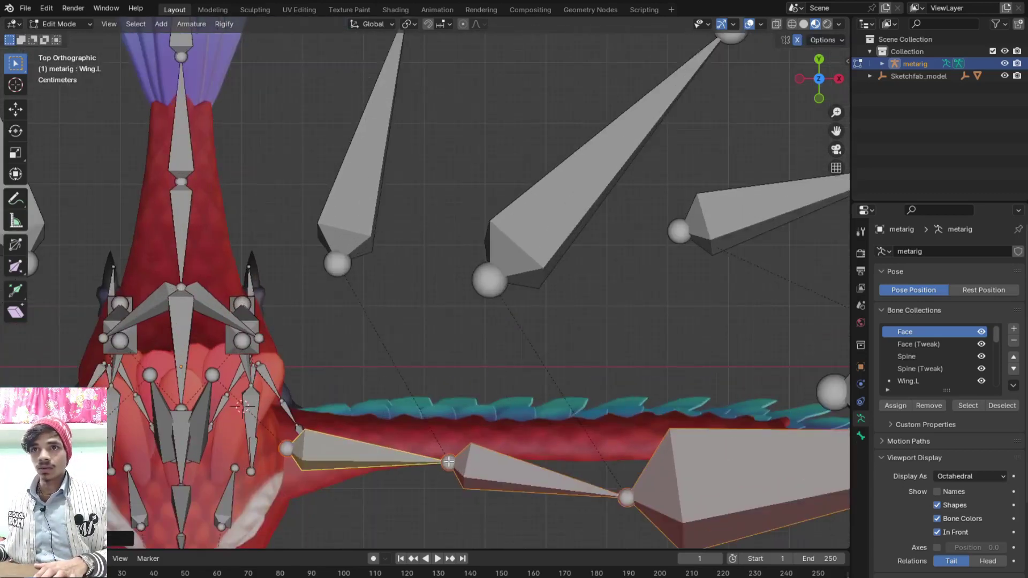
{"action": "left_click", "coordinate": [448, 462]}
{"action": "key", "text": "g"}
{"action": "left_click", "coordinate": [468, 455]}
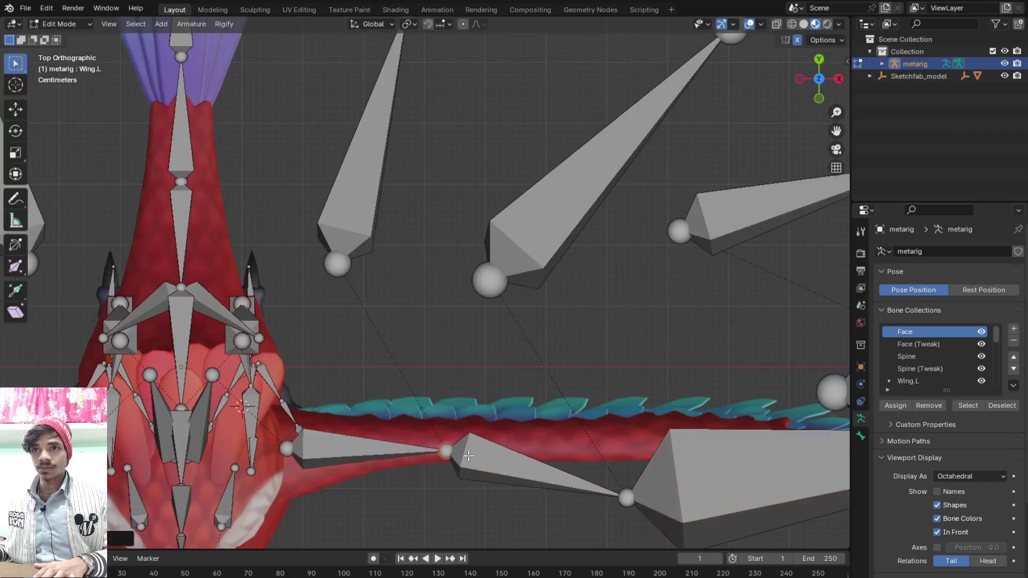
{"action": "key", "text": "g"}
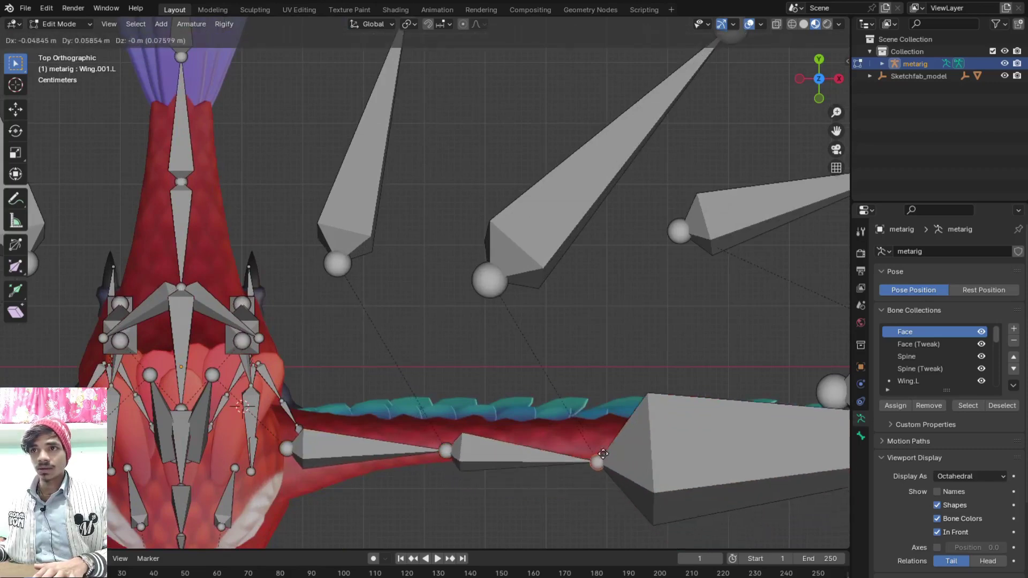
{"action": "left_click", "coordinate": [626, 409]}
{"action": "scroll", "coordinate": [677, 365], "scroll_direction": "down", "scroll_amount": 4}
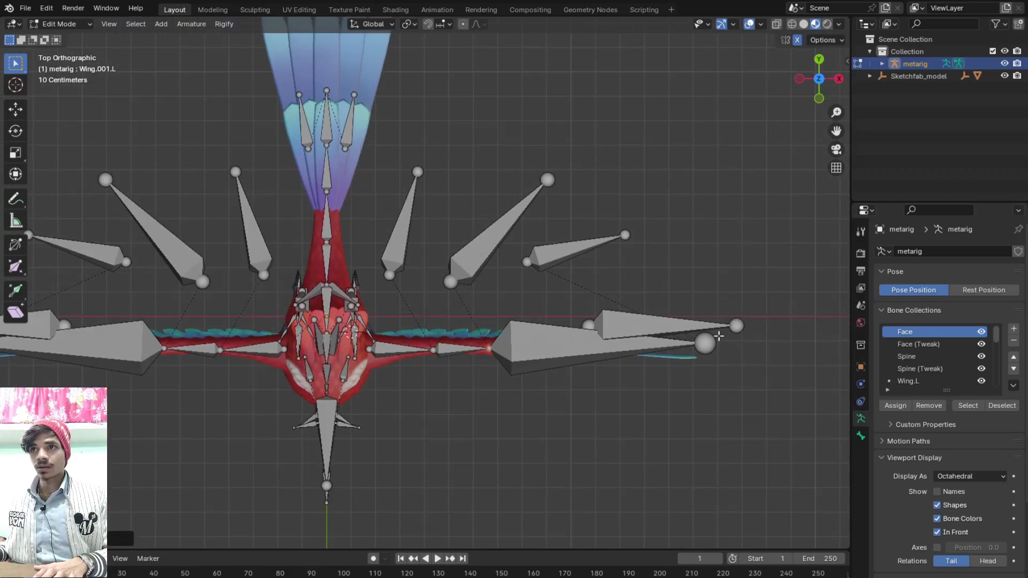
Pull the wing-tip joints and a feather bone's root and tip down onto the wing
{"action": "key", "text": "g"}
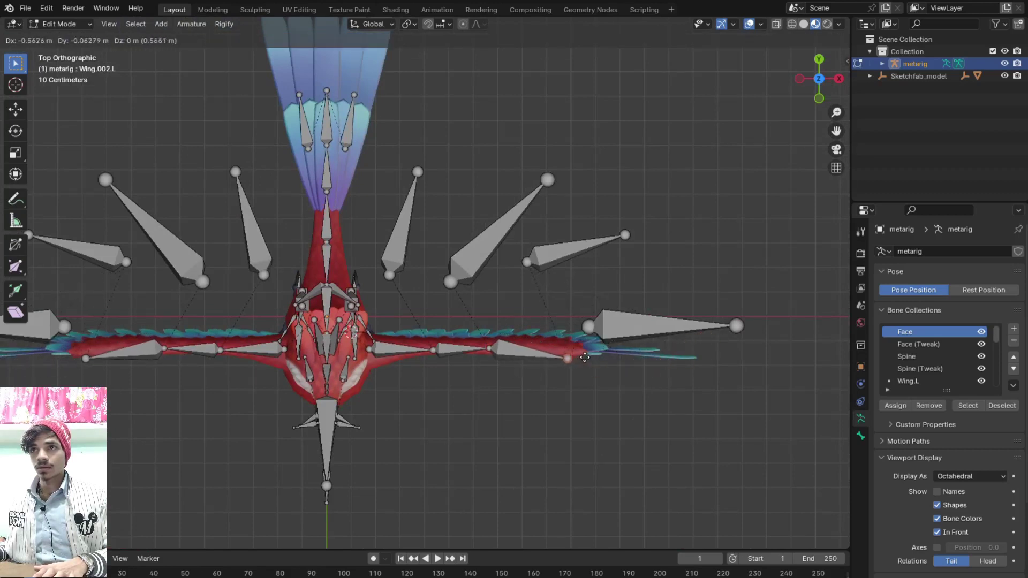
{"action": "left_click", "coordinate": [586, 351]}
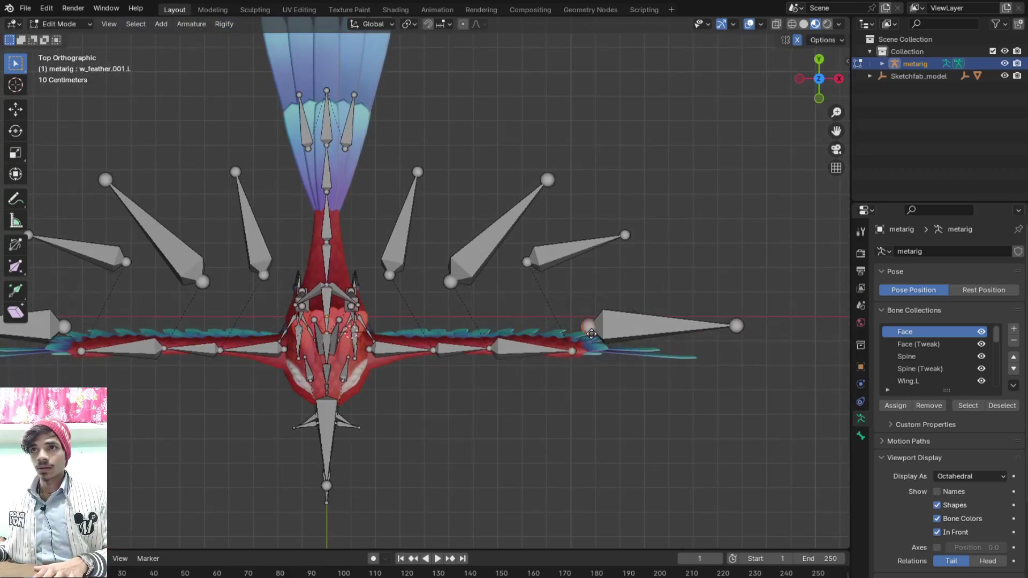
{"action": "key", "text": "g"}
{"action": "left_click", "coordinate": [596, 351]}
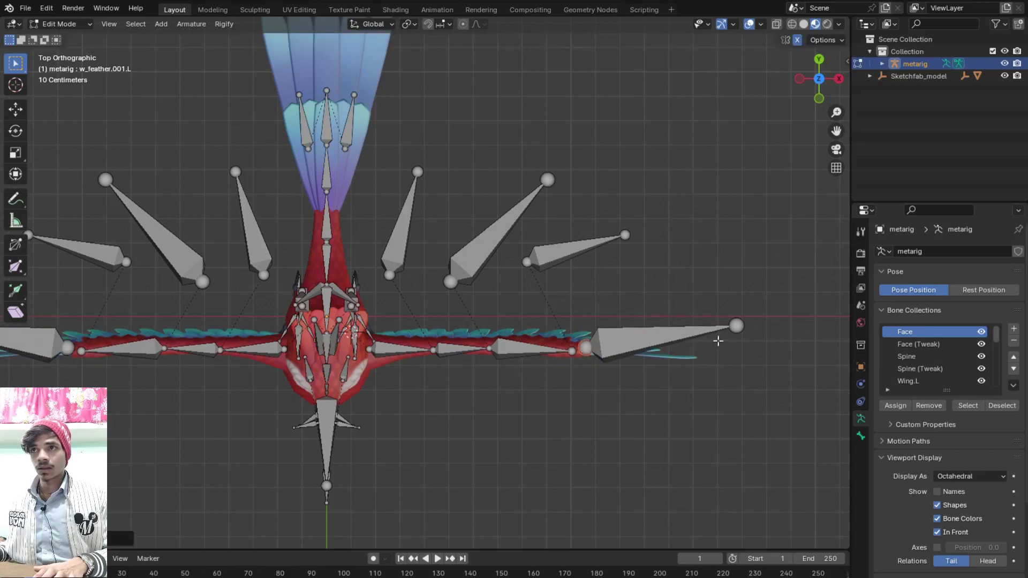
{"action": "key", "text": "g"}
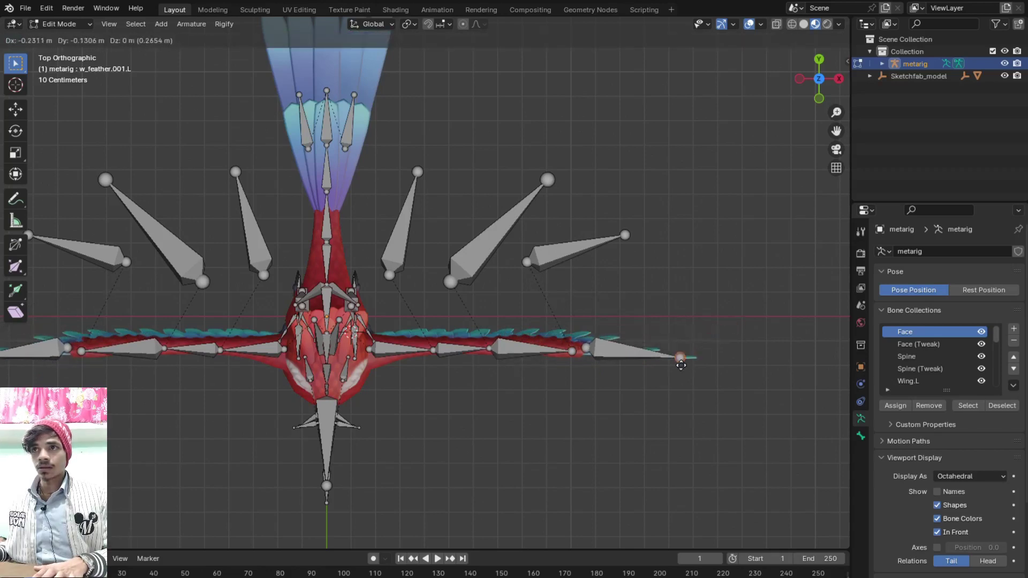
{"action": "left_click", "coordinate": [663, 360]}
{"action": "key", "text": "g"}
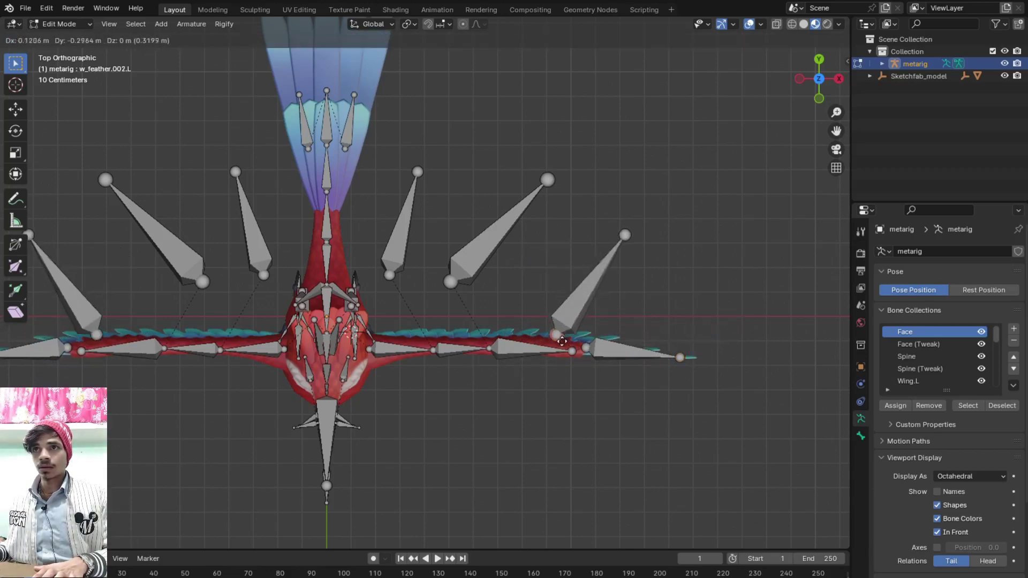
{"action": "left_click", "coordinate": [583, 304]}
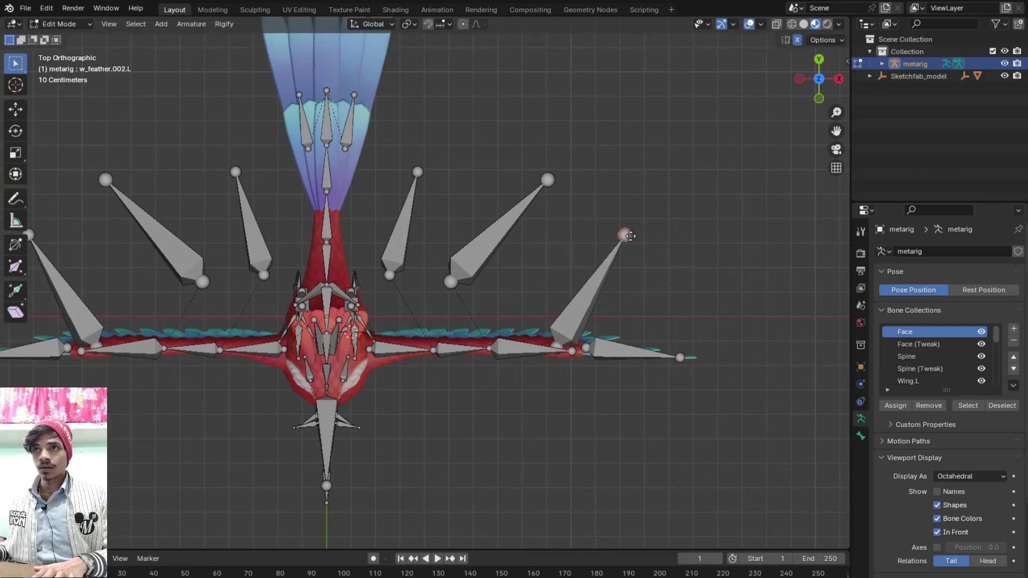
{"action": "key", "text": "g"}
{"action": "left_click", "coordinate": [606, 341]}
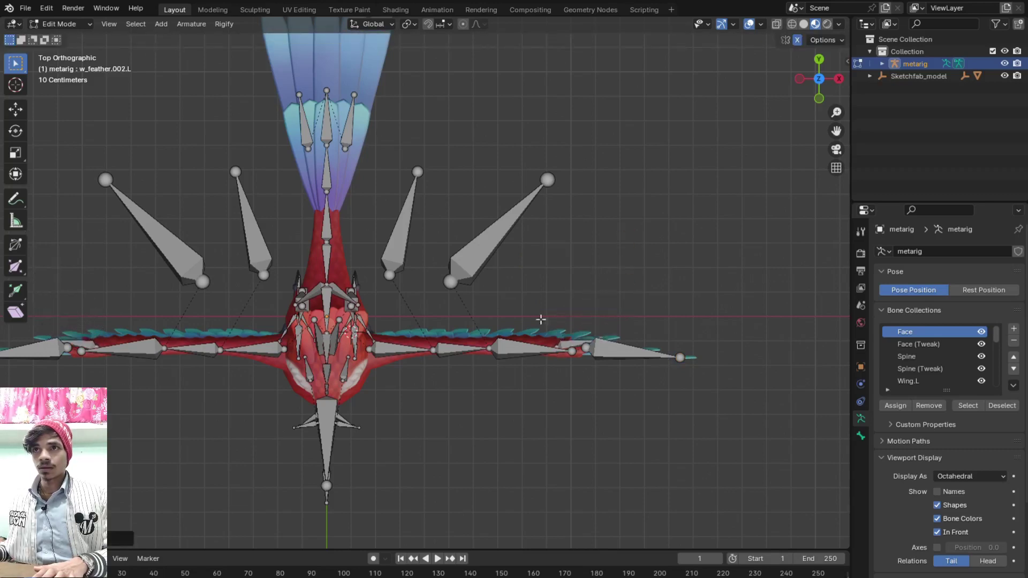
Bring the remaining feather joints, including the innermost ones, down flat onto the wing
{"action": "left_click", "coordinate": [448, 282]}
{"action": "key", "text": "g"}
{"action": "left_click", "coordinate": [487, 294]}
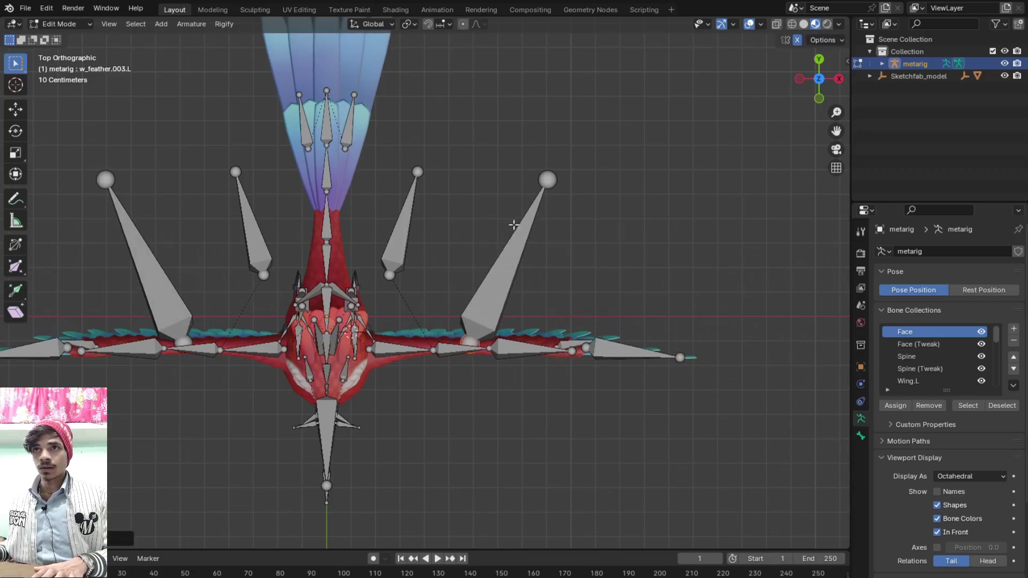
{"action": "key", "text": "g"}
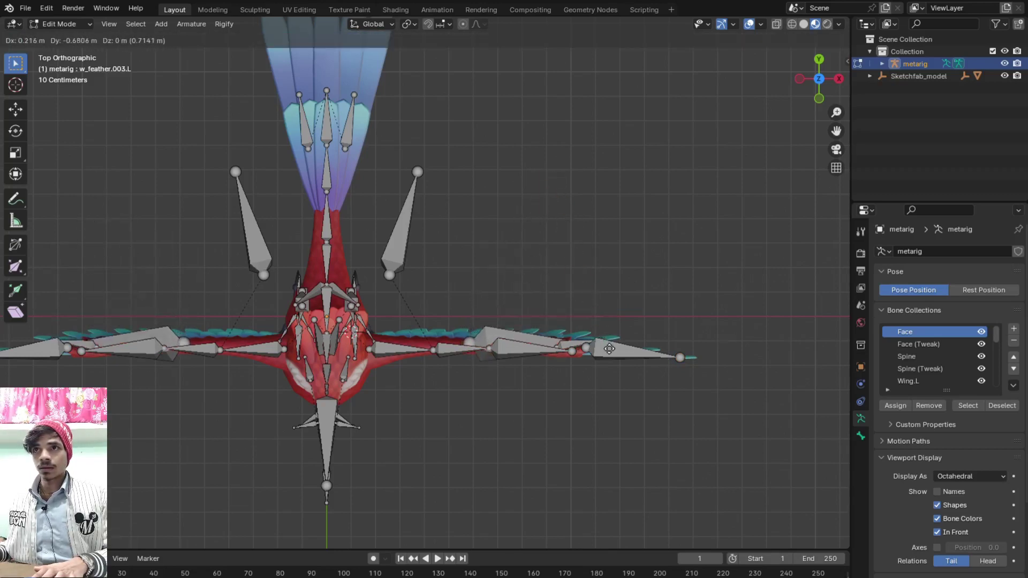
{"action": "left_click", "coordinate": [588, 340]}
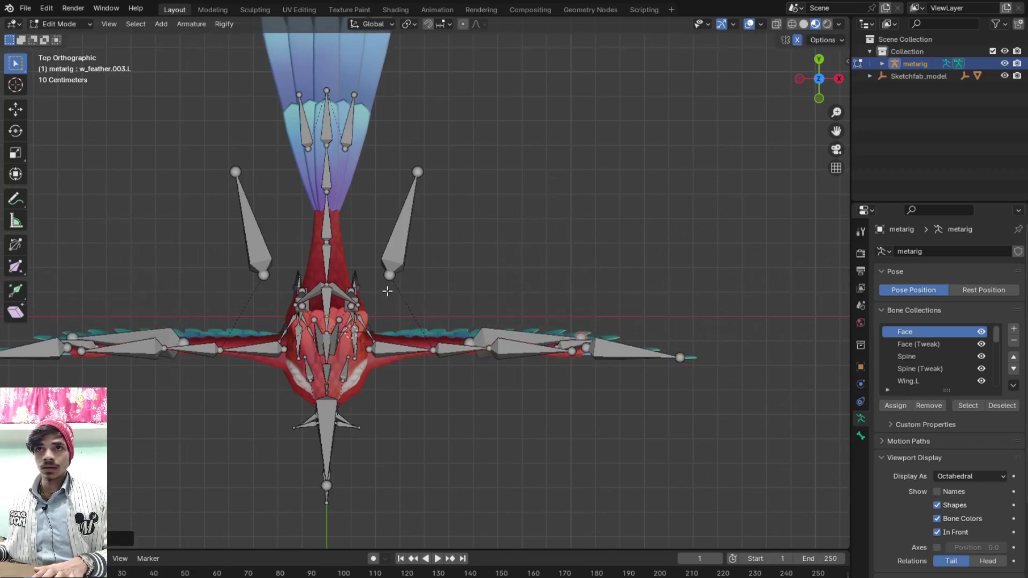
{"action": "key", "text": "g"}
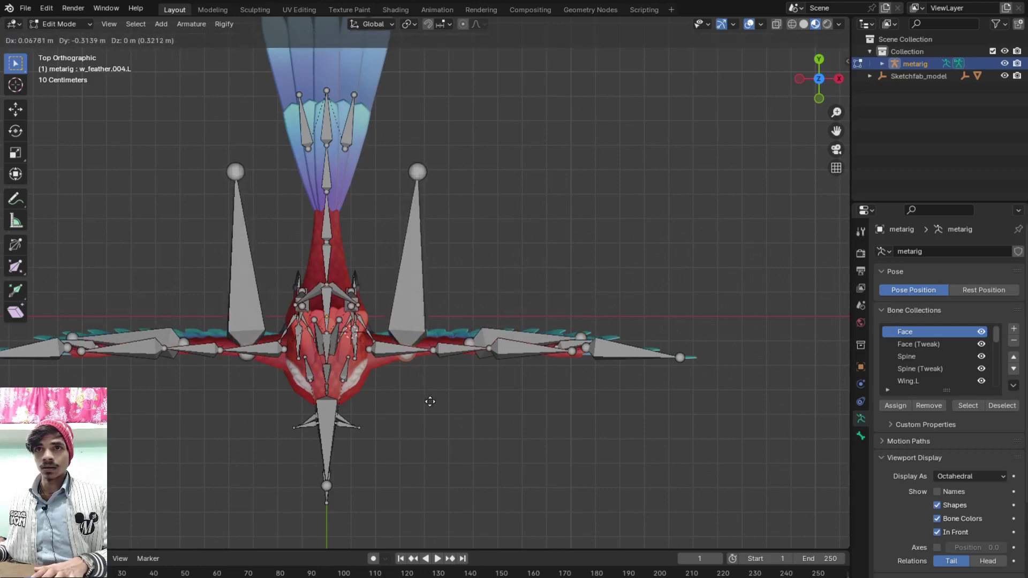
{"action": "left_click", "coordinate": [416, 395]}
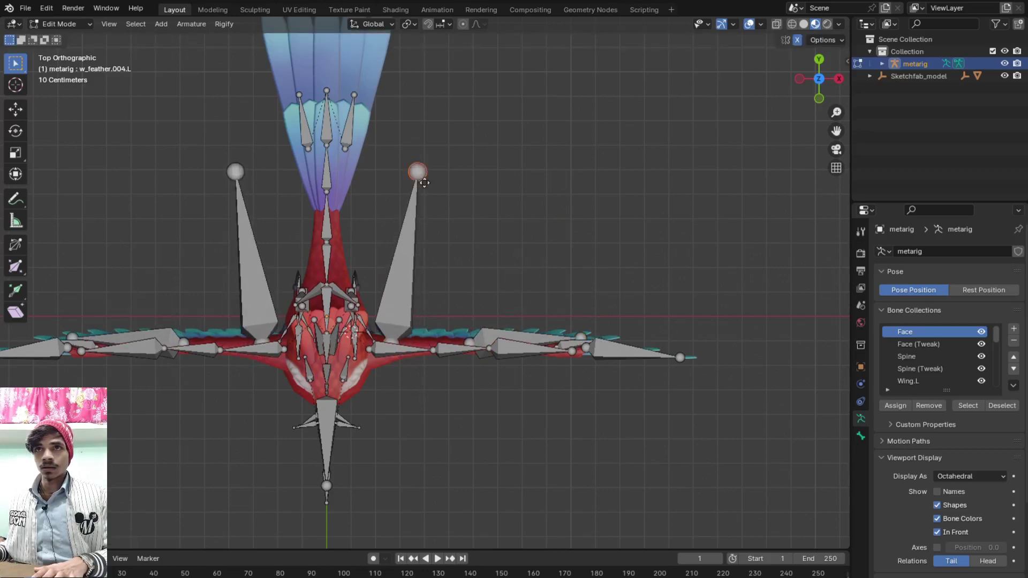
{"action": "key", "text": "g"}
{"action": "left_click", "coordinate": [432, 351]}
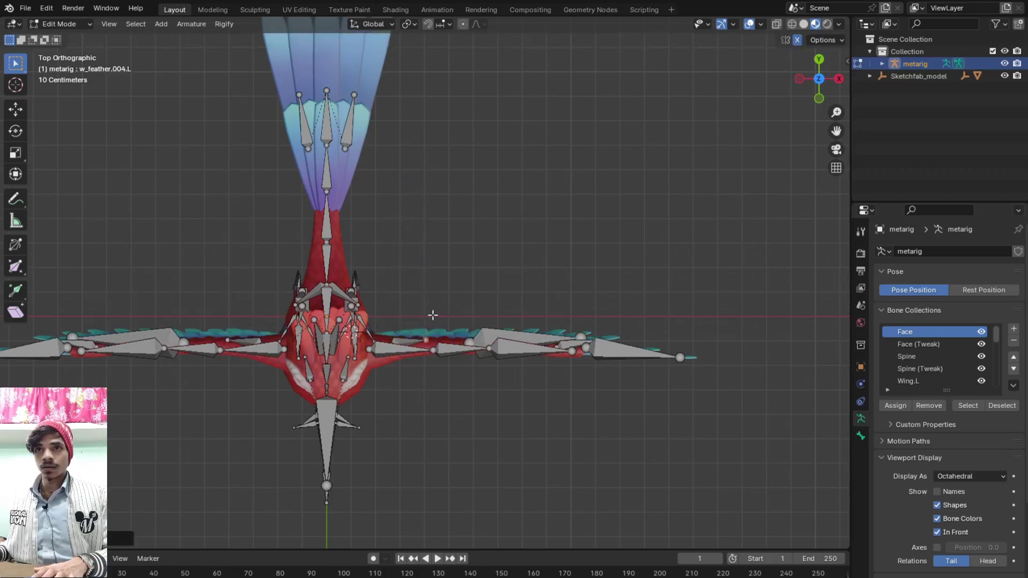
{"action": "key", "text": "KP_1"}
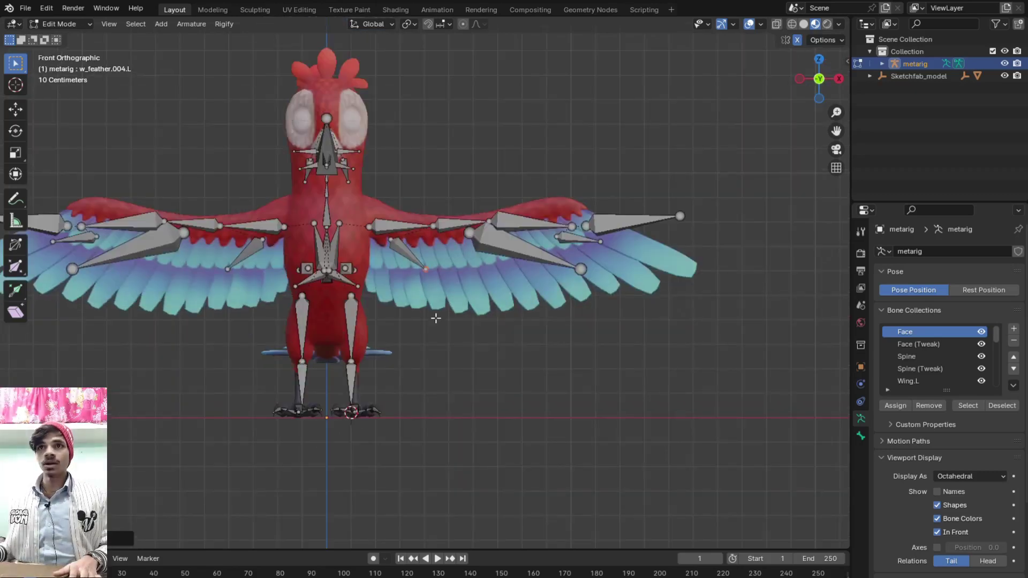
Angle the first two feather-bone tips down onto the wing feathers
{"action": "scroll", "coordinate": [435, 316], "scroll_direction": "up", "scroll_amount": 5}
{"action": "key", "text": "g"}
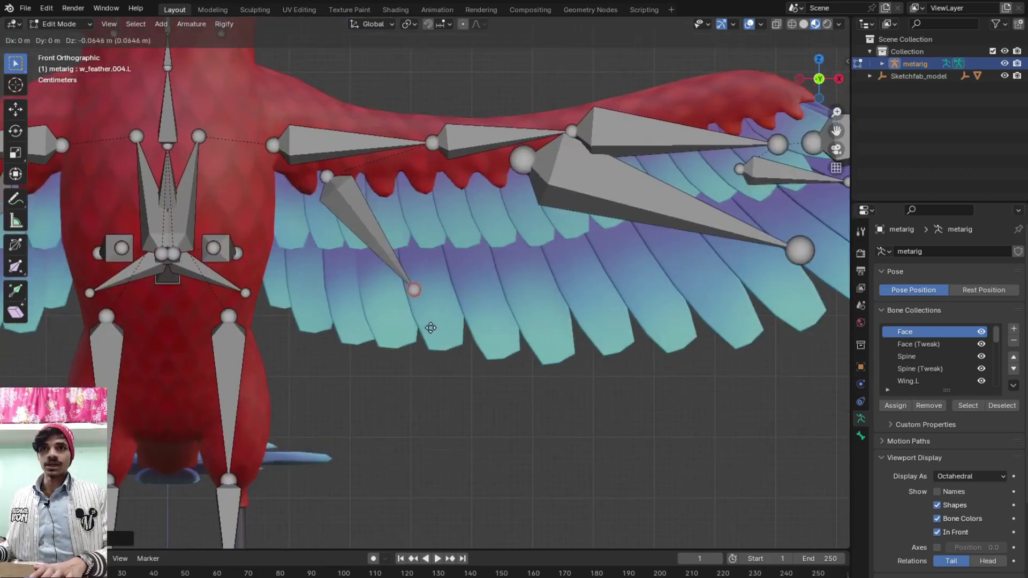
{"action": "left_click", "coordinate": [425, 353]}
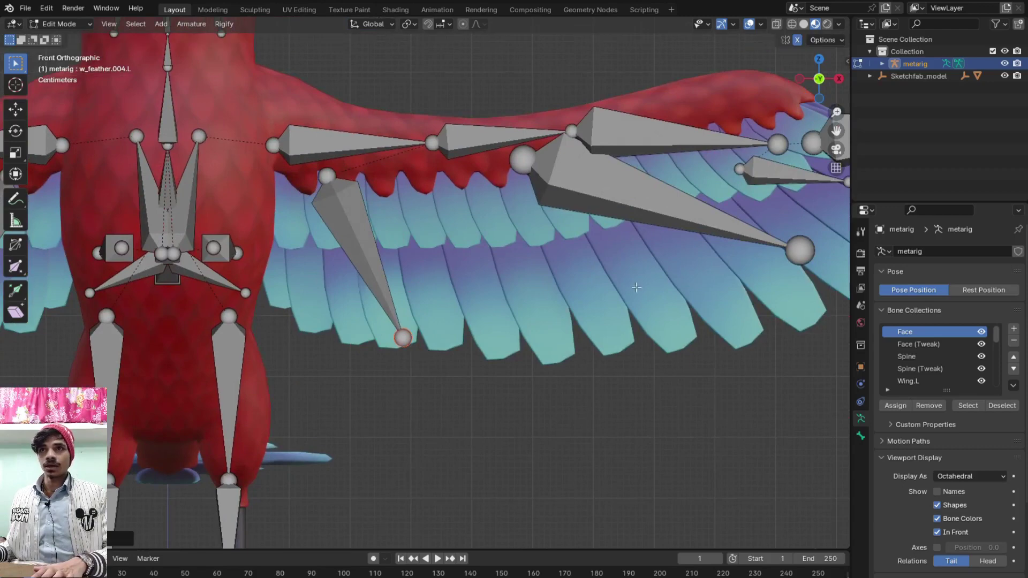
{"action": "key", "text": "g"}
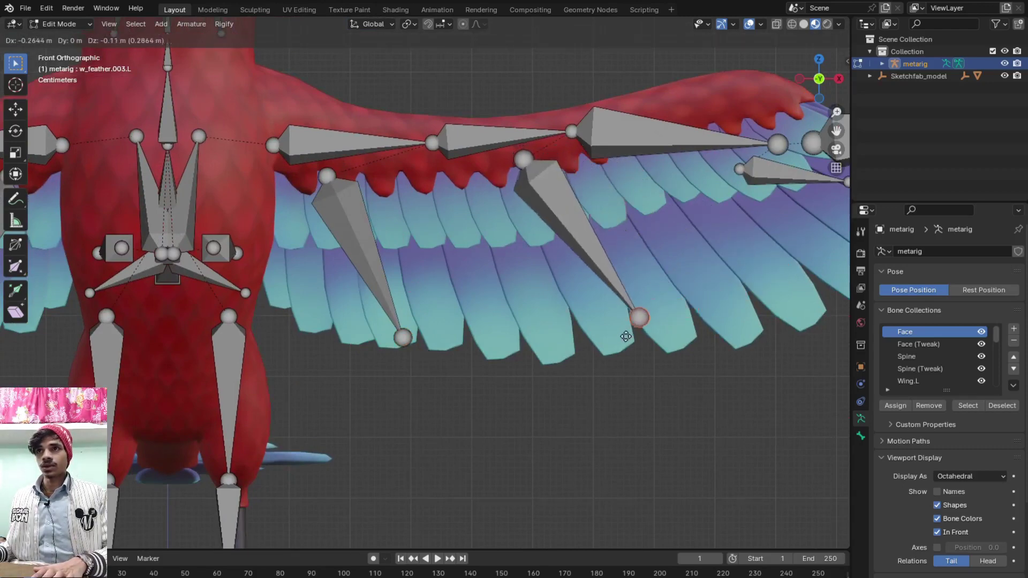
{"action": "left_click", "coordinate": [619, 346]}
{"action": "scroll", "coordinate": [619, 345], "scroll_direction": "down", "scroll_amount": 5}
{"action": "scroll", "coordinate": [494, 243], "scroll_direction": "up", "scroll_amount": 4}
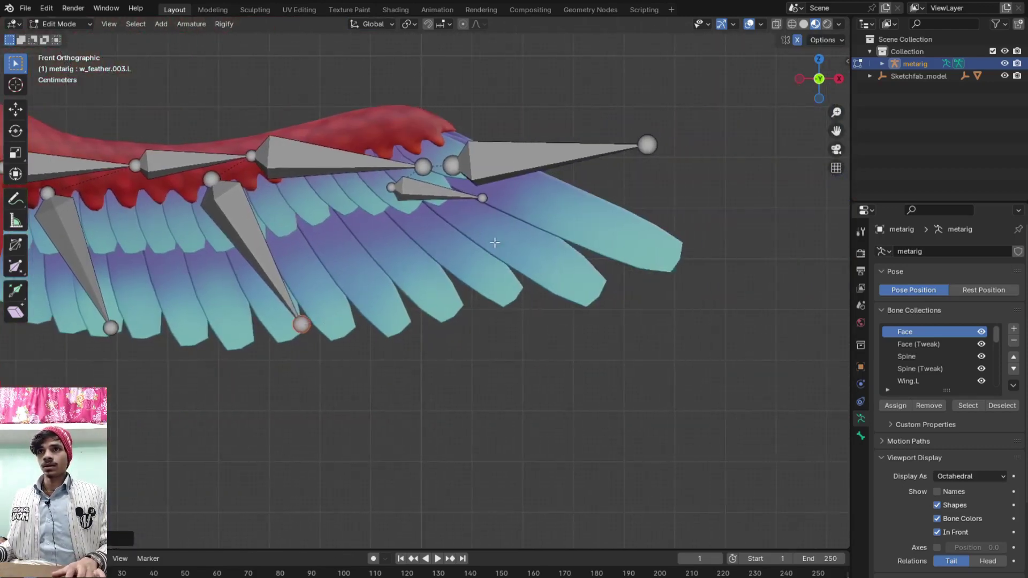
Lower the outer feather-bone tip onto the feathers and orbit to review the spread wing
{"action": "key", "text": "g"}
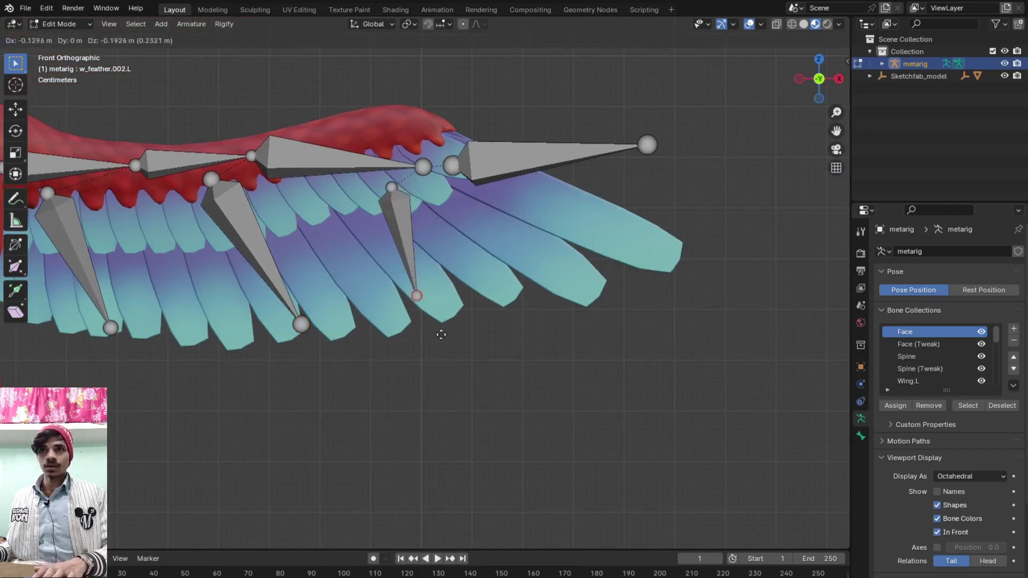
{"action": "left_click", "coordinate": [510, 329]}
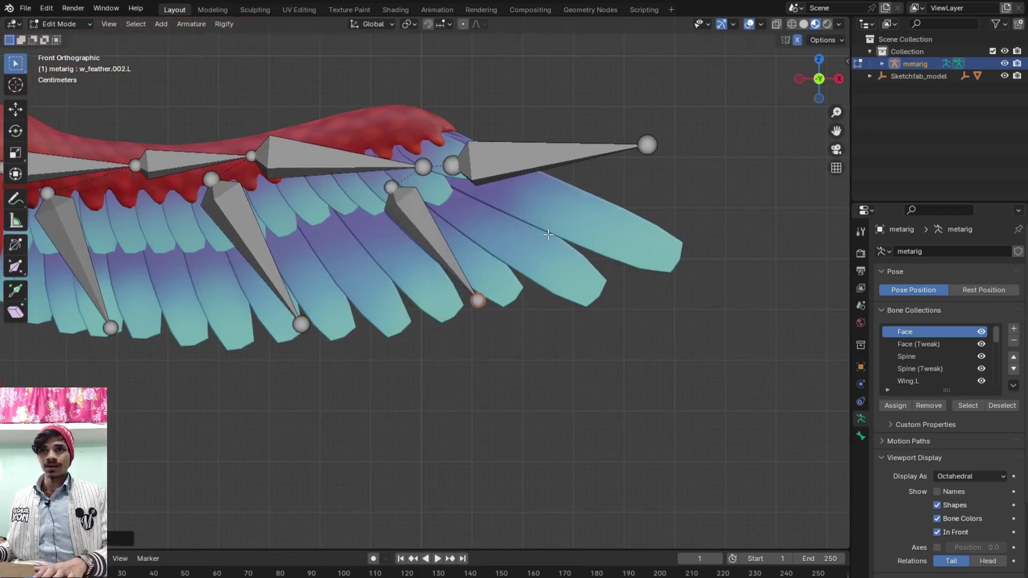
{"action": "mouse_move", "coordinate": [648, 142]}
{"action": "left_mouse_down"}
{"action": "mouse_move", "coordinate": [721, 229]}
{"action": "mouse_move", "coordinate": [656, 240]}
{"action": "left_mouse_up"}
{"action": "mouse_move", "coordinate": [656, 241]}
{"action": "middle_mouse_down"}
{"action": "mouse_move", "coordinate": [517, 273]}
{"action": "mouse_move", "coordinate": [551, 337]}
{"action": "mouse_move", "coordinate": [636, 328]}
{"action": "mouse_move", "coordinate": [625, 301]}
{"action": "middle_mouse_up"}
{"action": "mouse_move", "coordinate": [525, 307]}
{"action": "middle_mouse_down"}
{"action": "mouse_move", "coordinate": [588, 374]}
{"action": "mouse_move", "coordinate": [382, 276]}
{"action": "mouse_move", "coordinate": [470, 320]}
{"action": "mouse_move", "coordinate": [415, 360]}
{"action": "mouse_move", "coordinate": [543, 342]}
{"action": "middle_mouse_up"}
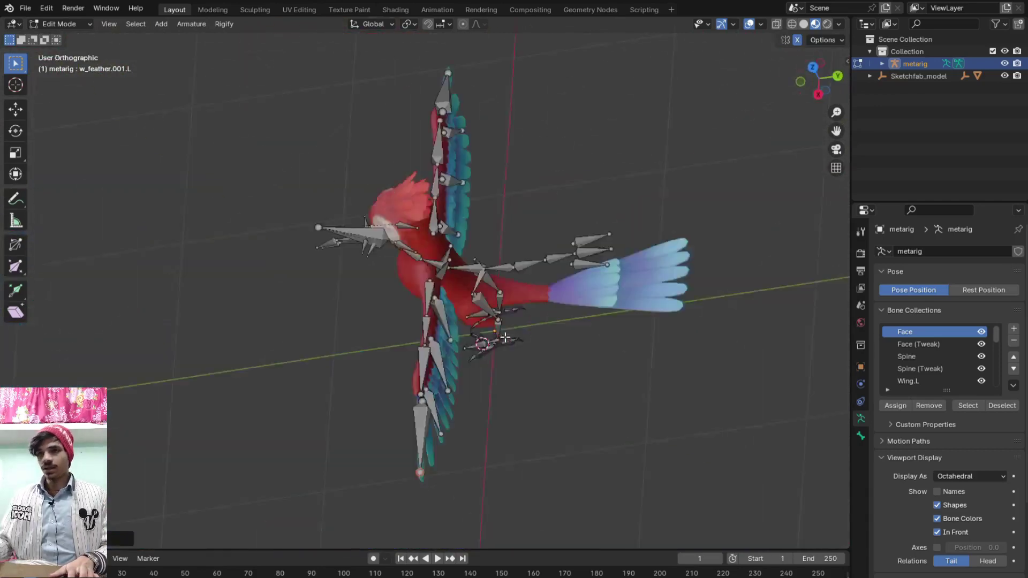
In top view, box-select the three tail bone tips and disable X-Axis Mirror
{"action": "key", "text": "KP_7"}
{"action": "scroll", "coordinate": [479, 218], "scroll_direction": "up", "scroll_amount": 4}
{"action": "middle_click_drag", "start_coordinate": [479, 218], "coordinate": [426, 35], "text": "shift"}
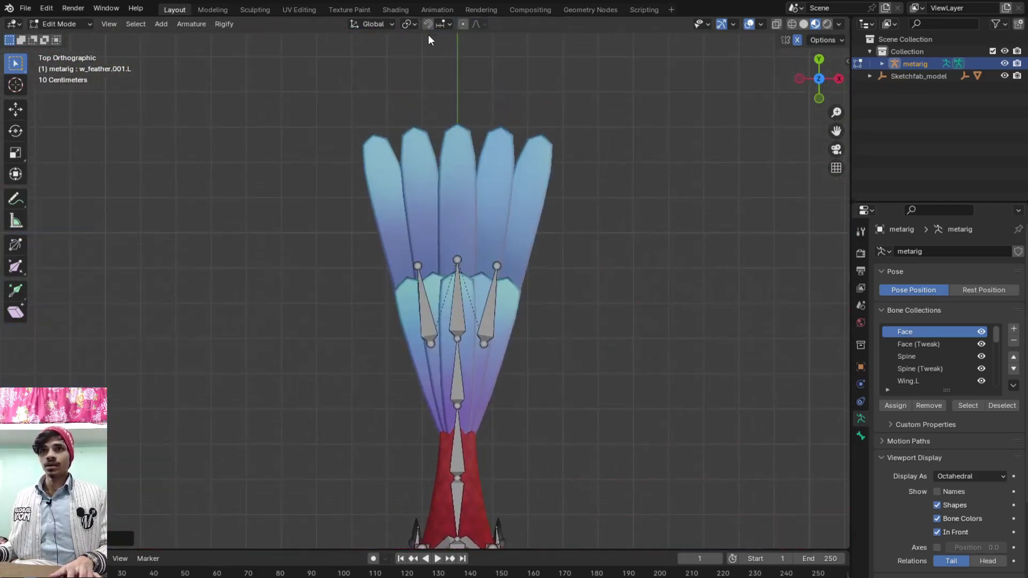
{"action": "left_click_drag", "start_coordinate": [368, 216], "coordinate": [536, 278]}
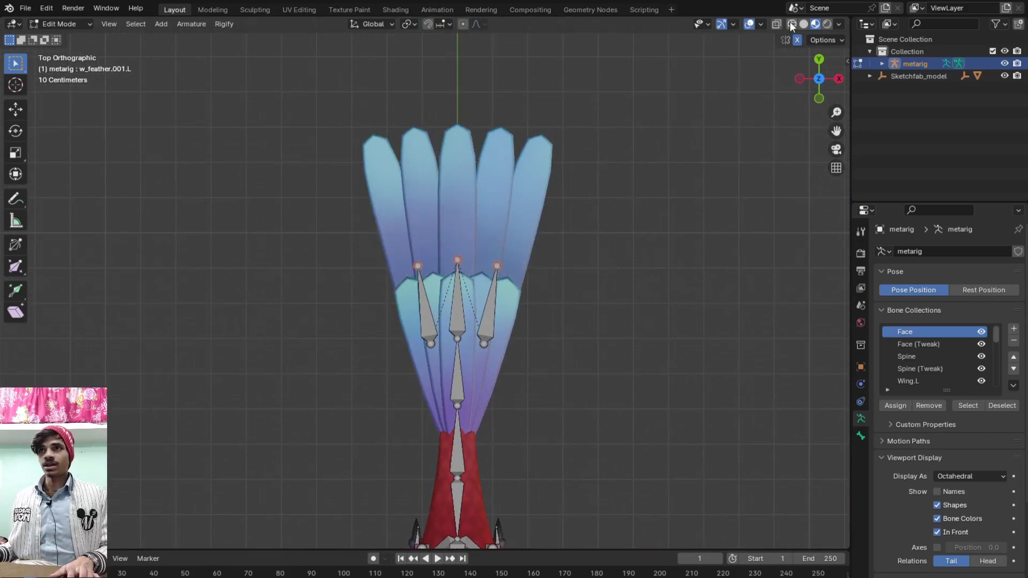
{"action": "left_click", "coordinate": [798, 40]}
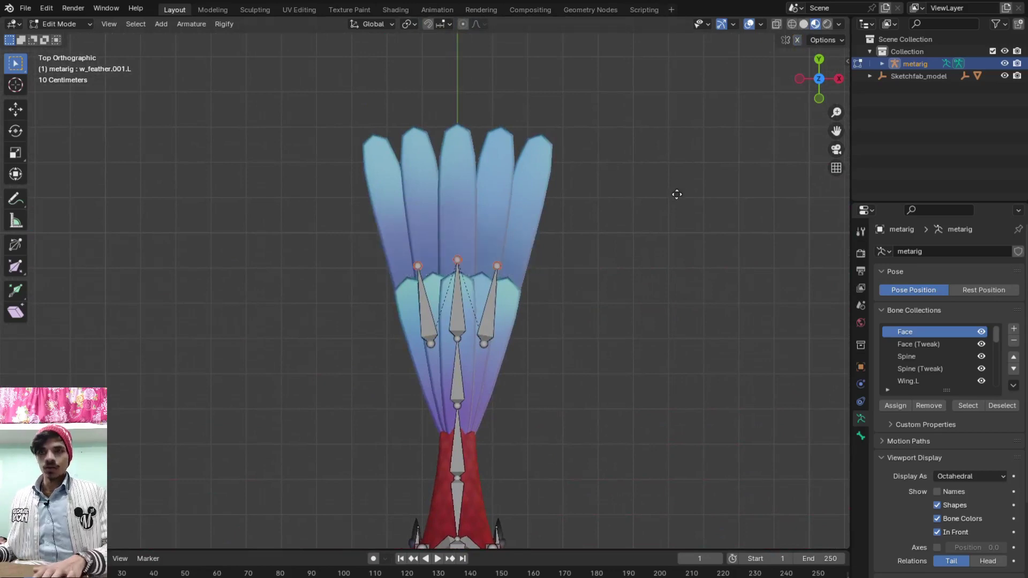
Move the tail bone tips along Y to the feather ends and scale them apart
{"action": "key", "text": "g"}
{"action": "key", "text": "y"}
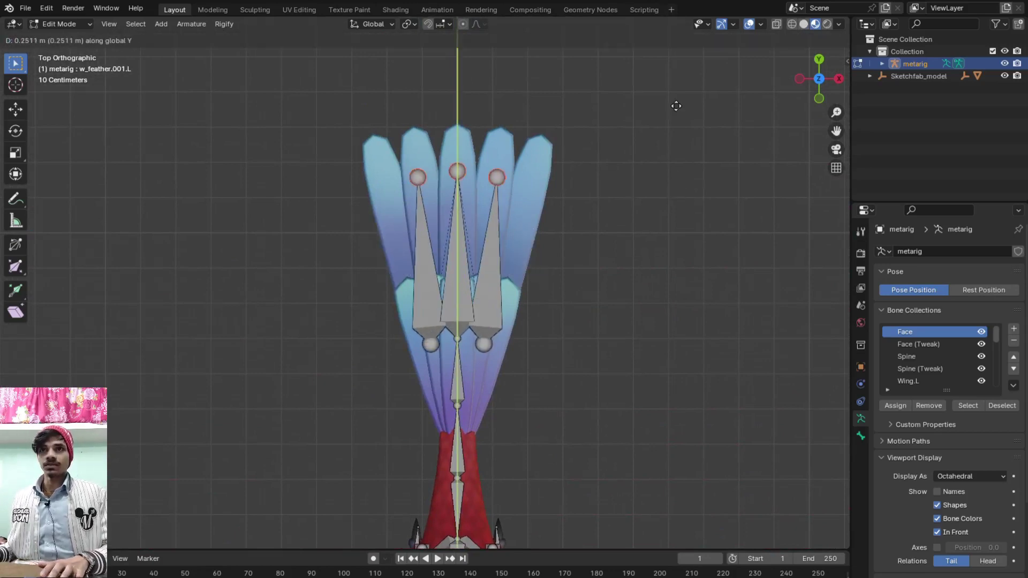
{"action": "left_click", "coordinate": [684, 69]}
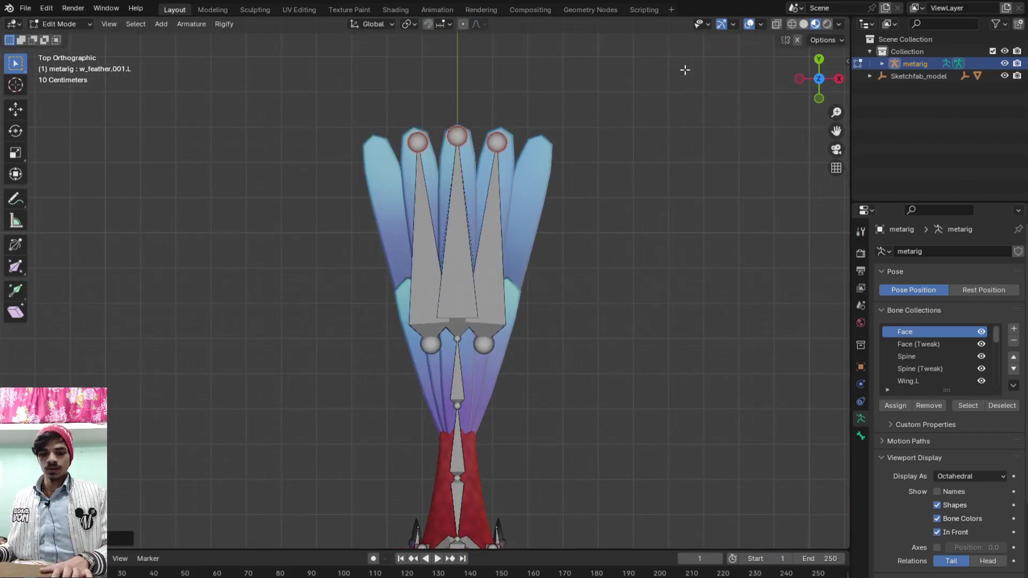
{"action": "key", "text": "s"}
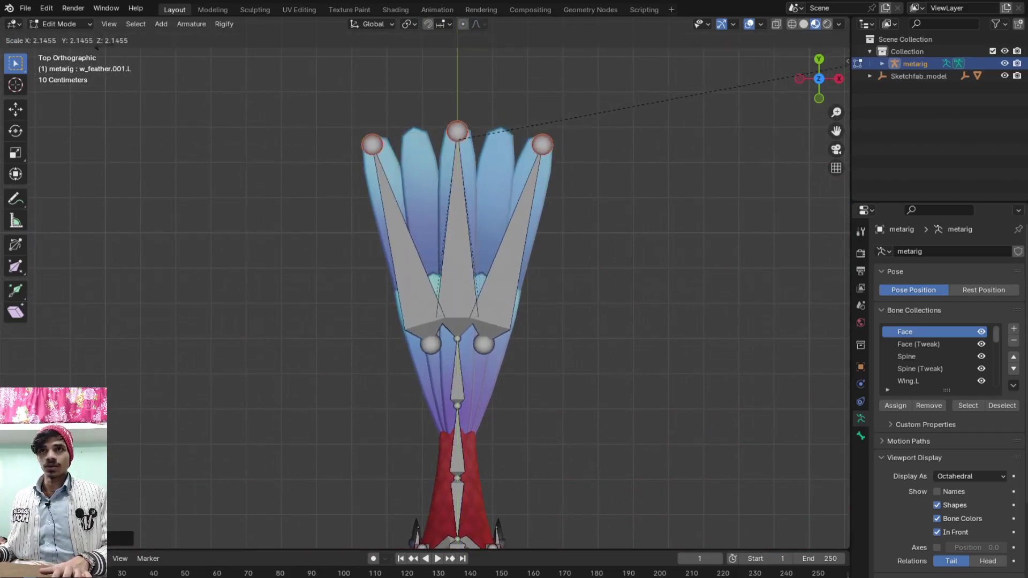
{"action": "left_click", "coordinate": [97, 47]}
{"action": "scroll", "coordinate": [437, 316], "scroll_direction": "down", "scroll_amount": 3}
{"action": "middle_click_drag", "start_coordinate": [457, 351], "coordinate": [448, 287], "text": "shift"}
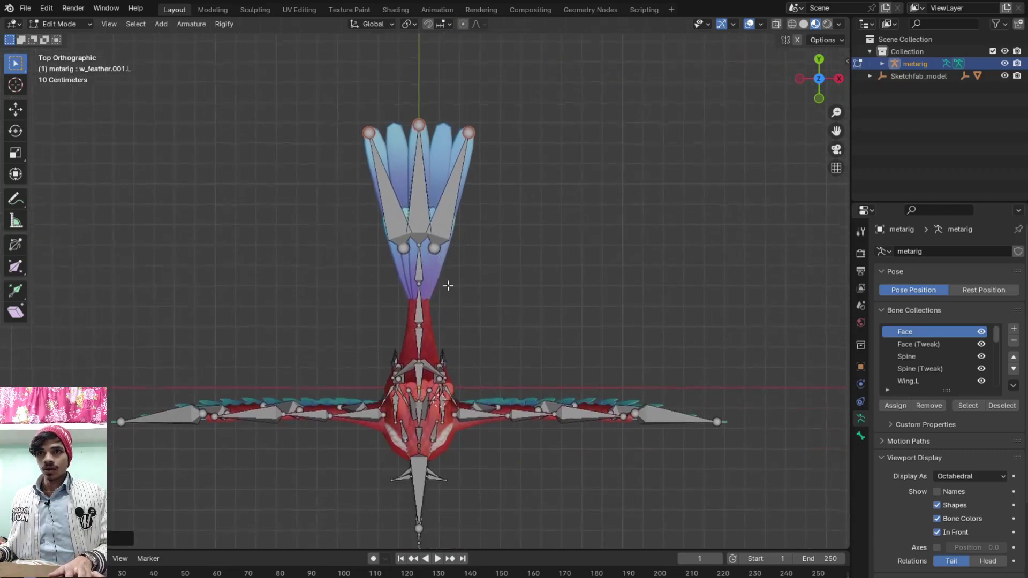
In side view, lower the long bone above the tail onto the tail feathers
{"action": "key", "text": "KP_3"}
{"action": "scroll", "coordinate": [453, 291], "scroll_direction": "up", "scroll_amount": 5}
{"action": "scroll", "coordinate": [350, 293], "scroll_direction": "down", "scroll_amount": 2}
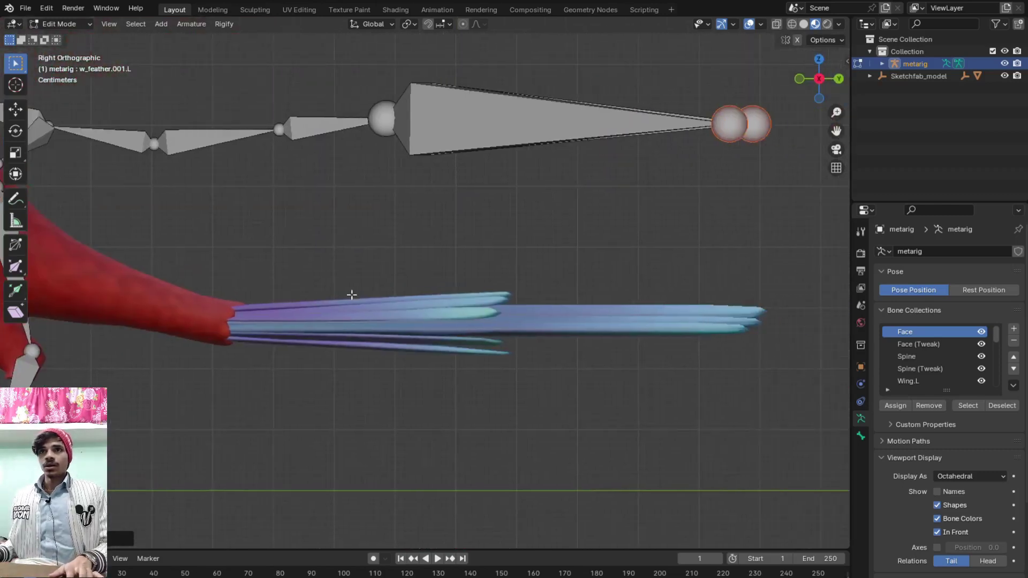
{"action": "scroll", "coordinate": [392, 154], "scroll_direction": "down", "scroll_amount": 3}
{"action": "left_click_drag", "start_coordinate": [374, 132], "coordinate": [617, 266]}
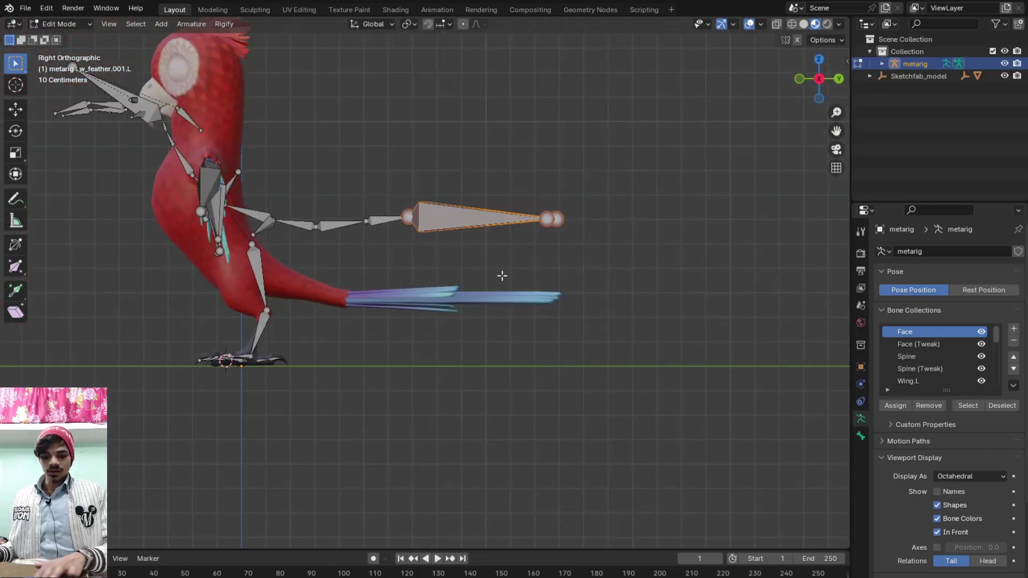
{"action": "key", "text": "g"}
{"action": "left_click", "coordinate": [515, 355]}
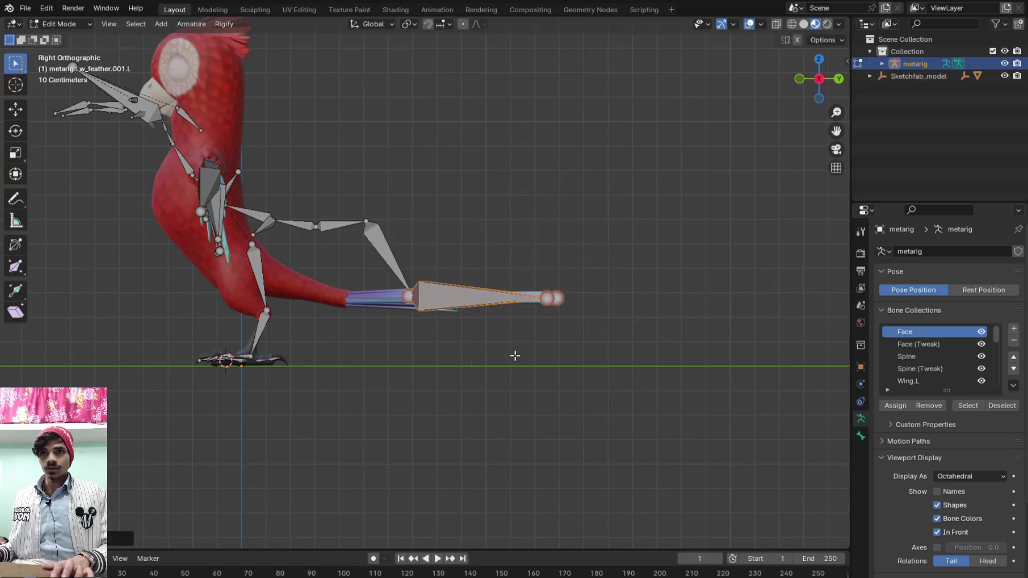
Move a wing joint straight down on Z, then left and lower into the body
{"action": "left_click", "coordinate": [369, 223]}
{"action": "key", "text": "g"}
{"action": "key", "text": "z"}
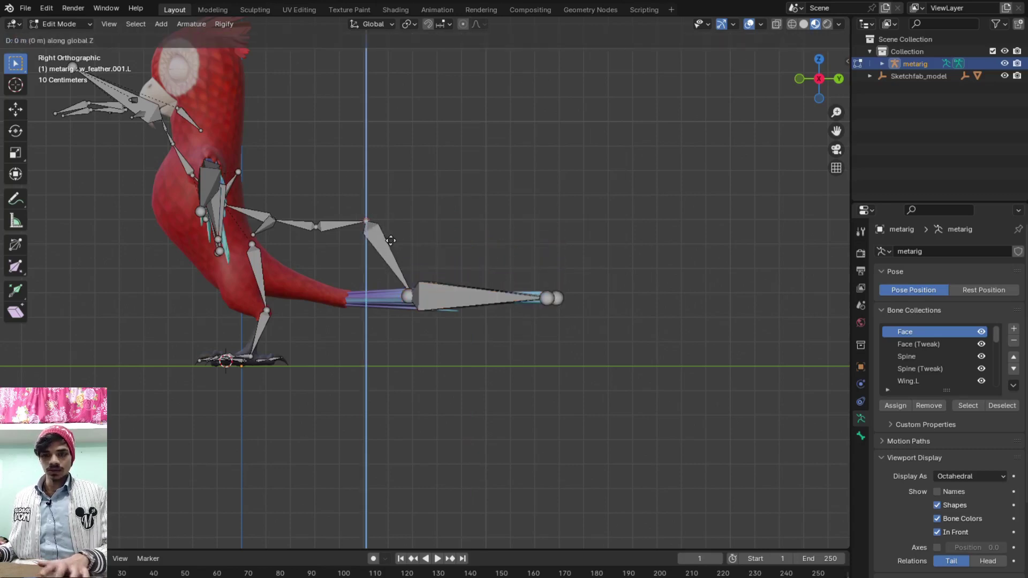
{"action": "left_click", "coordinate": [395, 318]}
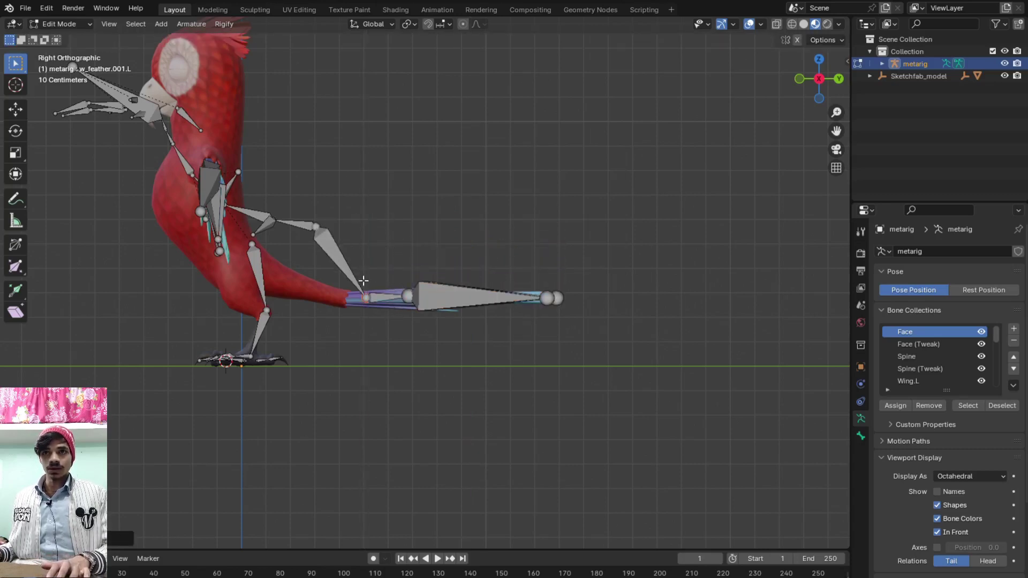
{"action": "scroll", "coordinate": [365, 296], "scroll_direction": "up", "scroll_amount": 4}
{"action": "key", "text": "g"}
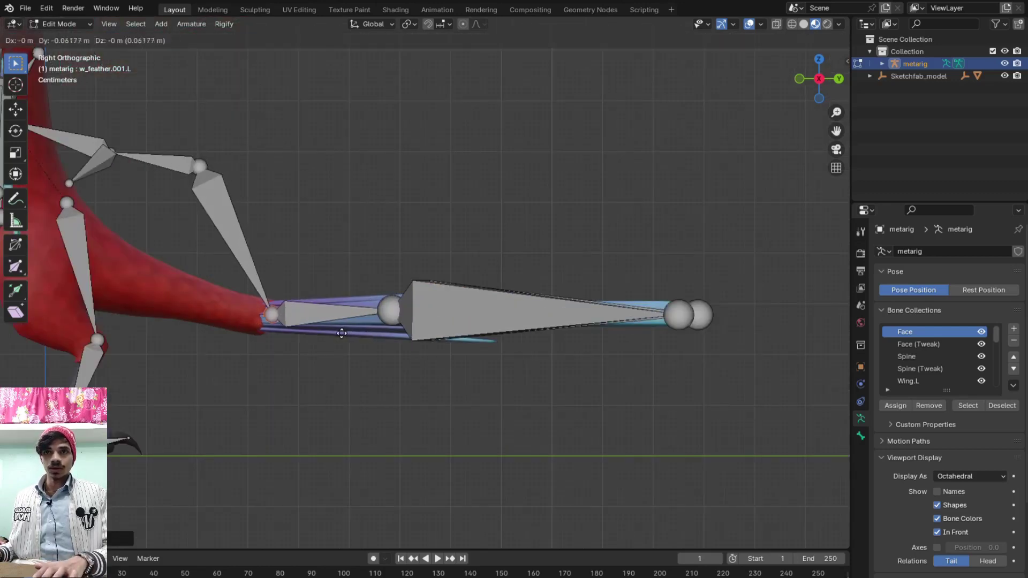
{"action": "left_click", "coordinate": [335, 332]}
{"action": "middle_click_drag", "start_coordinate": [271, 280], "coordinate": [243, 204], "text": "shift"}
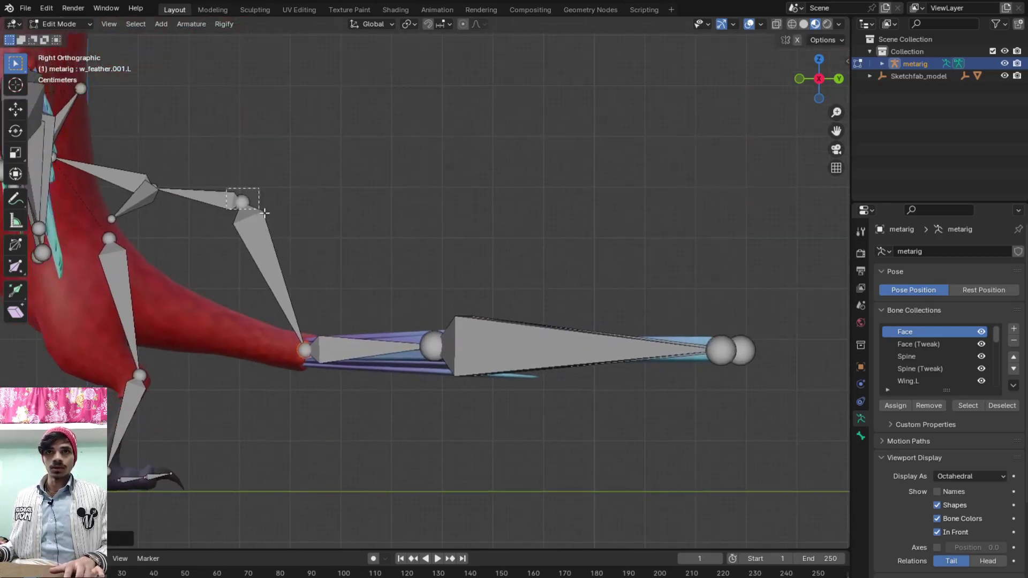
{"action": "left_click", "coordinate": [227, 338]}
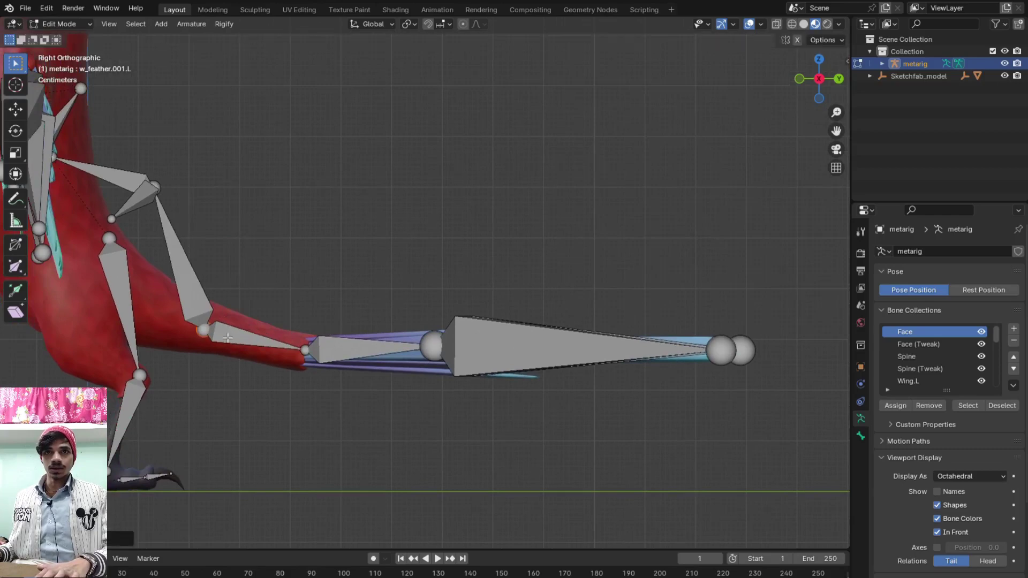
Tuck the elbow joint down-left inside the parrot's body
{"action": "scroll", "coordinate": [170, 266], "scroll_direction": "down", "scroll_amount": 3}
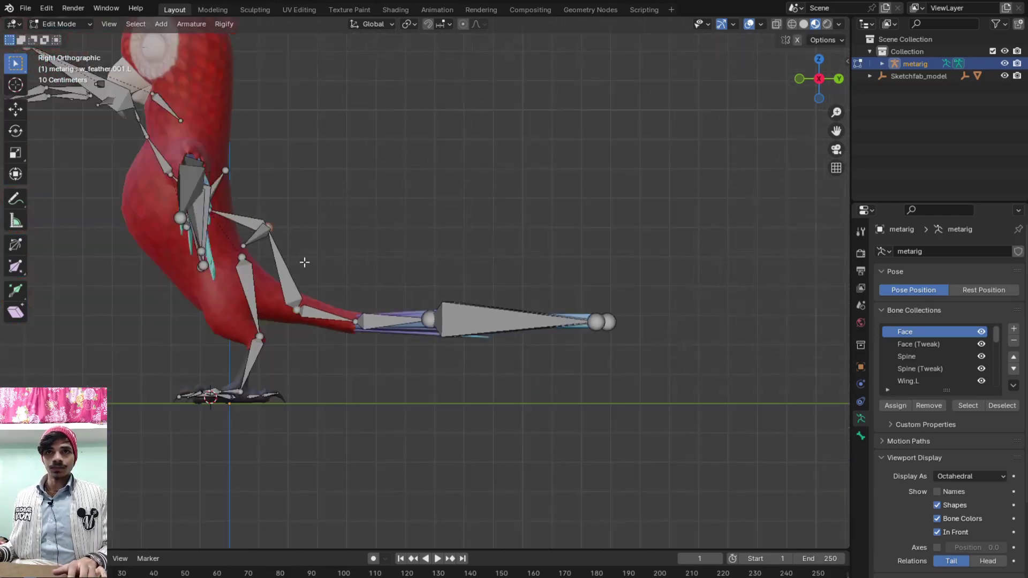
{"action": "scroll", "coordinate": [304, 261], "scroll_direction": "up", "scroll_amount": 2}
{"action": "scroll", "coordinate": [314, 264], "scroll_direction": "up", "scroll_amount": 2}
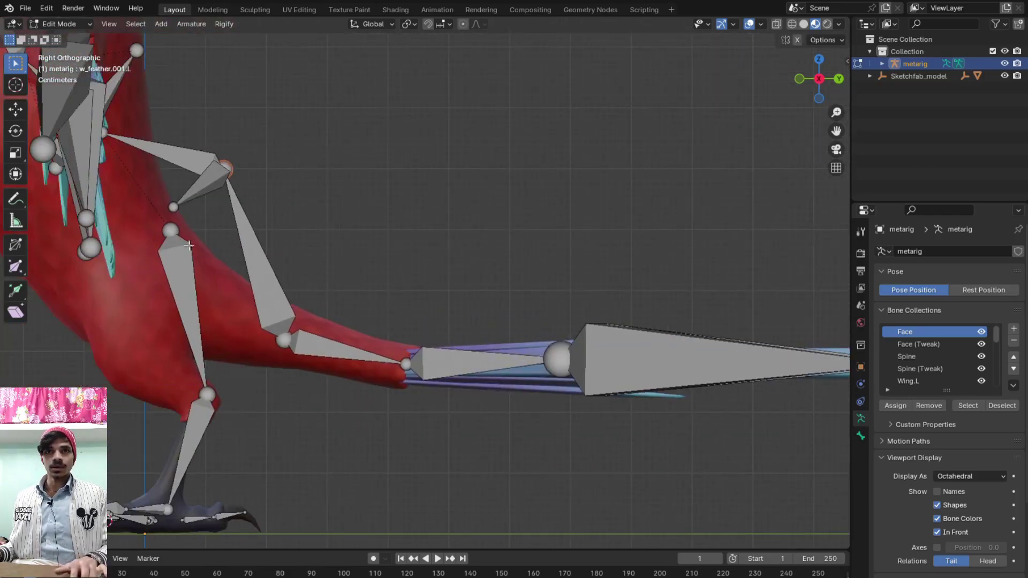
{"action": "key", "text": "g"}
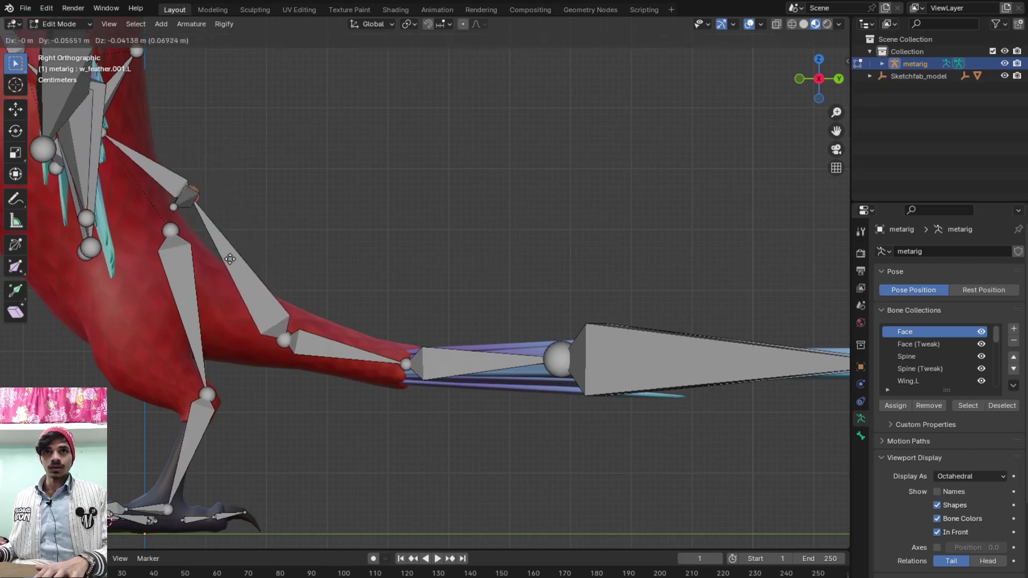
{"action": "right_click", "coordinate": [223, 246]}
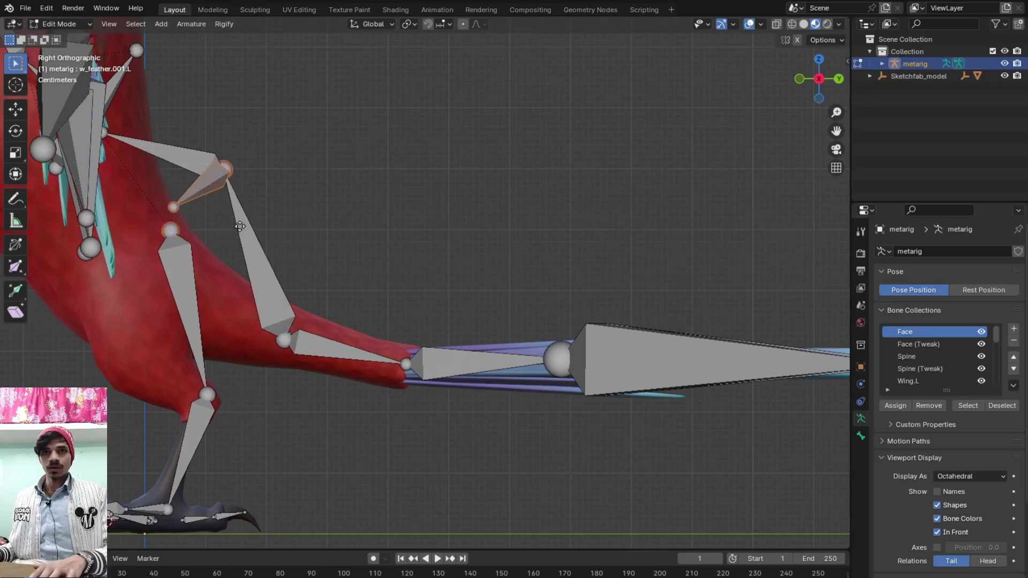
{"action": "key", "text": "g"}
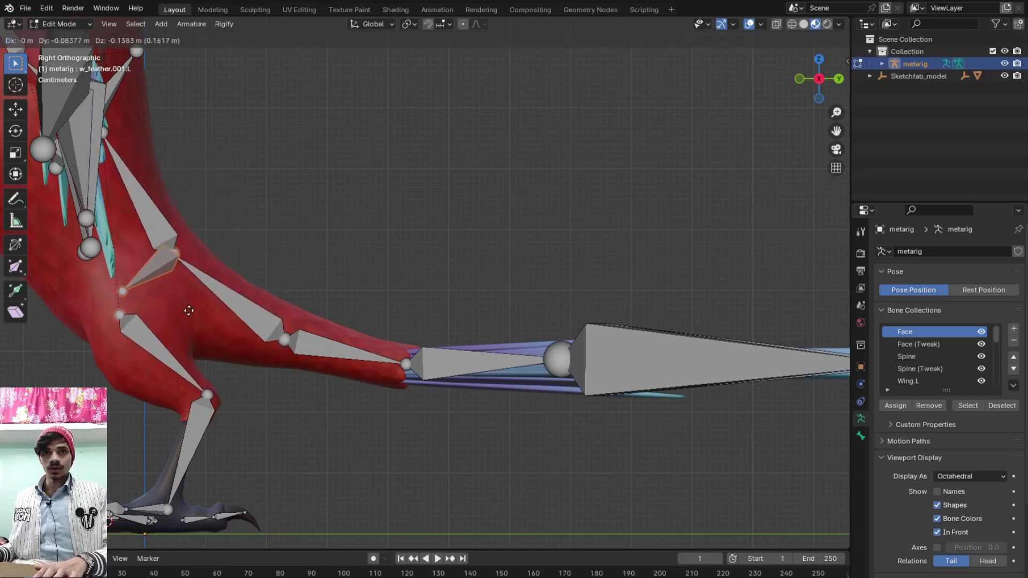
{"action": "left_click", "coordinate": [198, 311]}
Pan and orbit the view up to the parrot's neck and upper body
{"action": "scroll", "coordinate": [240, 276], "scroll_direction": "down", "scroll_amount": 4}
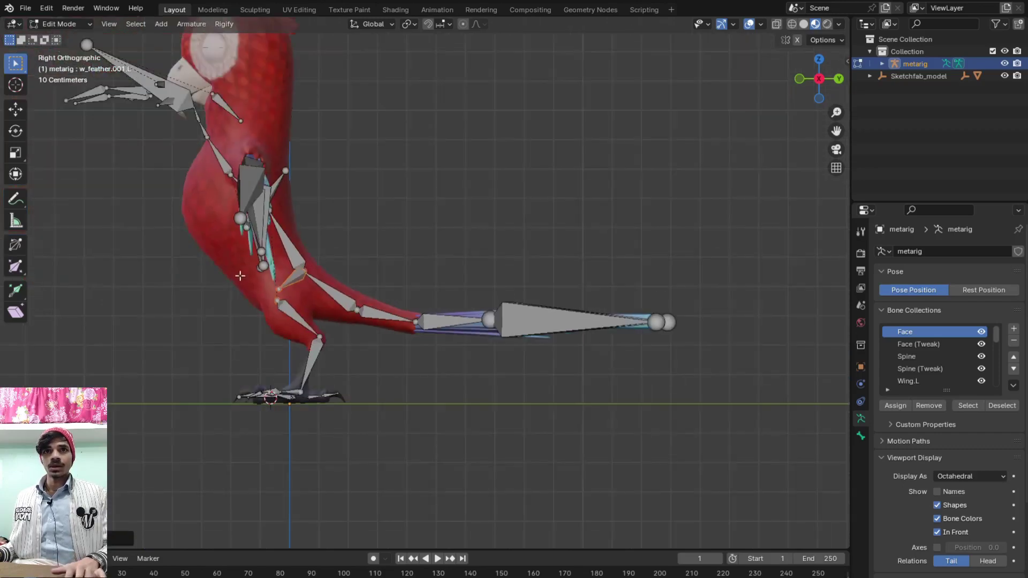
{"action": "middle_click_drag", "start_coordinate": [240, 276], "coordinate": [257, 374], "text": "shift"}
{"action": "middle_click_drag", "start_coordinate": [242, 259], "coordinate": [322, 313], "text": "shift"}
{"action": "scroll", "coordinate": [317, 312], "scroll_direction": "up", "scroll_amount": 5}
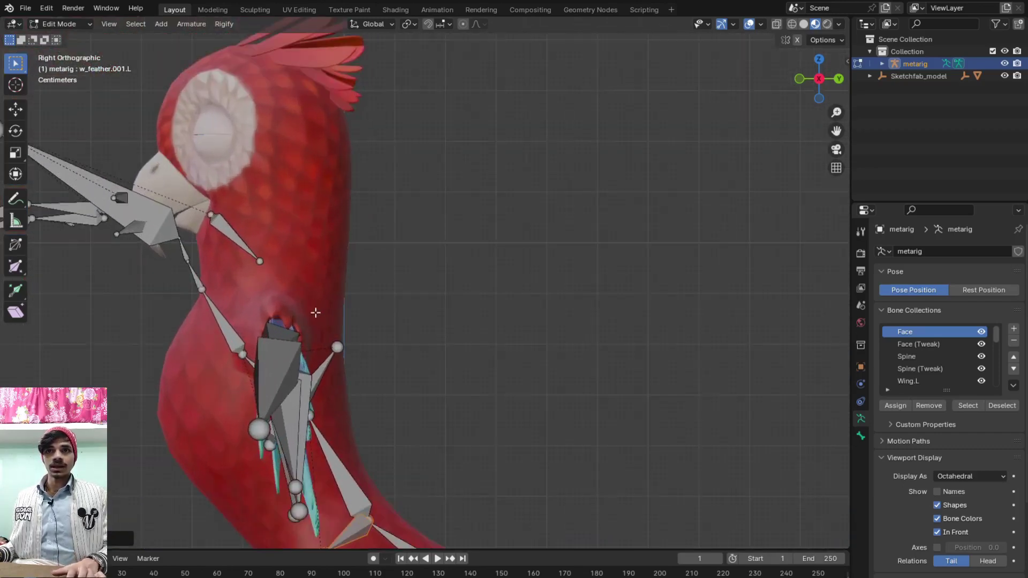
{"action": "mouse_move", "coordinate": [347, 278]}
{"action": "middle_mouse_down"}
{"action": "mouse_move", "coordinate": [319, 237]}
{"action": "mouse_move", "coordinate": [354, 321]}
{"action": "middle_mouse_up"}
{"action": "scroll", "coordinate": [353, 321], "scroll_direction": "up", "scroll_amount": 4}
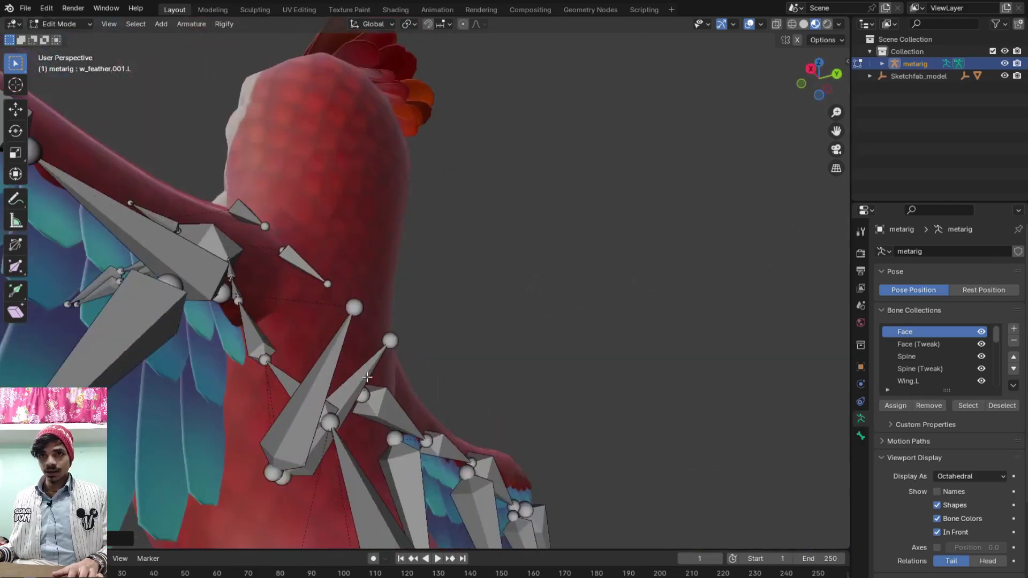
{"action": "scroll", "coordinate": [376, 411], "scroll_direction": "up", "scroll_amount": 2}
Select the spine bone at the neck base and try moving it, cancelling the move
{"action": "left_click", "coordinate": [376, 425]}
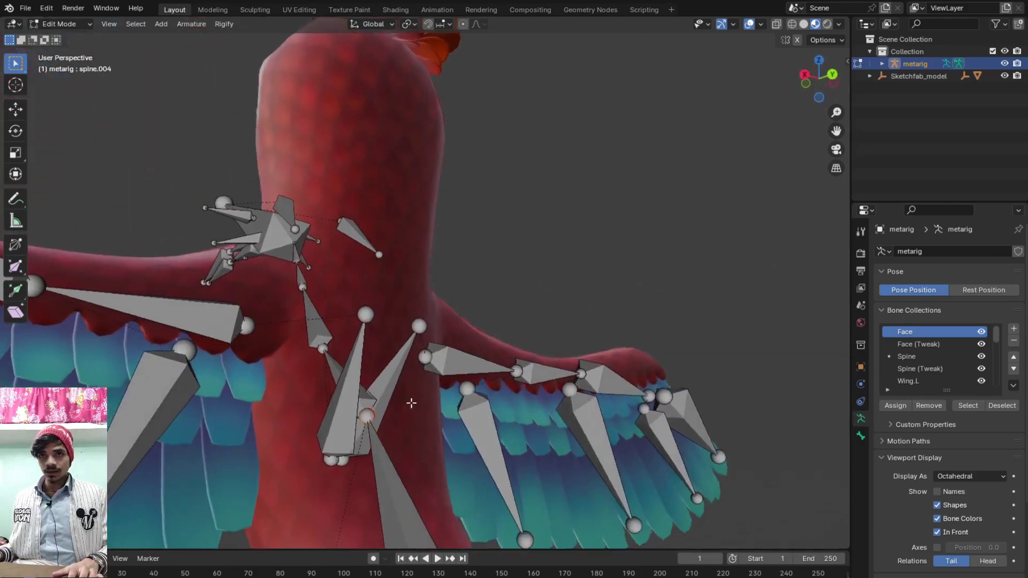
{"action": "middle_click_drag", "start_coordinate": [376, 425], "coordinate": [410, 401]}
{"action": "key", "text": "KP_3"}
{"action": "scroll", "coordinate": [370, 431], "scroll_direction": "down", "scroll_amount": 3}
{"action": "middle_click_drag", "start_coordinate": [371, 431], "coordinate": [355, 369], "text": "shift"}
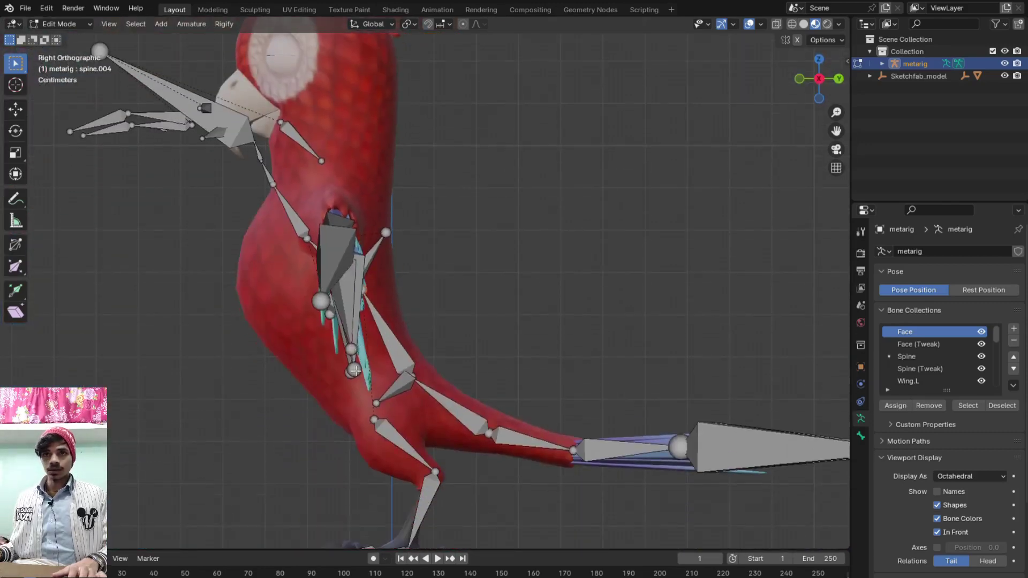
{"action": "key", "text": "g"}
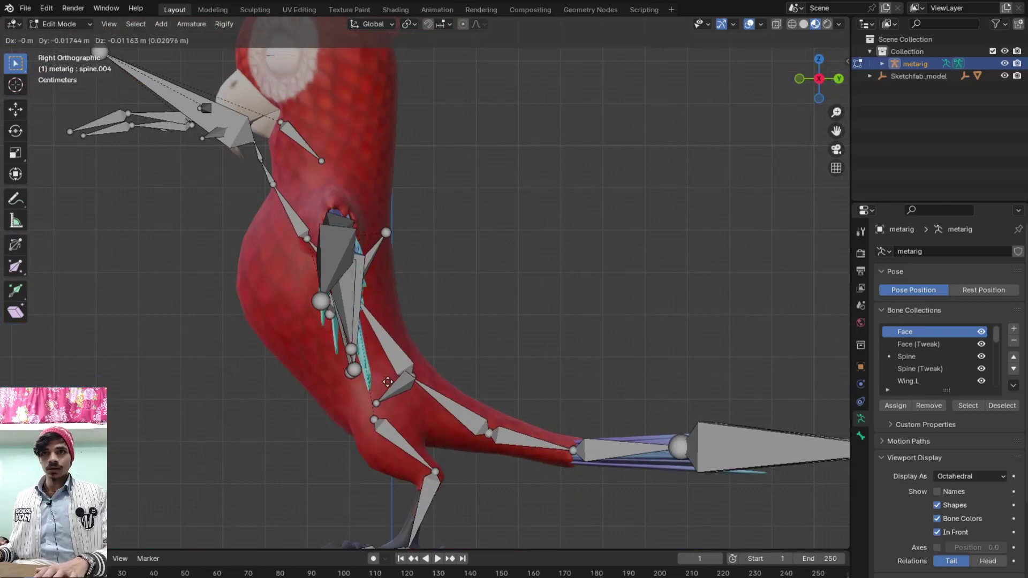
{"action": "right_click", "coordinate": [386, 381]}
Extend the head bone's end up to the parrot's crown
{"action": "middle_click_drag", "start_coordinate": [220, 122], "coordinate": [271, 266], "text": "shift"}
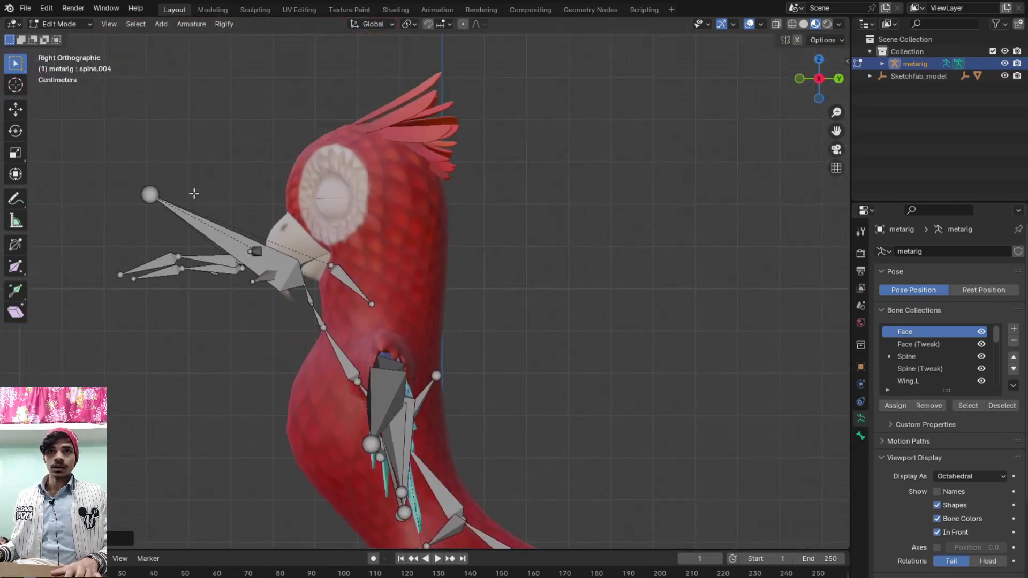
{"action": "scroll", "coordinate": [183, 200], "scroll_direction": "up", "scroll_amount": 4}
{"action": "middle_click_drag", "start_coordinate": [229, 204], "coordinate": [319, 316], "text": "shift"}
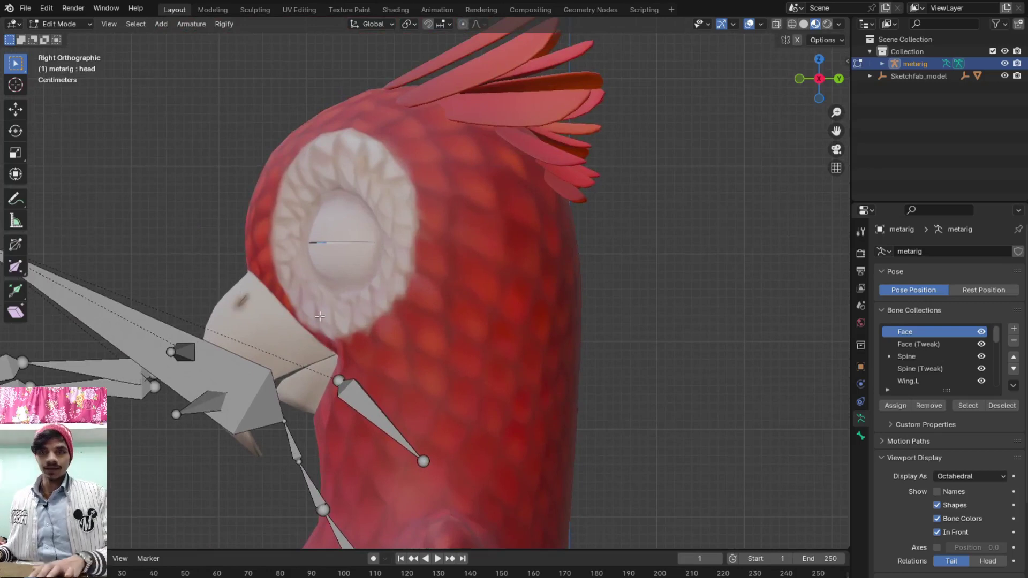
{"action": "key", "text": "g"}
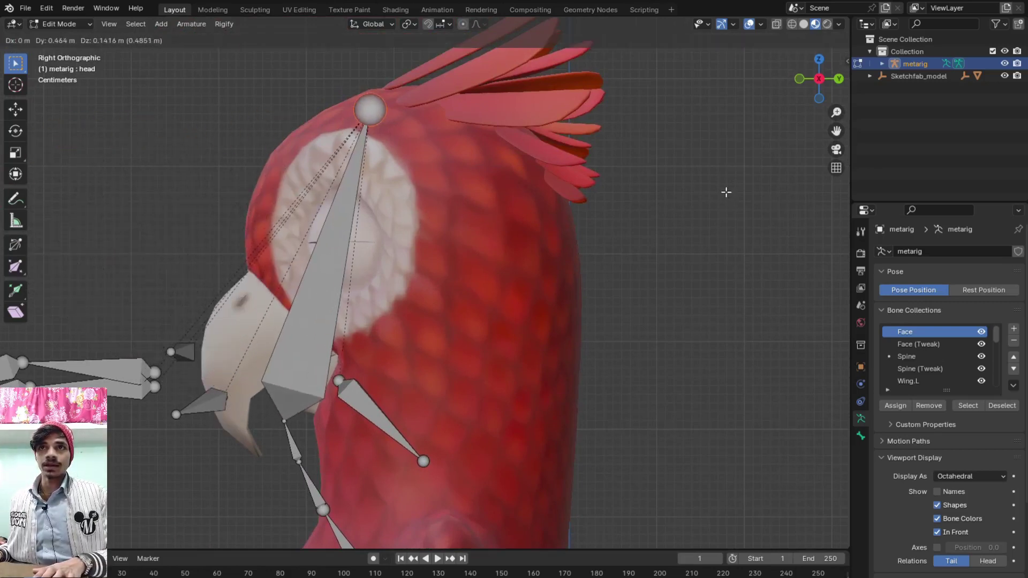
{"action": "left_click", "coordinate": [726, 192]}
{"action": "scroll", "coordinate": [383, 391], "scroll_direction": "down", "scroll_amount": 3}
{"action": "scroll", "coordinate": [349, 388], "scroll_direction": "up", "scroll_amount": 3}
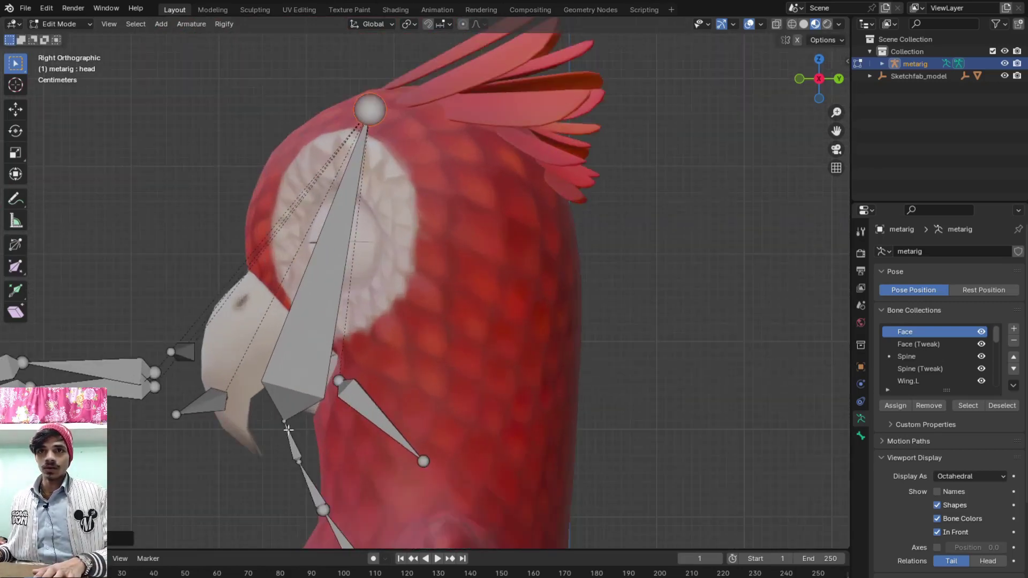
Place neck joints behind the eye and below the beak
{"action": "key", "text": "g"}
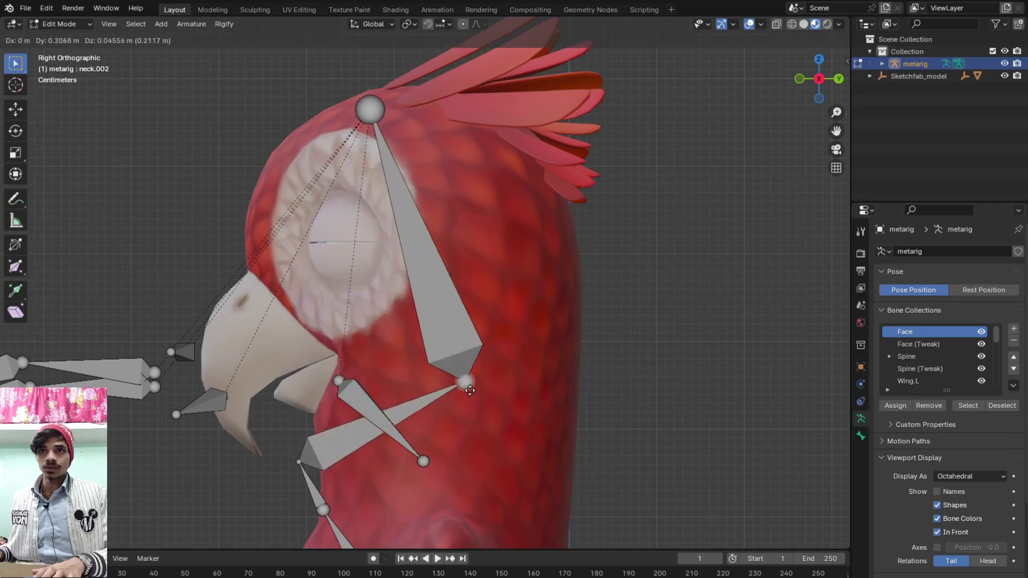
{"action": "left_click", "coordinate": [467, 388]}
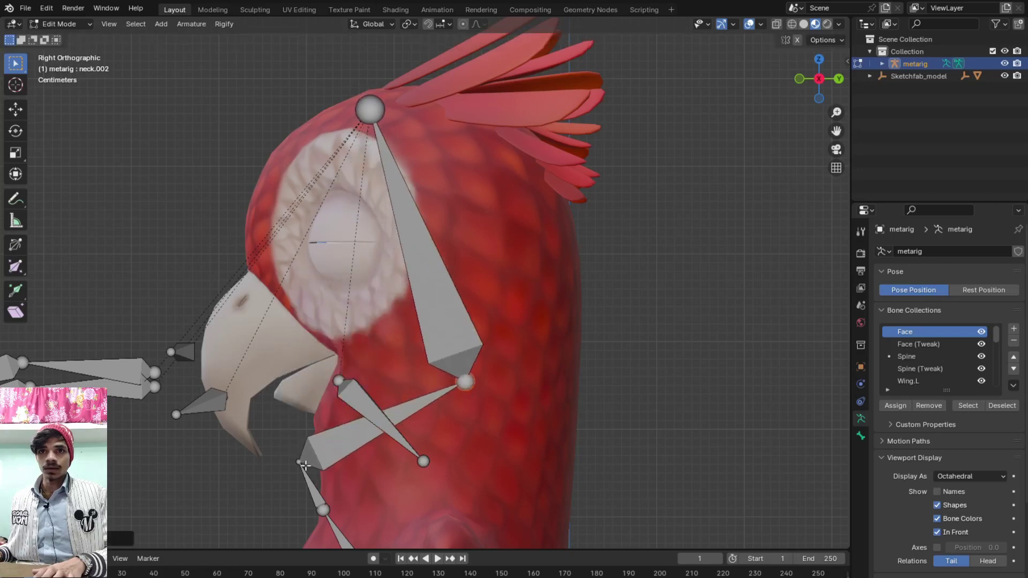
{"action": "left_click", "coordinate": [298, 461]}
{"action": "key", "text": "g"}
{"action": "left_click", "coordinate": [344, 442]}
Align the remaining neck joints onto the neck line and check them from front view
{"action": "scroll", "coordinate": [455, 418], "scroll_direction": "down", "scroll_amount": 2}
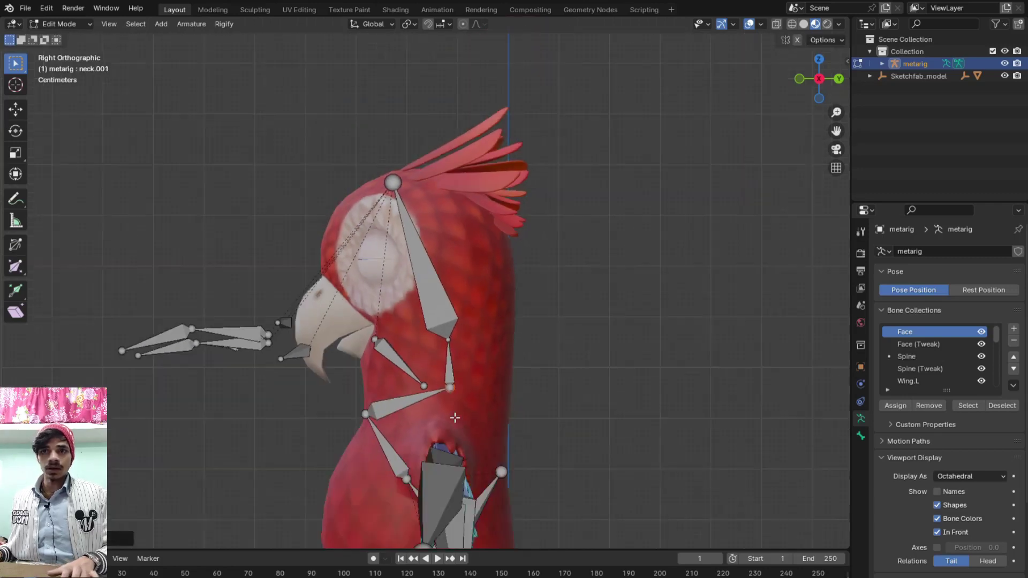
{"action": "scroll", "coordinate": [455, 418], "scroll_direction": "up", "scroll_amount": 1}
{"action": "scroll", "coordinate": [423, 321], "scroll_direction": "up", "scroll_amount": 2}
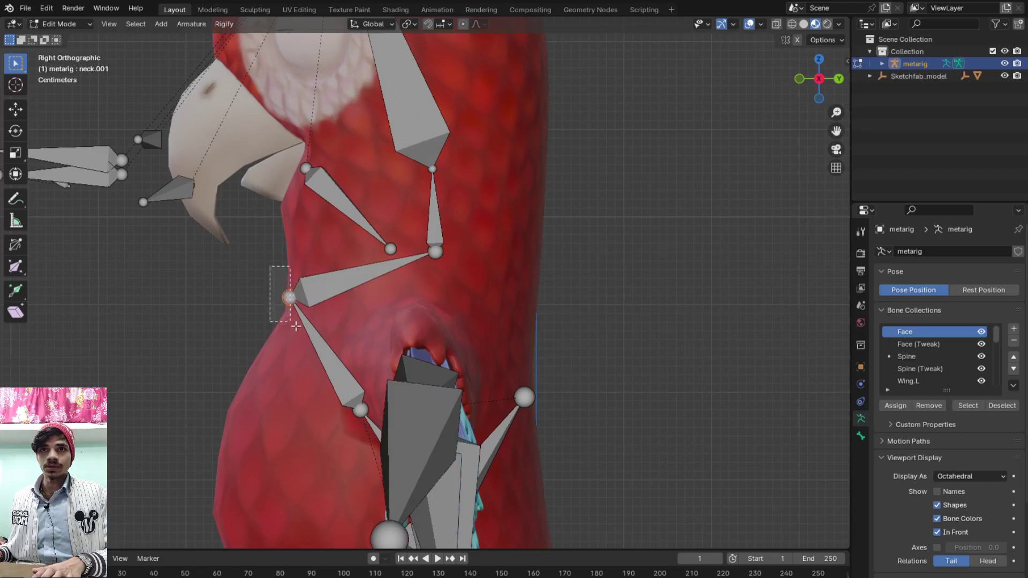
{"action": "key", "text": "g"}
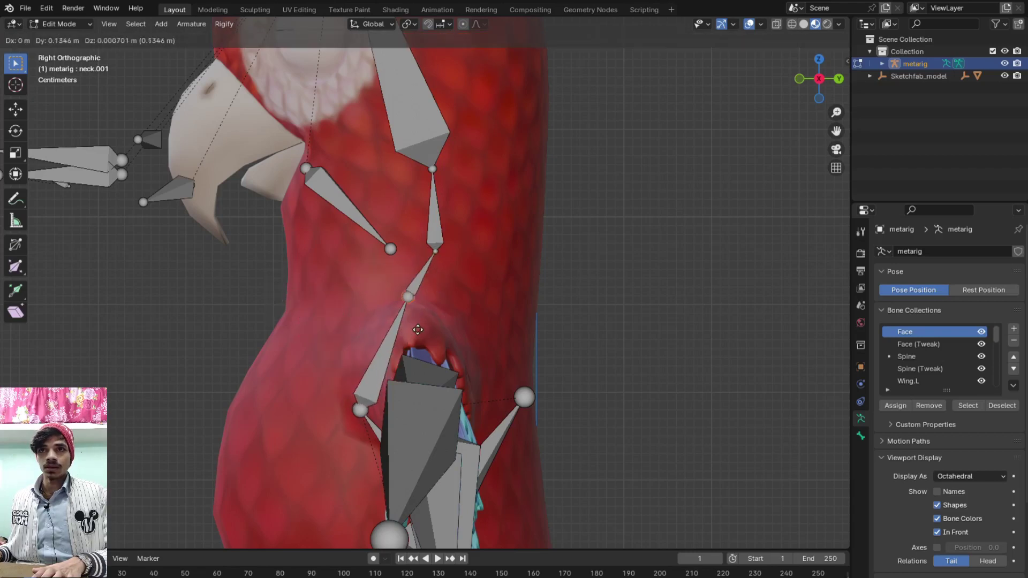
{"action": "left_click", "coordinate": [441, 340]}
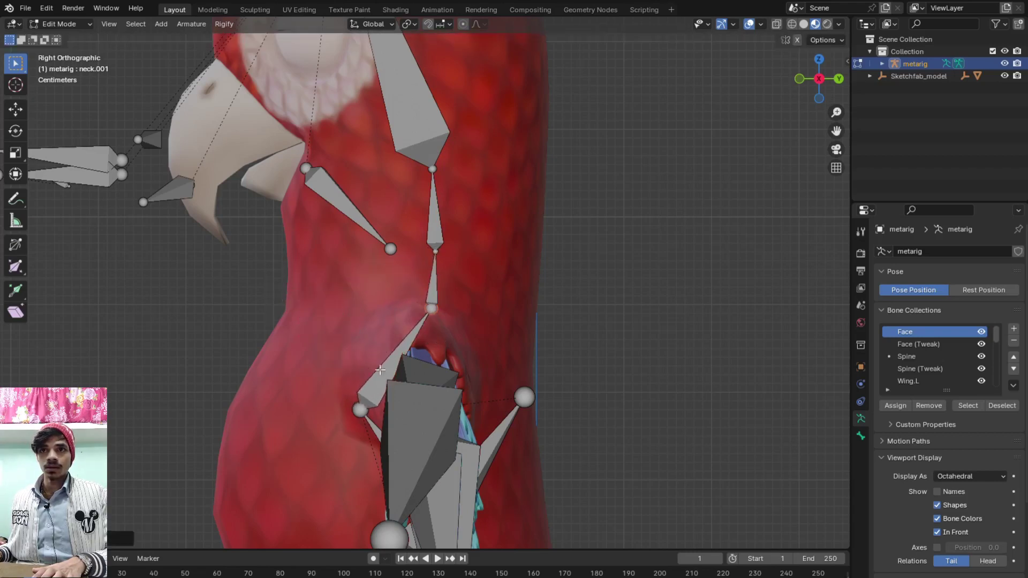
{"action": "key", "text": "g"}
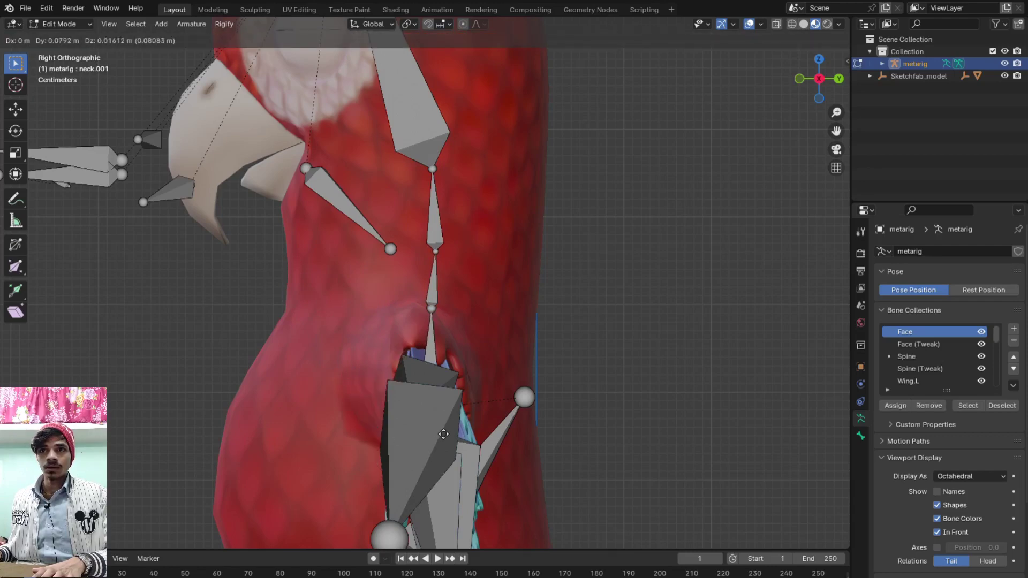
{"action": "left_click", "coordinate": [443, 433]}
{"action": "key", "text": "KP_1"}
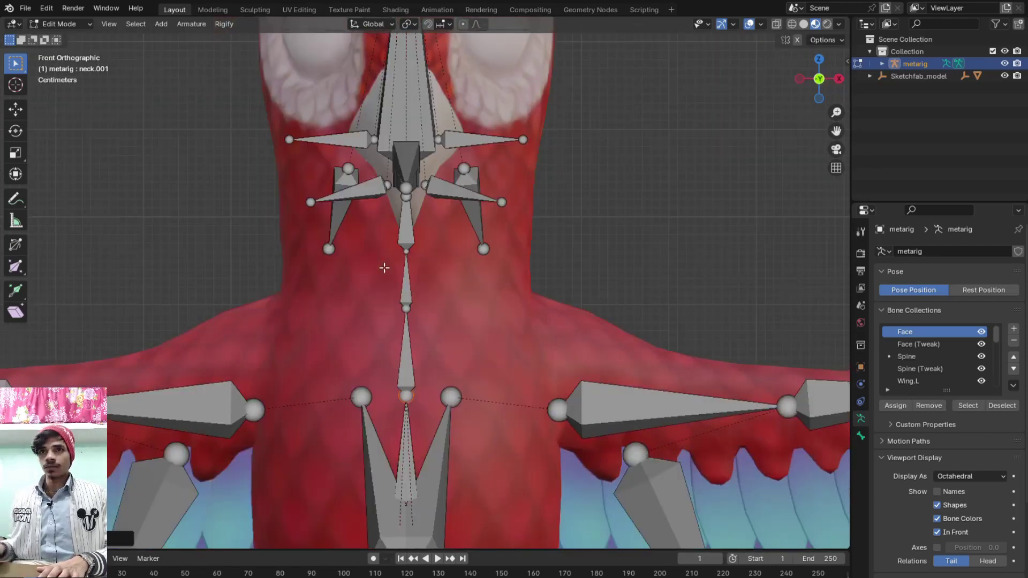
{"action": "scroll", "coordinate": [472, 412], "scroll_direction": "up", "scroll_amount": 3}
{"action": "mouse_move", "coordinate": [472, 412]}
{"action": "middle_mouse_down"}
{"action": "mouse_move", "coordinate": [408, 368]}
{"action": "mouse_move", "coordinate": [344, 359]}
{"action": "mouse_move", "coordinate": [409, 415]}
{"action": "middle_mouse_up"}
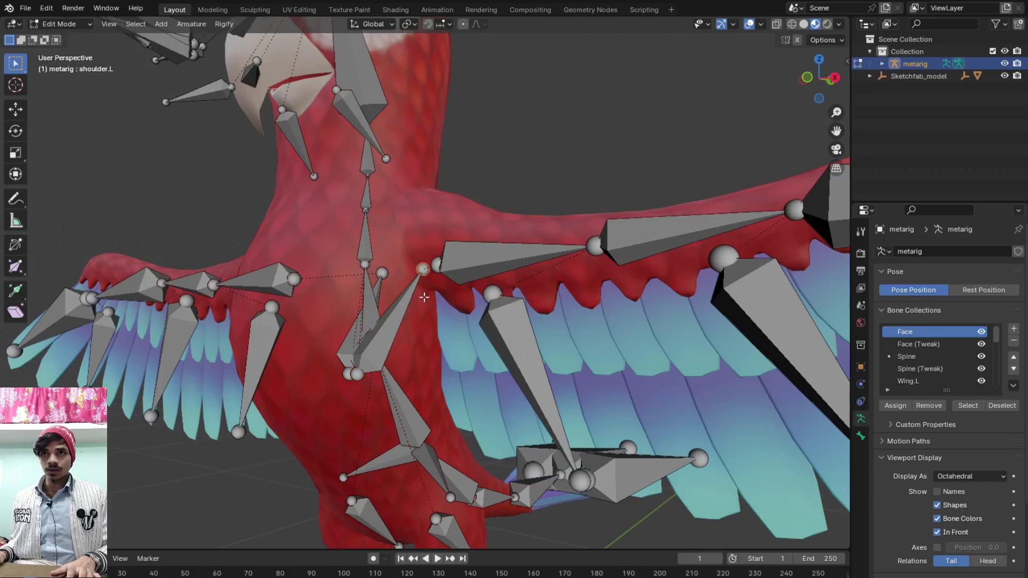
Move the left shoulder joint straight along the Y axis and check its placement
{"action": "mouse_move", "coordinate": [424, 297]}
{"action": "middle_mouse_down"}
{"action": "mouse_move", "coordinate": [477, 344]}
{"action": "mouse_move", "coordinate": [463, 336]}
{"action": "middle_mouse_up"}
{"action": "key", "text": "KP_3"}
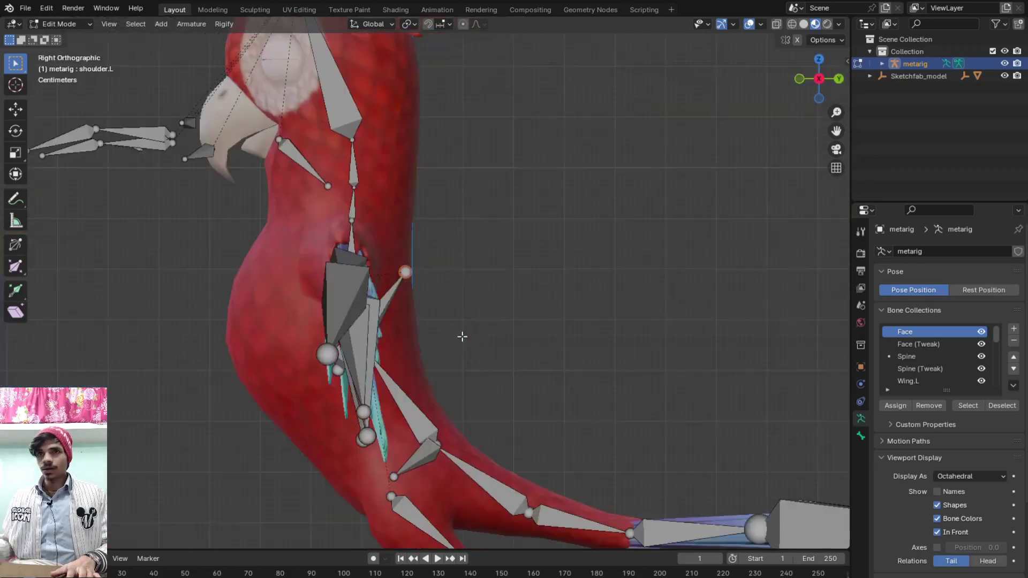
{"action": "key", "text": "g"}
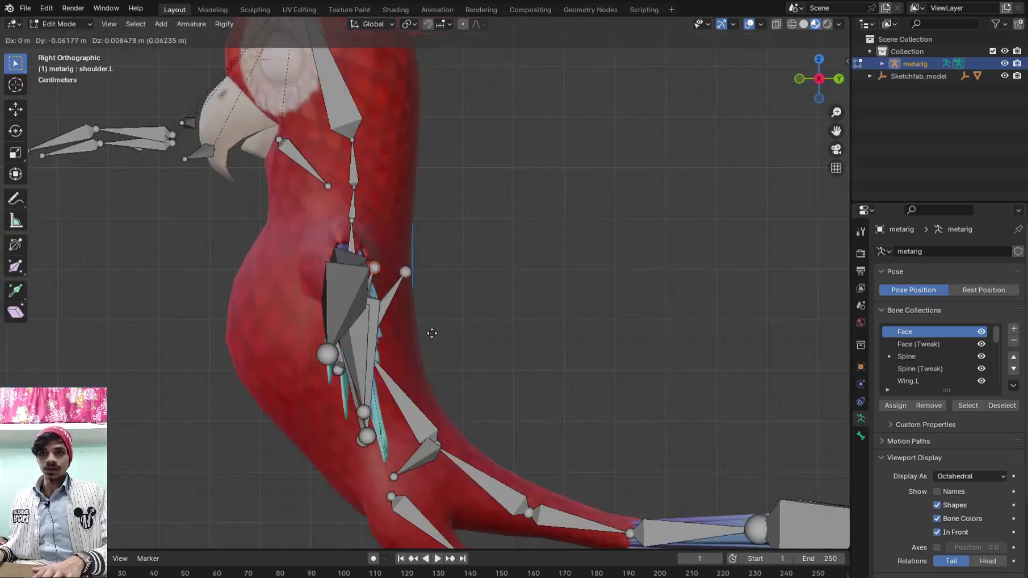
{"action": "key", "text": "Escape"}
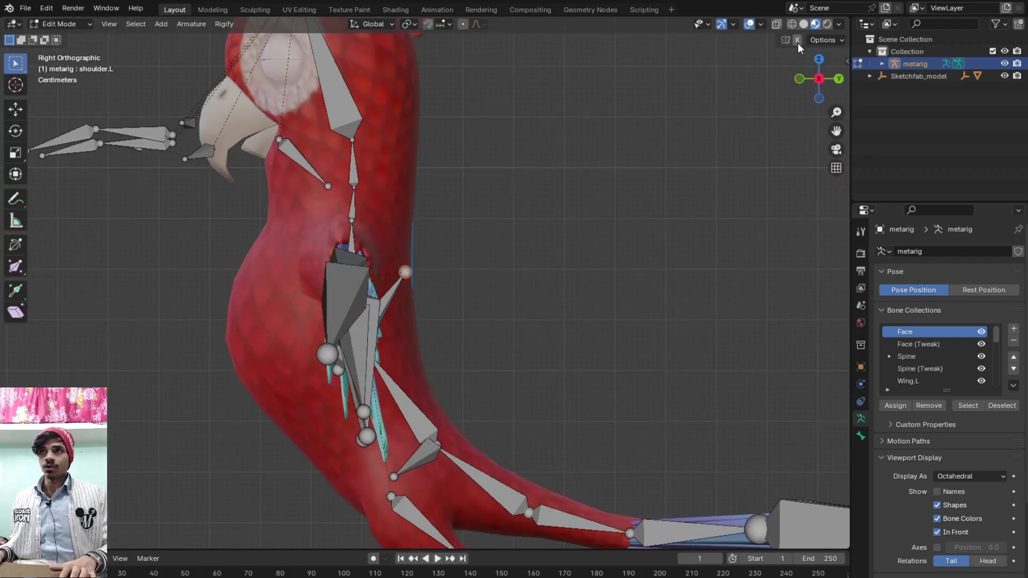
{"action": "key", "text": "g"}
{"action": "key", "text": "y"}
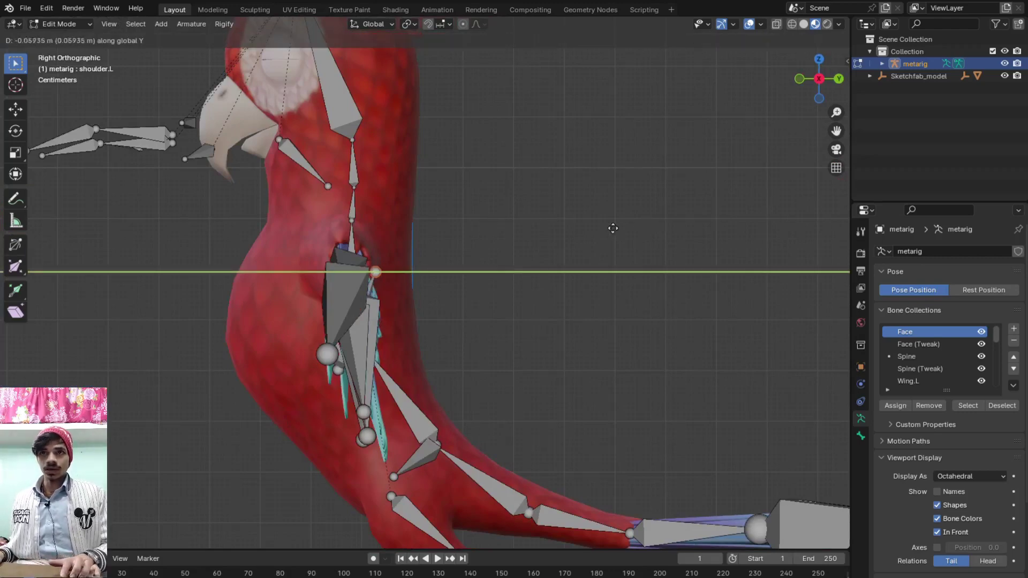
{"action": "left_click", "coordinate": [589, 228]}
{"action": "mouse_move", "coordinate": [413, 284]}
{"action": "middle_mouse_down"}
{"action": "mouse_move", "coordinate": [555, 291]}
{"action": "mouse_move", "coordinate": [829, 40]}
{"action": "middle_mouse_up"}
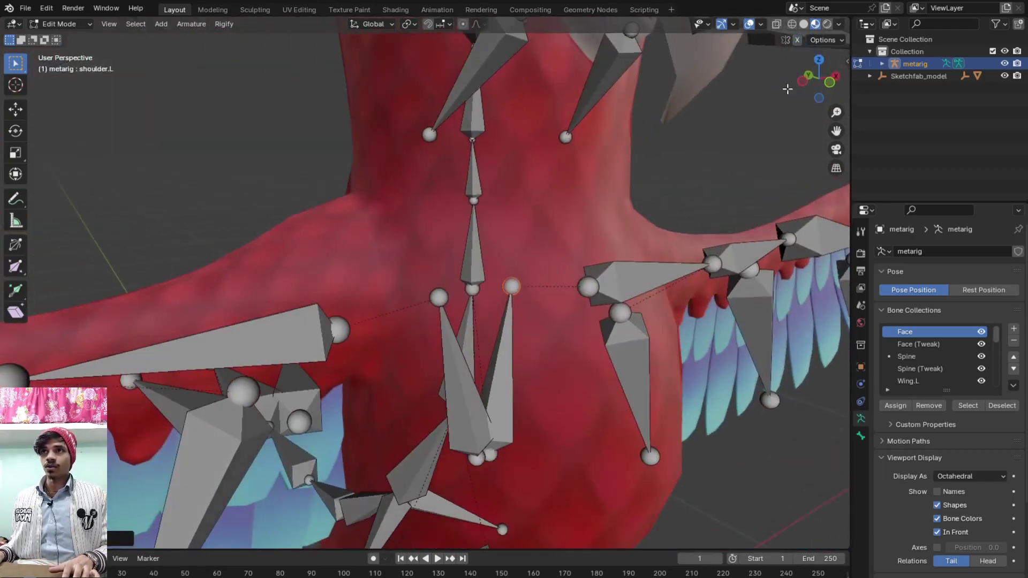
{"action": "scroll", "coordinate": [786, 88], "scroll_direction": "down", "scroll_amount": 8}
{"action": "mouse_move", "coordinate": [786, 89]}
{"action": "middle_mouse_down"}
{"action": "mouse_move", "coordinate": [649, 291]}
{"action": "mouse_move", "coordinate": [547, 295]}
{"action": "mouse_move", "coordinate": [582, 273]}
{"action": "mouse_move", "coordinate": [455, 238]}
{"action": "middle_mouse_up"}
{"action": "scroll", "coordinate": [547, 295], "scroll_direction": "down", "scroll_amount": 3}
{"action": "scroll", "coordinate": [583, 273], "scroll_direction": "up", "scroll_amount": 6}
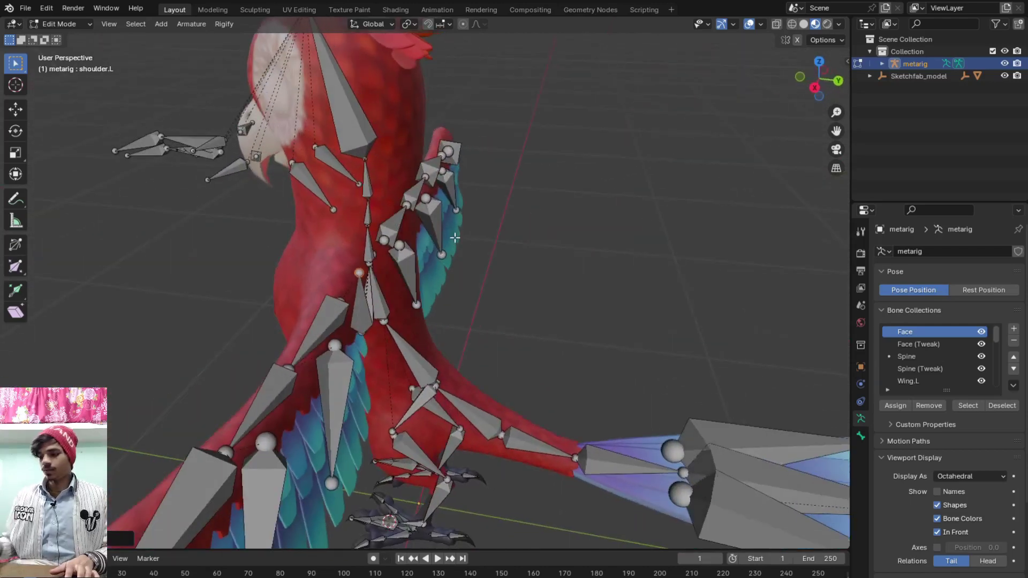
In right side view, move the head bone's tip so the bone stands vertical
{"action": "key", "text": "KP_3"}
{"action": "scroll", "coordinate": [358, 122], "scroll_direction": "down", "scroll_amount": 1}
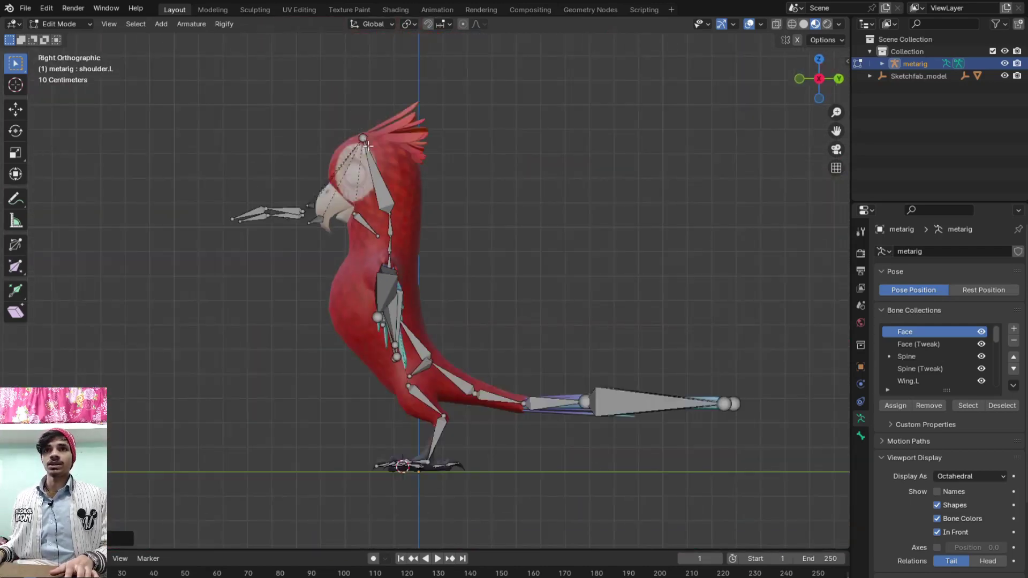
{"action": "left_click", "coordinate": [368, 144]}
{"action": "scroll", "coordinate": [368, 145], "scroll_direction": "up", "scroll_amount": 5}
{"action": "middle_click_drag", "start_coordinate": [405, 135], "coordinate": [438, 290], "text": "shift"}
{"action": "key", "text": "g"}
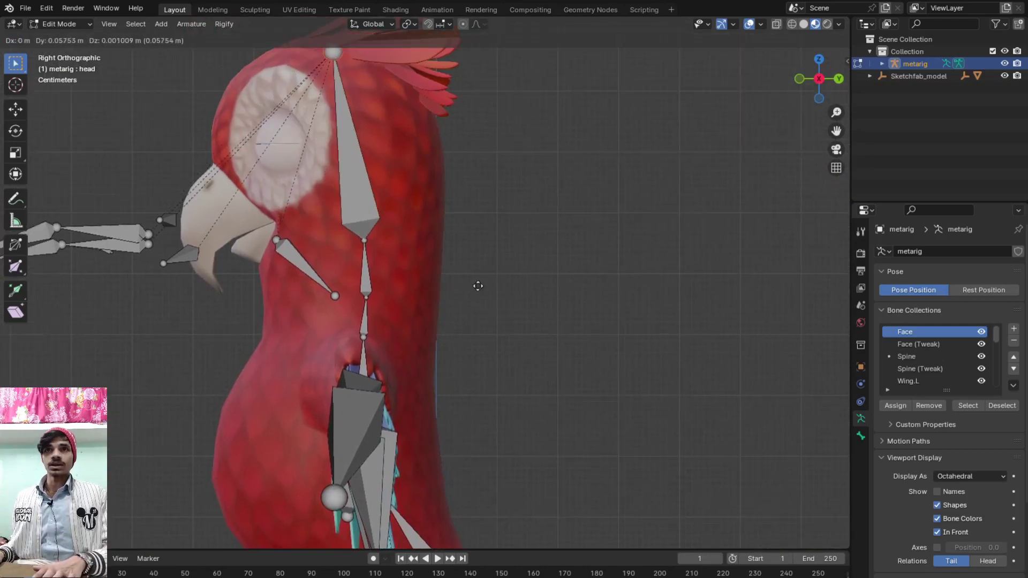
{"action": "left_click", "coordinate": [486, 283]}
Orbit and pan around the parrot to inspect the fitted rig, legs and tail
{"action": "scroll", "coordinate": [485, 282], "scroll_direction": "down", "scroll_amount": 4}
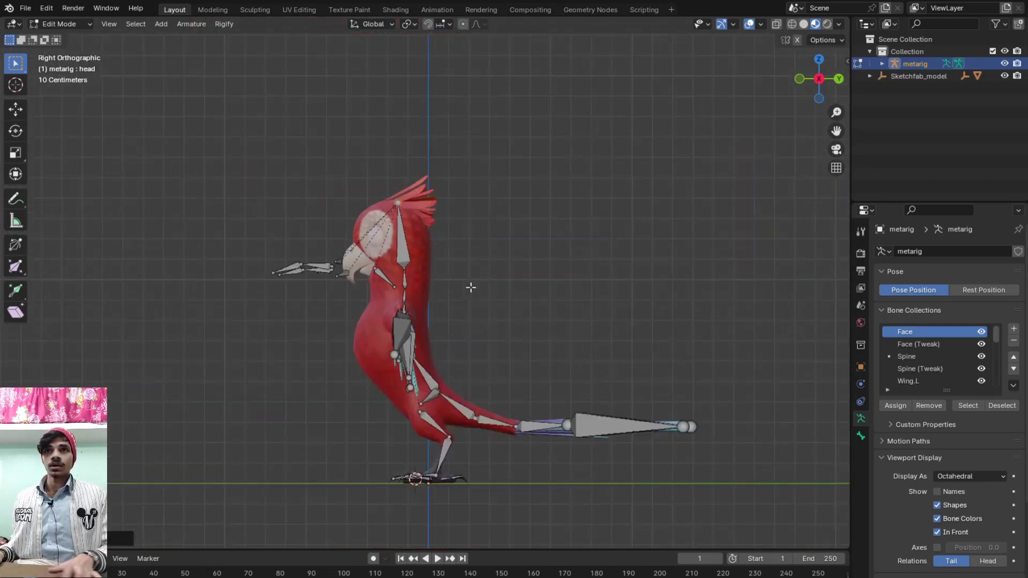
{"action": "key", "text": "KP_5"}
{"action": "scroll", "coordinate": [416, 354], "scroll_direction": "up", "scroll_amount": 3}
{"action": "mouse_move", "coordinate": [470, 287]}
{"action": "middle_mouse_down"}
{"action": "mouse_move", "coordinate": [416, 353]}
{"action": "mouse_move", "coordinate": [394, 296]}
{"action": "middle_mouse_up"}
{"action": "scroll", "coordinate": [416, 353], "scroll_direction": "down", "scroll_amount": 4}
{"action": "key", "text": "KP_3"}
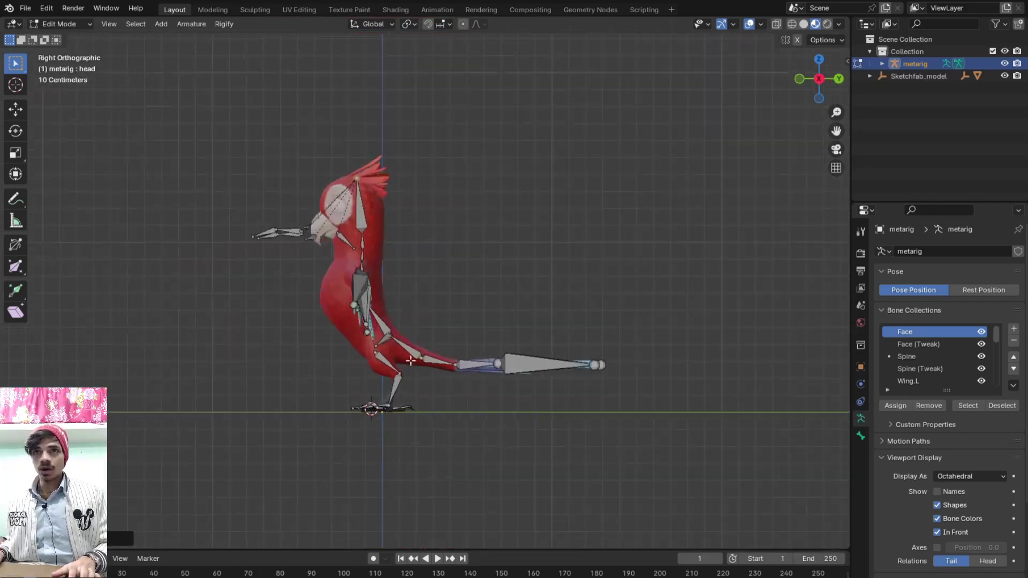
{"action": "scroll", "coordinate": [374, 361], "scroll_direction": "up", "scroll_amount": 4}
{"action": "middle_click_drag", "start_coordinate": [374, 360], "coordinate": [415, 268], "text": "shift"}
{"action": "scroll", "coordinate": [422, 326], "scroll_direction": "down", "scroll_amount": 1}
{"action": "mouse_move", "coordinate": [422, 325]}
{"action": "middle_mouse_down", "text": "shift"}
{"action": "mouse_move", "coordinate": [407, 313]}
{"action": "mouse_move", "coordinate": [366, 331]}
{"action": "mouse_move", "coordinate": [408, 331]}
{"action": "middle_mouse_up", "text": "shift"}
{"action": "scroll", "coordinate": [407, 313], "scroll_direction": "up", "scroll_amount": 2}
{"action": "scroll", "coordinate": [406, 313], "scroll_direction": "up", "scroll_amount": 1}
{"action": "scroll", "coordinate": [385, 331], "scroll_direction": "down", "scroll_amount": 4}
{"action": "scroll", "coordinate": [408, 331], "scroll_direction": "up", "scroll_amount": 3}
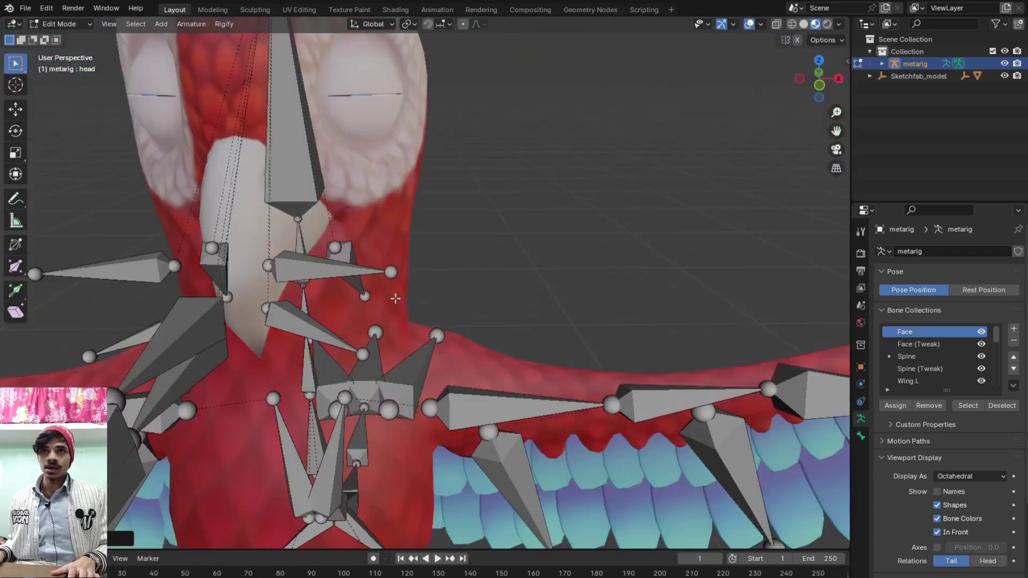
Frame the beak and neck bones in the right side view
{"action": "mouse_move", "coordinate": [393, 296]}
{"action": "middle_mouse_down"}
{"action": "mouse_move", "coordinate": [375, 321]}
{"action": "mouse_move", "coordinate": [321, 348]}
{"action": "middle_mouse_up"}
{"action": "scroll", "coordinate": [375, 322], "scroll_direction": "down", "scroll_amount": 3}
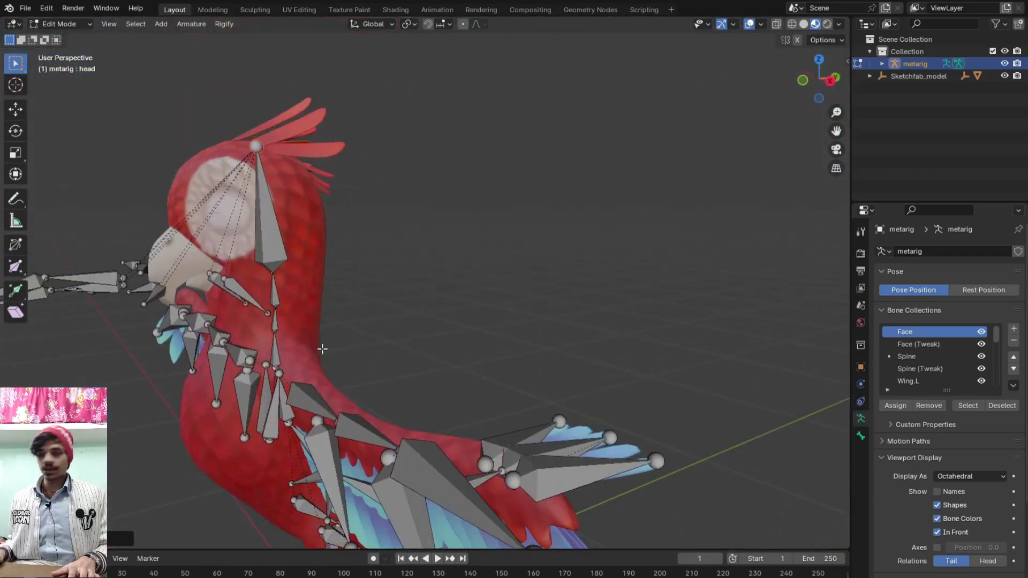
{"action": "key", "text": "KP_3"}
{"action": "scroll", "coordinate": [330, 358], "scroll_direction": "up", "scroll_amount": 3}
{"action": "scroll", "coordinate": [330, 358], "scroll_direction": "up", "scroll_amount": 2}
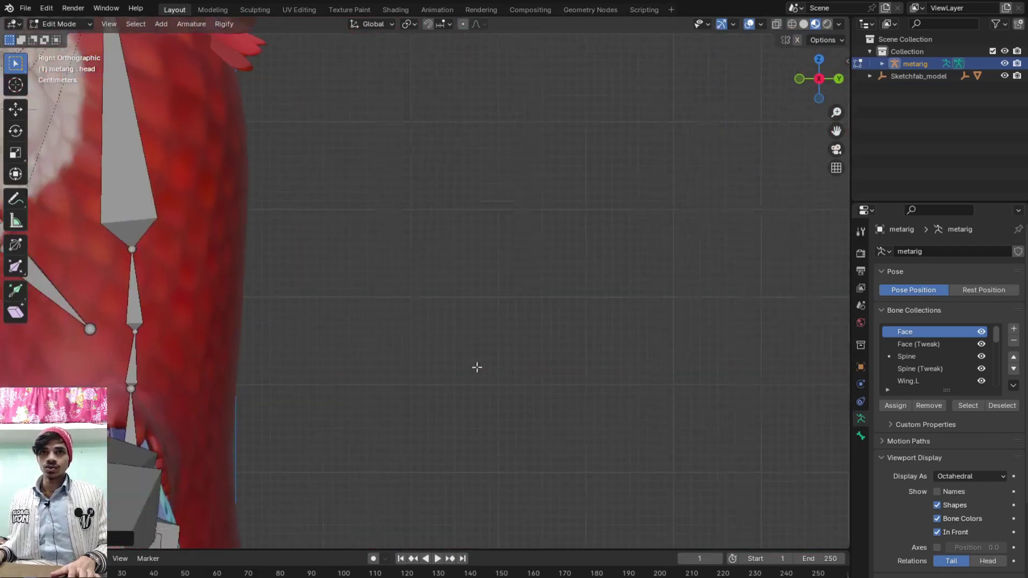
{"action": "middle_click_drag", "start_coordinate": [360, 356], "coordinate": [527, 365], "text": "shift"}
{"action": "scroll", "coordinate": [527, 365], "scroll_direction": "up", "scroll_amount": 2}
{"action": "middle_click_drag", "start_coordinate": [337, 399], "coordinate": [347, 406], "text": "shift"}
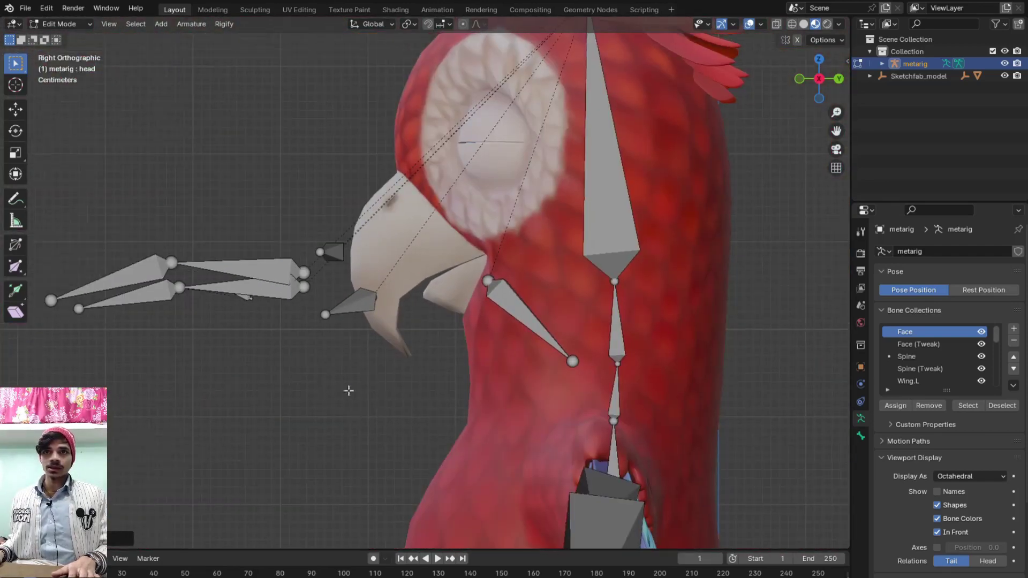
Pull the upper beak bone joints back inside the parrot's upper beak
{"action": "left_click", "coordinate": [312, 275]}
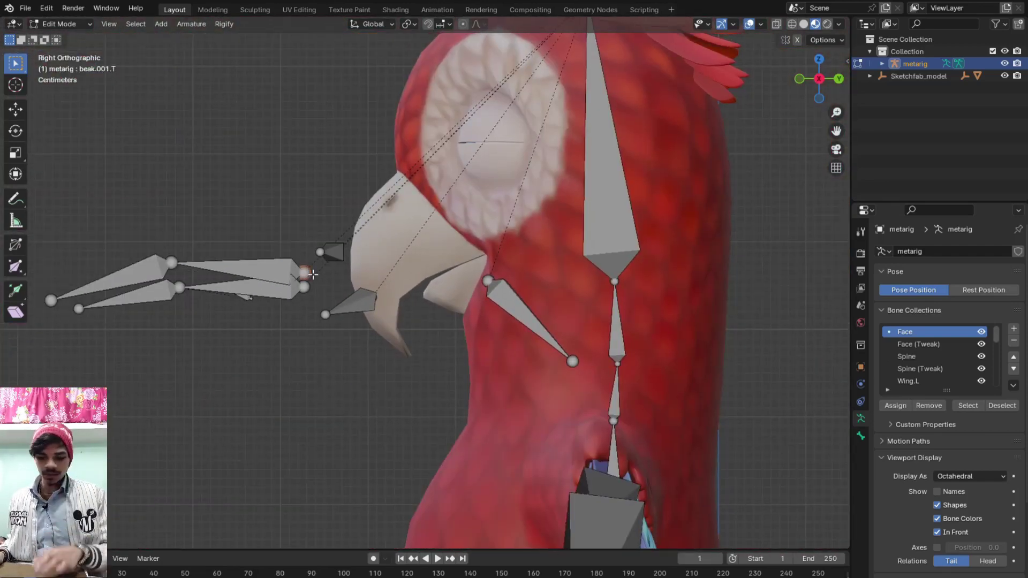
{"action": "key", "text": "g"}
{"action": "left_click", "coordinate": [417, 194]}
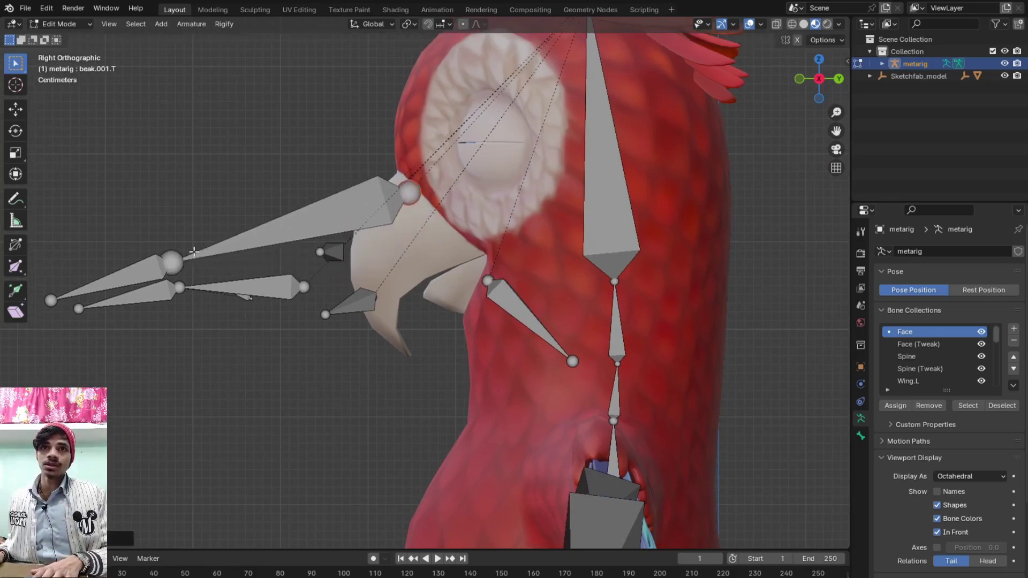
{"action": "left_click_drag", "start_coordinate": [181, 259], "coordinate": [386, 234]}
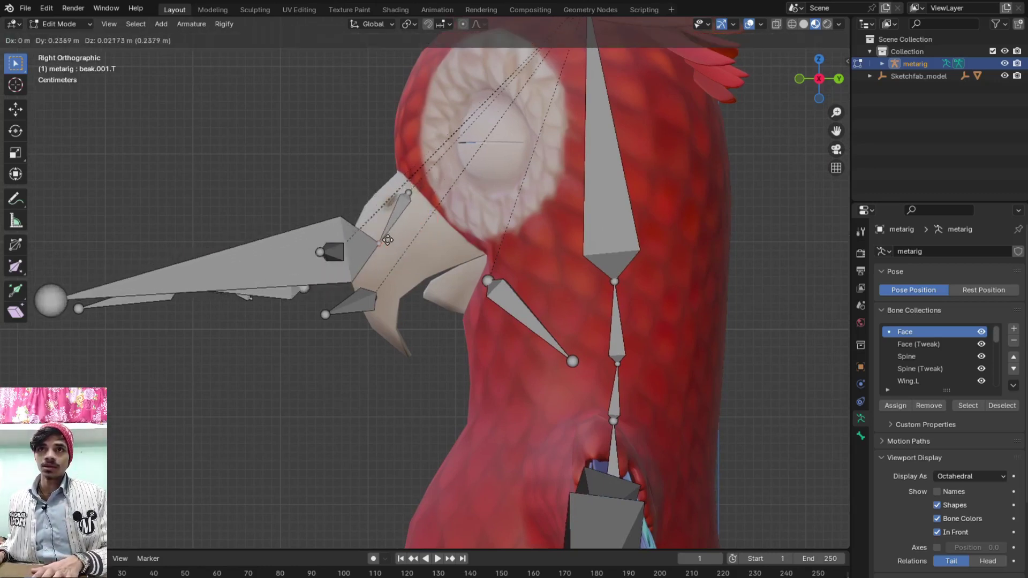
{"action": "left_click", "coordinate": [385, 234]}
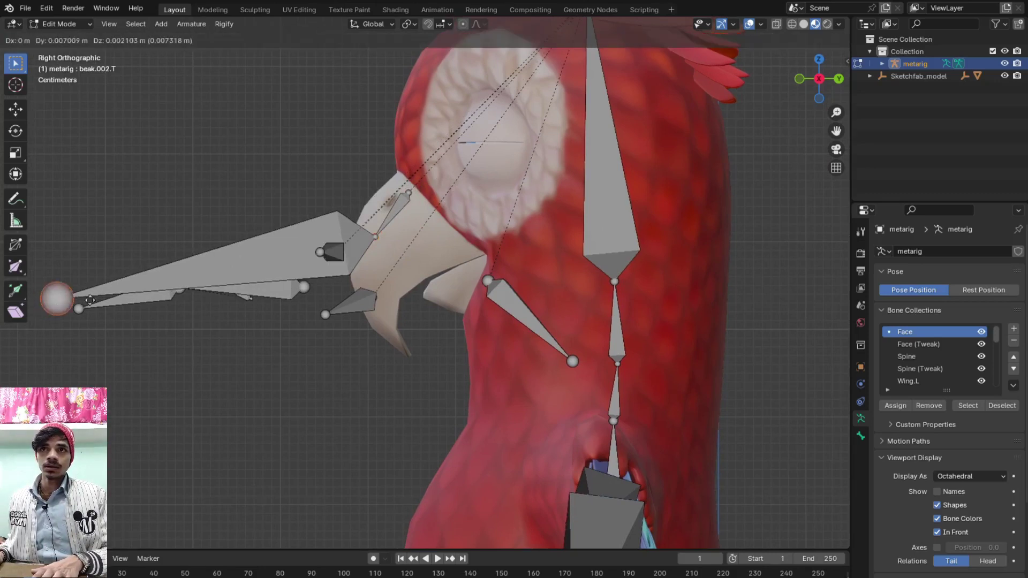
{"action": "left_click_drag", "start_coordinate": [55, 305], "coordinate": [389, 309]}
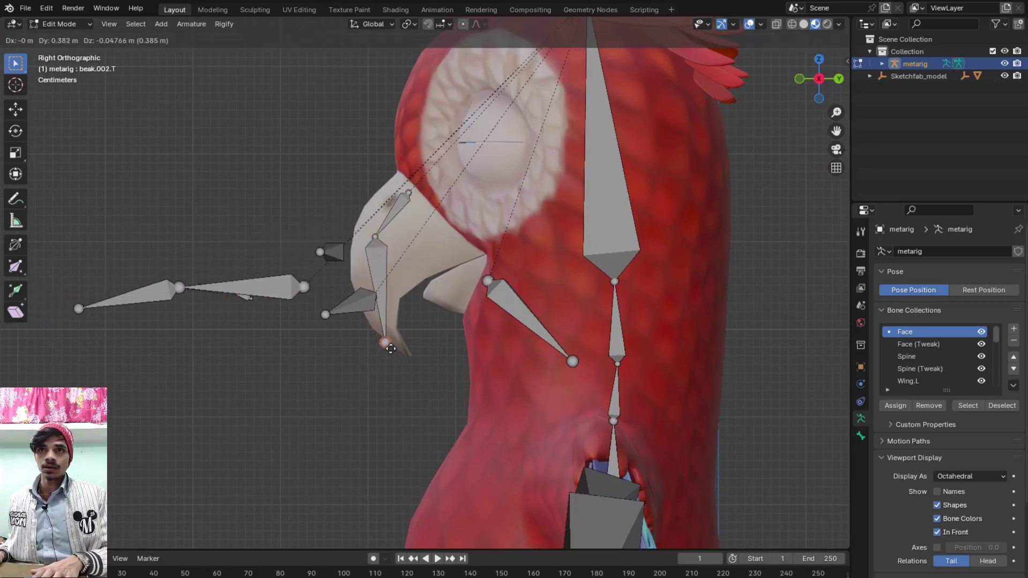
{"action": "left_click", "coordinate": [398, 349]}
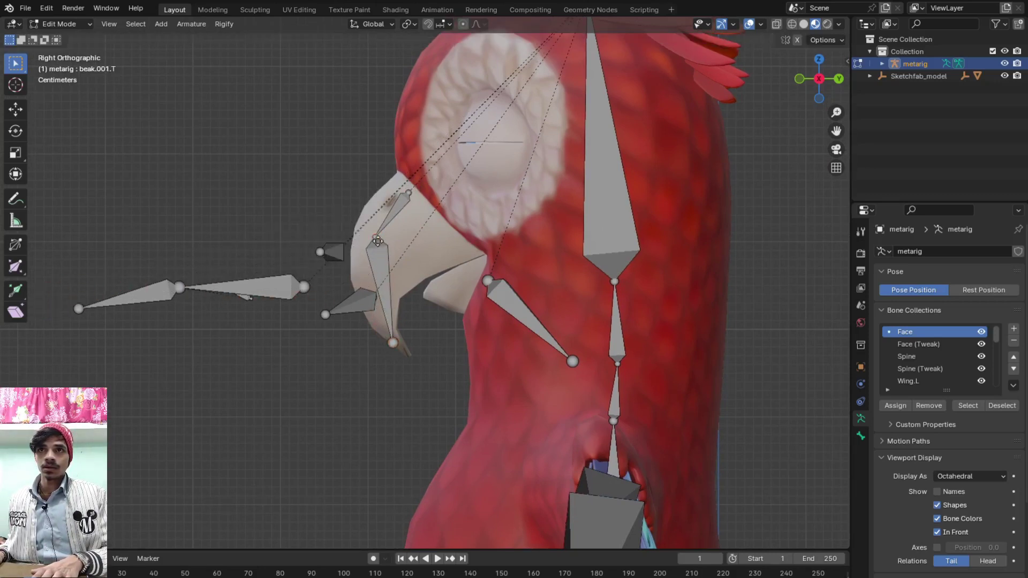
{"action": "left_click_drag", "start_coordinate": [378, 240], "coordinate": [364, 297]}
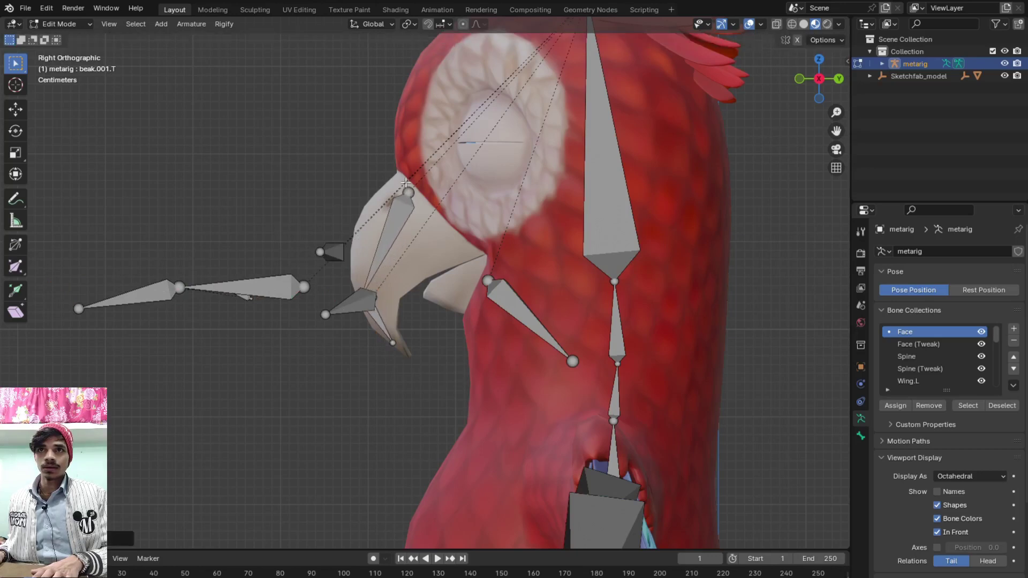
{"action": "left_click_drag", "start_coordinate": [409, 196], "coordinate": [392, 185]}
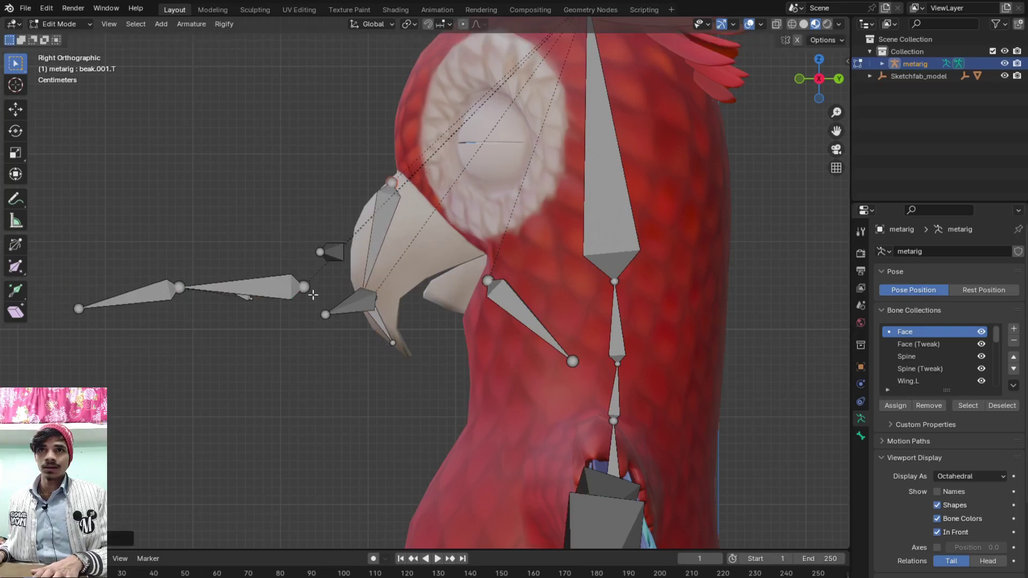
Move the lower beak bone joints into the lower beak, then select the leftover tip bone
{"action": "left_click_drag", "start_coordinate": [313, 295], "coordinate": [488, 278]}
{"action": "left_click_drag", "start_coordinate": [189, 299], "coordinate": [483, 301]}
{"action": "mouse_move", "coordinate": [90, 313]}
{"action": "left_mouse_down"}
{"action": "mouse_move", "coordinate": [449, 314]}
{"action": "mouse_move", "coordinate": [451, 305]}
{"action": "left_mouse_up"}
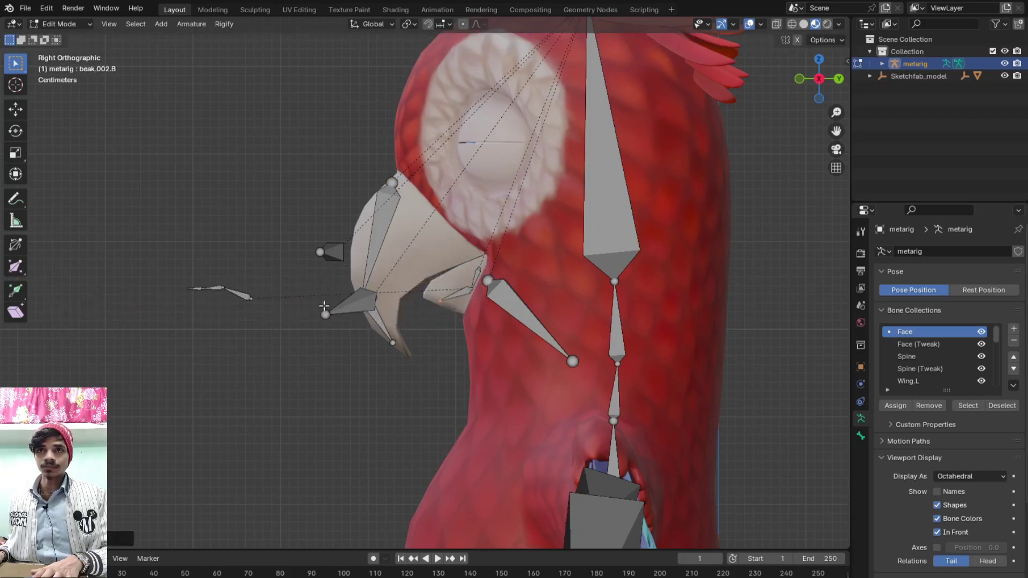
{"action": "left_click", "coordinate": [251, 301]}
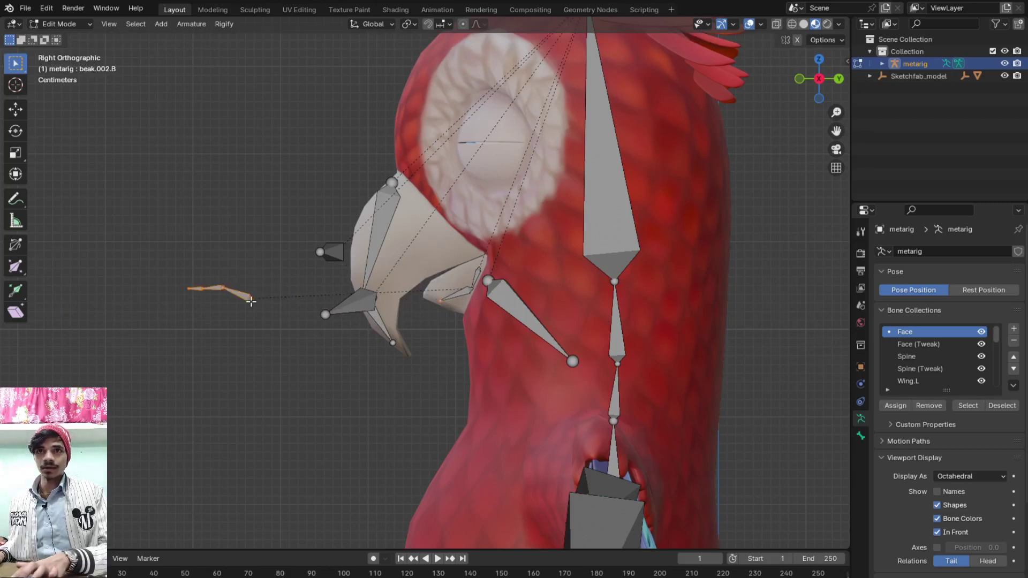
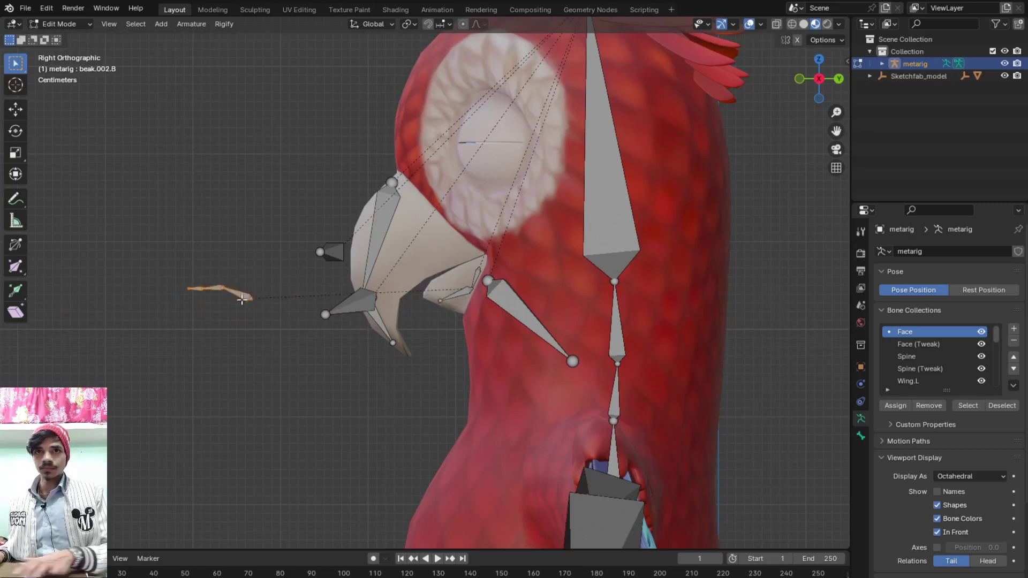
Rotate and move the beak bone so it follows the parrot's beak
{"action": "scroll", "coordinate": [276, 321], "scroll_direction": "up", "scroll_amount": 1}
{"action": "key", "text": "r"}
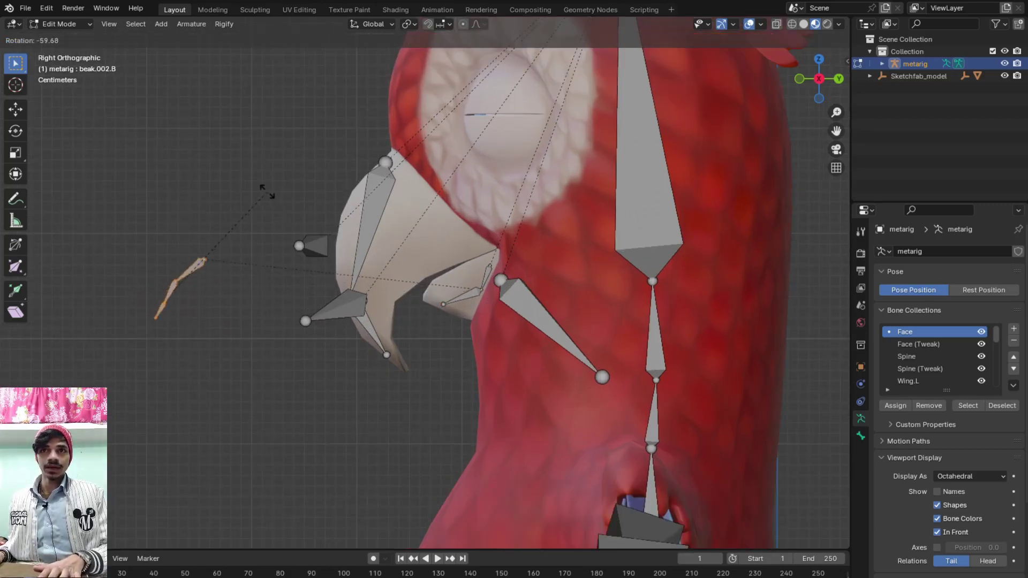
{"action": "left_click", "coordinate": [253, 188]}
{"action": "key", "text": "g"}
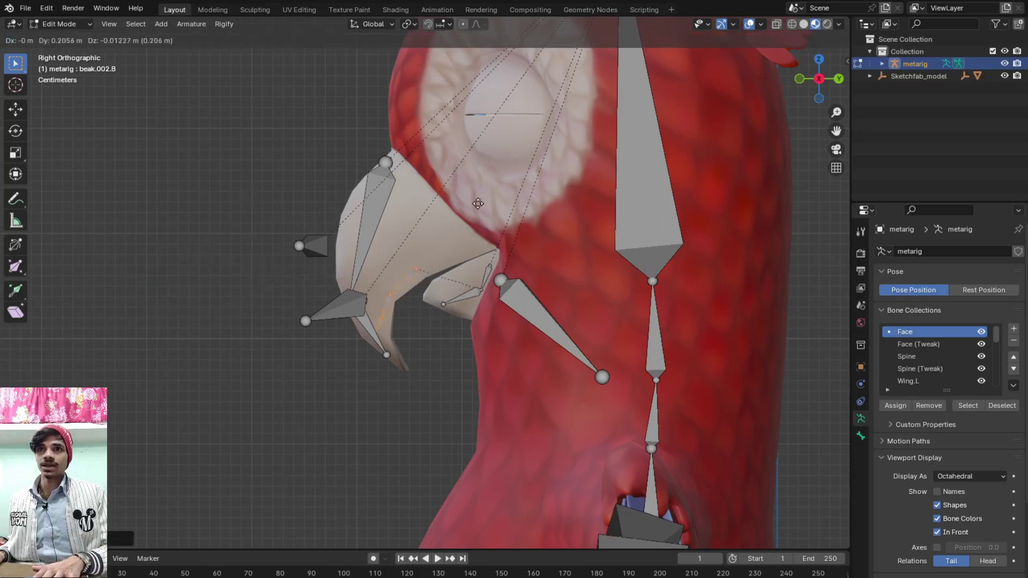
{"action": "left_click", "coordinate": [497, 161]}
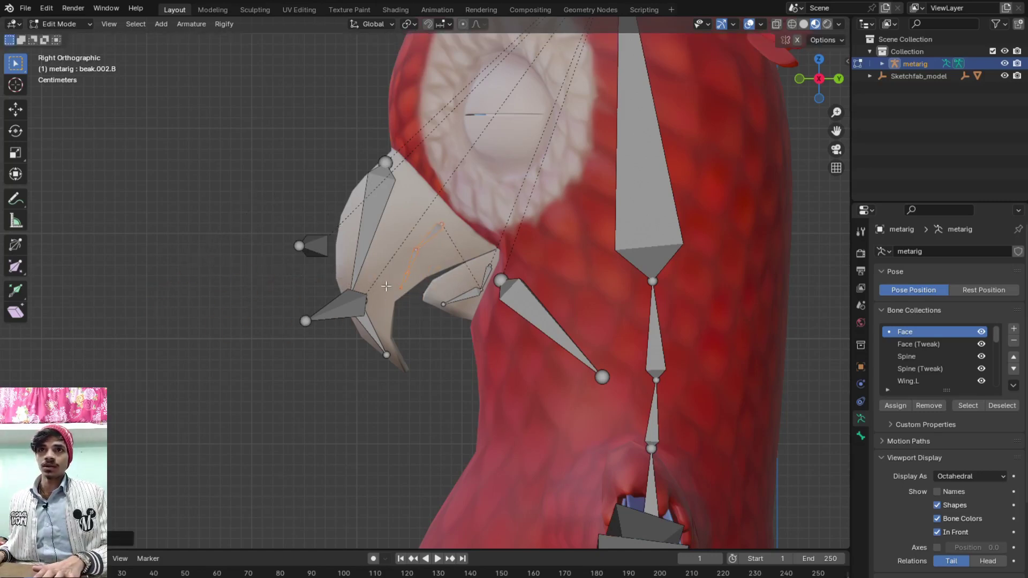
In side view, raise the eye bone toward the parrot's eye
{"action": "scroll", "coordinate": [352, 303], "scroll_direction": "down", "scroll_amount": 3}
{"action": "mouse_move", "coordinate": [352, 303]}
{"action": "middle_mouse_down"}
{"action": "mouse_move", "coordinate": [360, 264]}
{"action": "mouse_move", "coordinate": [508, 309]}
{"action": "middle_mouse_up"}
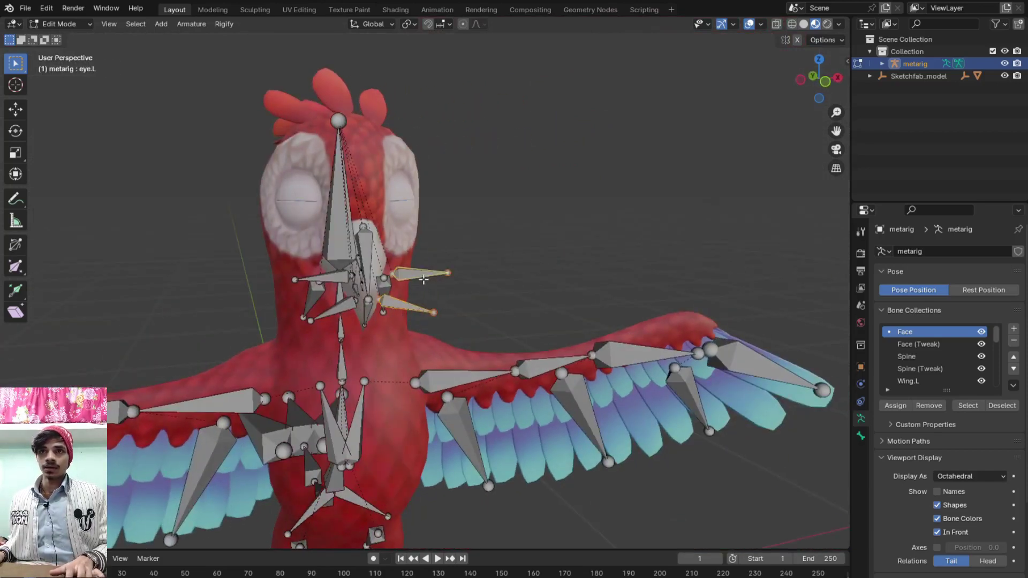
{"action": "key", "text": "KP_3"}
{"action": "key", "text": "g"}
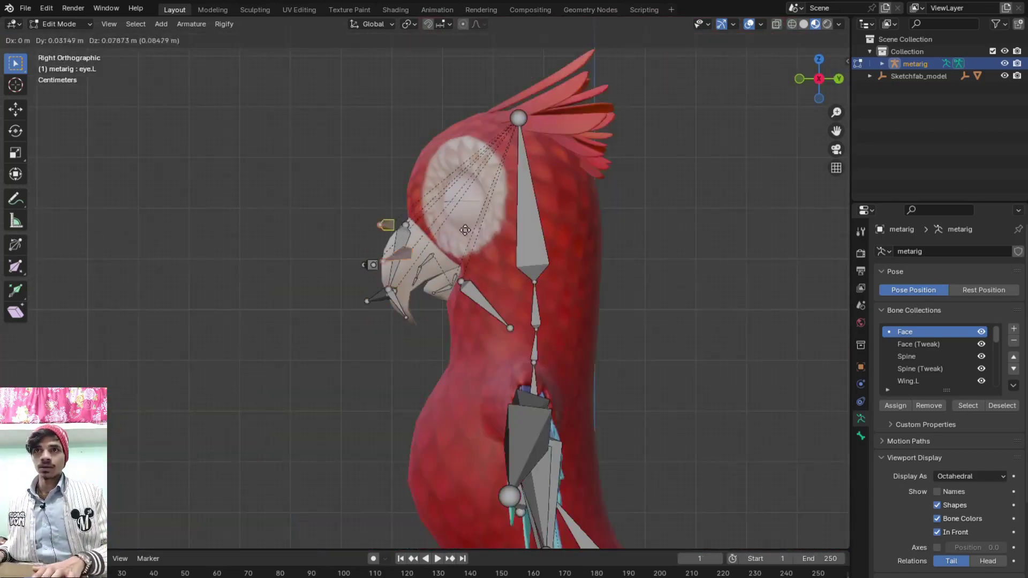
{"action": "left_click", "coordinate": [505, 214]}
Seat the eye bones in the eye socket and check them from the front
{"action": "scroll", "coordinate": [504, 214], "scroll_direction": "down", "scroll_amount": 2}
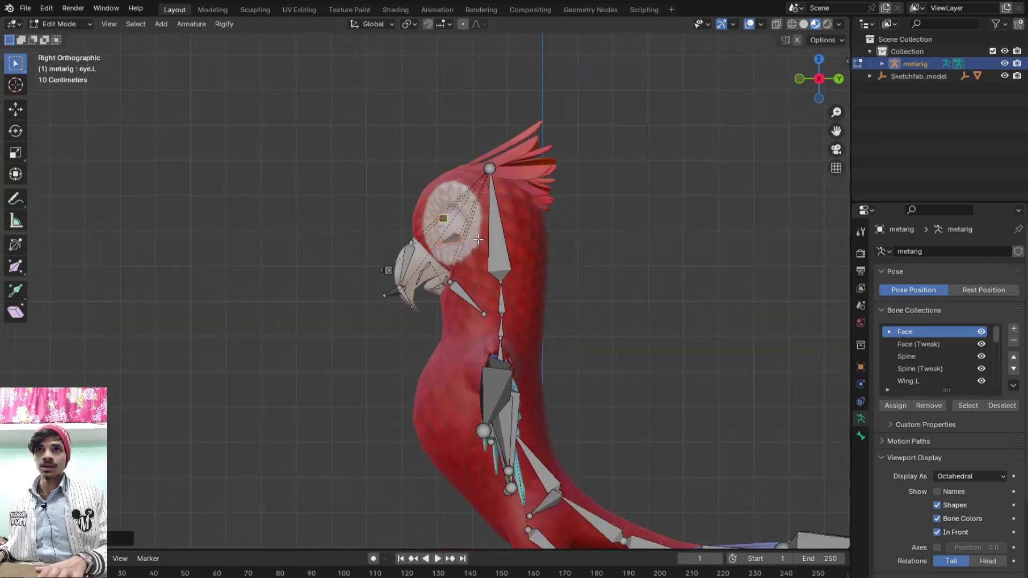
{"action": "middle_click_drag", "start_coordinate": [505, 214], "coordinate": [582, 247]}
{"action": "scroll", "coordinate": [649, 243], "scroll_direction": "up", "scroll_amount": 2}
{"action": "middle_click_drag", "start_coordinate": [650, 243], "coordinate": [460, 263]}
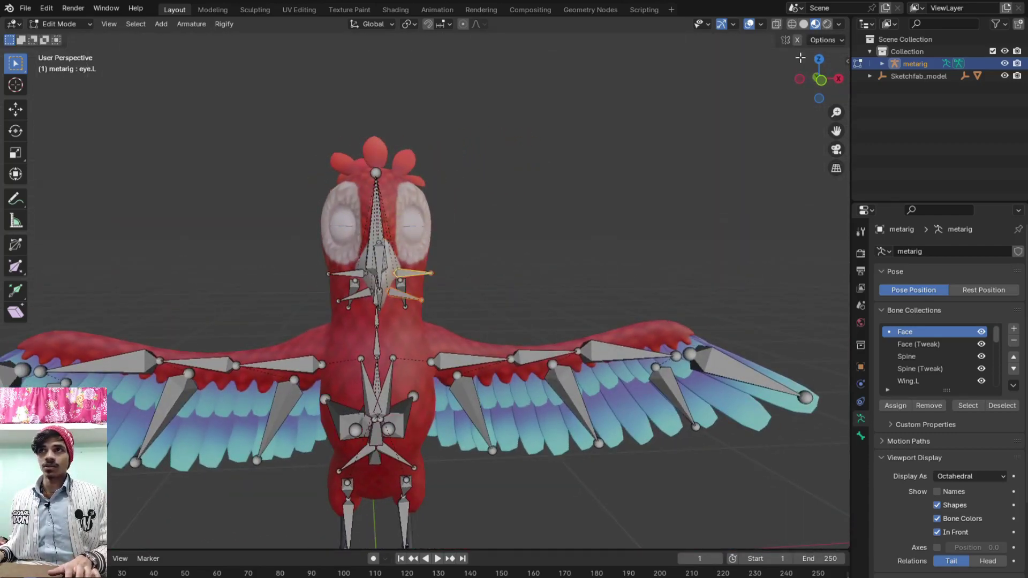
{"action": "key", "text": "KP_3"}
{"action": "scroll", "coordinate": [544, 259], "scroll_direction": "up", "scroll_amount": 2}
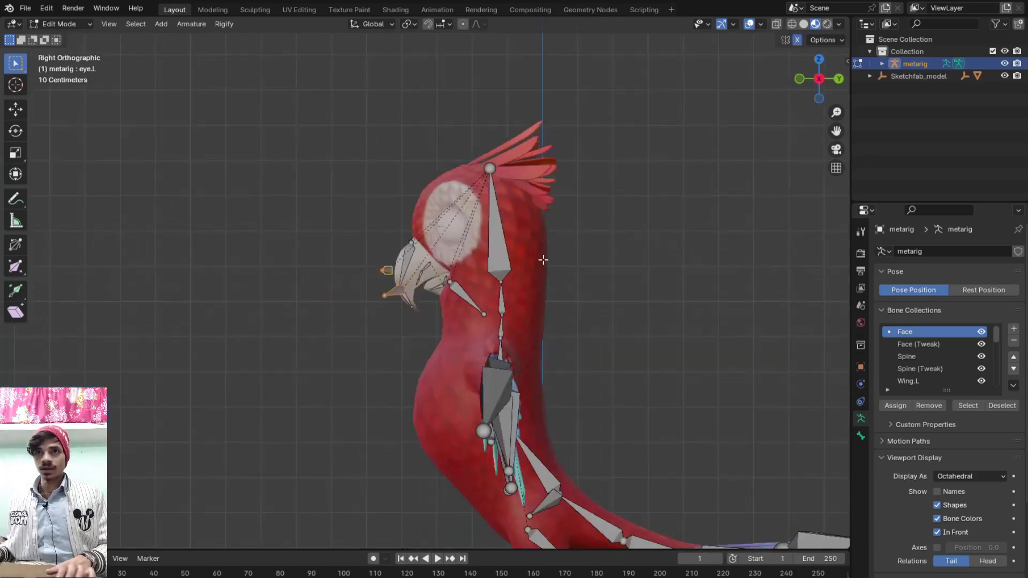
{"action": "scroll", "coordinate": [522, 294], "scroll_direction": "up", "scroll_amount": 2}
{"action": "key", "text": "g"}
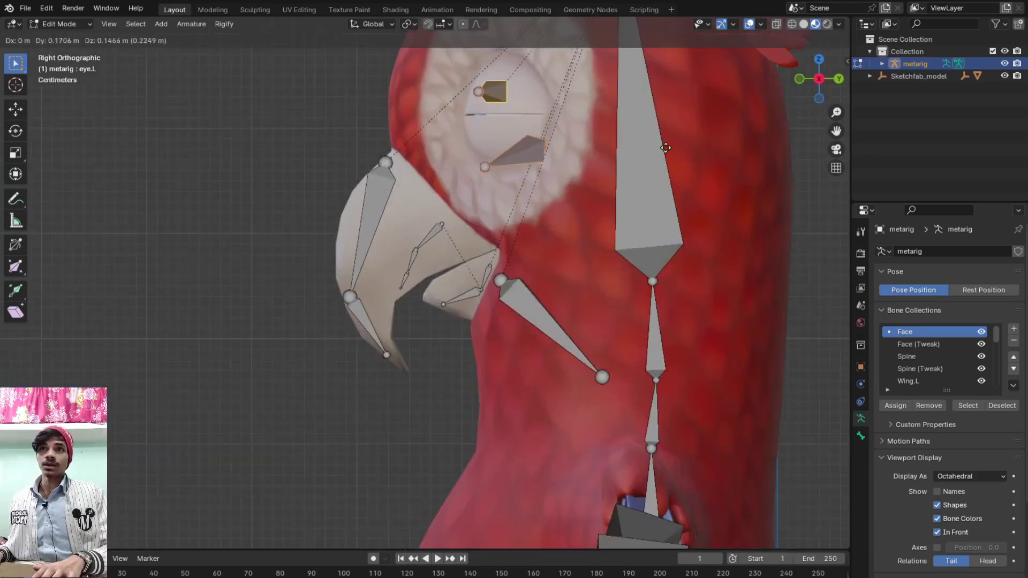
{"action": "left_click", "coordinate": [625, 154]}
{"action": "scroll", "coordinate": [625, 154], "scroll_direction": "down", "scroll_amount": 5}
{"action": "middle_click_drag", "start_coordinate": [625, 153], "coordinate": [651, 230]}
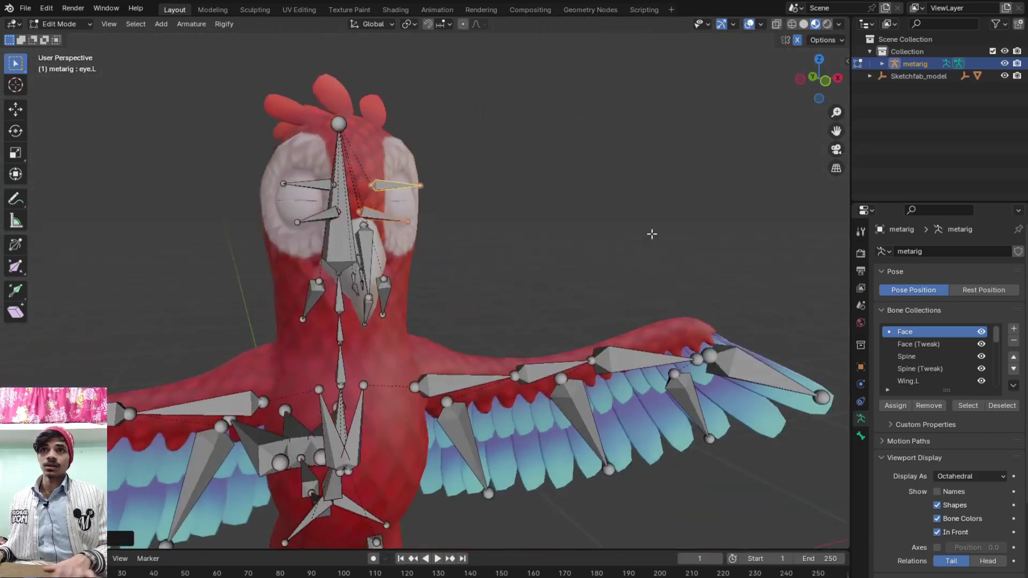
{"action": "scroll", "coordinate": [525, 238], "scroll_direction": "down", "scroll_amount": 2}
{"action": "mouse_move", "coordinate": [525, 239]}
{"action": "middle_mouse_down"}
{"action": "mouse_move", "coordinate": [607, 249]}
{"action": "mouse_move", "coordinate": [452, 280]}
{"action": "mouse_move", "coordinate": [490, 285]}
{"action": "mouse_move", "coordinate": [451, 301]}
{"action": "middle_mouse_up"}
In front view, move the mirrored face feather bone tips into place, then return to Object Mode
{"action": "scroll", "coordinate": [607, 249], "scroll_direction": "up", "scroll_amount": 3}
{"action": "scroll", "coordinate": [597, 259], "scroll_direction": "up", "scroll_amount": 2}
{"action": "scroll", "coordinate": [452, 280], "scroll_direction": "down", "scroll_amount": 2}
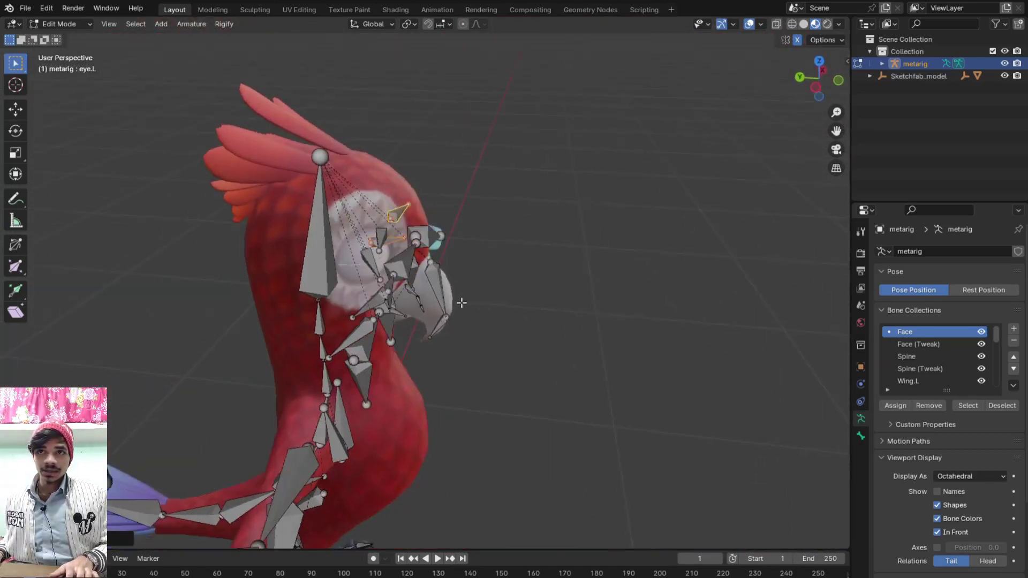
{"action": "scroll", "coordinate": [428, 243], "scroll_direction": "down", "scroll_amount": 2}
{"action": "scroll", "coordinate": [419, 238], "scroll_direction": "up", "scroll_amount": 2}
{"action": "middle_click_drag", "start_coordinate": [420, 239], "coordinate": [368, 284]}
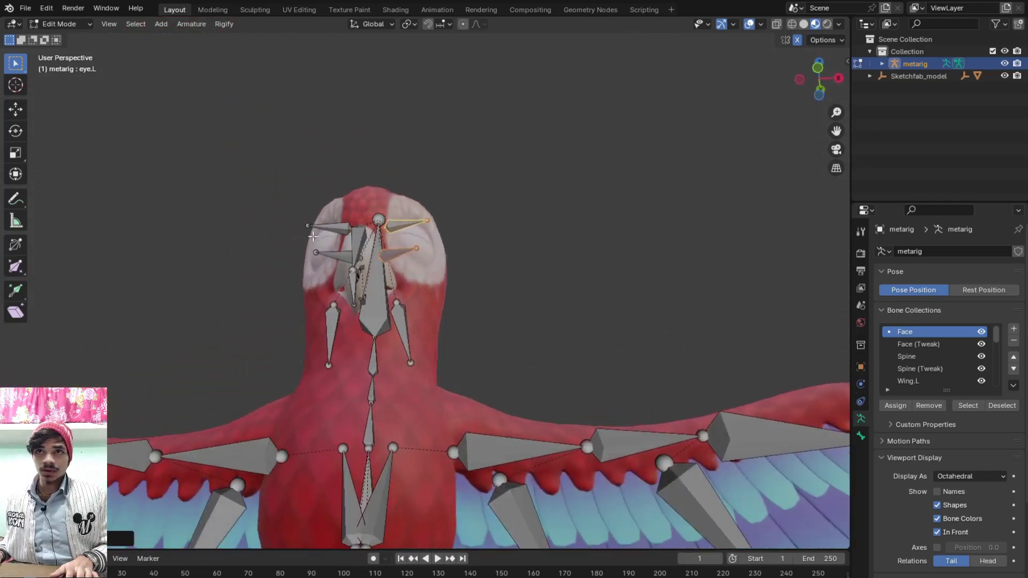
{"action": "key", "text": "KP_3"}
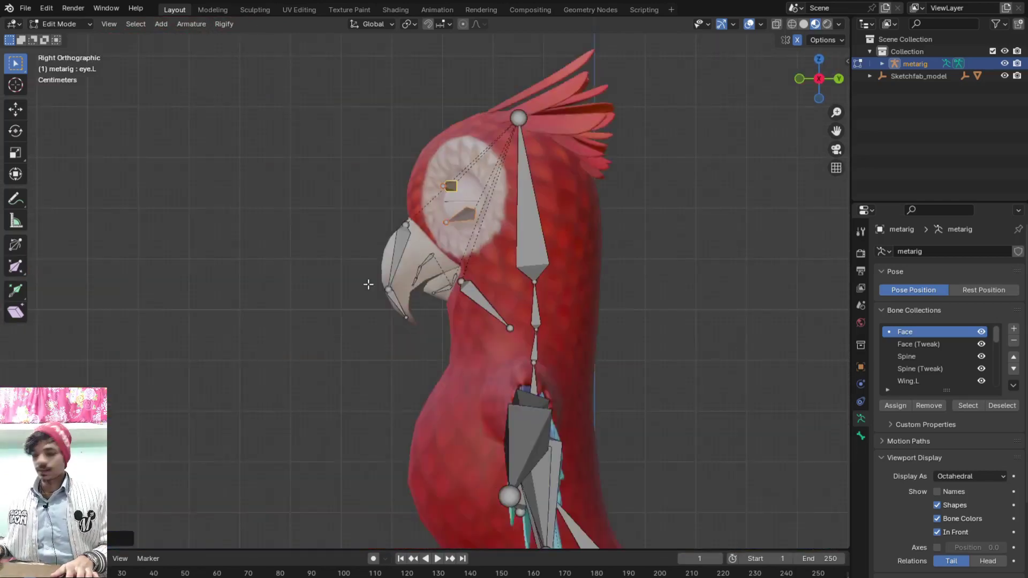
{"action": "key", "text": "KP_1"}
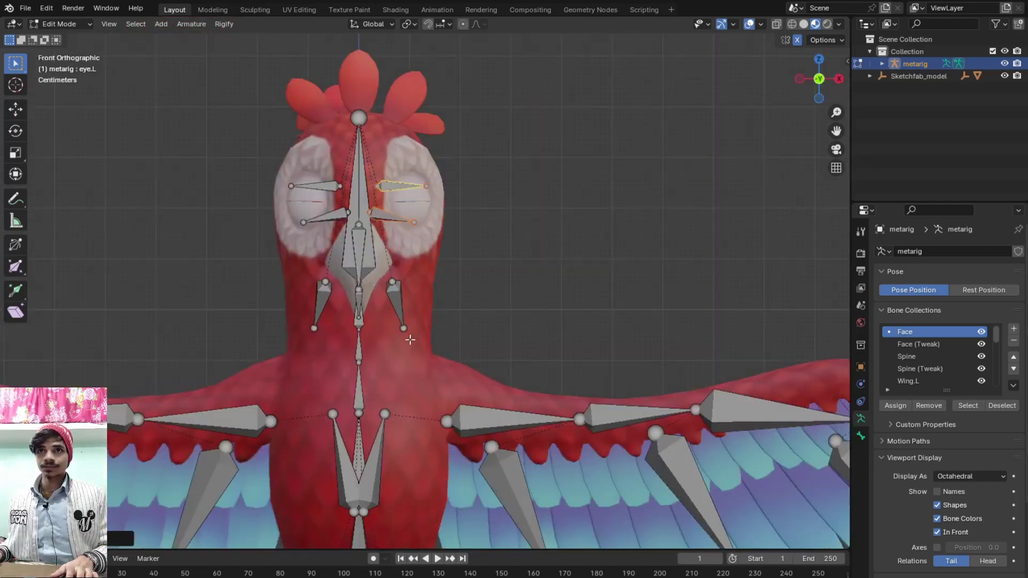
{"action": "key", "text": "g"}
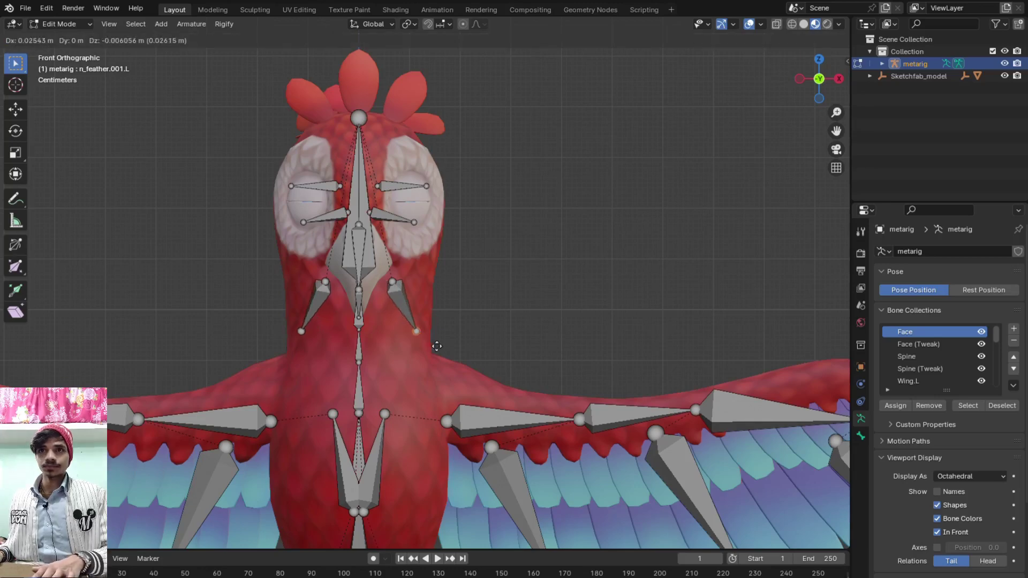
{"action": "left_click", "coordinate": [441, 347]}
{"action": "scroll", "coordinate": [438, 347], "scroll_direction": "down", "scroll_amount": 5}
{"action": "mouse_move", "coordinate": [450, 362]}
{"action": "middle_mouse_down"}
{"action": "mouse_move", "coordinate": [402, 391]}
{"action": "mouse_move", "coordinate": [525, 424]}
{"action": "mouse_move", "coordinate": [533, 448]}
{"action": "mouse_move", "coordinate": [585, 391]}
{"action": "mouse_move", "coordinate": [456, 354]}
{"action": "middle_mouse_up"}
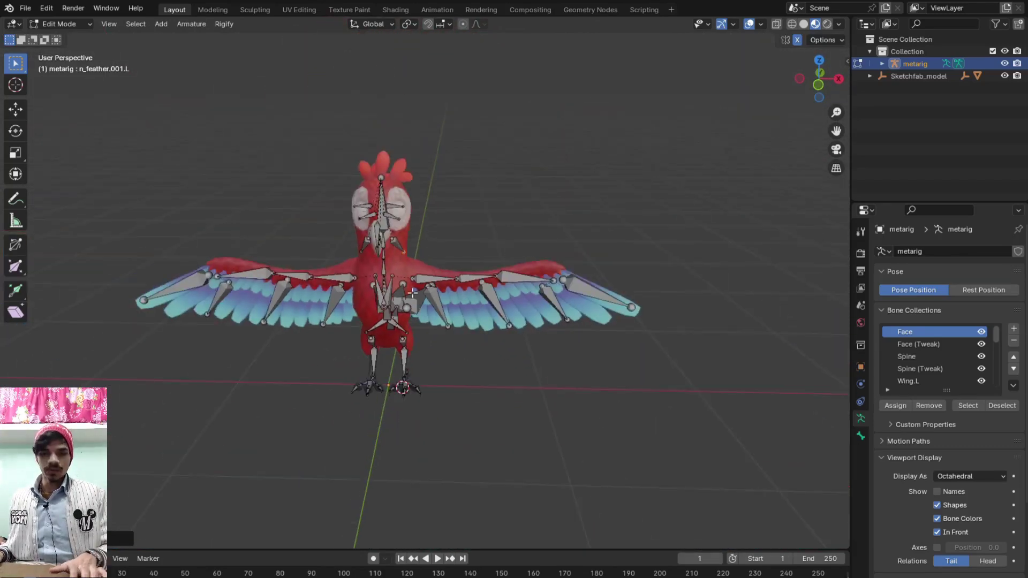
{"action": "key", "text": "Tab"}
Apply all transforms to the metarig and parrot mesh
{"action": "left_click", "coordinate": [446, 312], "text": "shift"}
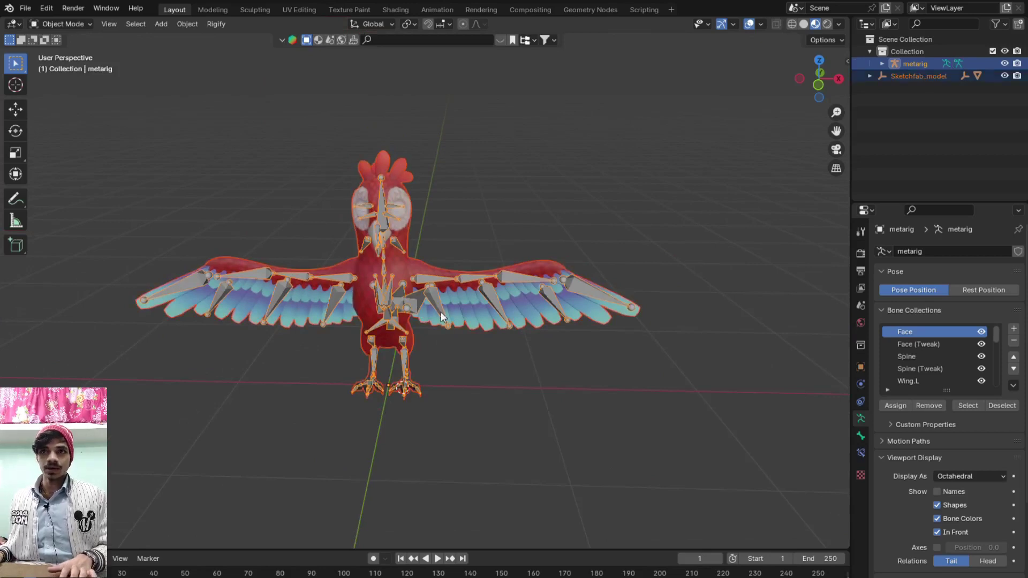
{"action": "key", "text": "ctrl+a"}
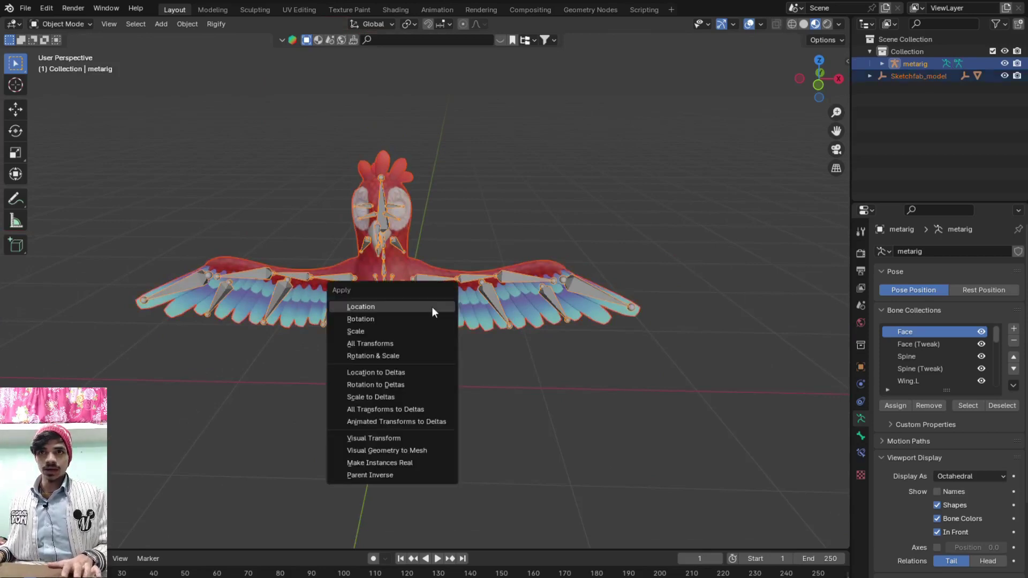
{"action": "left_click", "coordinate": [425, 339]}
{"action": "left_click", "coordinate": [426, 298]}
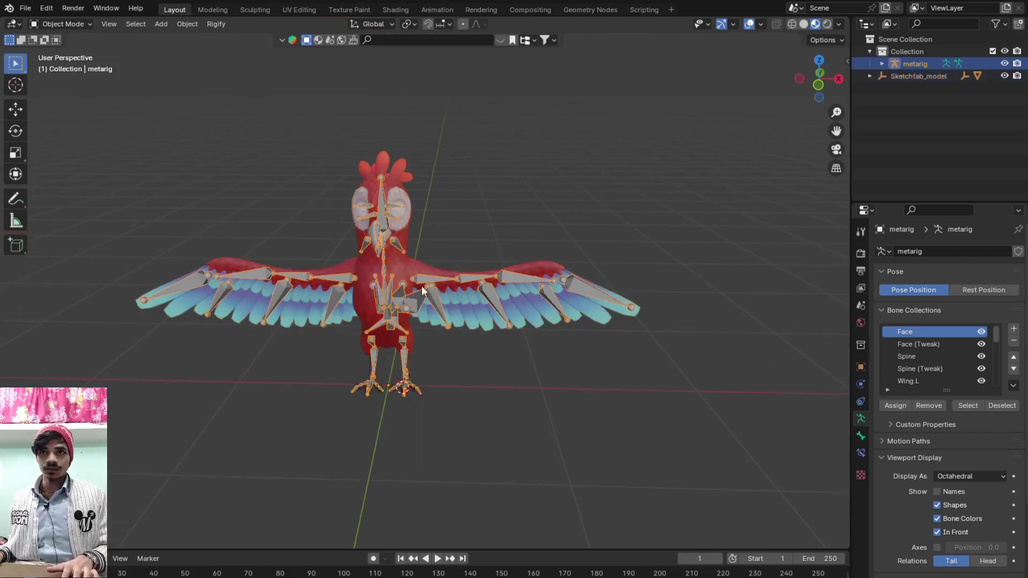
{"action": "scroll", "coordinate": [903, 441], "scroll_direction": "down", "scroll_amount": 2}
{"action": "scroll", "coordinate": [937, 471], "scroll_direction": "down", "scroll_amount": 3}
Generate the Rigify rig from the metarig and hide the metarig
{"action": "left_click", "coordinate": [953, 502]}
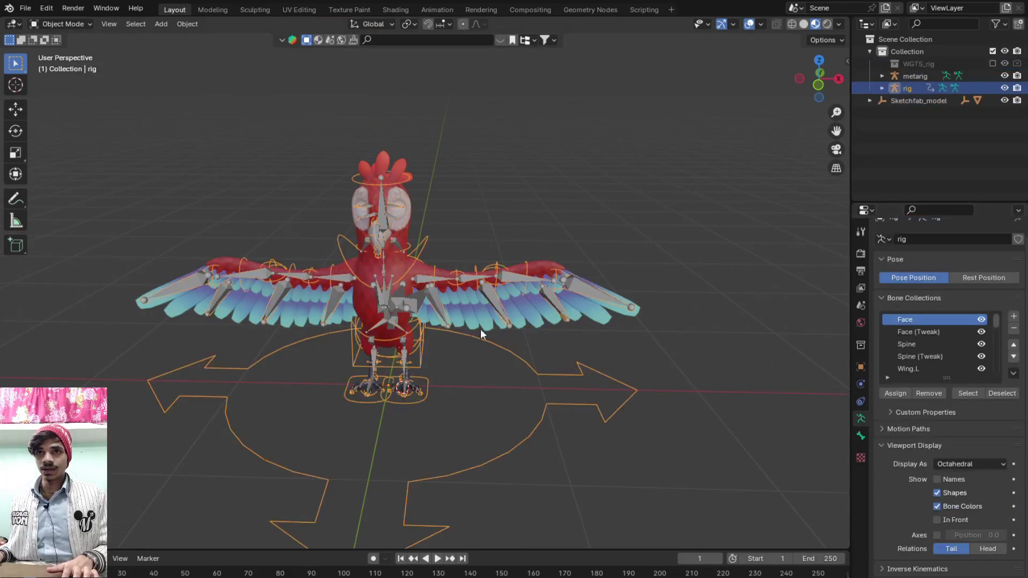
{"action": "left_click", "coordinate": [389, 310]}
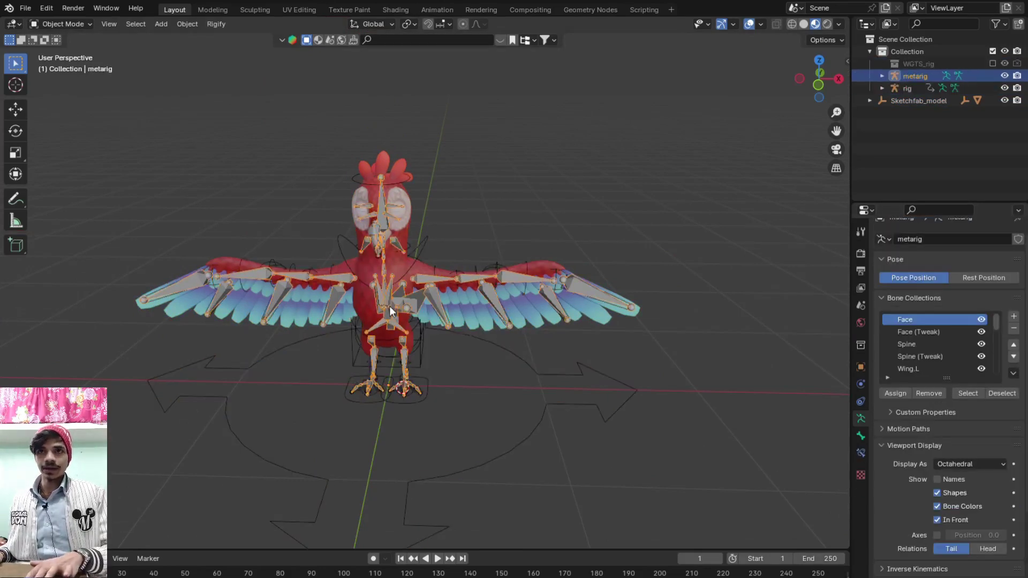
{"action": "key", "text": "h"}
Parent the parrot mesh to the generated rig with automatic weights and enter Pose Mode
{"action": "left_click", "coordinate": [464, 334]}
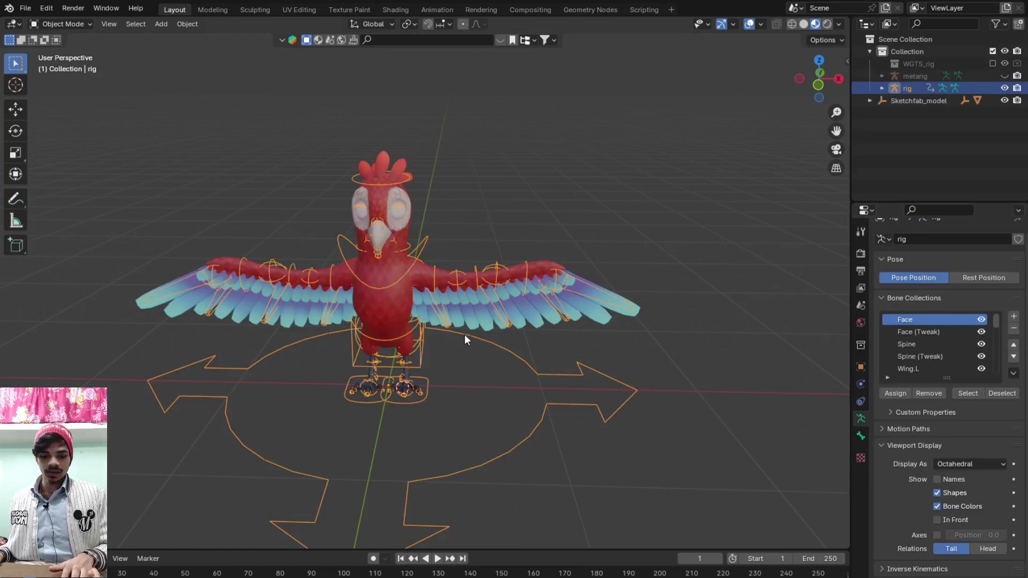
{"action": "left_click", "coordinate": [464, 334], "text": "shift"}
{"action": "key", "text": "ctrl+p"}
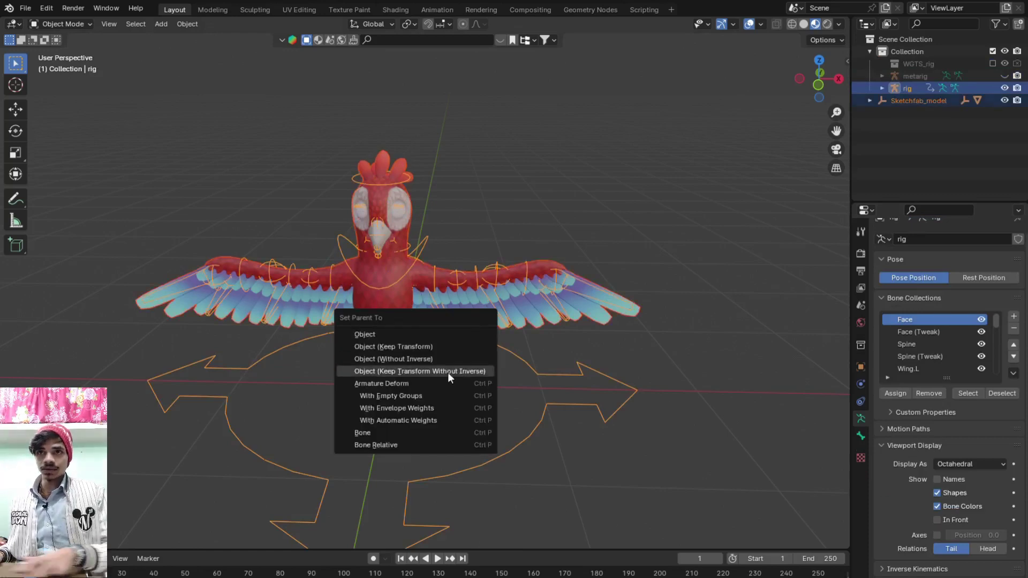
{"action": "left_click", "coordinate": [434, 422]}
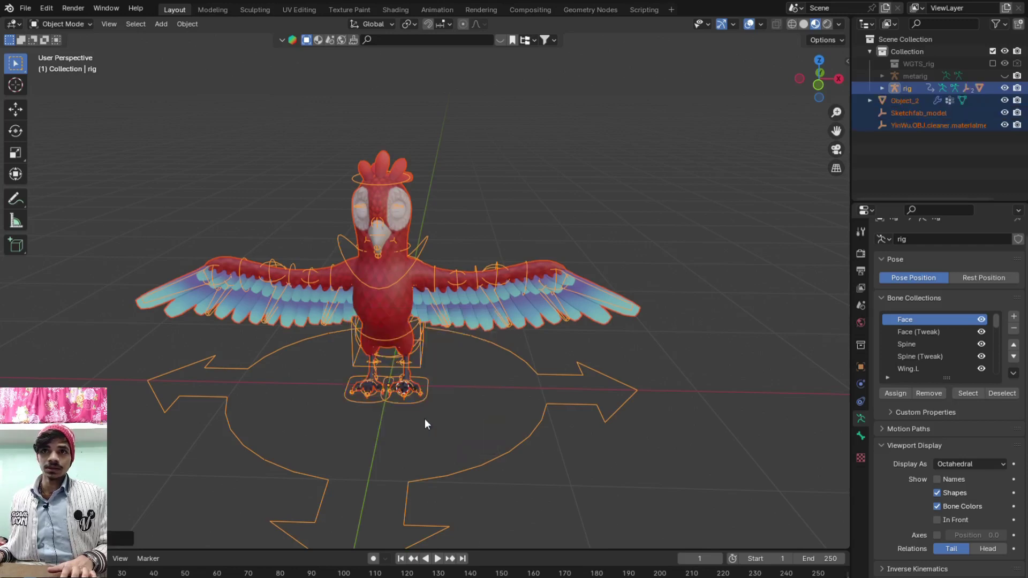
{"action": "left_click", "coordinate": [520, 349]}
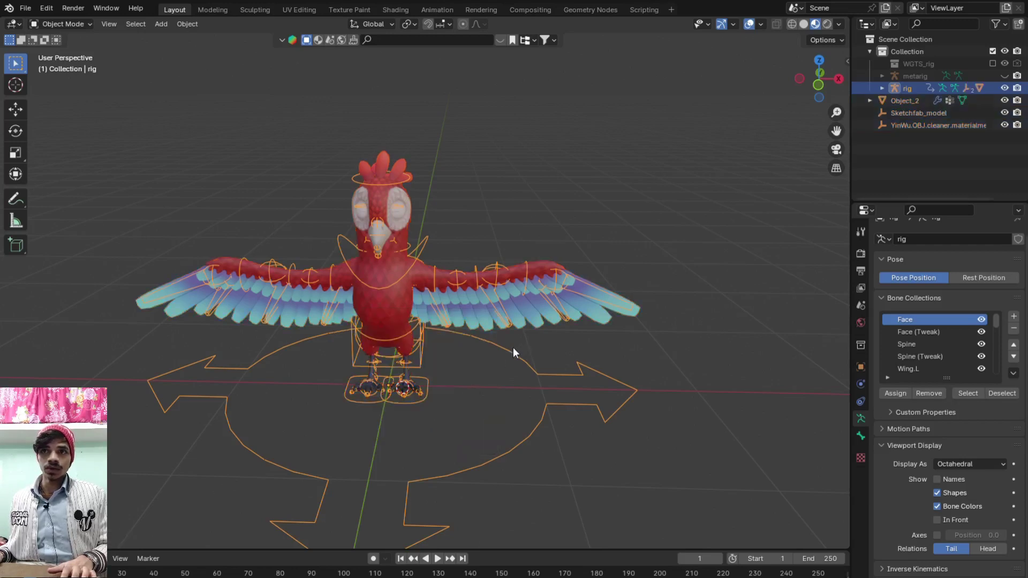
{"action": "key", "text": "ctrl+Tab"}
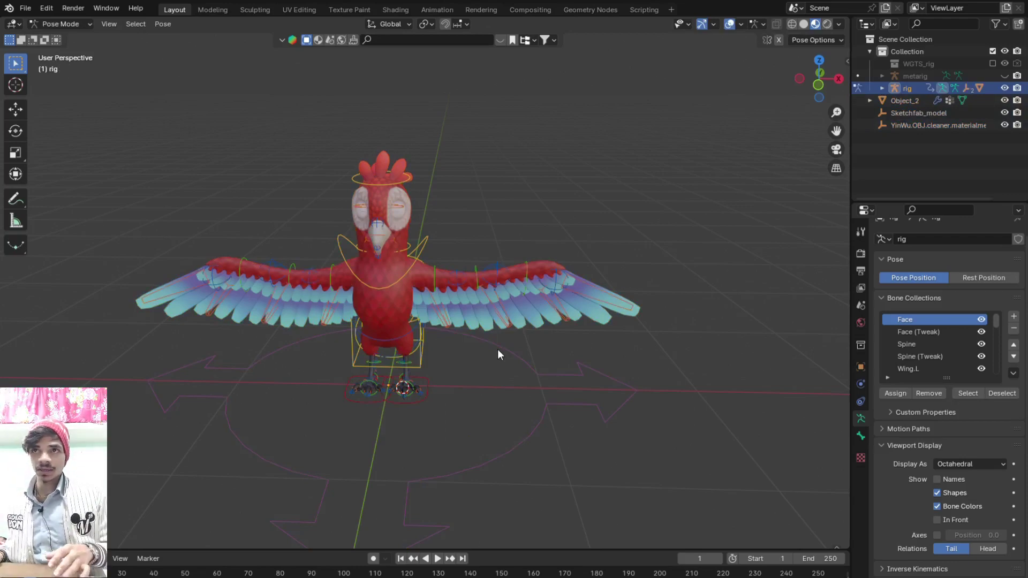
Rotate a claw tweak control on the left foot to test claw deformation
{"action": "left_click", "coordinate": [497, 349]}
{"action": "middle_click_drag", "start_coordinate": [496, 349], "coordinate": [500, 329]}
{"action": "scroll", "coordinate": [499, 329], "scroll_direction": "up", "scroll_amount": 3}
{"action": "scroll", "coordinate": [468, 379], "scroll_direction": "up", "scroll_amount": 3}
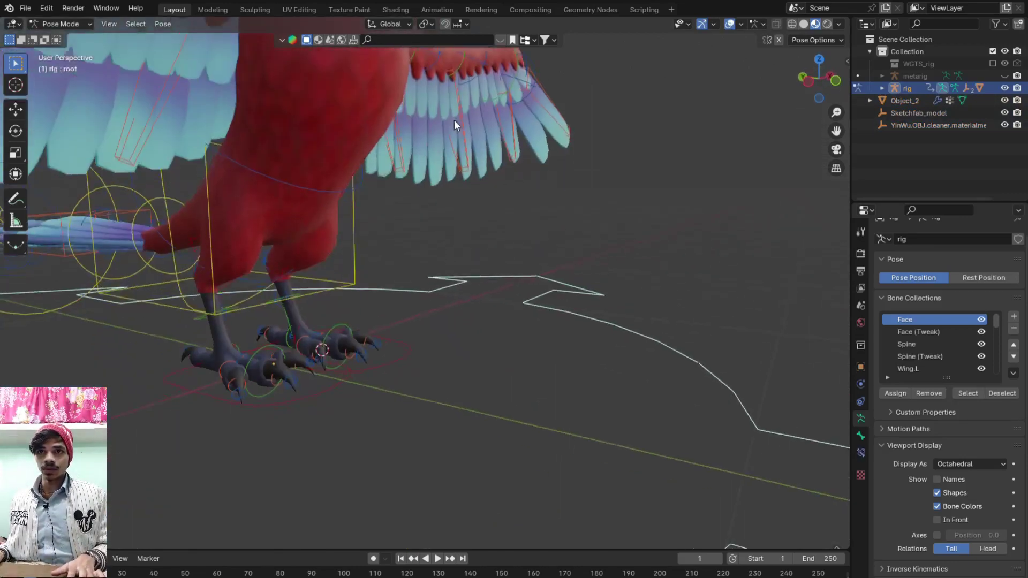
{"action": "scroll", "coordinate": [372, 251], "scroll_direction": "up", "scroll_amount": 2}
{"action": "mouse_move", "coordinate": [329, 287]}
{"action": "middle_mouse_down"}
{"action": "mouse_move", "coordinate": [377, 341]}
{"action": "mouse_move", "coordinate": [306, 336]}
{"action": "mouse_move", "coordinate": [577, 346]}
{"action": "middle_mouse_up"}
{"action": "scroll", "coordinate": [275, 234], "scroll_direction": "up", "scroll_amount": 3}
{"action": "middle_click_drag", "start_coordinate": [277, 240], "coordinate": [396, 322]}
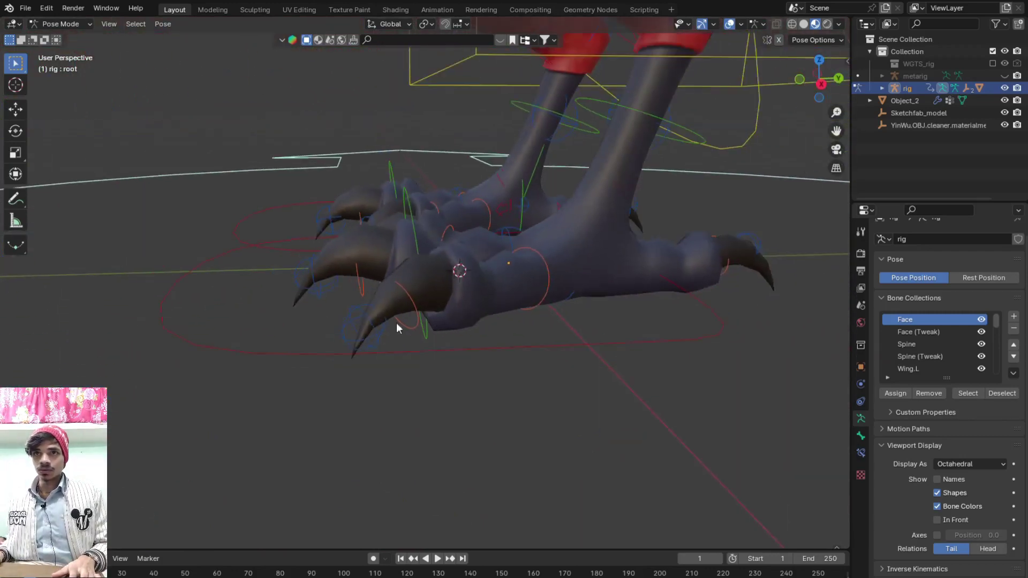
{"action": "left_click", "coordinate": [361, 329]}
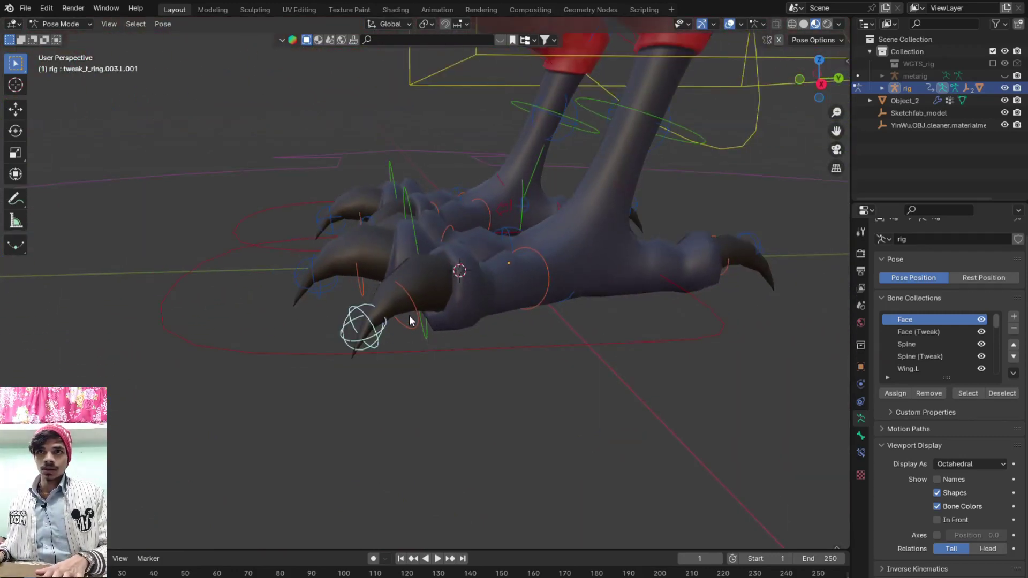
{"action": "key", "text": "r"}
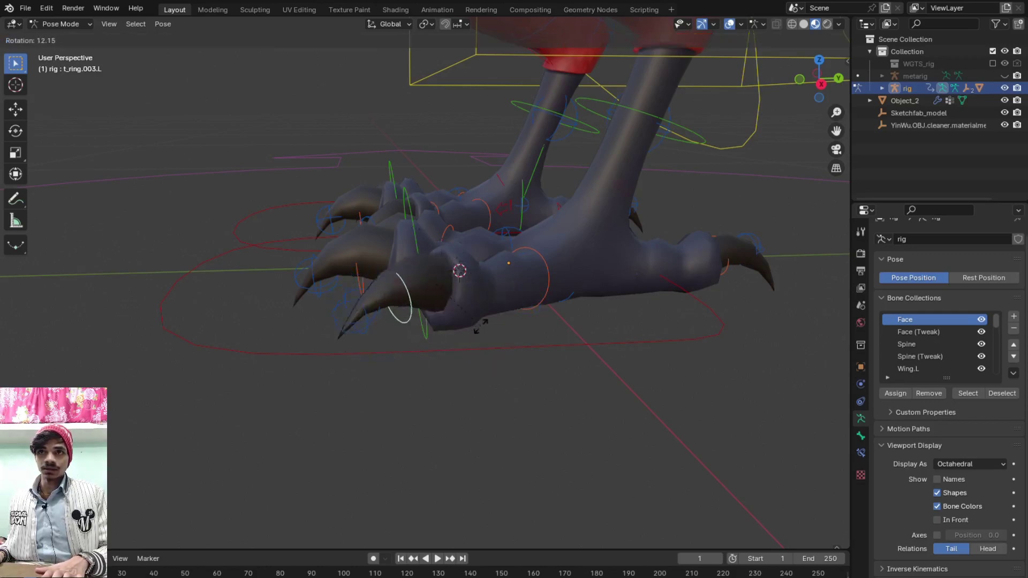
{"action": "left_click", "coordinate": [497, 303]}
Bend the claw and next toe segments around their X axes
{"action": "middle_click_drag", "start_coordinate": [498, 299], "coordinate": [433, 295]}
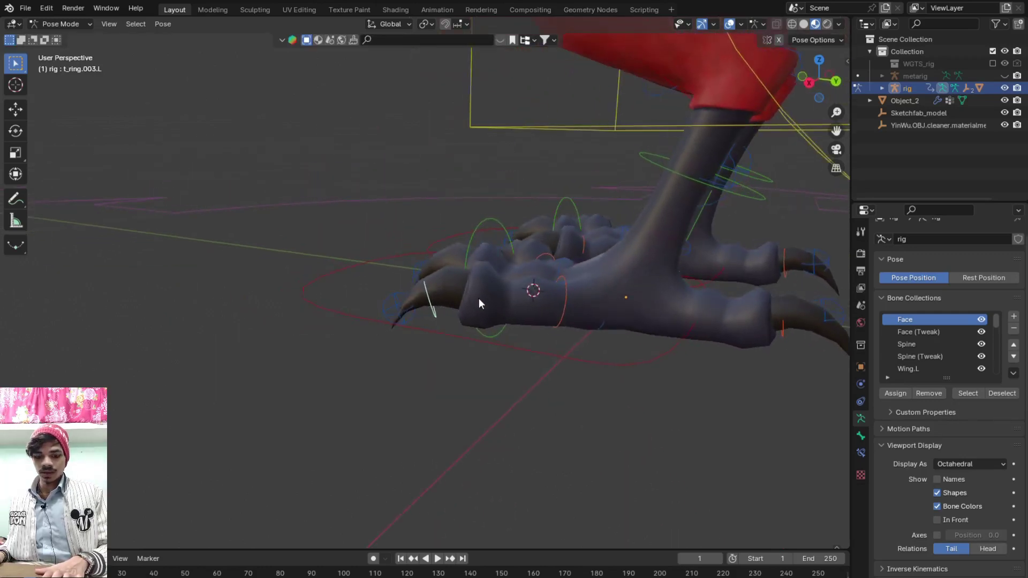
{"action": "key", "text": "r"}
{"action": "key", "text": "y"}
{"action": "key", "text": "x"}
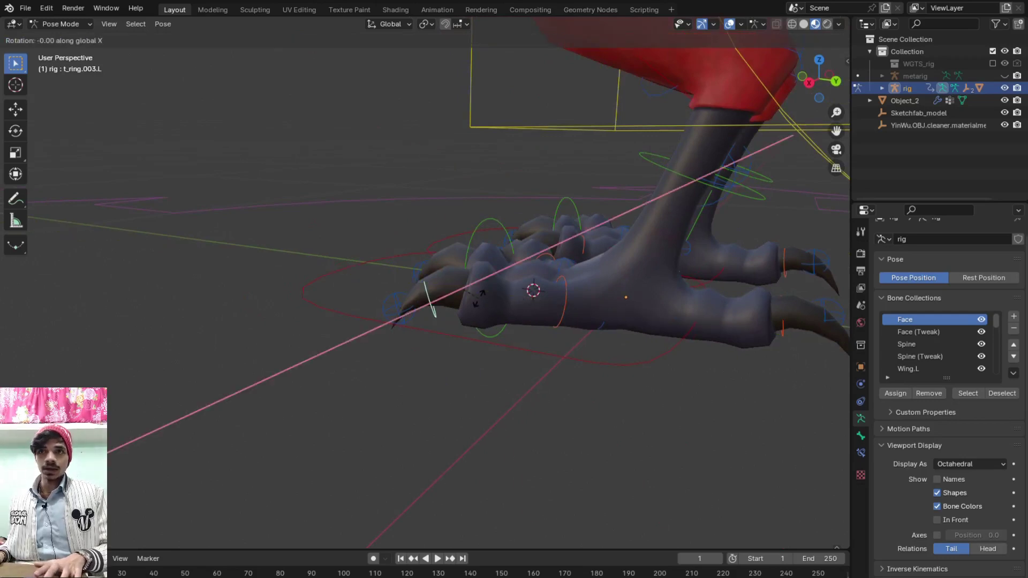
{"action": "key", "text": "x"}
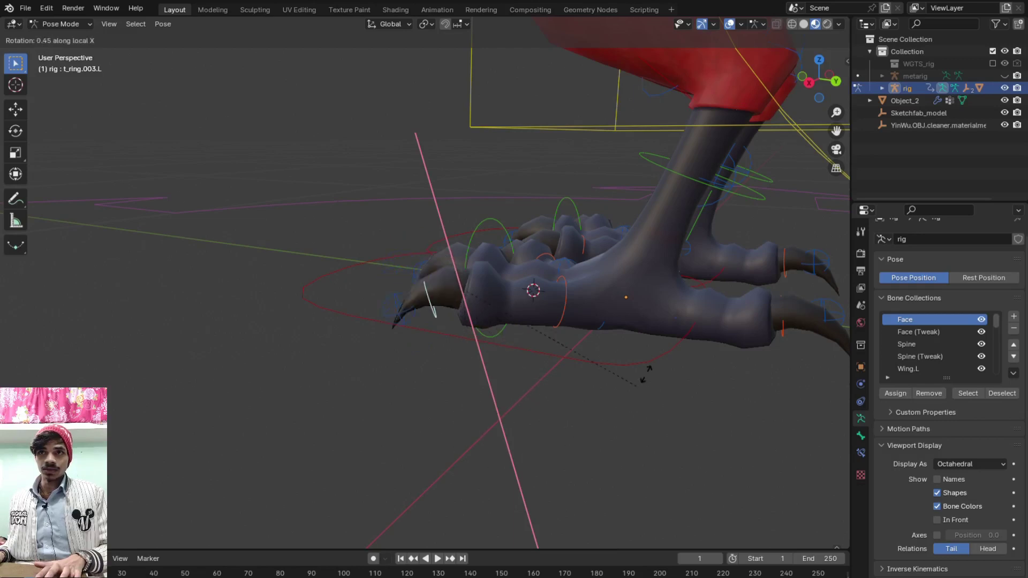
{"action": "left_click", "coordinate": [562, 396]}
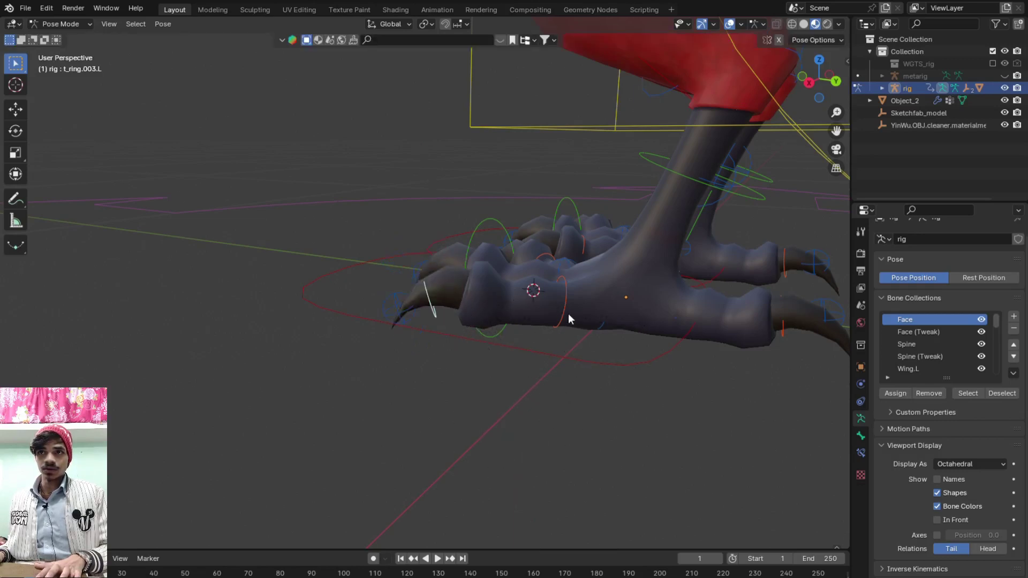
{"action": "key", "text": "r"}
{"action": "key", "text": "x"}
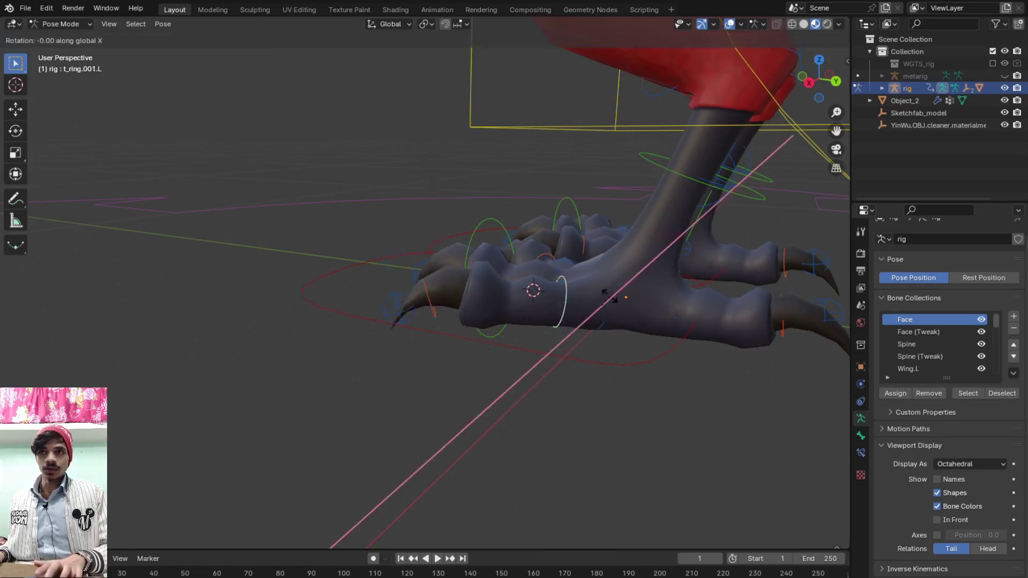
{"action": "key", "text": "x"}
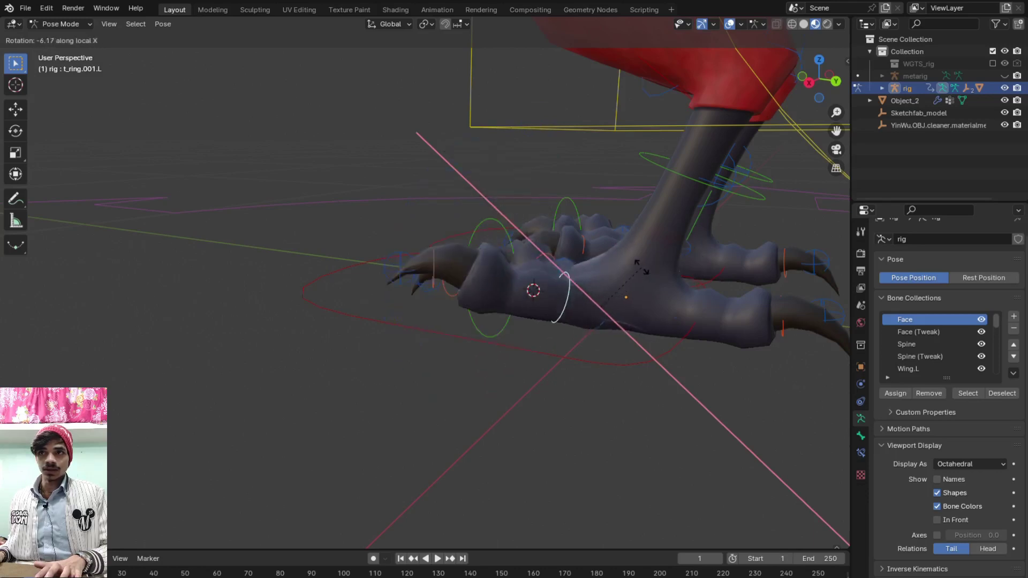
{"action": "left_click", "coordinate": [717, 268]}
{"action": "key", "text": "r"}
{"action": "key", "text": "x"}
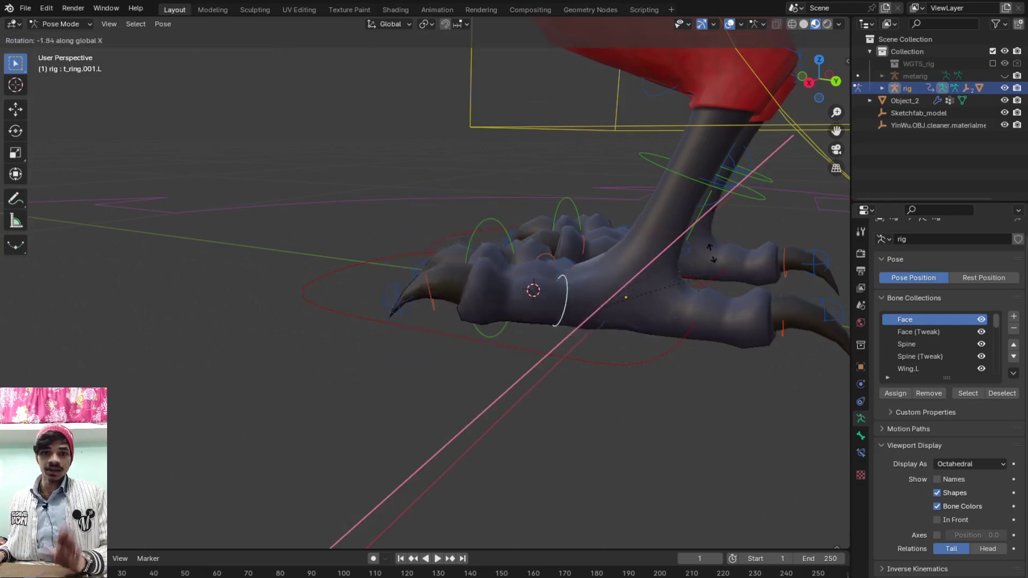
{"action": "left_click", "coordinate": [711, 253]}
Bend the right foot's toe control
{"action": "middle_click_drag", "start_coordinate": [711, 253], "coordinate": [682, 301]}
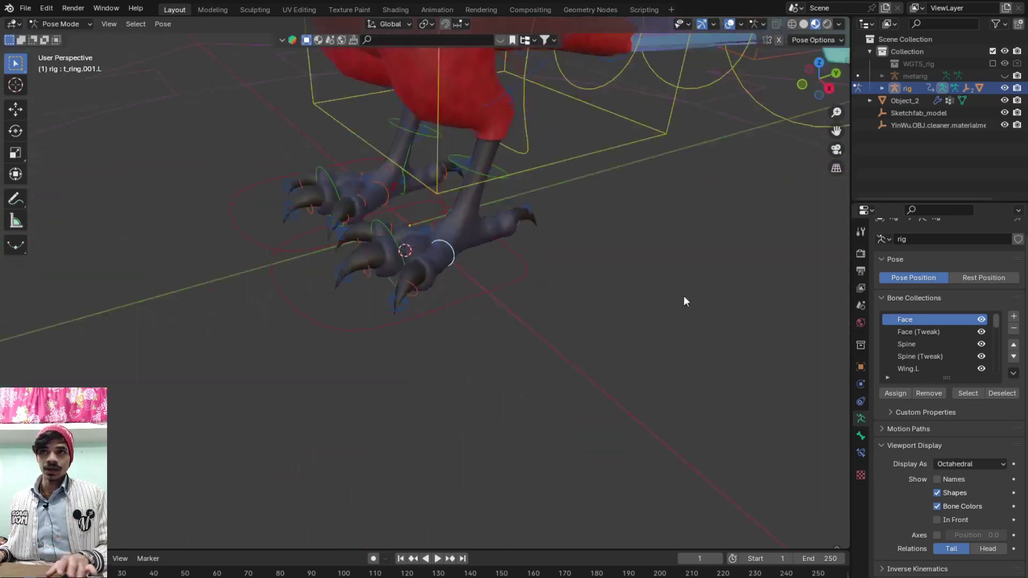
{"action": "scroll", "coordinate": [298, 282], "scroll_direction": "up", "scroll_amount": 3}
{"action": "mouse_move", "coordinate": [376, 281]}
{"action": "middle_mouse_down"}
{"action": "mouse_move", "coordinate": [361, 134]}
{"action": "mouse_move", "coordinate": [287, 332]}
{"action": "middle_mouse_up"}
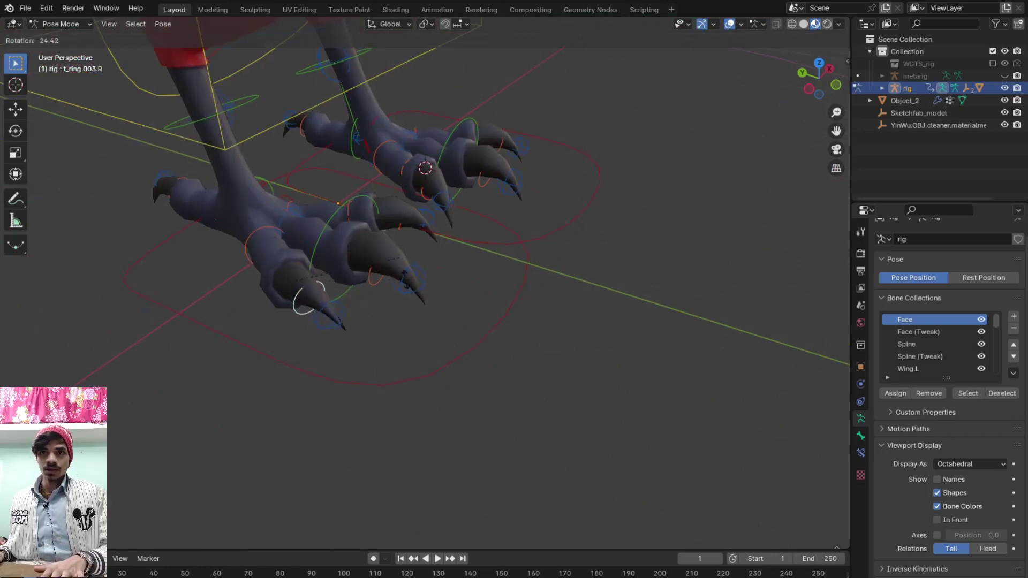
{"action": "left_click", "coordinate": [324, 217]}
{"action": "middle_click_drag", "start_coordinate": [349, 230], "coordinate": [374, 232]}
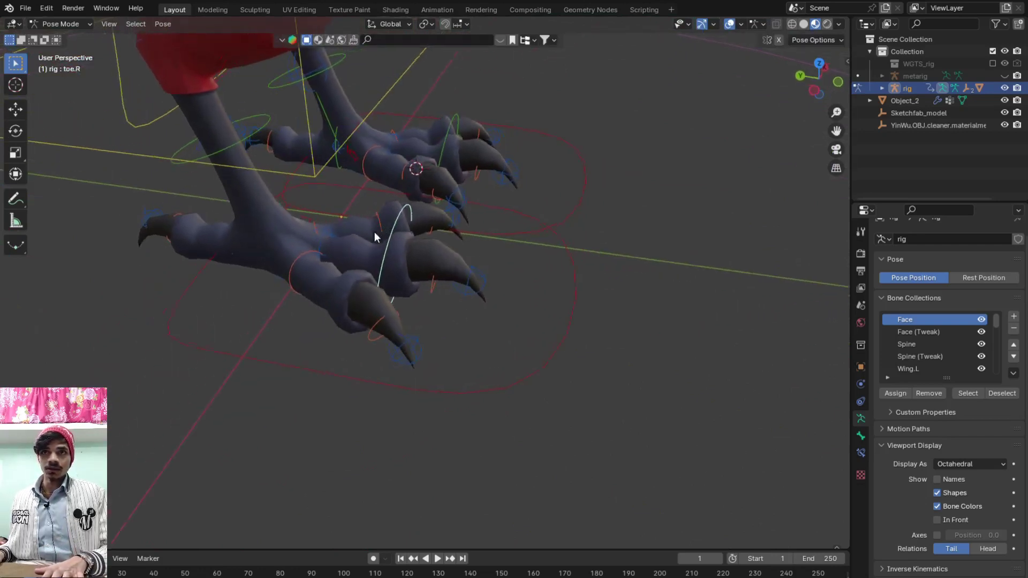
{"action": "key", "text": "r"}
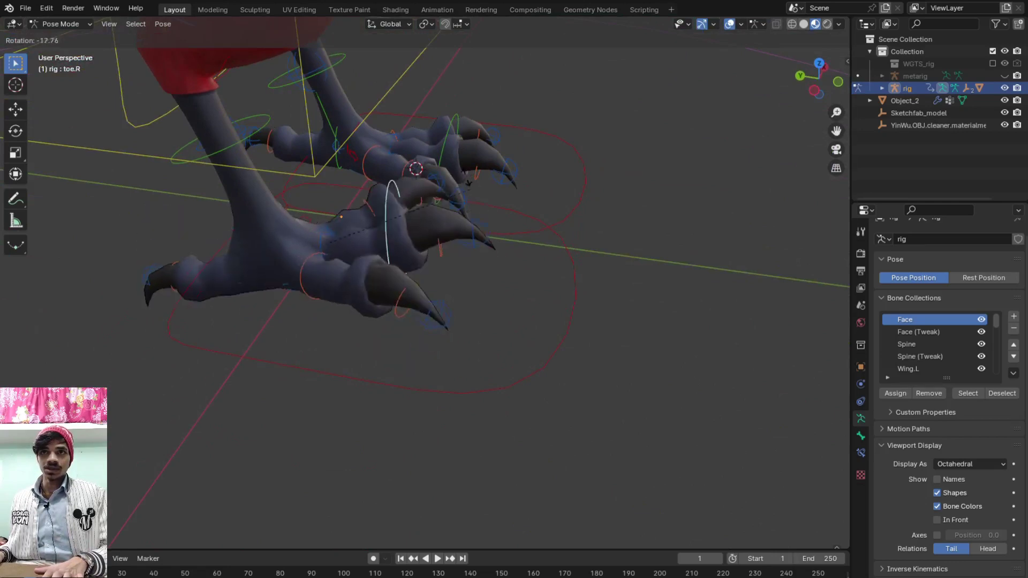
{"action": "left_click", "coordinate": [505, 229]}
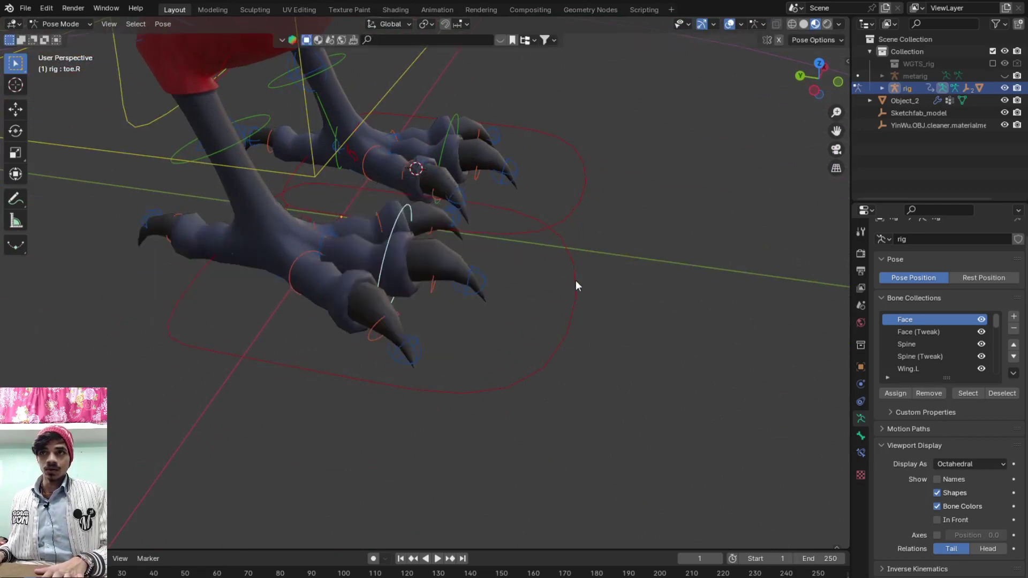
Turn the right foot IK control (foot_ik.R) around the Z axis
{"action": "left_click", "coordinate": [565, 257]}
{"action": "key", "text": "r"}
{"action": "key", "text": "z"}
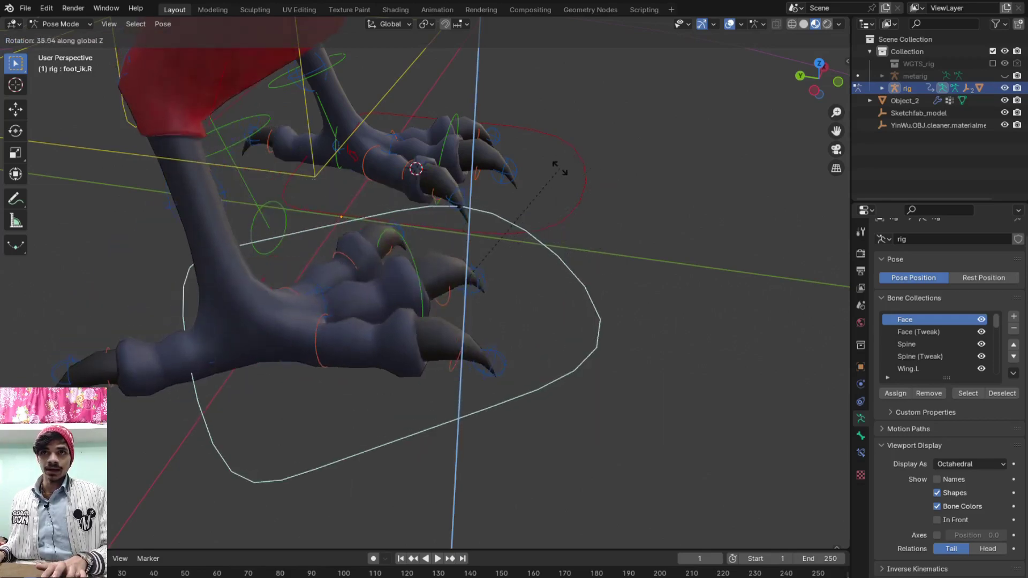
{"action": "left_click", "coordinate": [605, 214]}
{"action": "mouse_move", "coordinate": [598, 218]}
{"action": "middle_mouse_down"}
{"action": "mouse_move", "coordinate": [358, 206]}
{"action": "mouse_move", "coordinate": [420, 344]}
{"action": "mouse_move", "coordinate": [470, 313]}
{"action": "mouse_move", "coordinate": [357, 217]}
{"action": "middle_mouse_up"}
Move the right shin tweak control to bend the right leg
{"action": "left_click", "coordinate": [326, 207]}
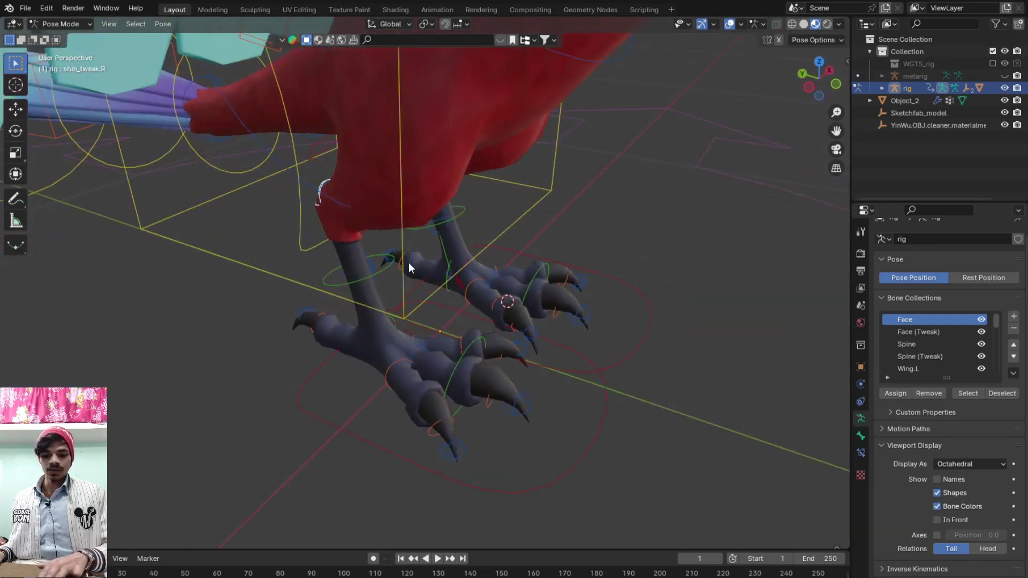
{"action": "key", "text": "g"}
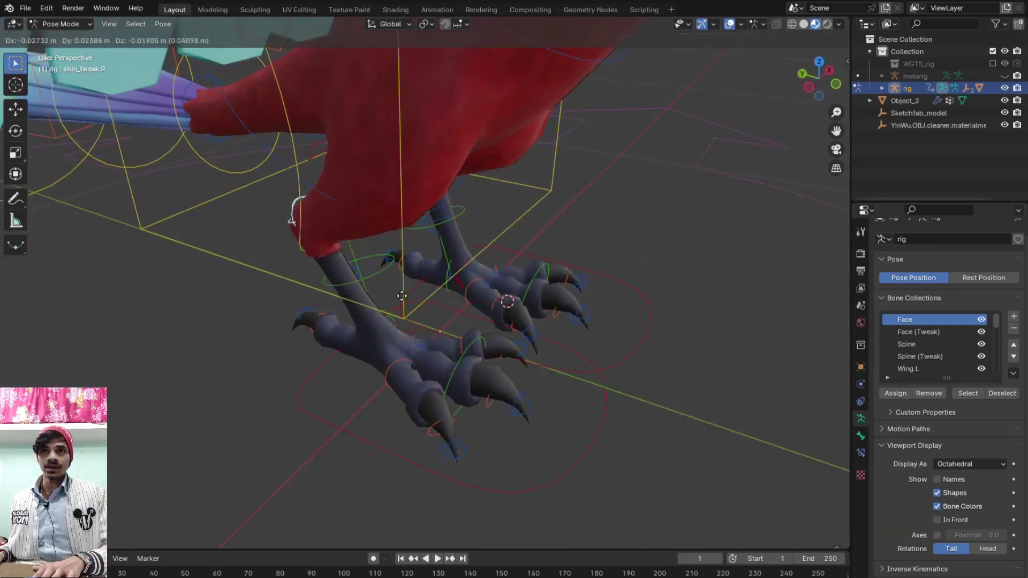
{"action": "left_click", "coordinate": [407, 258]}
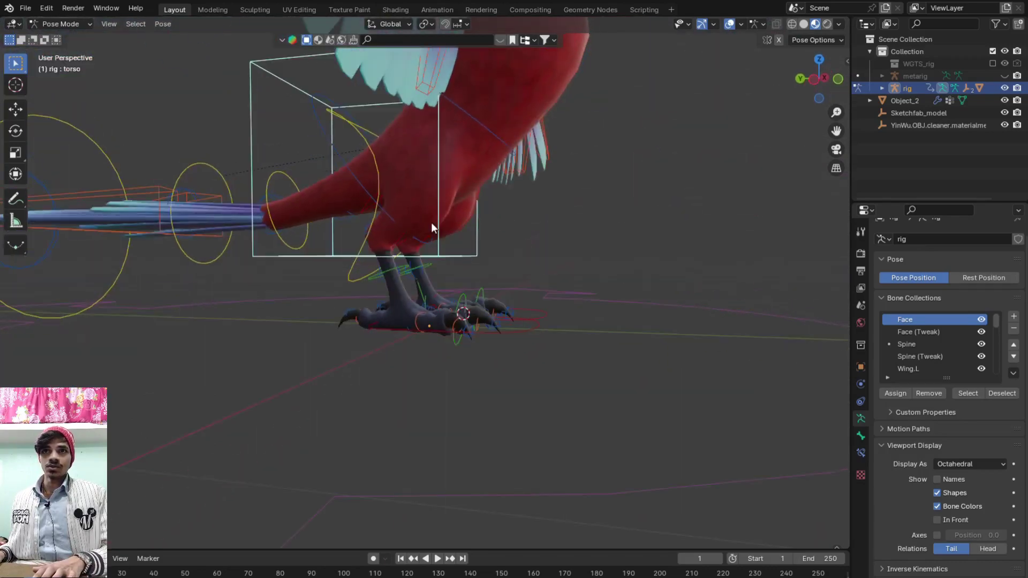
Move the torso control along Z to lower and raise the body, feet staying planted
{"action": "key", "text": "g"}
{"action": "key", "text": "z"}
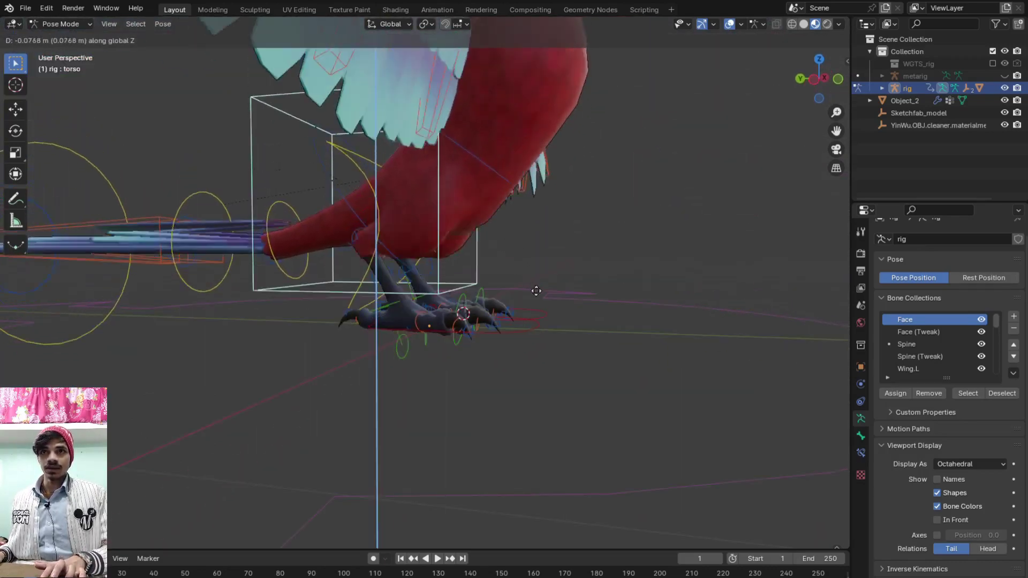
{"action": "left_click", "coordinate": [528, 271]}
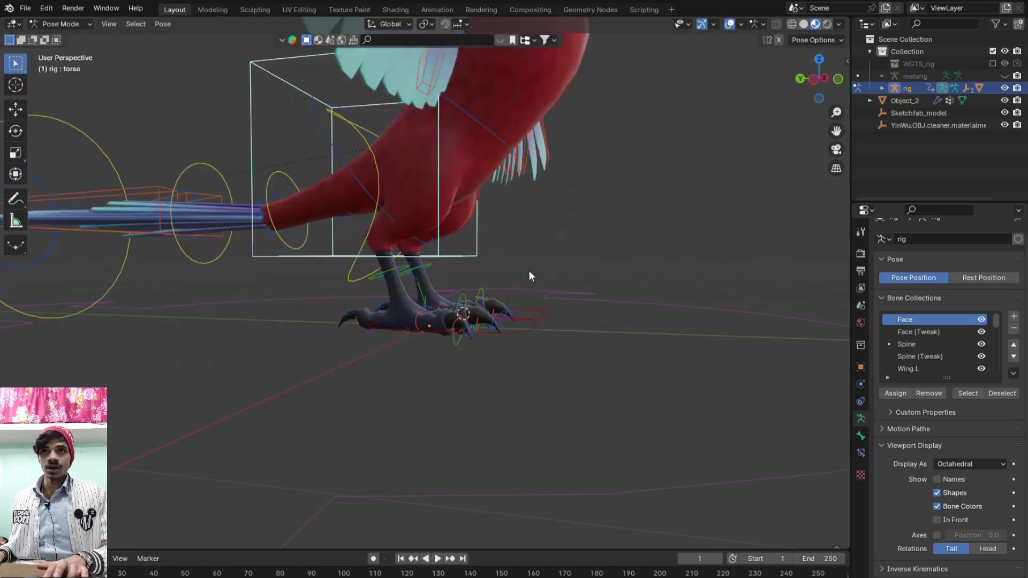
{"action": "scroll", "coordinate": [529, 270], "scroll_direction": "down", "scroll_amount": 5}
{"action": "key", "text": "g"}
{"action": "key", "text": "z"}
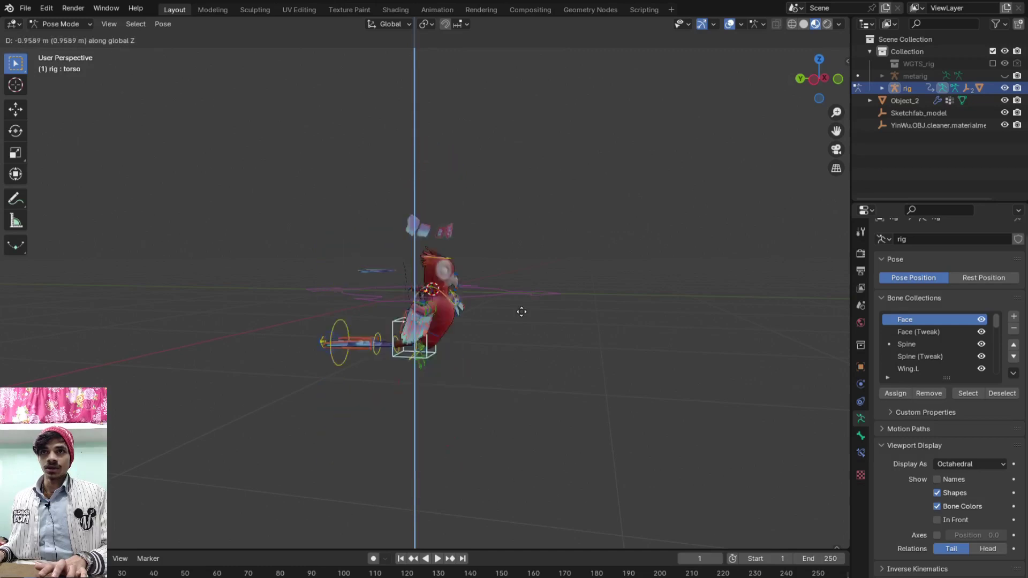
{"action": "left_click", "coordinate": [516, 303]}
{"action": "scroll", "coordinate": [497, 326], "scroll_direction": "up", "scroll_amount": 6}
{"action": "mouse_move", "coordinate": [359, 288]}
{"action": "middle_mouse_down"}
{"action": "mouse_move", "coordinate": [393, 351]}
{"action": "mouse_move", "coordinate": [493, 380]}
{"action": "middle_mouse_up"}
{"action": "scroll", "coordinate": [440, 290], "scroll_direction": "up", "scroll_amount": 3}
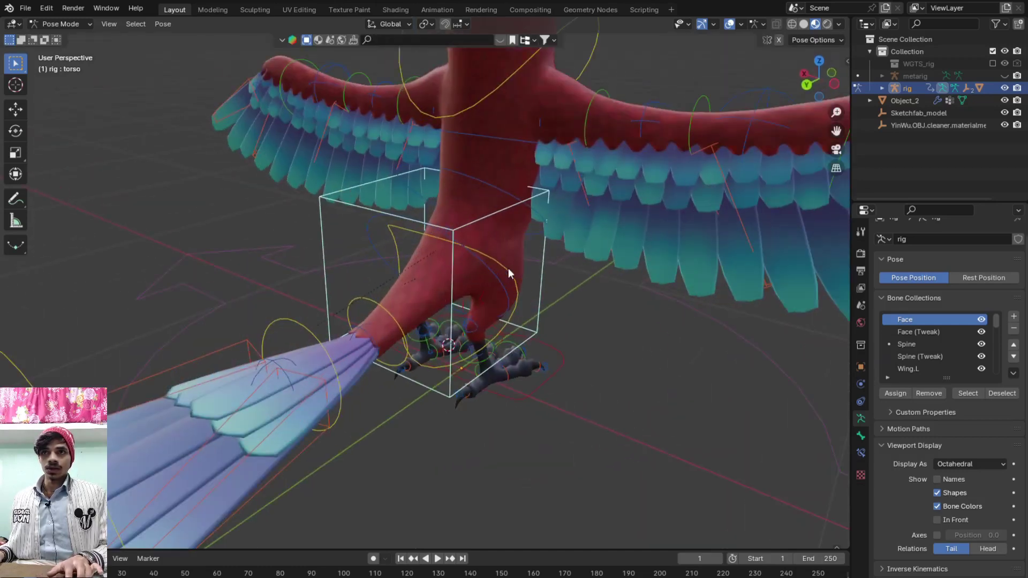
{"action": "middle_click_drag", "start_coordinate": [508, 268], "coordinate": [463, 258]}
{"action": "left_click", "coordinate": [463, 257]}
{"action": "key", "text": "r"}
{"action": "key", "text": "x"}
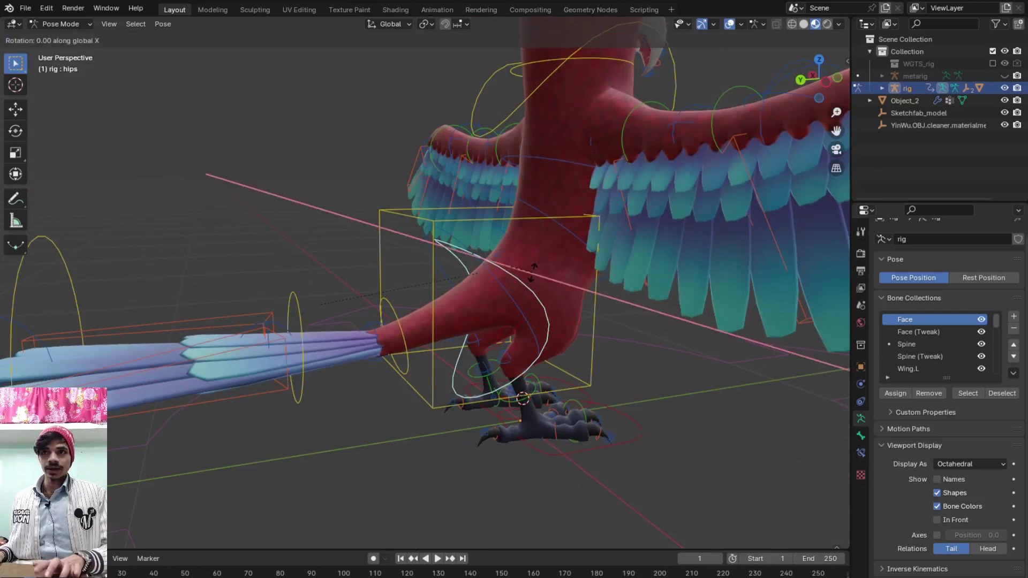
{"action": "key", "text": "Escape"}
{"action": "key", "text": "r"}
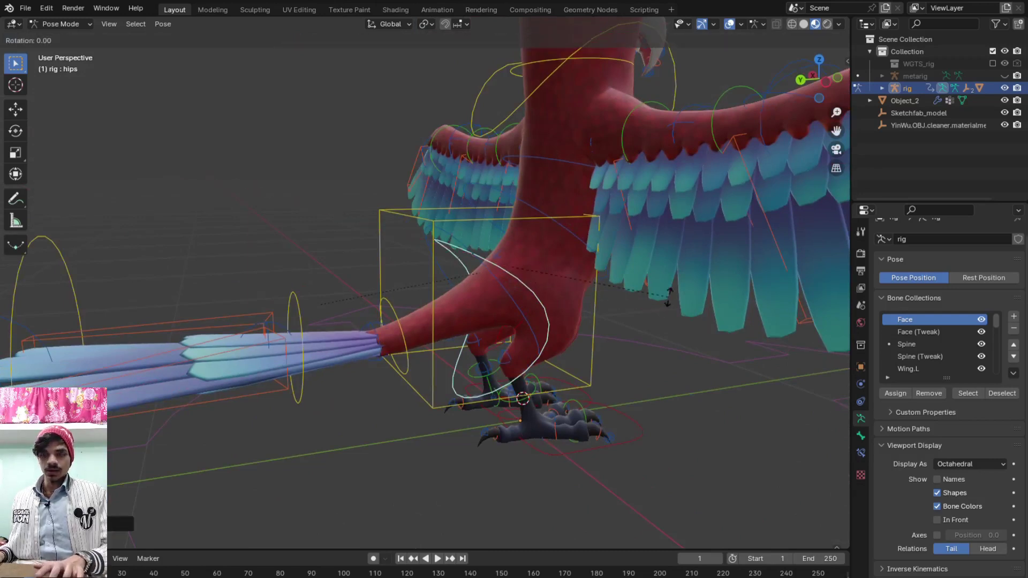
{"action": "key", "text": "x"}
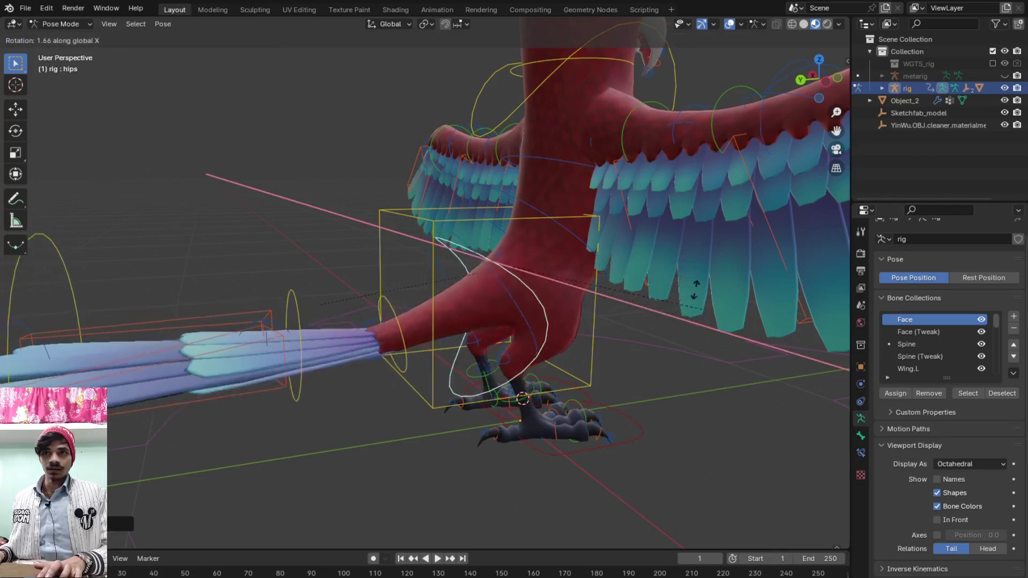
{"action": "left_click", "coordinate": [696, 314]}
{"action": "left_click", "coordinate": [390, 306]}
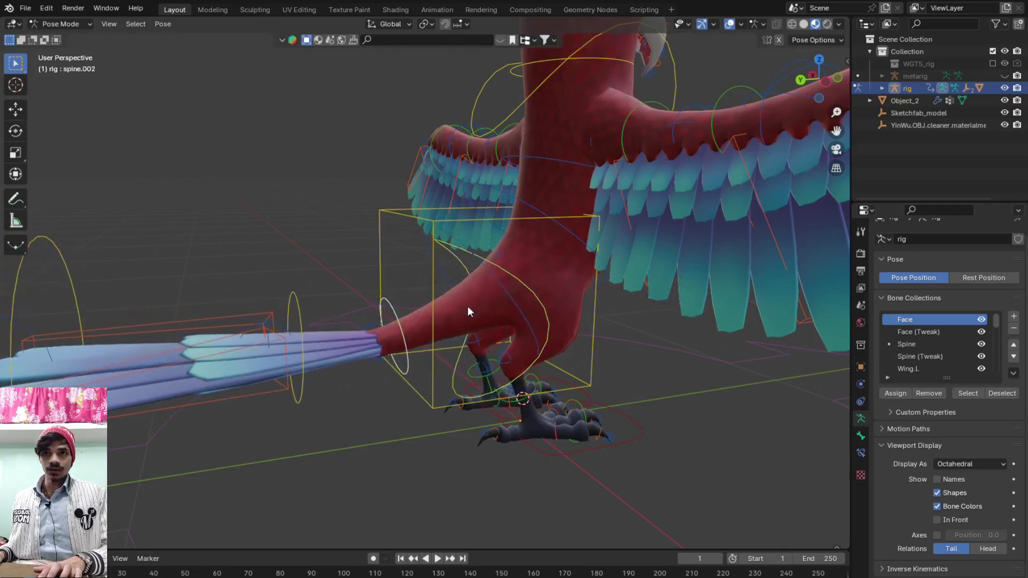
{"action": "key", "text": "r"}
{"action": "key", "text": "r"}
{"action": "key", "text": "r"}
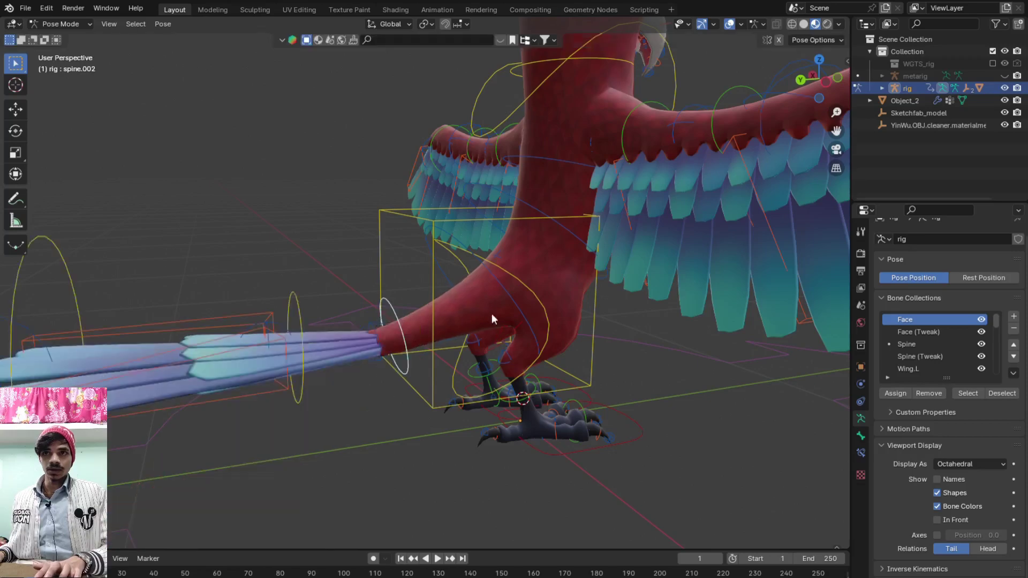
{"action": "key", "text": "x"}
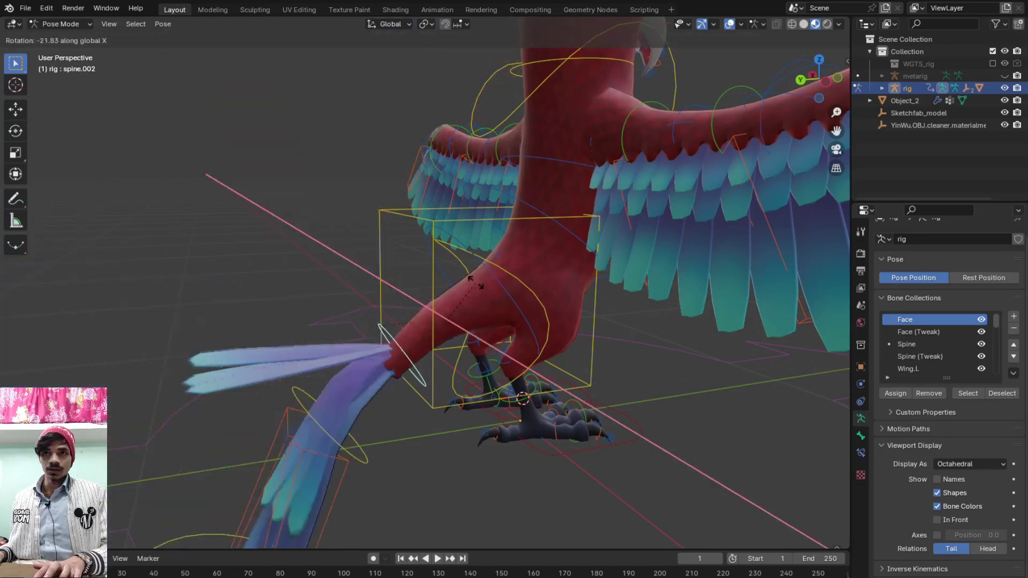
{"action": "right_click", "coordinate": [438, 302]}
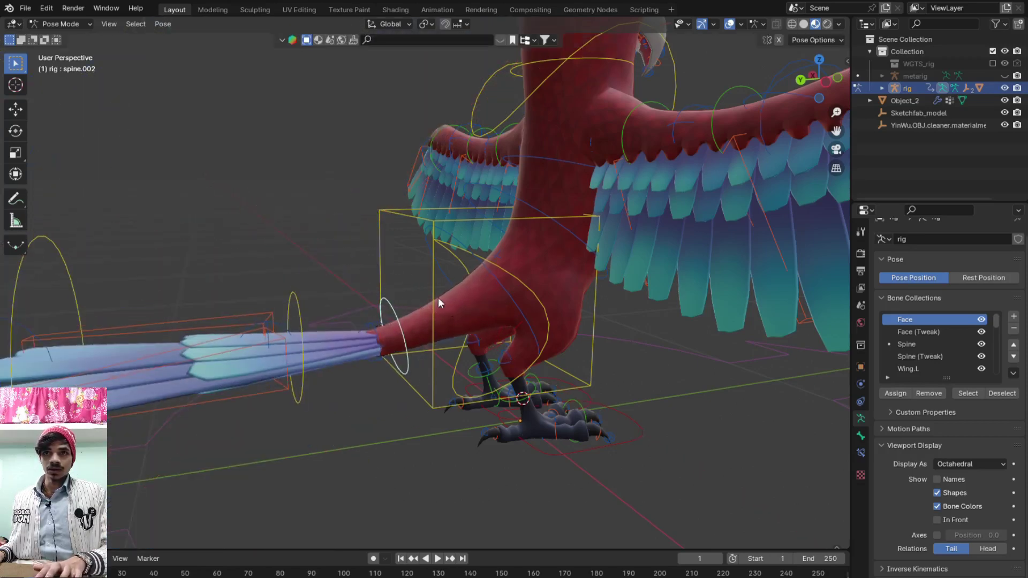
{"action": "scroll", "coordinate": [317, 307], "scroll_direction": "down", "scroll_amount": 5}
{"action": "middle_click_drag", "start_coordinate": [316, 307], "coordinate": [435, 303]}
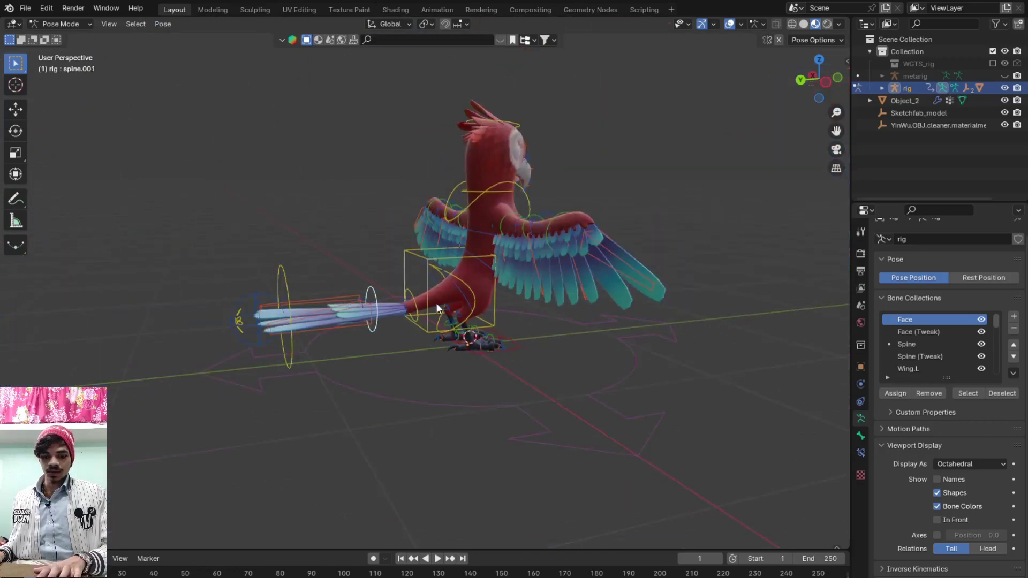
{"action": "key", "text": "r"}
{"action": "key", "text": "x"}
{"action": "right_click", "coordinate": [442, 313]}
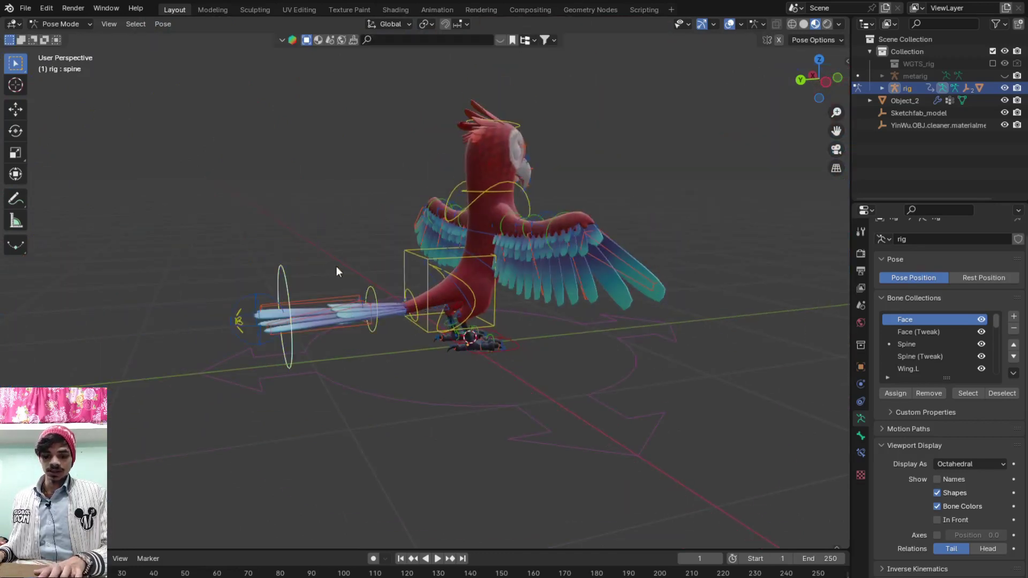
{"action": "key", "text": "r"}
{"action": "key", "text": "x"}
{"action": "right_click", "coordinate": [305, 296]}
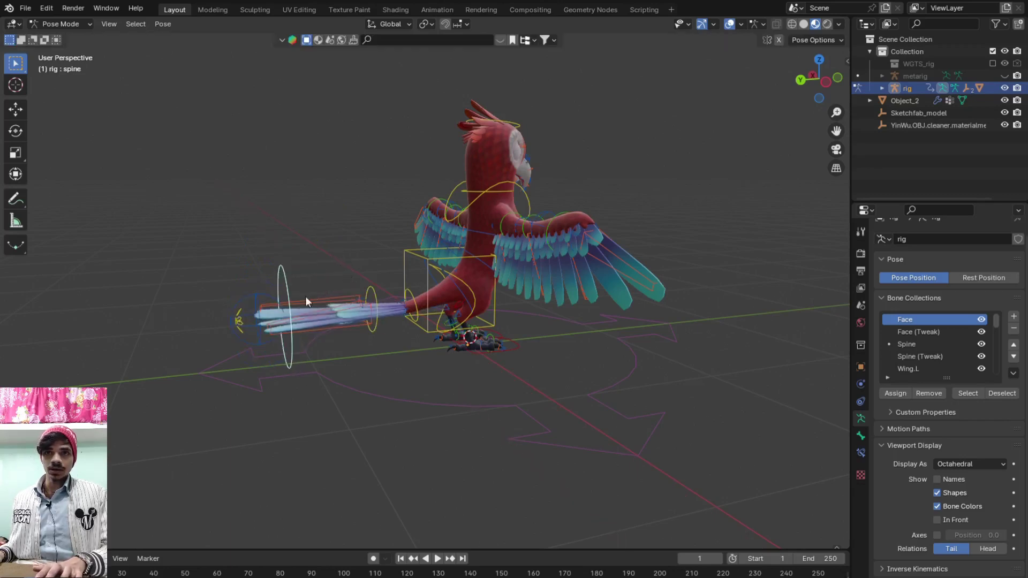
Start a free move on the tail tweak bone, then select the spine_fk.005 back bone
{"action": "key", "text": "g"}
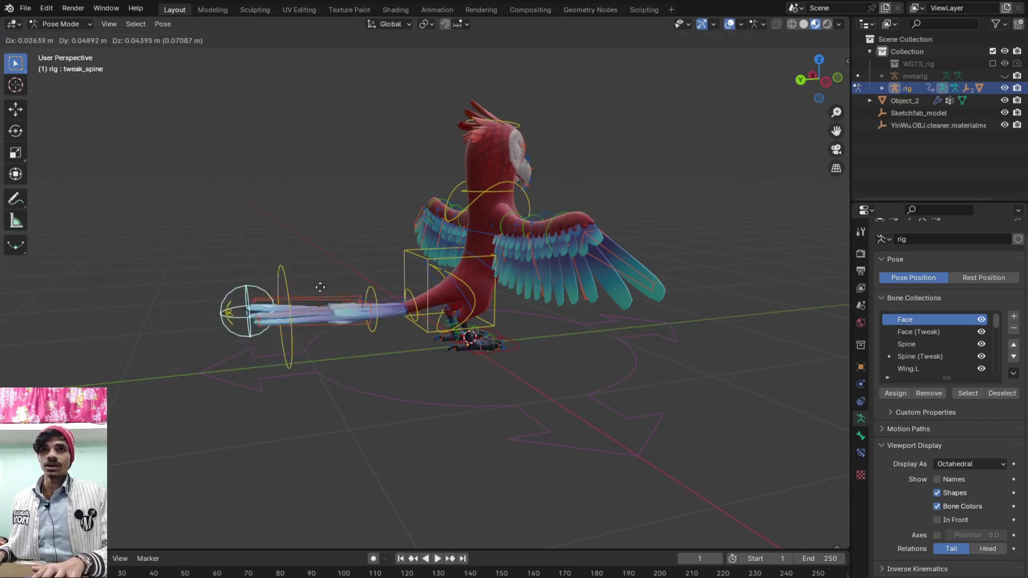
{"action": "mouse_move", "coordinate": [403, 268]}
{"action": "middle_mouse_down"}
{"action": "mouse_move", "coordinate": [482, 285]}
{"action": "mouse_move", "coordinate": [499, 216]}
{"action": "mouse_move", "coordinate": [493, 156]}
{"action": "middle_mouse_up"}
{"action": "scroll", "coordinate": [482, 285], "scroll_direction": "up", "scroll_amount": 5}
{"action": "scroll", "coordinate": [499, 216], "scroll_direction": "up", "scroll_amount": 2}
{"action": "scroll", "coordinate": [493, 156], "scroll_direction": "down", "scroll_amount": 3}
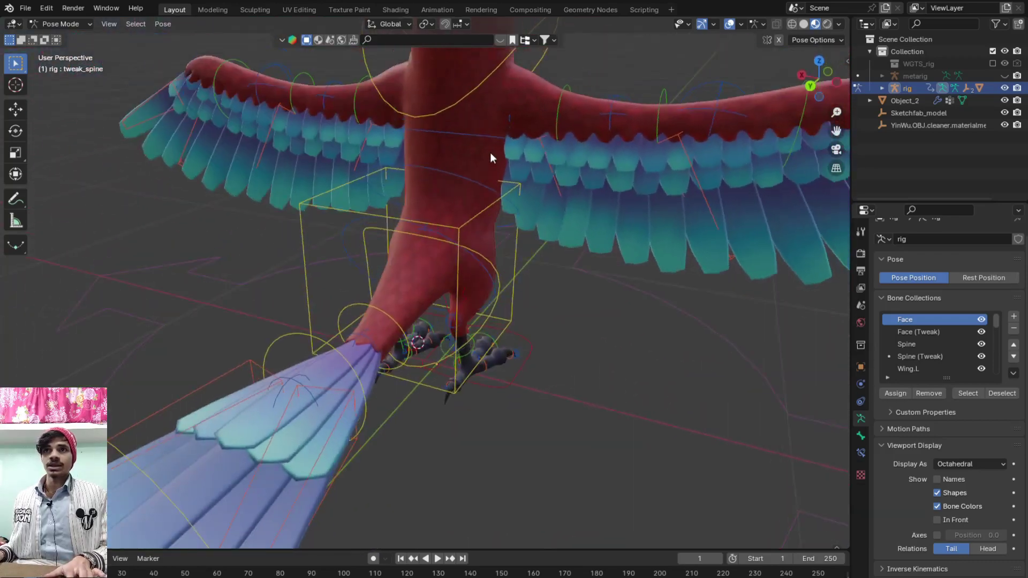
{"action": "left_click", "coordinate": [471, 142]}
{"action": "scroll", "coordinate": [452, 206], "scroll_direction": "up", "scroll_amount": 2}
{"action": "middle_click_drag", "start_coordinate": [452, 201], "coordinate": [489, 197]}
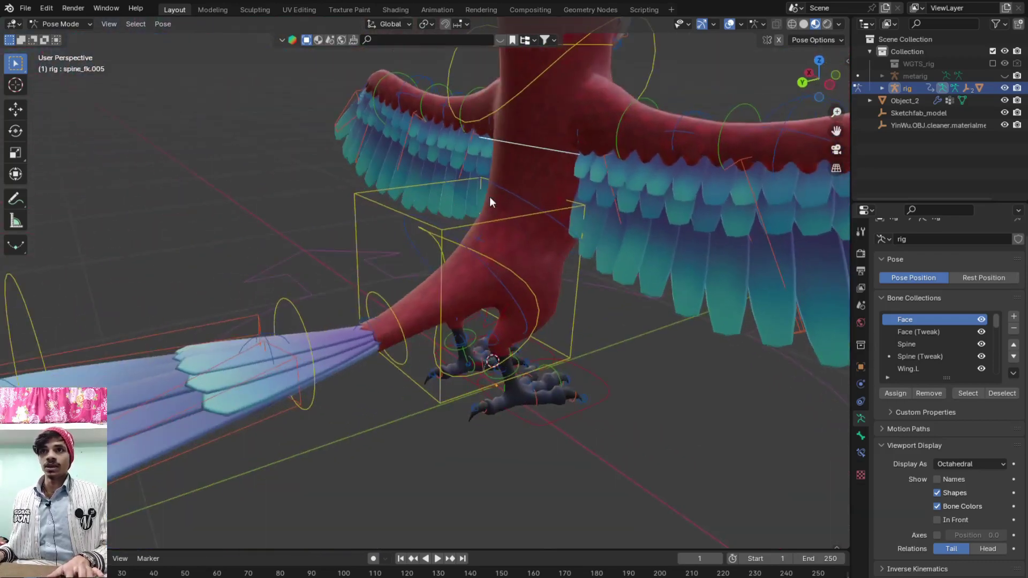
Bend the spine_fk.004 back bone around global X
{"action": "left_click", "coordinate": [513, 202]}
{"action": "scroll", "coordinate": [572, 254], "scroll_direction": "up", "scroll_amount": 2}
{"action": "middle_click_drag", "start_coordinate": [571, 259], "coordinate": [442, 270]}
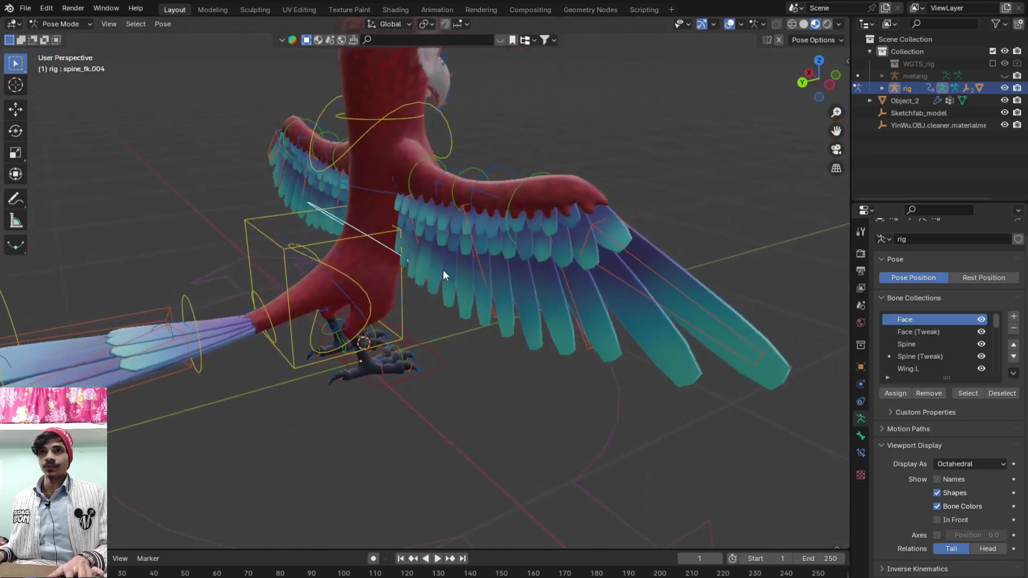
{"action": "key", "text": "r"}
{"action": "key", "text": "x"}
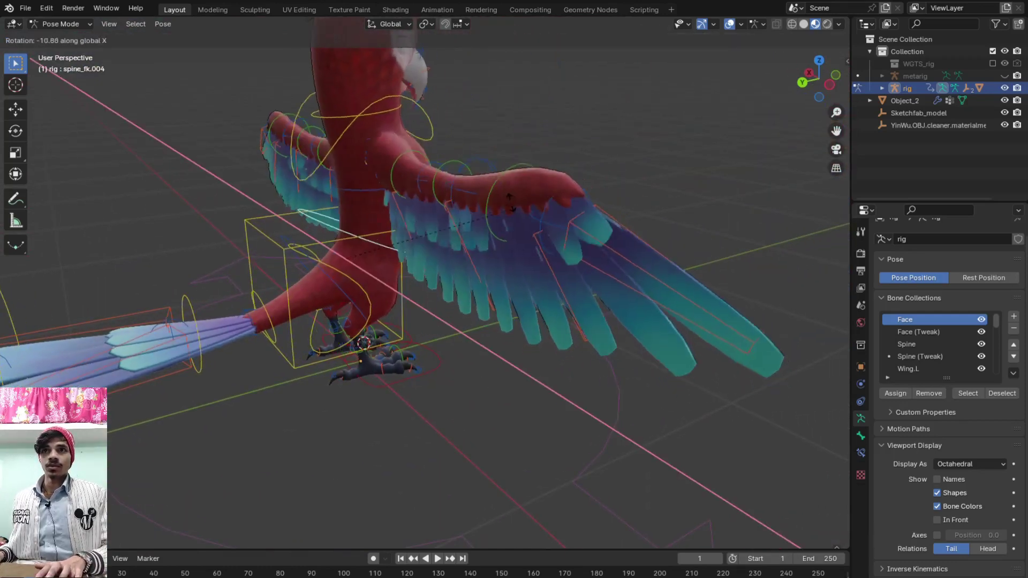
{"action": "left_click", "coordinate": [565, 231]}
Bend the spine further with another global-X rotation
{"action": "scroll", "coordinate": [564, 229], "scroll_direction": "down", "scroll_amount": 5}
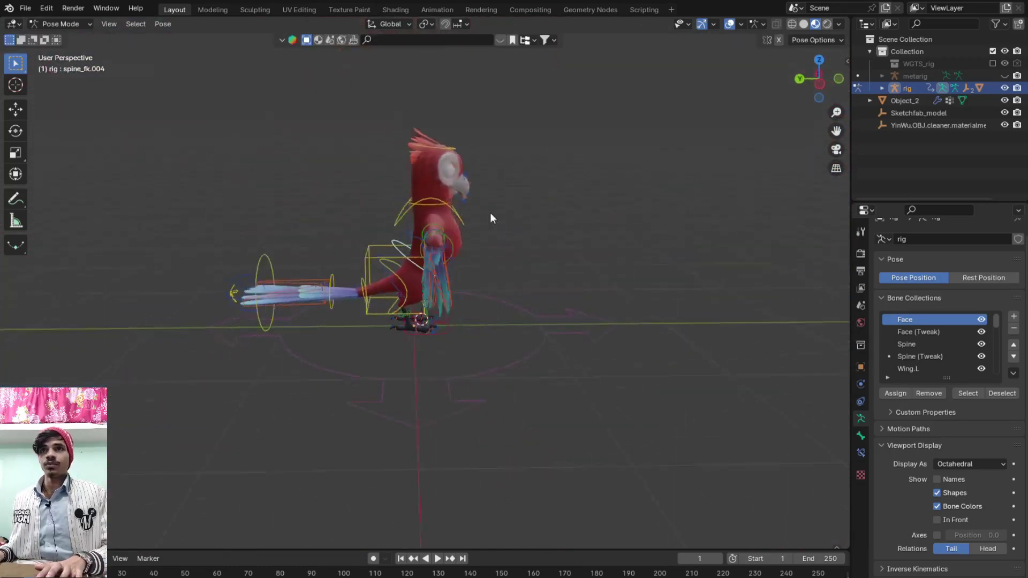
{"action": "middle_click_drag", "start_coordinate": [490, 213], "coordinate": [570, 223]}
{"action": "key", "text": "r"}
{"action": "key", "text": "x"}
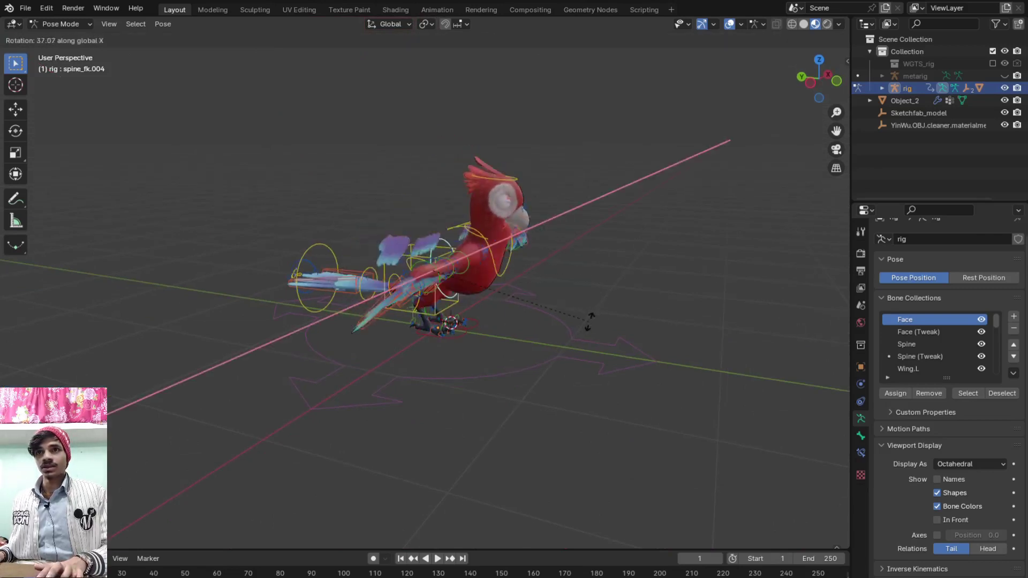
{"action": "left_click", "coordinate": [512, 236]}
Try a global-X rotation on spine_fk.005, then cancel it to keep the upright pose
{"action": "scroll", "coordinate": [506, 252], "scroll_direction": "up", "scroll_amount": 4}
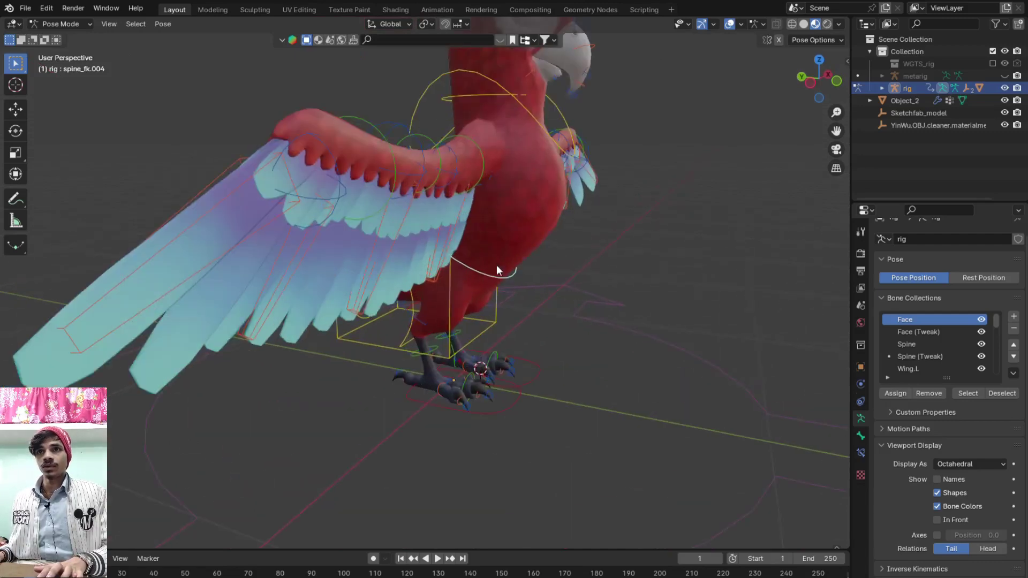
{"action": "mouse_move", "coordinate": [466, 175]}
{"action": "middle_mouse_down"}
{"action": "mouse_move", "coordinate": [526, 206]}
{"action": "mouse_move", "coordinate": [478, 208]}
{"action": "middle_mouse_up"}
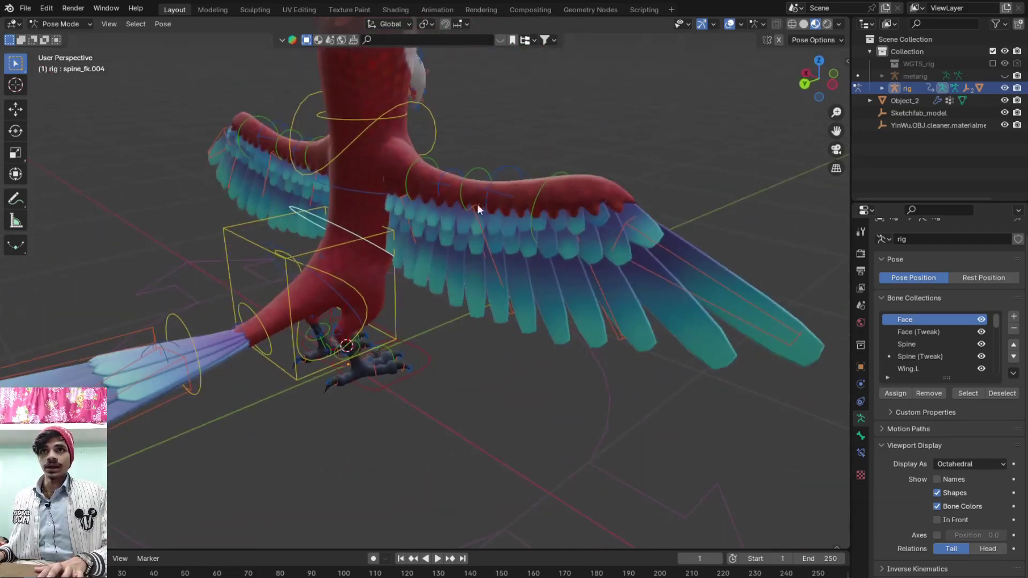
{"action": "left_click", "coordinate": [364, 187]}
{"action": "mouse_move", "coordinate": [412, 192]}
{"action": "middle_mouse_down"}
{"action": "mouse_move", "coordinate": [397, 199]}
{"action": "mouse_move", "coordinate": [568, 189]}
{"action": "middle_mouse_up"}
{"action": "left_click", "coordinate": [393, 184]}
{"action": "scroll", "coordinate": [568, 190], "scroll_direction": "down", "scroll_amount": 5}
{"action": "key", "text": "r"}
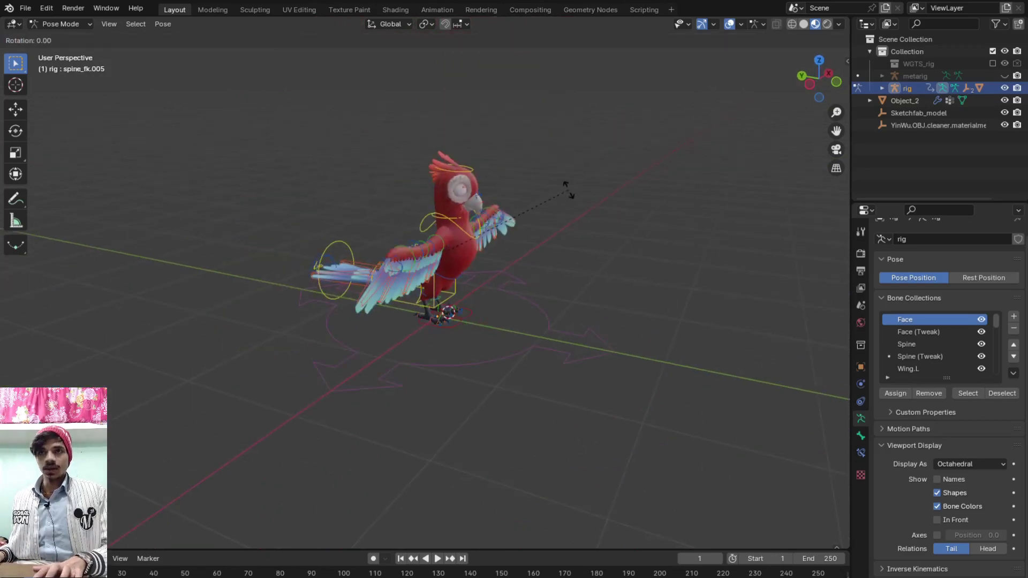
{"action": "key", "text": "x"}
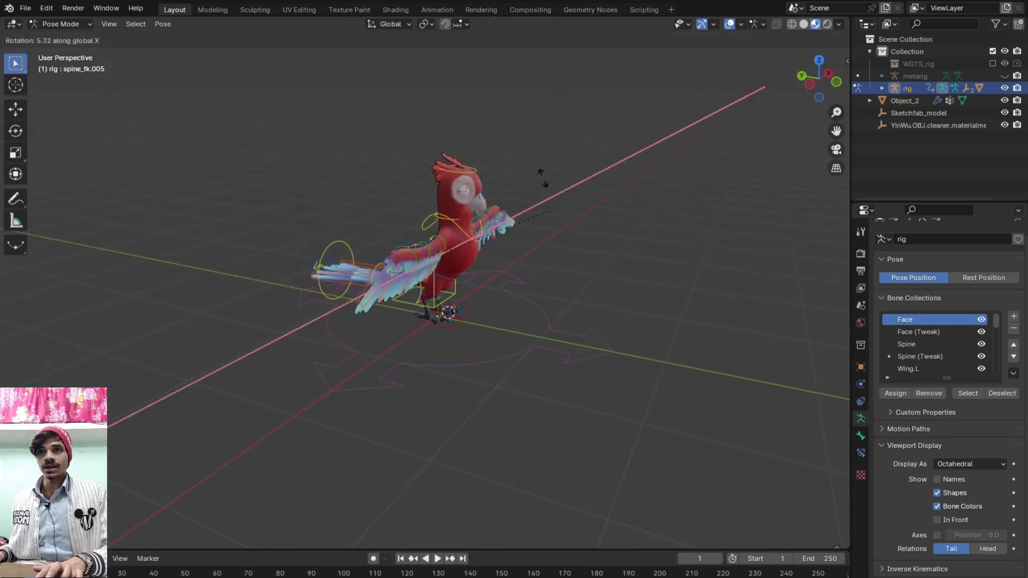
{"action": "right_click", "coordinate": [513, 245]}
Rotate the chest bone around global X
{"action": "scroll", "coordinate": [512, 245], "scroll_direction": "up", "scroll_amount": 5}
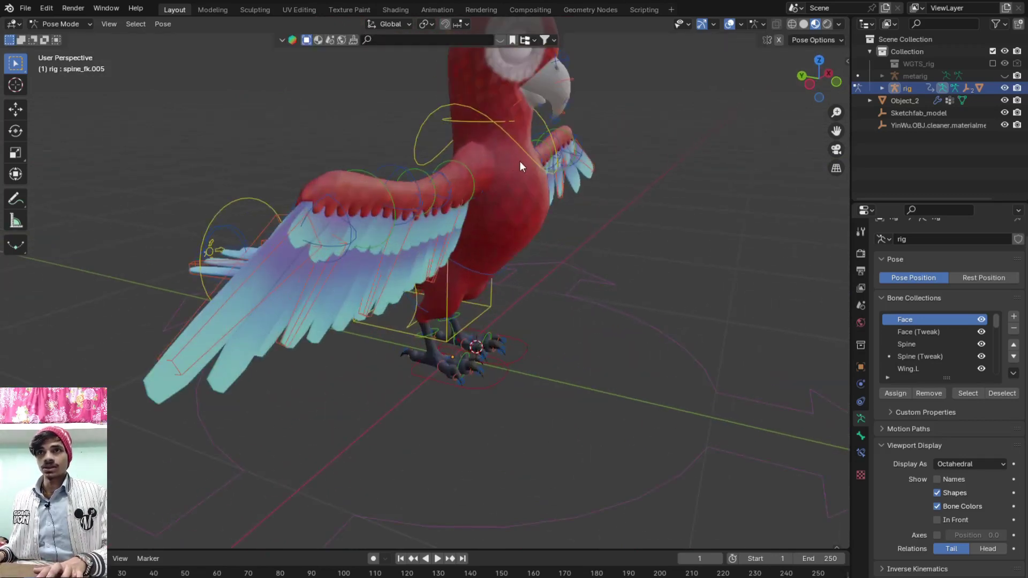
{"action": "left_click", "coordinate": [538, 161]}
{"action": "scroll", "coordinate": [554, 193], "scroll_direction": "down", "scroll_amount": 4}
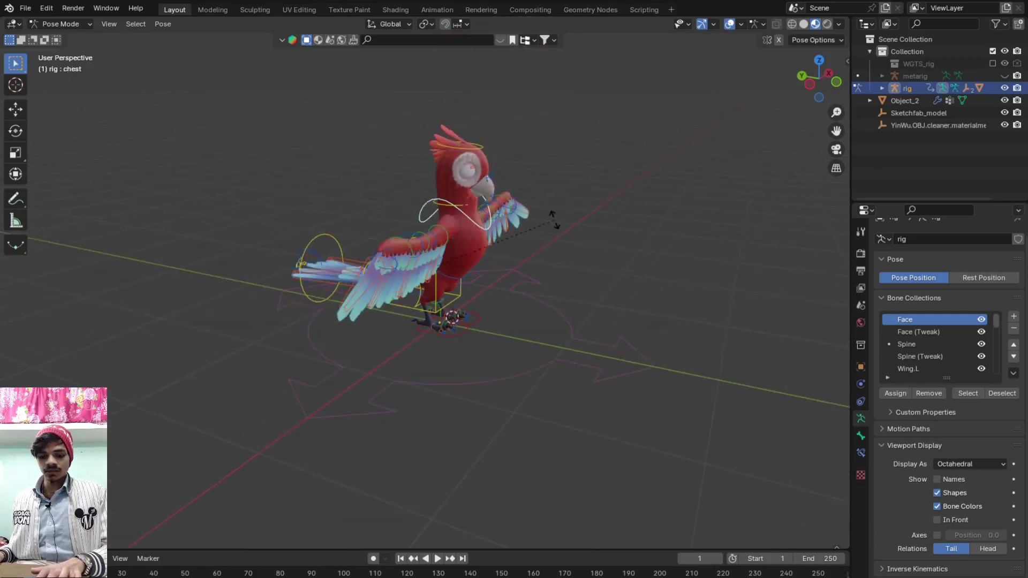
{"action": "key", "text": "x"}
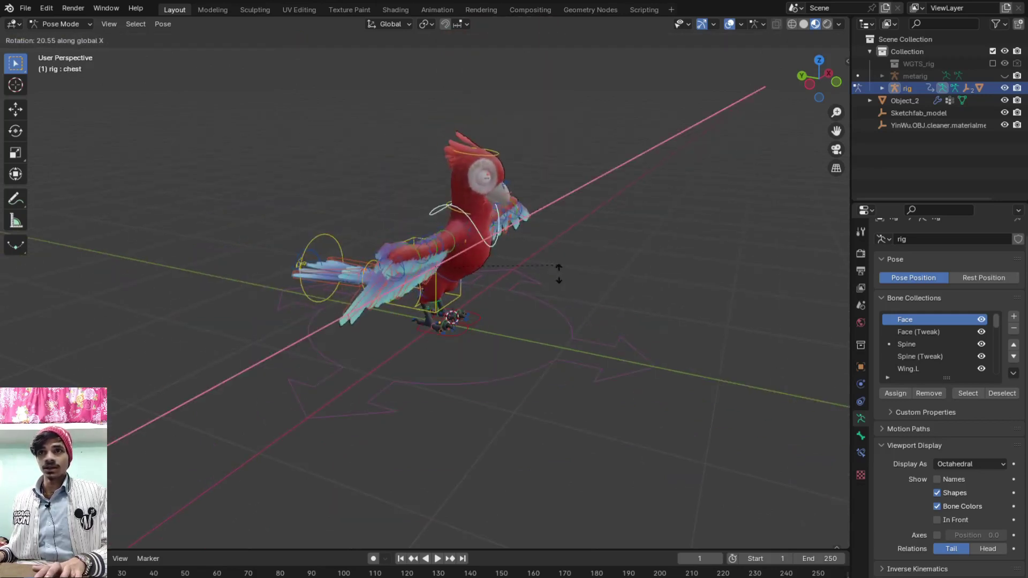
{"action": "left_click", "coordinate": [522, 219]}
From a front view, test-rotate the Wing.R right wing bone, then cancel it back to rest
{"action": "scroll", "coordinate": [521, 219], "scroll_direction": "up", "scroll_amount": 1}
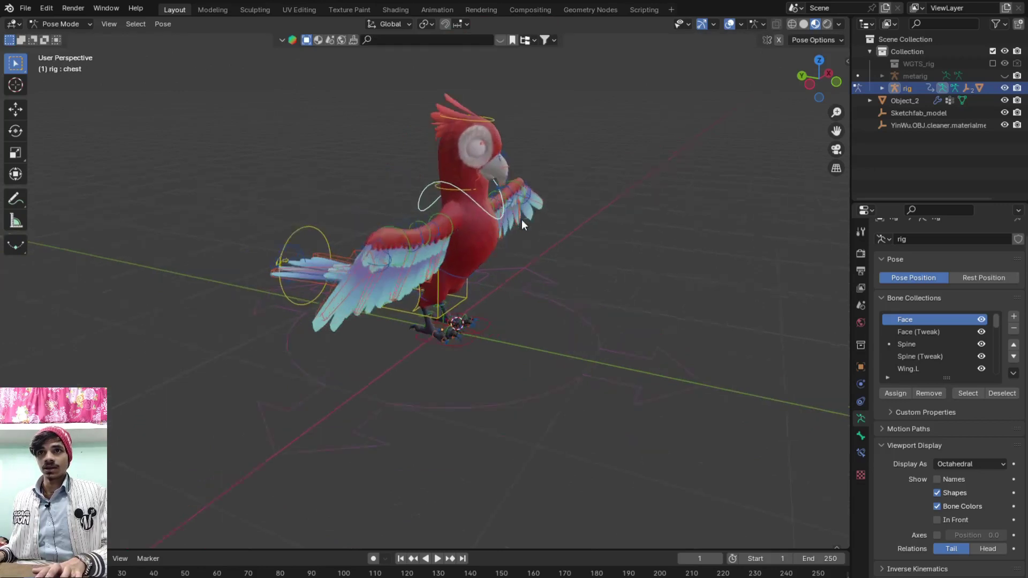
{"action": "middle_click_drag", "start_coordinate": [521, 219], "coordinate": [431, 221]}
{"action": "scroll", "coordinate": [419, 221], "scroll_direction": "up", "scroll_amount": 2}
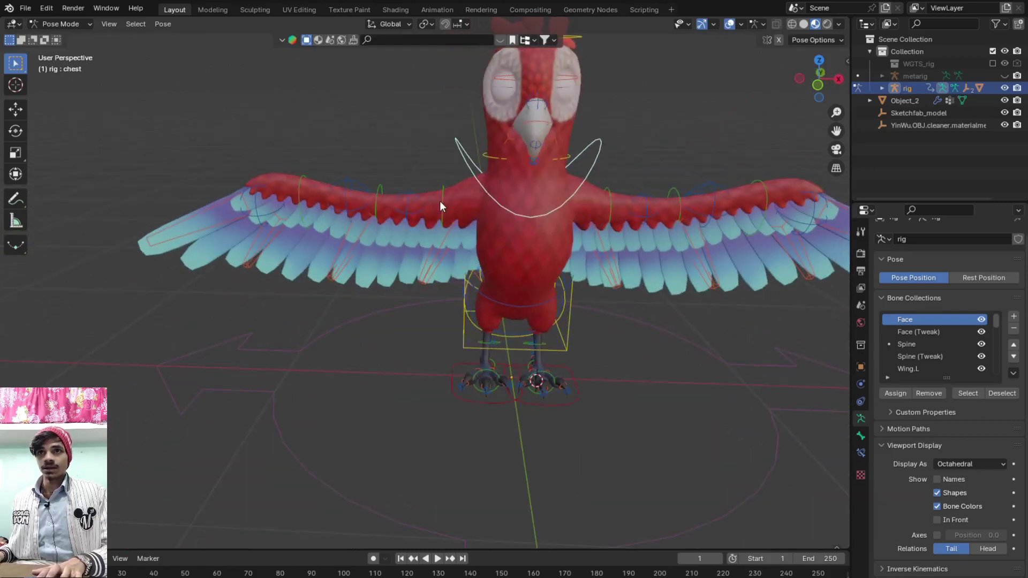
{"action": "left_click", "coordinate": [440, 206]}
{"action": "key", "text": "r"}
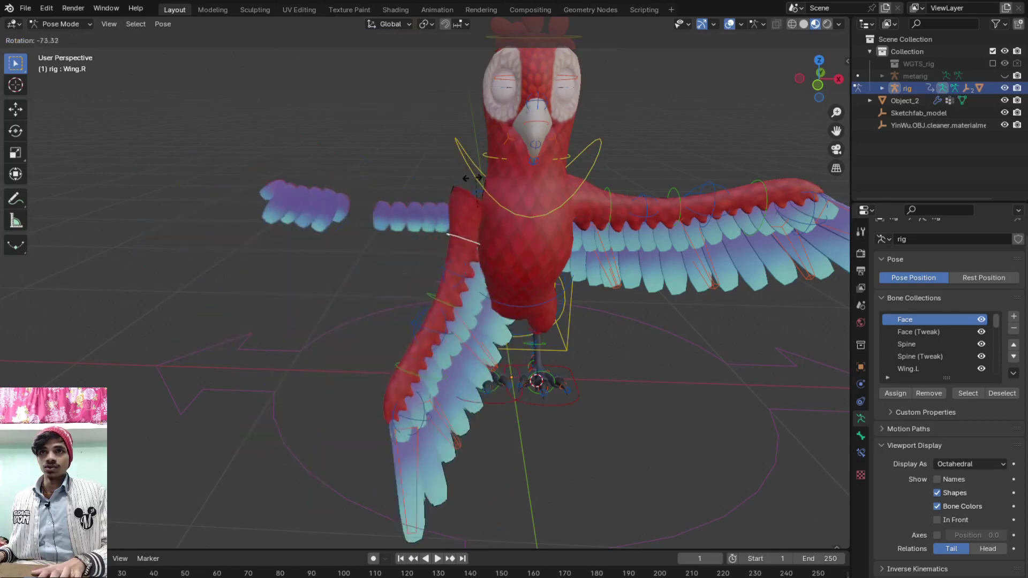
{"action": "key", "text": "Escape"}
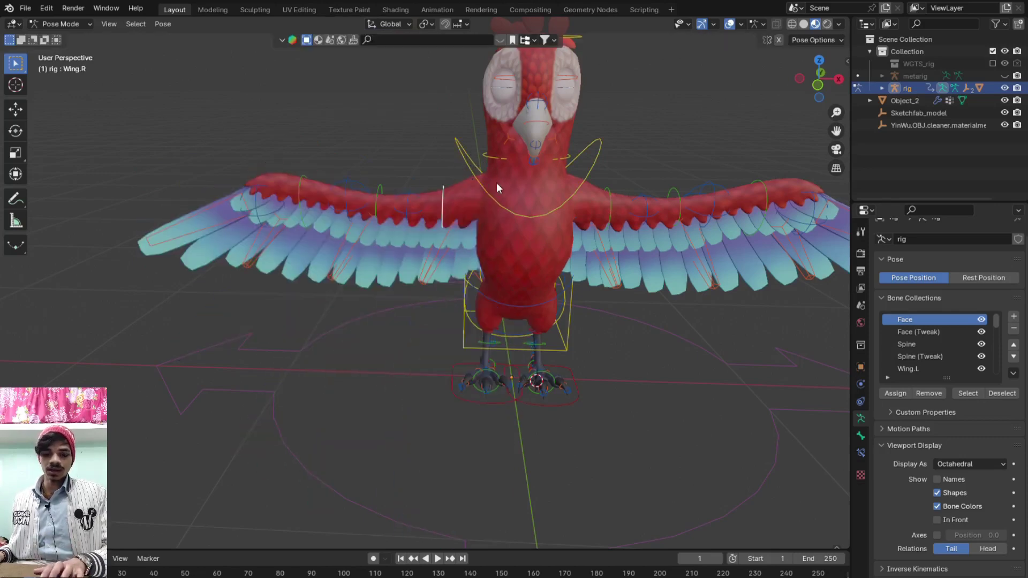
Cancel a Wing.001.R rotation, then rotate the Wing.002.R wing segment into a new pose
{"action": "scroll", "coordinate": [371, 181], "scroll_direction": "up", "scroll_amount": 3}
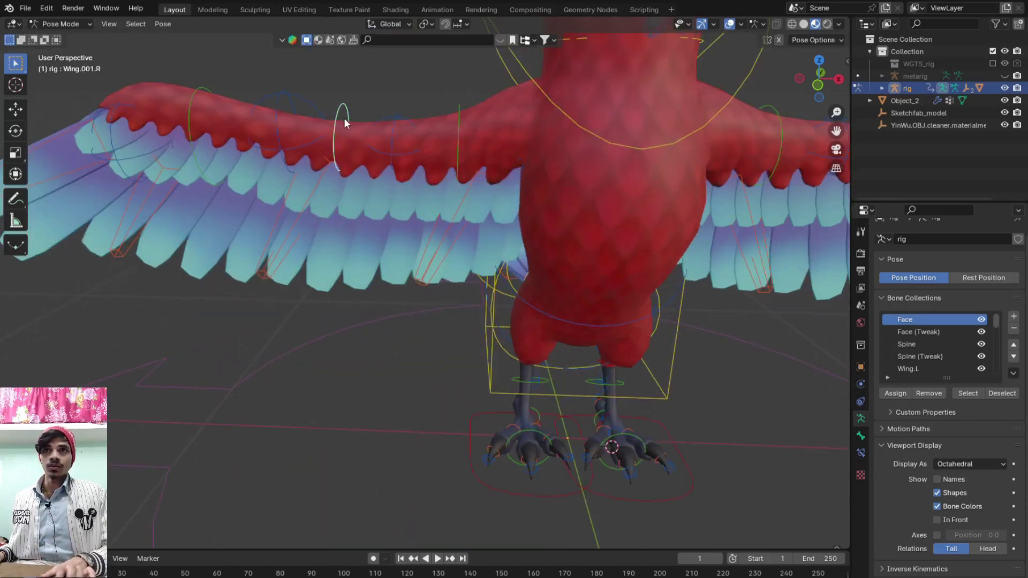
{"action": "key", "text": "r"}
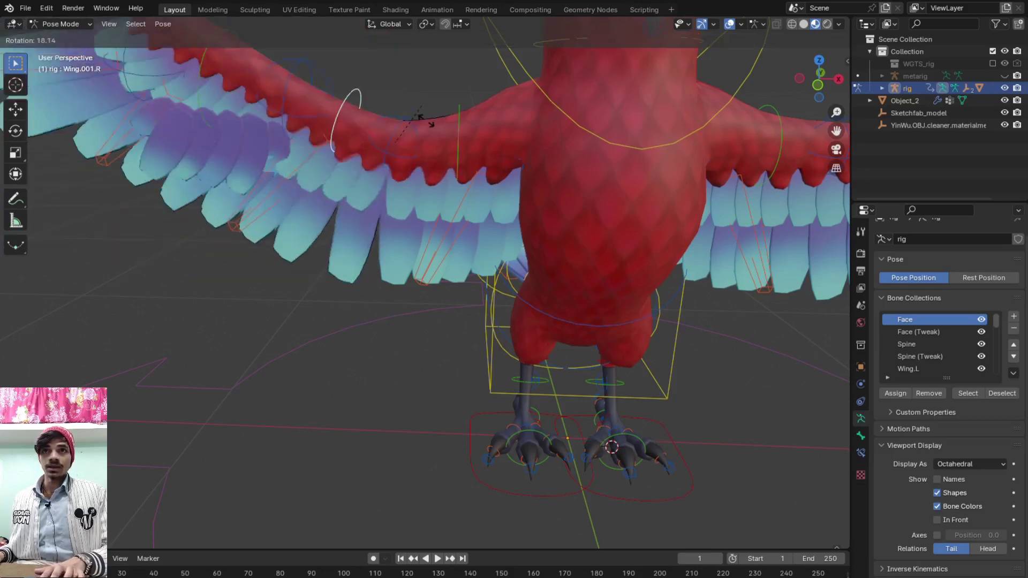
{"action": "key", "text": "Escape"}
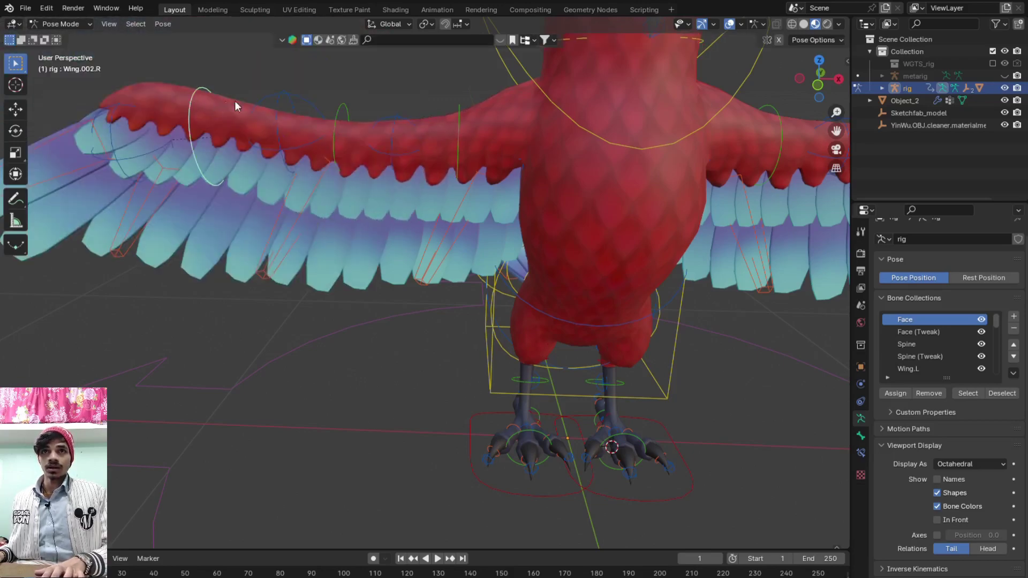
{"action": "key", "text": "r"}
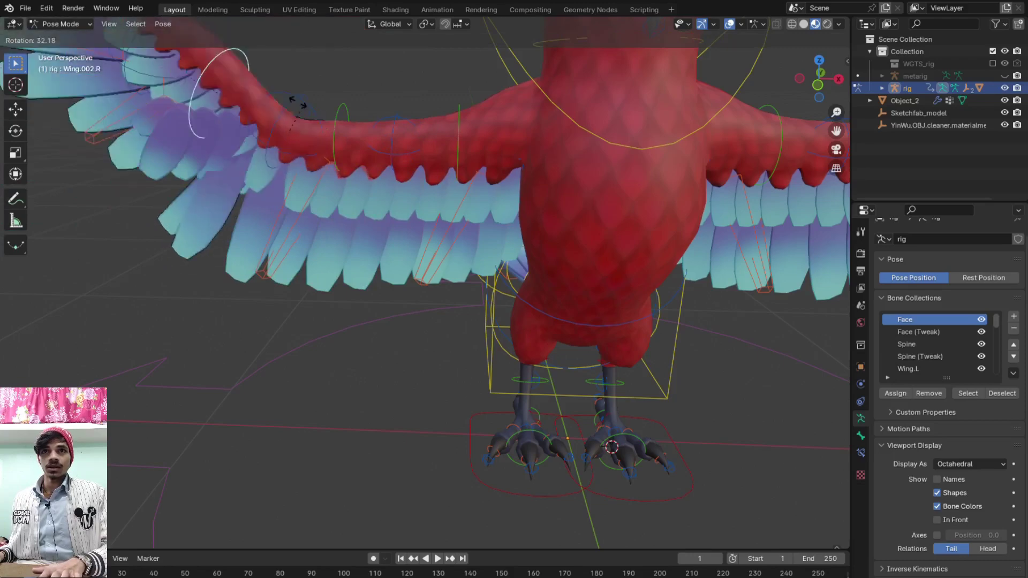
{"action": "left_click", "coordinate": [322, 177]}
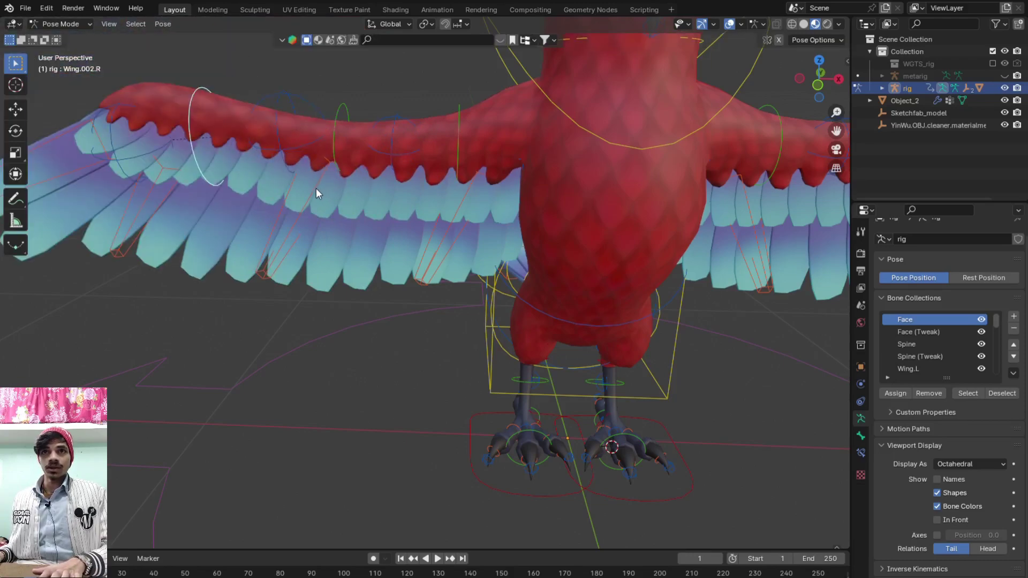
{"action": "left_click", "coordinate": [316, 187]}
Rotate the w_feather.004.R and w_feather.003.R feather groups
{"action": "left_click", "coordinate": [451, 225]}
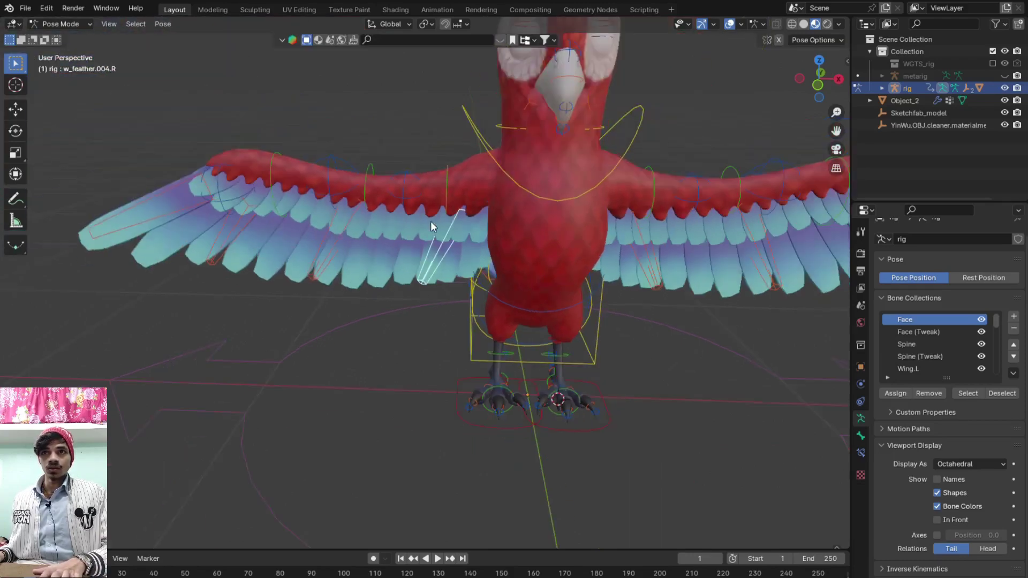
{"action": "mouse_move", "coordinate": [450, 225]}
{"action": "middle_mouse_down"}
{"action": "mouse_move", "coordinate": [431, 221]}
{"action": "mouse_move", "coordinate": [524, 235]}
{"action": "middle_mouse_up"}
{"action": "key", "text": "r"}
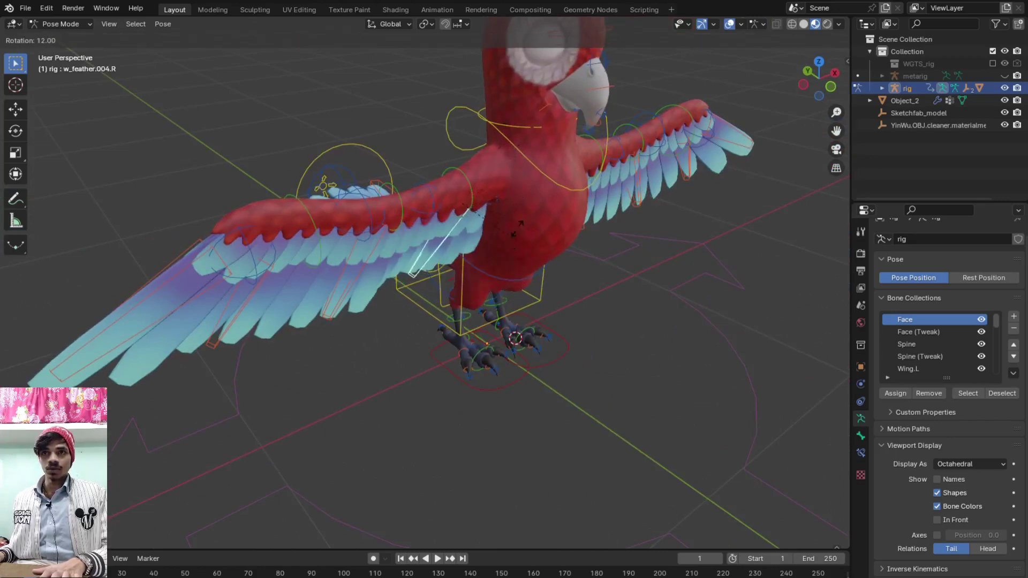
{"action": "left_click", "coordinate": [376, 250]}
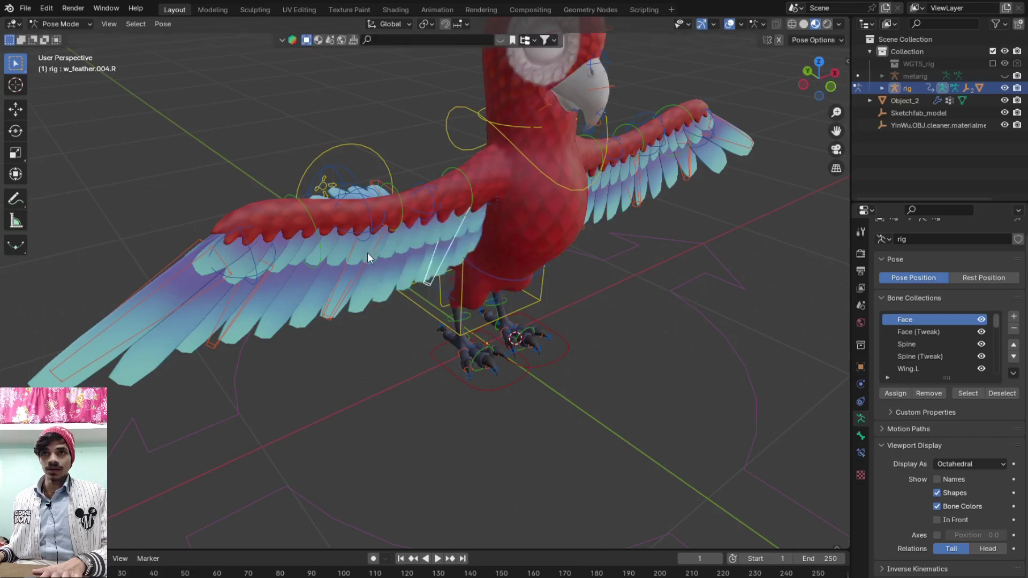
{"action": "left_click", "coordinate": [367, 252]}
{"action": "key", "text": "r"}
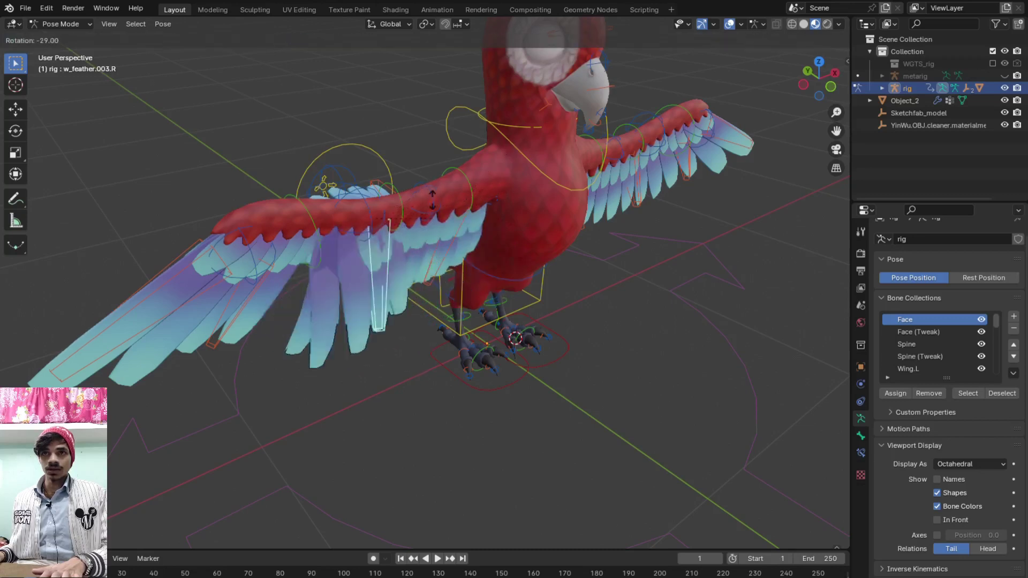
{"action": "left_click", "coordinate": [395, 231]}
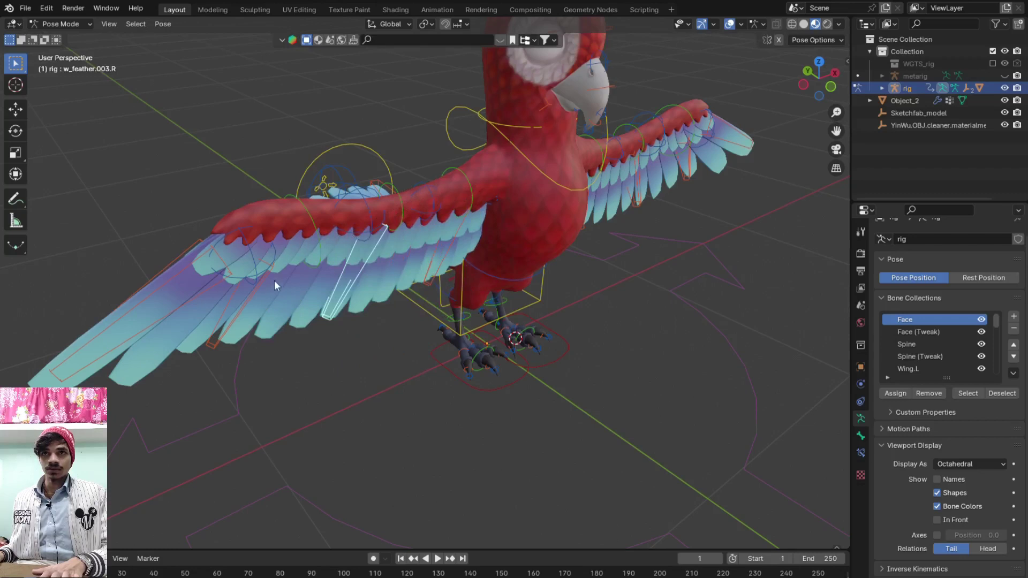
Rotate the w_feather.002.R and w_feather.001.R feather groups
{"action": "left_click", "coordinate": [254, 295]}
{"action": "key", "text": "r"}
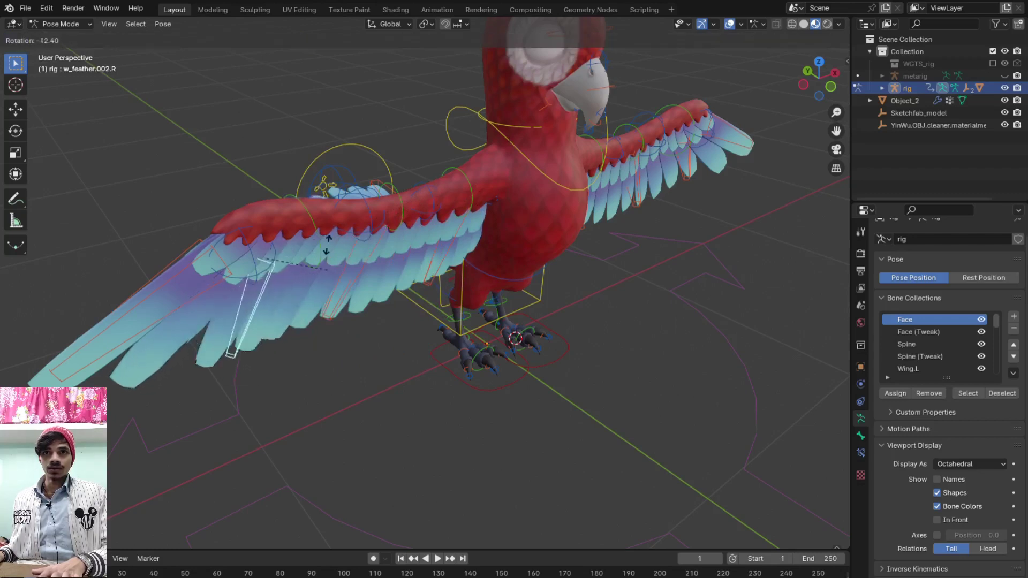
{"action": "left_click", "coordinate": [331, 276]}
{"action": "left_click", "coordinate": [211, 285]}
{"action": "middle_click_drag", "start_coordinate": [210, 285], "coordinate": [304, 236]}
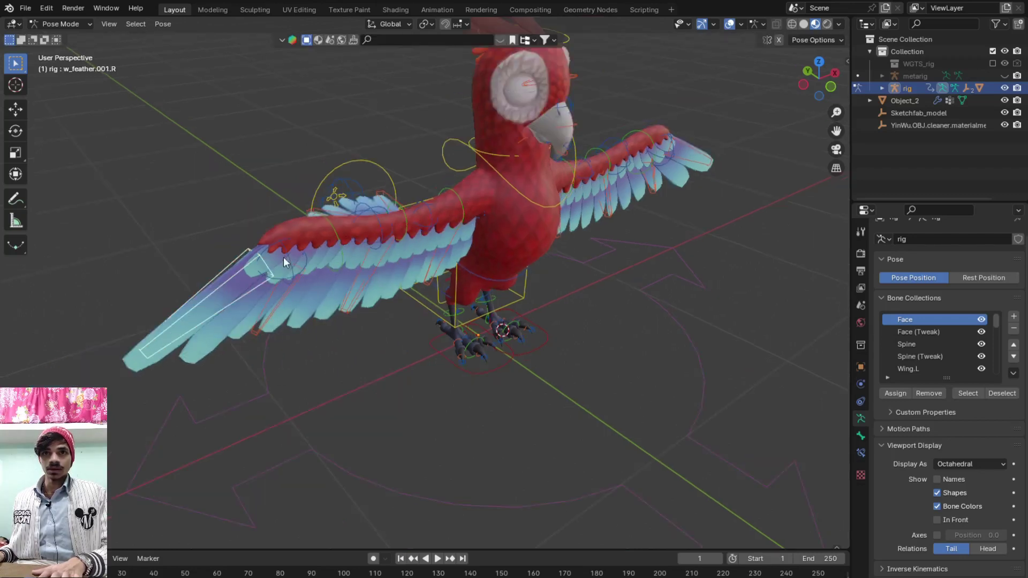
{"action": "key", "text": "r"}
{"action": "left_click", "coordinate": [337, 204]}
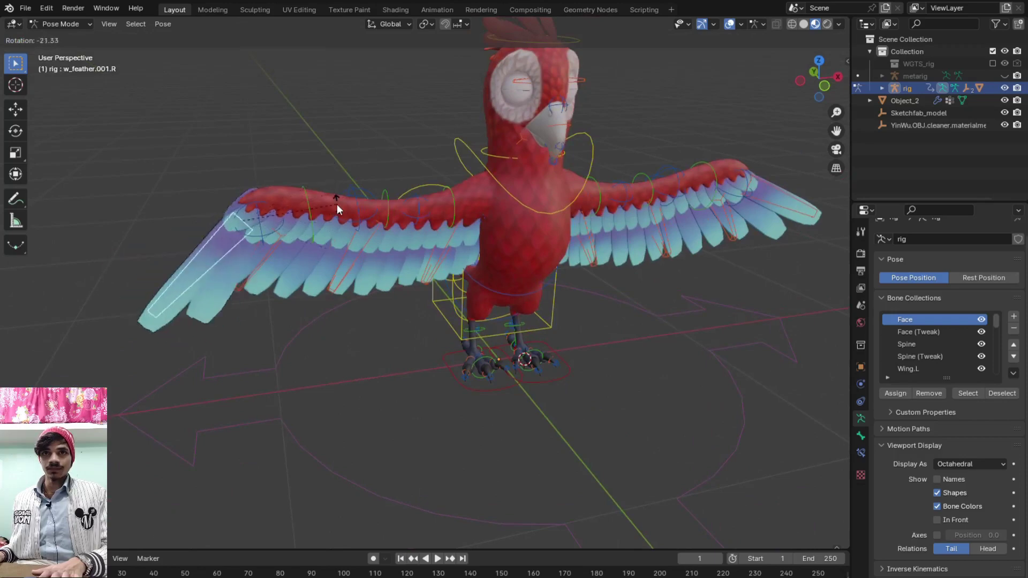
Select the neck bone and frame it in the view
{"action": "scroll", "coordinate": [336, 204], "scroll_direction": "down", "scroll_amount": 2}
{"action": "middle_click_drag", "start_coordinate": [336, 204], "coordinate": [319, 181]}
{"action": "scroll", "coordinate": [378, 220], "scroll_direction": "up", "scroll_amount": 4}
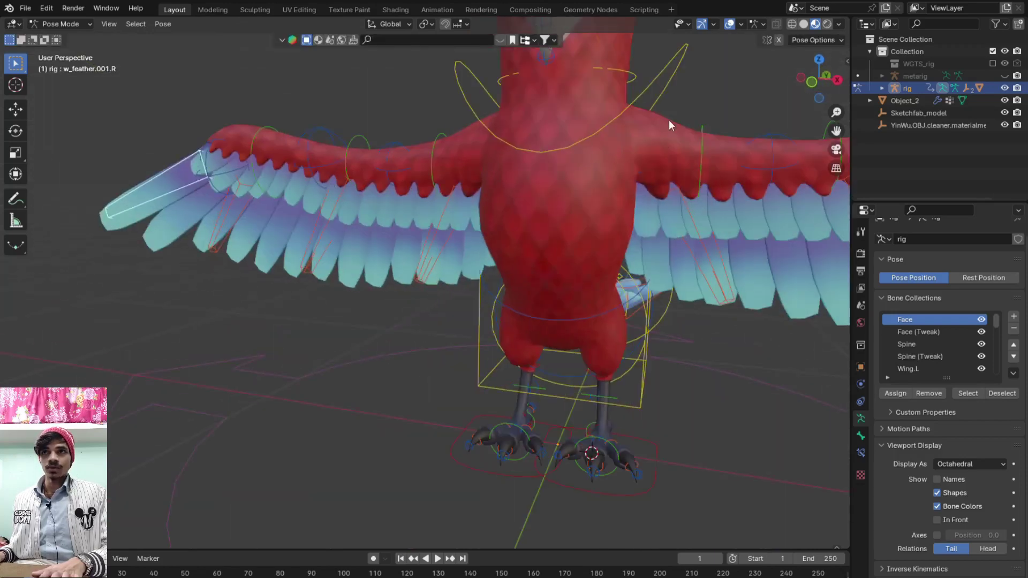
{"action": "left_click", "coordinate": [621, 68]}
{"action": "key", "text": "KP_Decimal"}
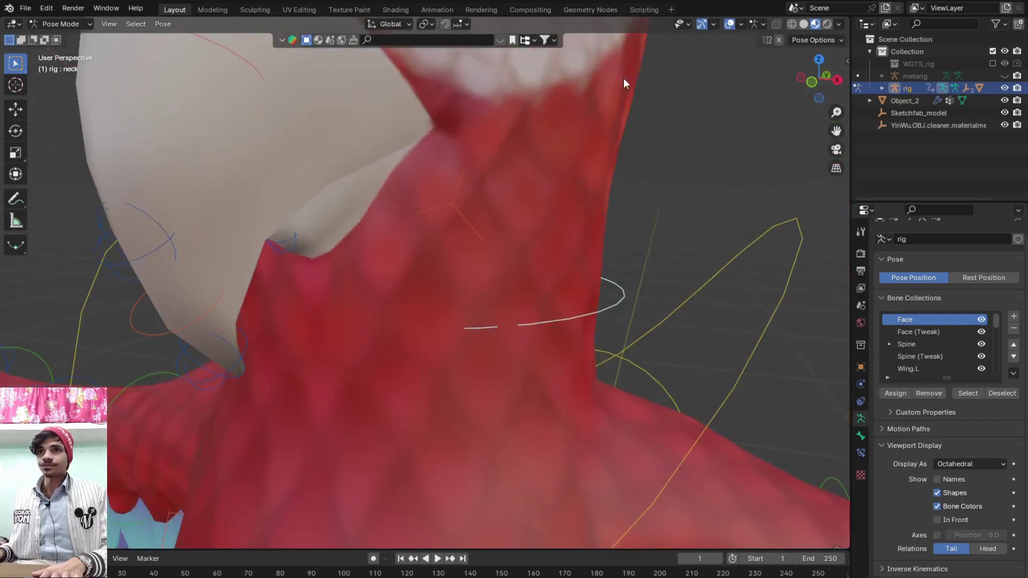
Try an X-axis rotation on the neck bone and cancel it
{"action": "scroll", "coordinate": [588, 252], "scroll_direction": "down", "scroll_amount": 8}
{"action": "middle_click_drag", "start_coordinate": [587, 252], "coordinate": [496, 271]}
{"action": "scroll", "coordinate": [495, 274], "scroll_direction": "up", "scroll_amount": 5}
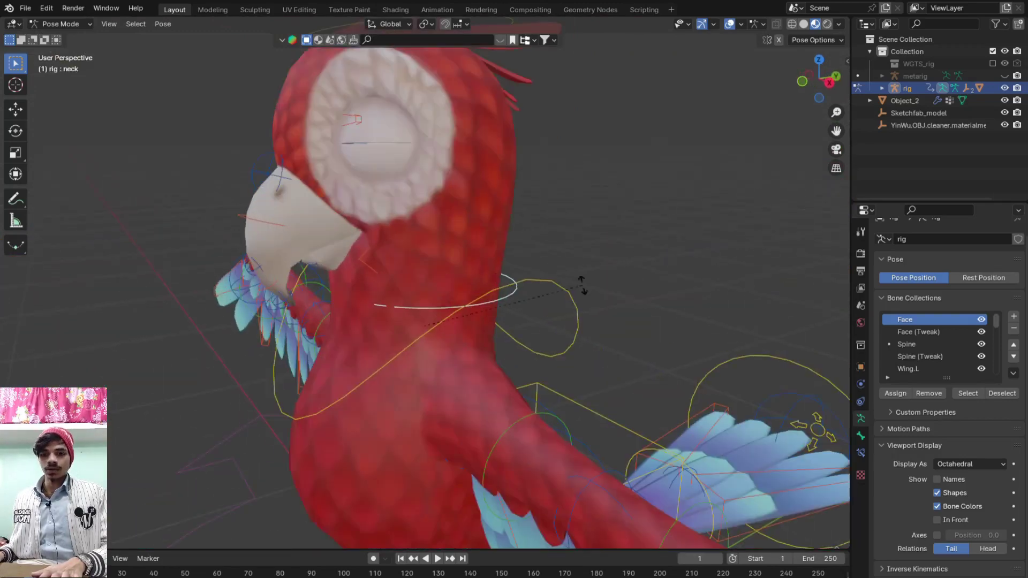
{"action": "key", "text": "x"}
{"action": "right_click", "coordinate": [562, 247]}
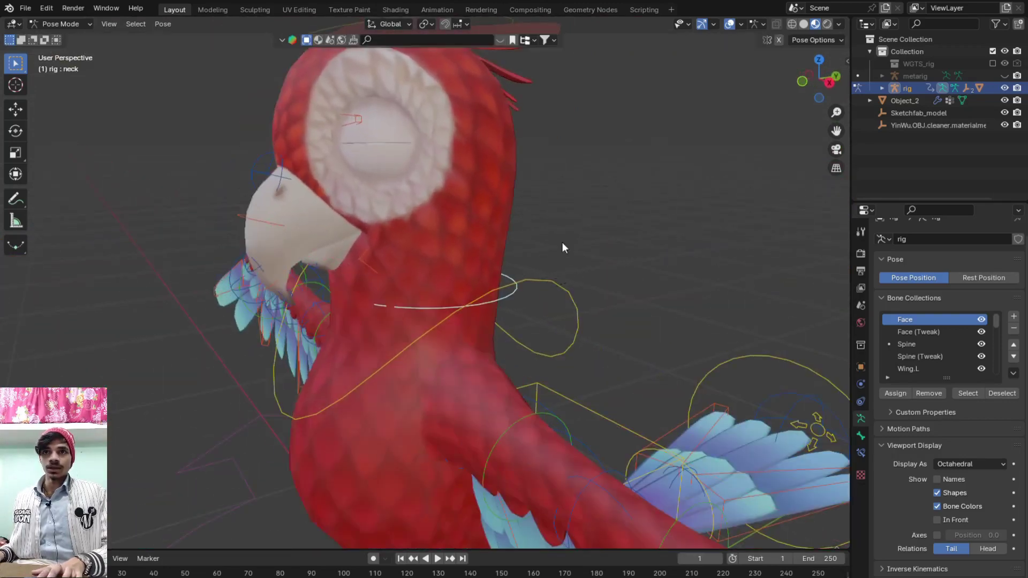
Tilt the head bone around the X axis
{"action": "mouse_move", "coordinate": [486, 252]}
{"action": "middle_mouse_down"}
{"action": "mouse_move", "coordinate": [650, 268]}
{"action": "mouse_move", "coordinate": [519, 211]}
{"action": "mouse_move", "coordinate": [540, 222]}
{"action": "mouse_move", "coordinate": [533, 182]}
{"action": "mouse_move", "coordinate": [493, 127]}
{"action": "middle_mouse_up"}
{"action": "left_click", "coordinate": [493, 156]}
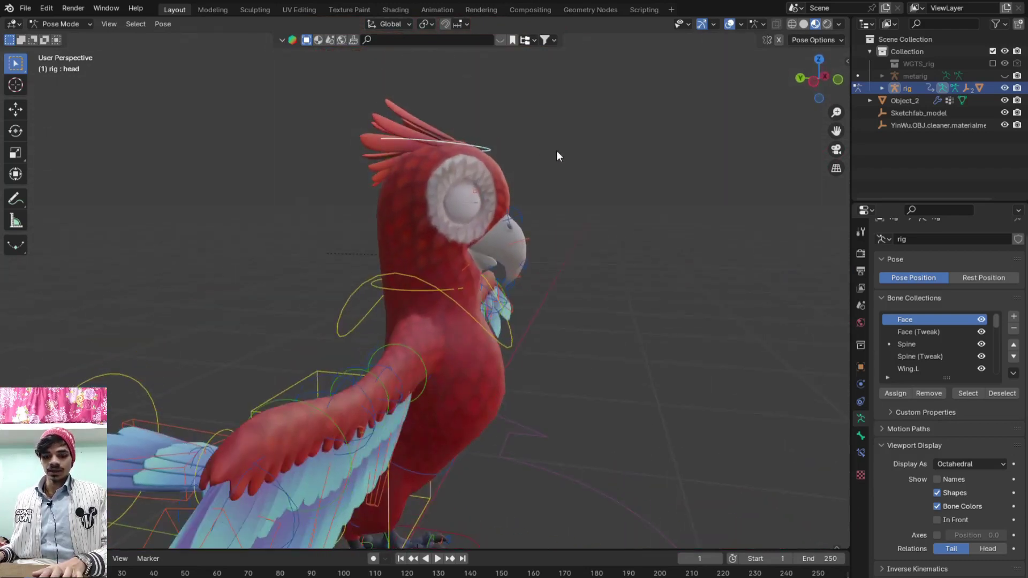
{"action": "key", "text": "r"}
{"action": "key", "text": "x"}
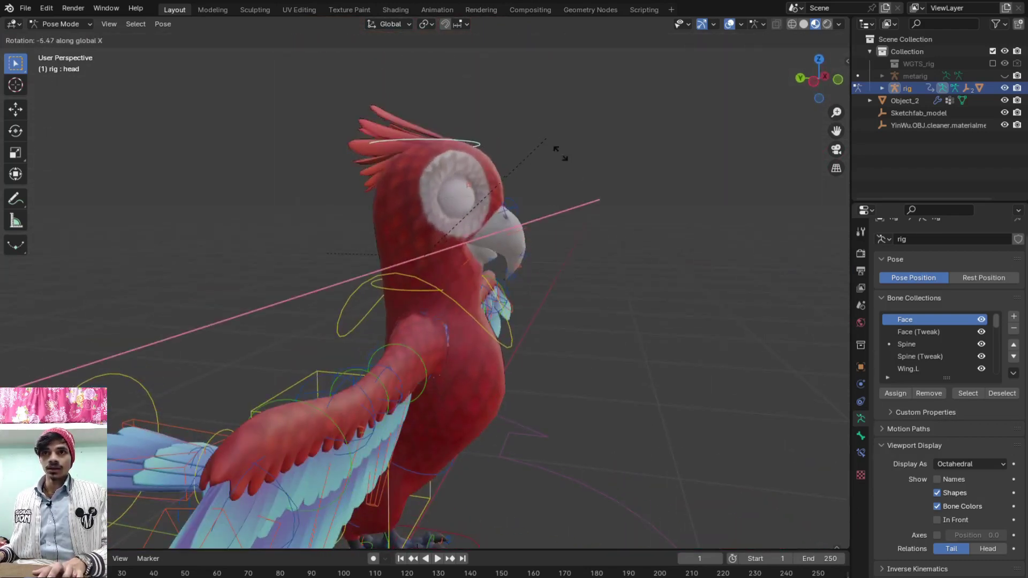
{"action": "left_click", "coordinate": [557, 149]}
{"action": "middle_click_drag", "start_coordinate": [540, 264], "coordinate": [506, 259]}
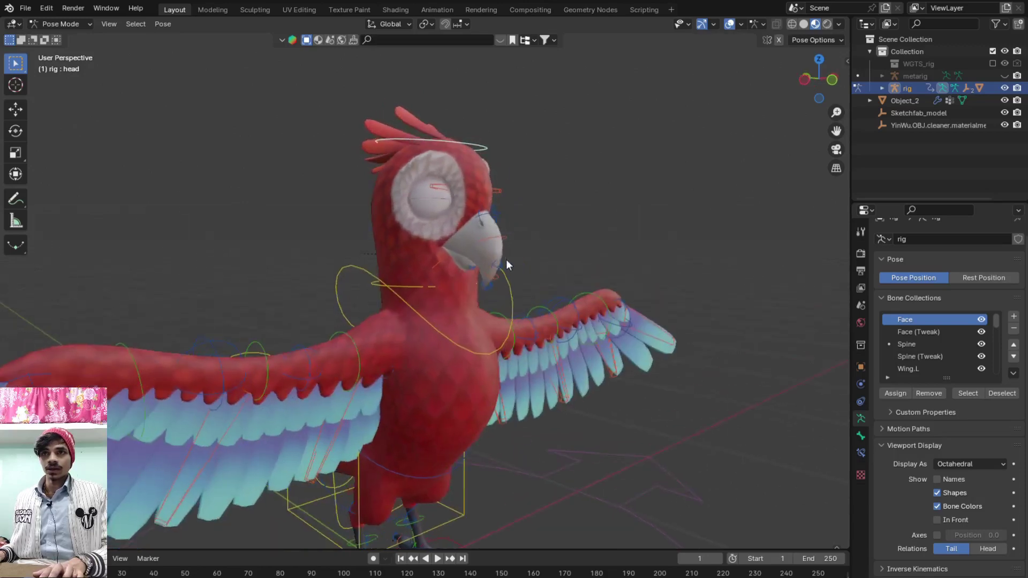
{"action": "scroll", "coordinate": [457, 229], "scroll_direction": "up", "scroll_amount": 4}
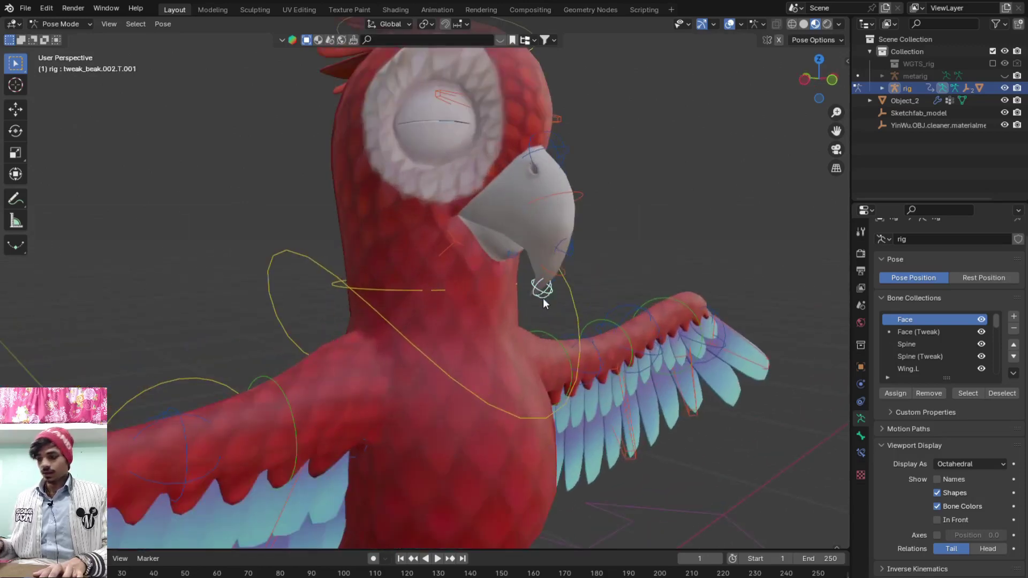
Move the tweak_beak tip bone to a new position
{"action": "scroll", "coordinate": [542, 298], "scroll_direction": "up", "scroll_amount": 3}
{"action": "mouse_move", "coordinate": [543, 298]}
{"action": "middle_mouse_down"}
{"action": "mouse_move", "coordinate": [506, 303]}
{"action": "mouse_move", "coordinate": [560, 301]}
{"action": "mouse_move", "coordinate": [550, 343]}
{"action": "middle_mouse_up"}
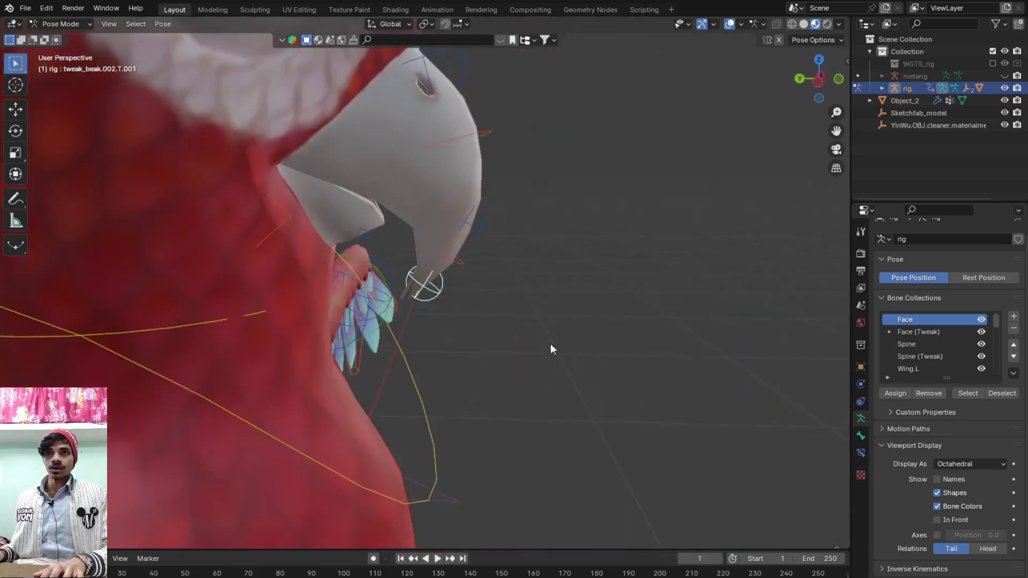
{"action": "key", "text": "g"}
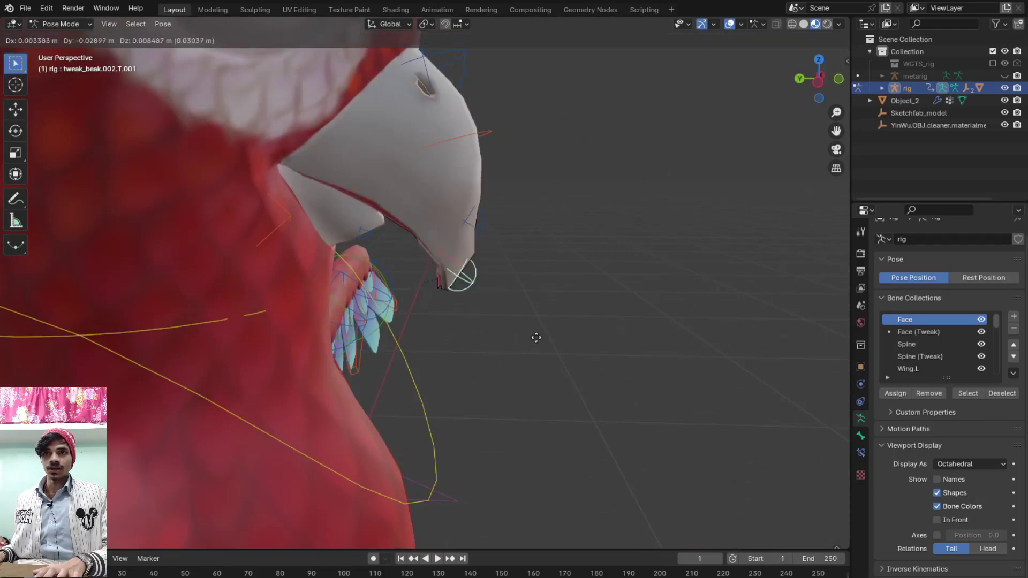
{"action": "left_click", "coordinate": [514, 345]}
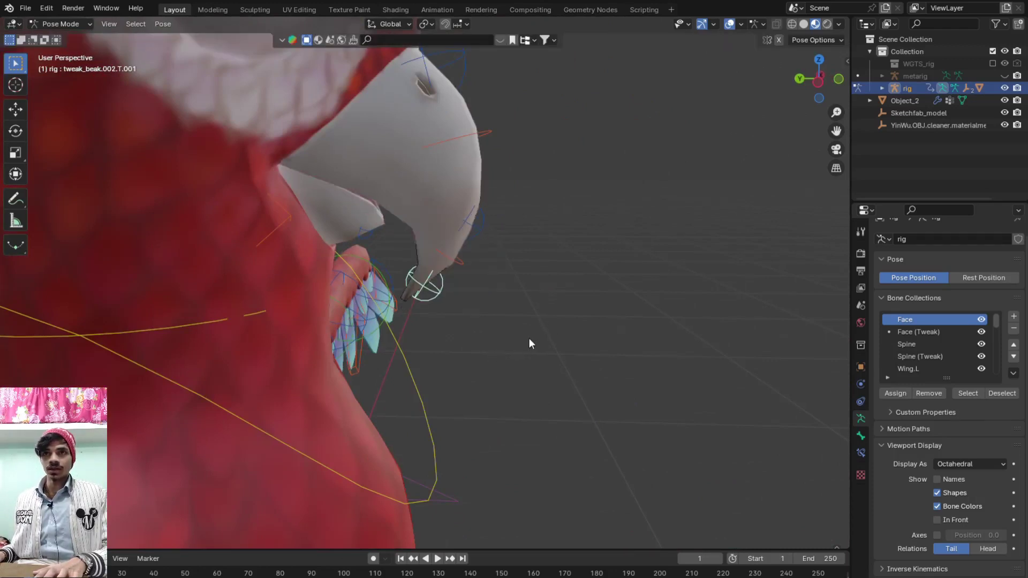
Rotate the beak.001.T bone to open the beak
{"action": "left_click", "coordinate": [484, 140]}
{"action": "scroll", "coordinate": [500, 172], "scroll_direction": "down", "scroll_amount": 4}
{"action": "key", "text": "r"}
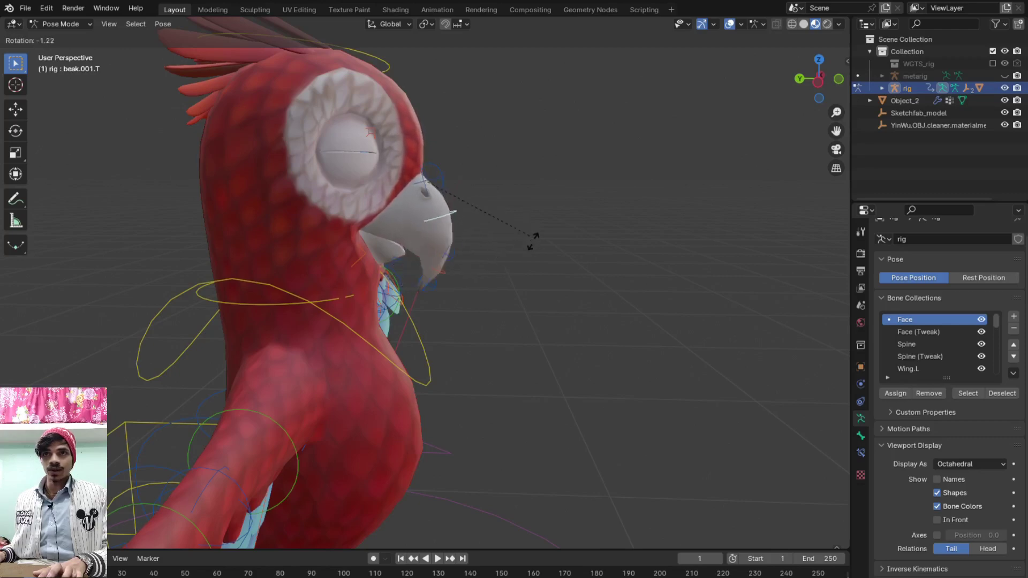
{"action": "left_click", "coordinate": [522, 259]}
{"action": "scroll", "coordinate": [482, 262], "scroll_direction": "down", "scroll_amount": 5}
{"action": "mouse_move", "coordinate": [454, 265]}
{"action": "middle_mouse_down"}
{"action": "mouse_move", "coordinate": [517, 271]}
{"action": "mouse_move", "coordinate": [425, 289]}
{"action": "mouse_move", "coordinate": [547, 284]}
{"action": "mouse_move", "coordinate": [527, 412]}
{"action": "middle_mouse_up"}
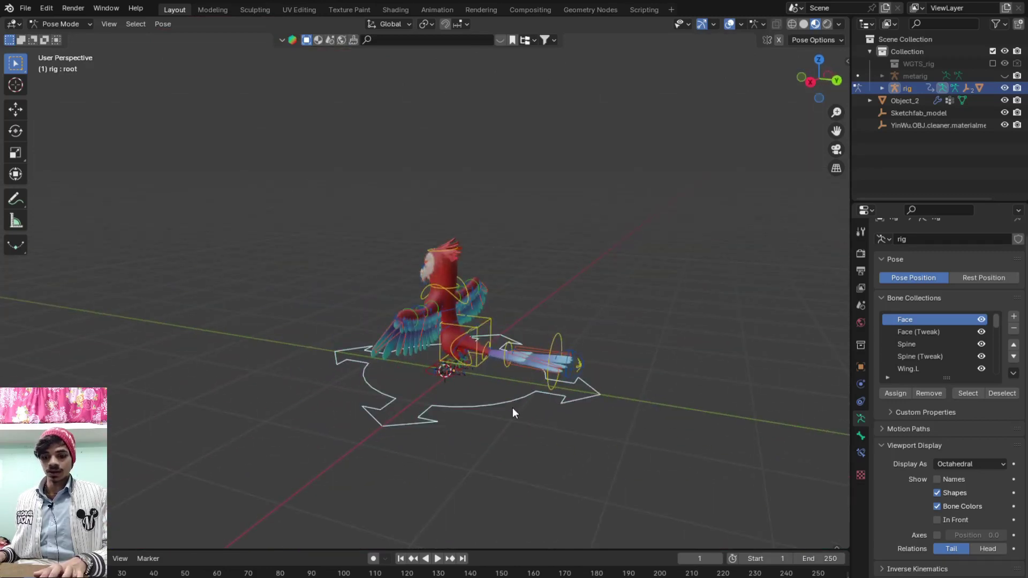
{"action": "key", "text": "g"}
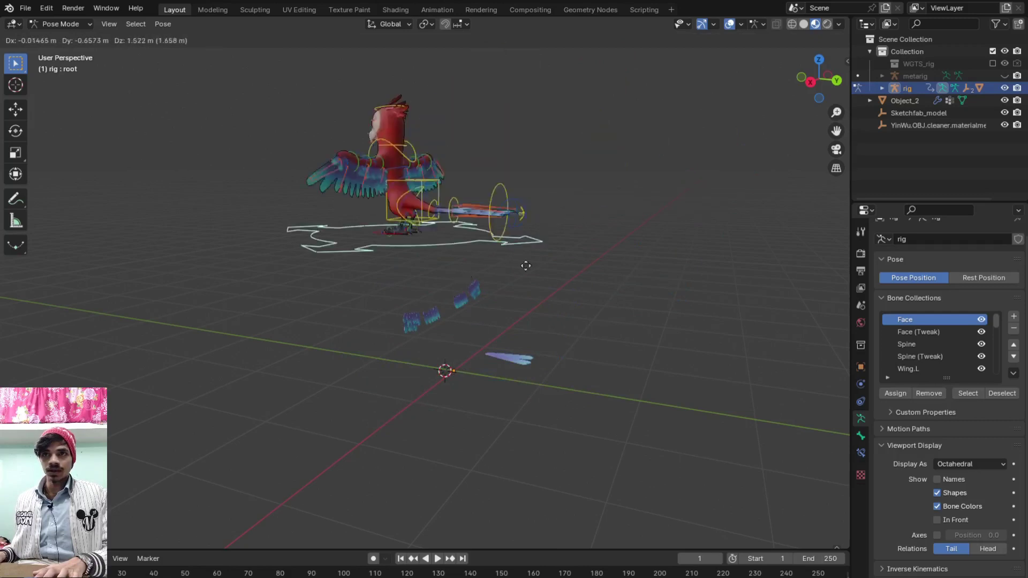
{"action": "key", "text": "Escape"}
{"action": "scroll", "coordinate": [491, 355], "scroll_direction": "up", "scroll_amount": 5}
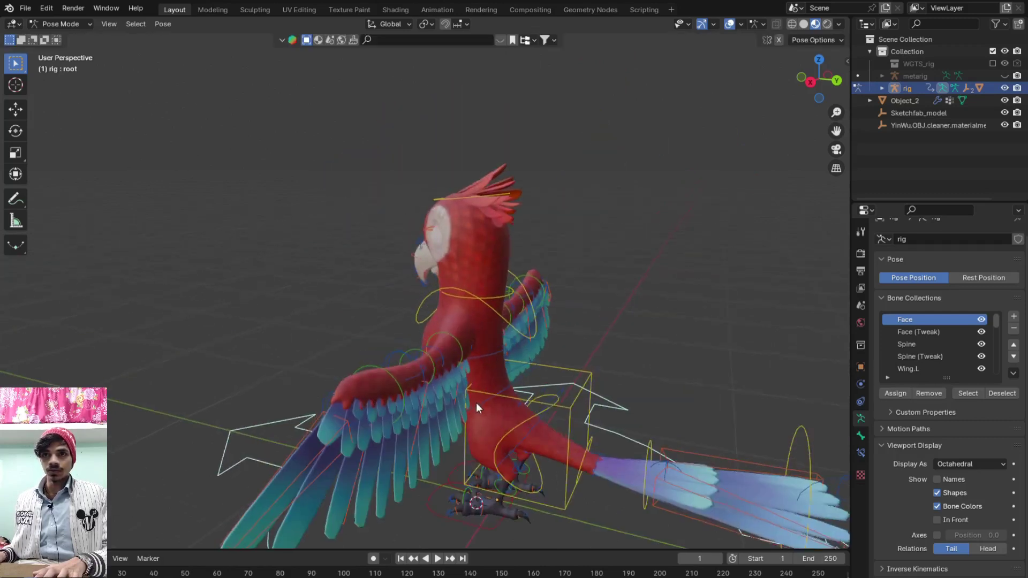
{"action": "middle_click_drag", "start_coordinate": [477, 403], "coordinate": [630, 402]}
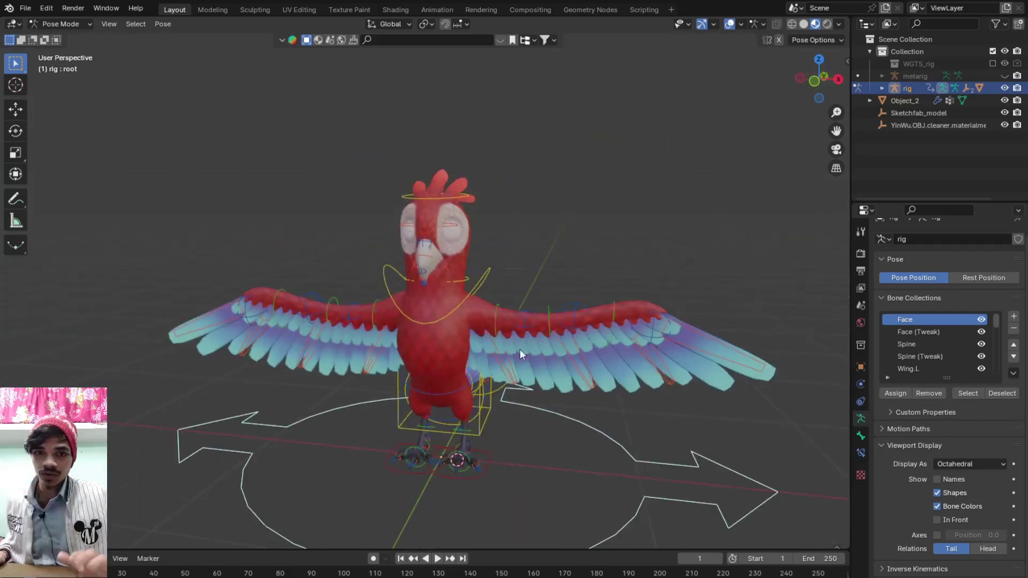
{"action": "scroll", "coordinate": [514, 358], "scroll_direction": "down", "scroll_amount": 2}
{"action": "middle_click_drag", "start_coordinate": [468, 363], "coordinate": [512, 353]}
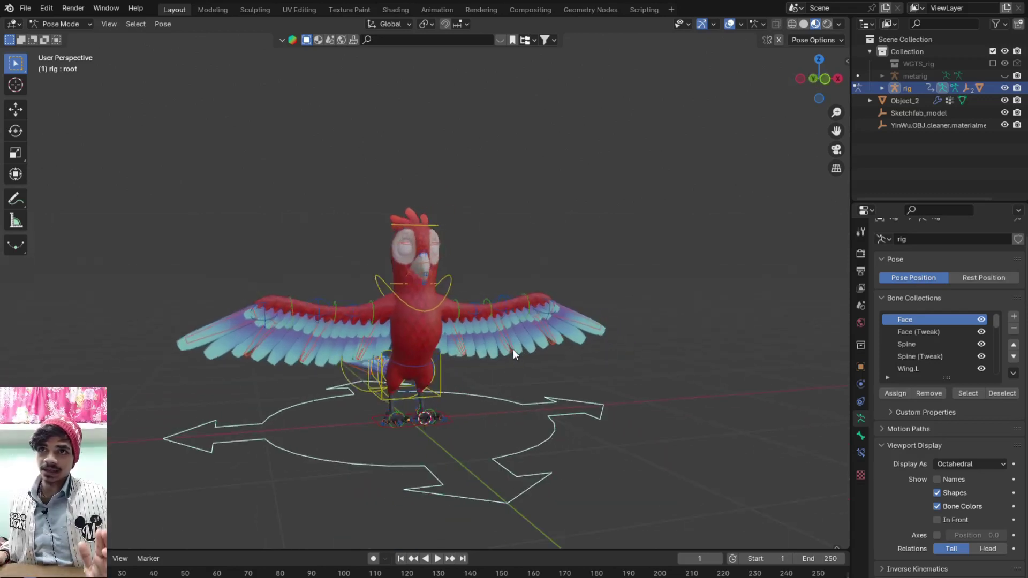
{"action": "scroll", "coordinate": [415, 385], "scroll_direction": "up", "scroll_amount": 4}
{"action": "scroll", "coordinate": [415, 383], "scroll_direction": "down", "scroll_amount": 3}
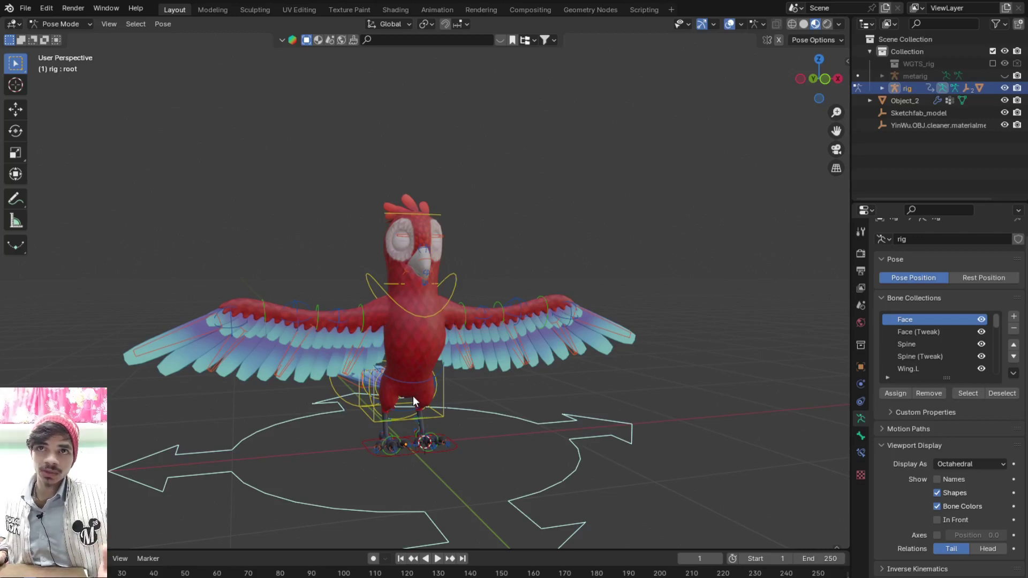
{"action": "scroll", "coordinate": [413, 399], "scroll_direction": "up", "scroll_amount": 1}
{"action": "scroll", "coordinate": [412, 399], "scroll_direction": "up", "scroll_amount": 3}
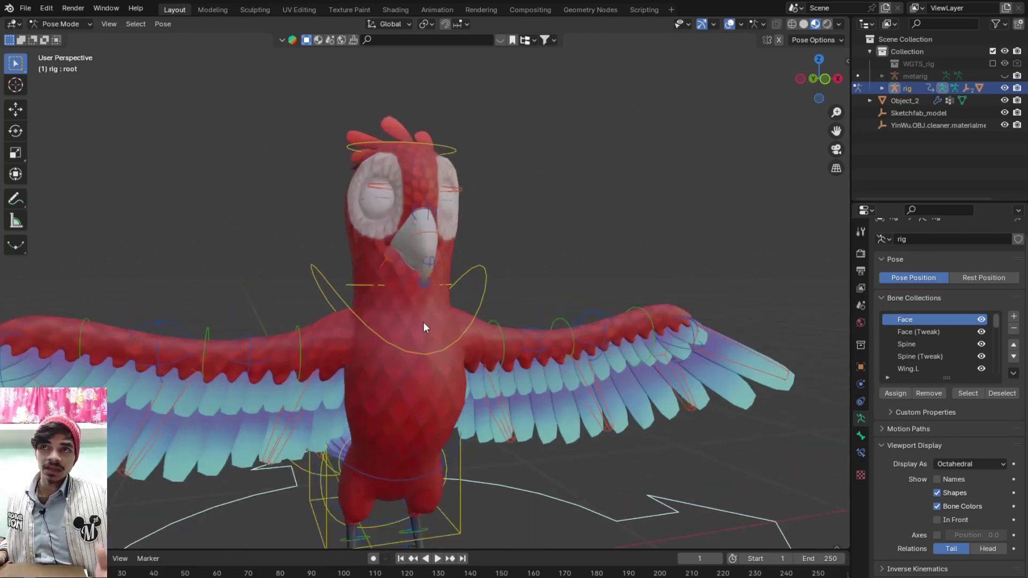